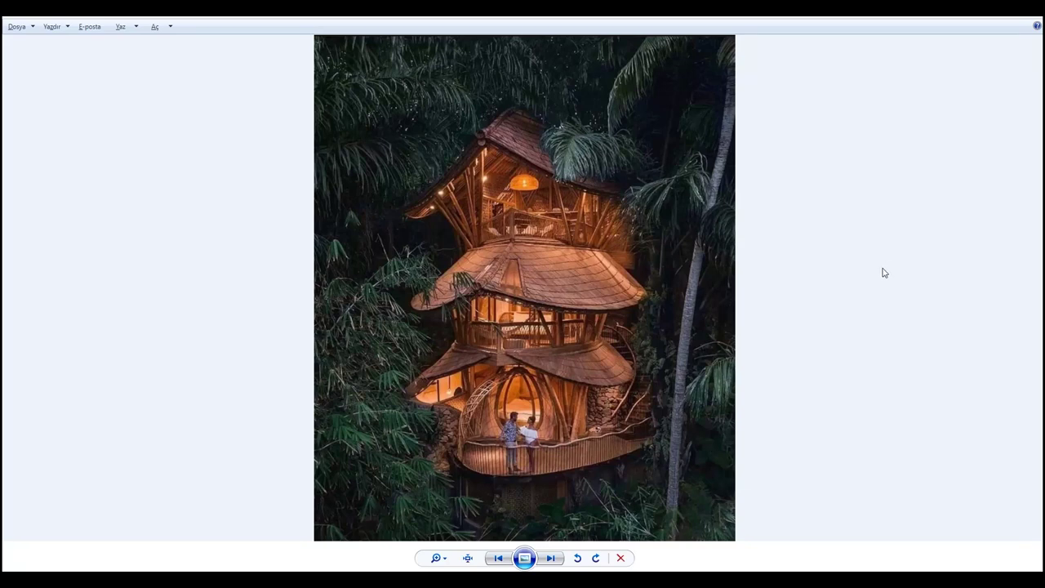
Step: Examine the reference photo of the three-level bamboo house, from the lower terrace up to the top roof
scroll(731, 302, "up", 2)
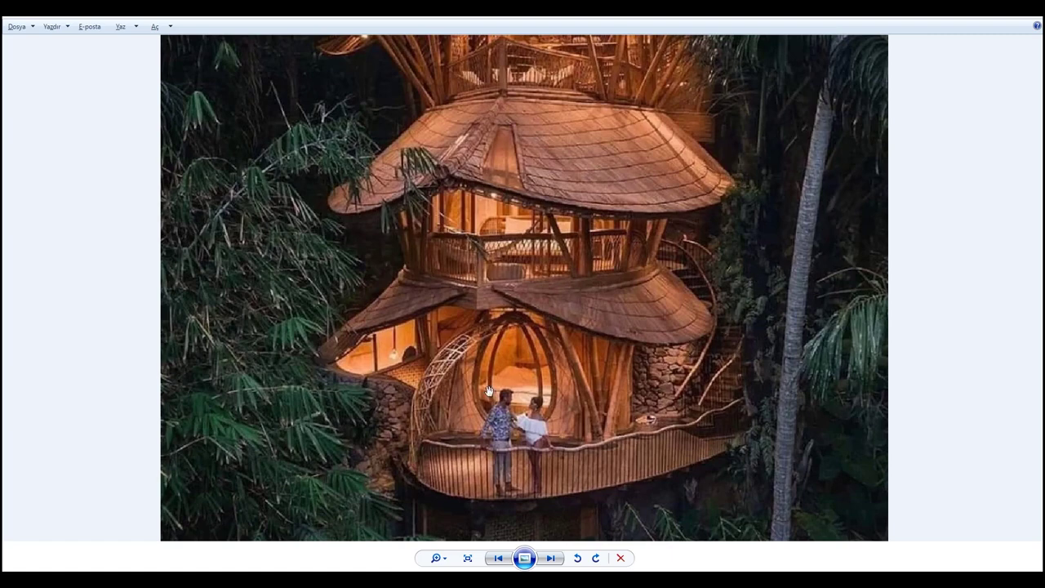
scroll(736, 350, "up", 1)
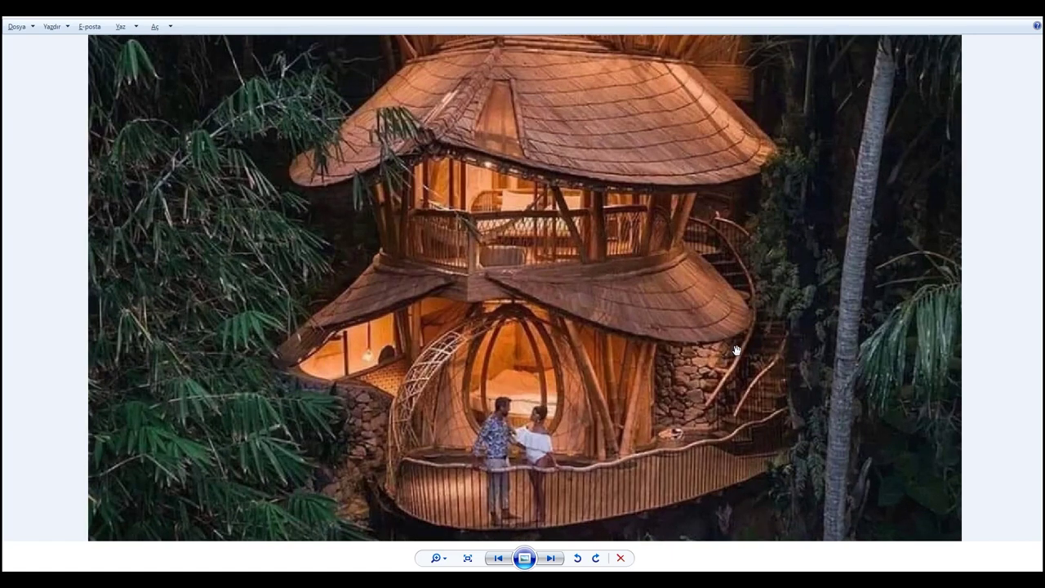
left_click_drag(778, 155, 763, 303)
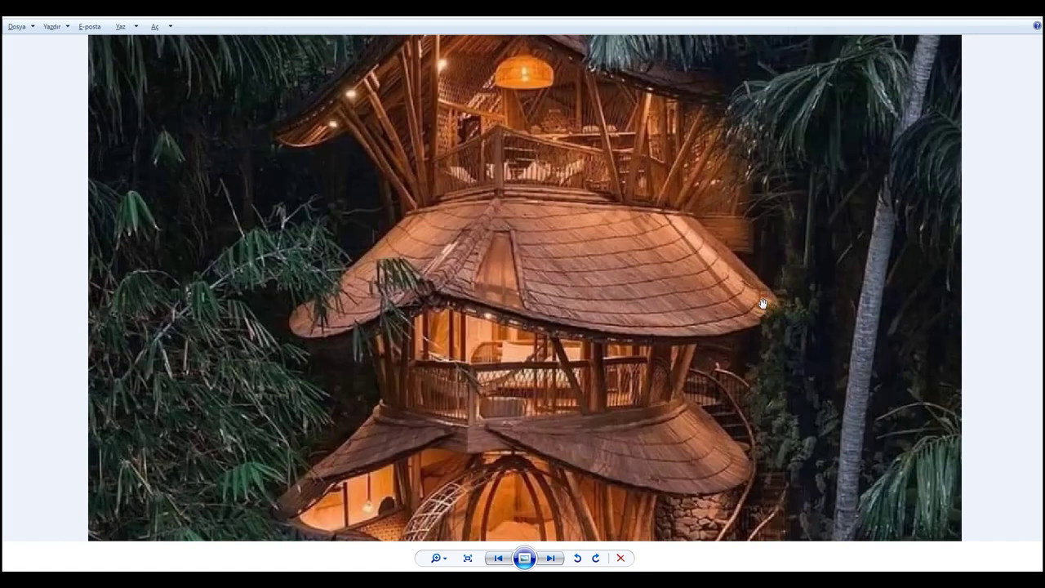
left_click_drag(771, 145, 740, 212)
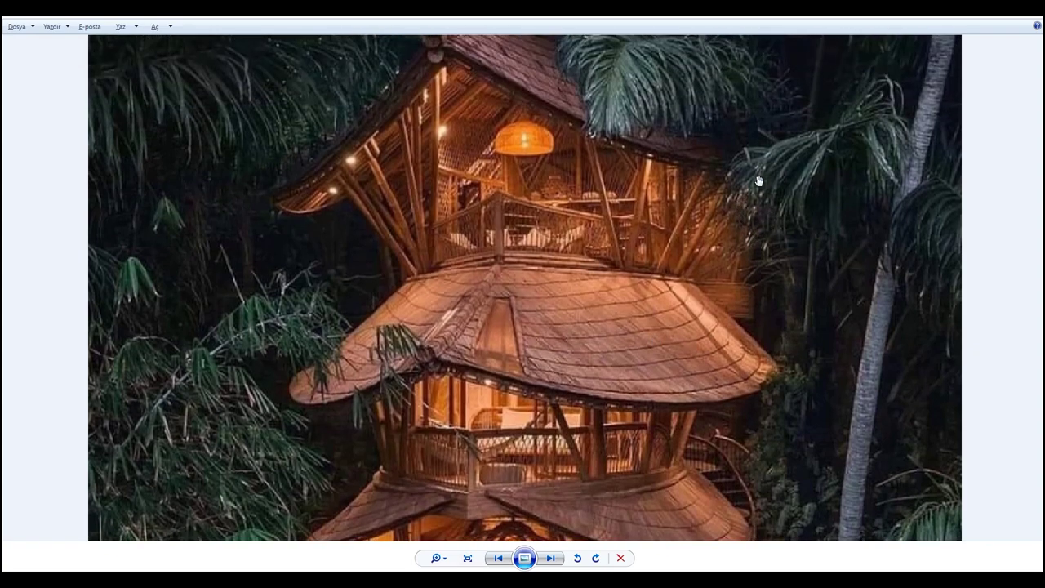
left_click_drag(794, 125, 765, 207)
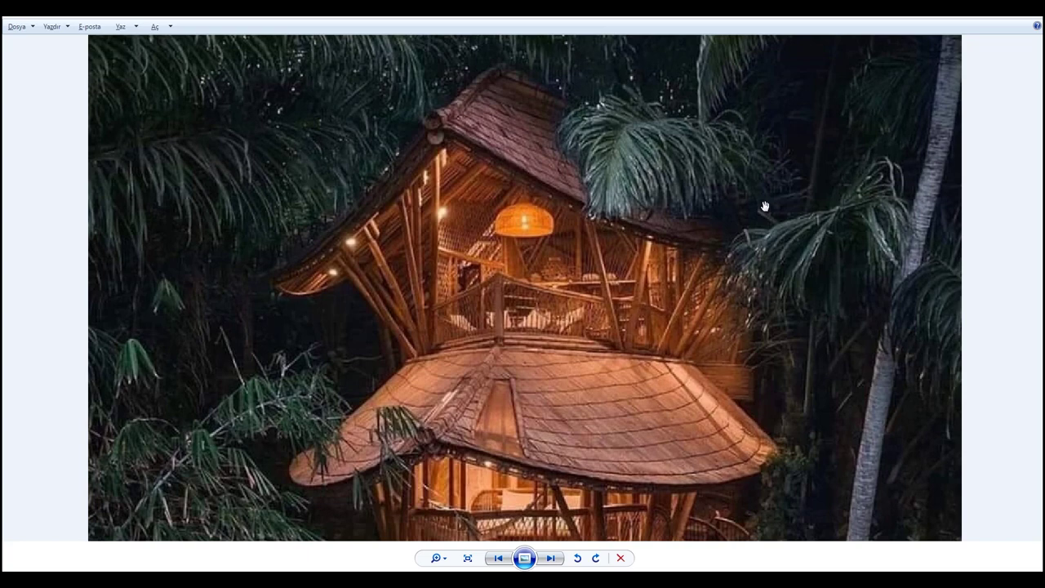
scroll(766, 207, "down", 2)
left_click_drag(736, 346, 746, 211)
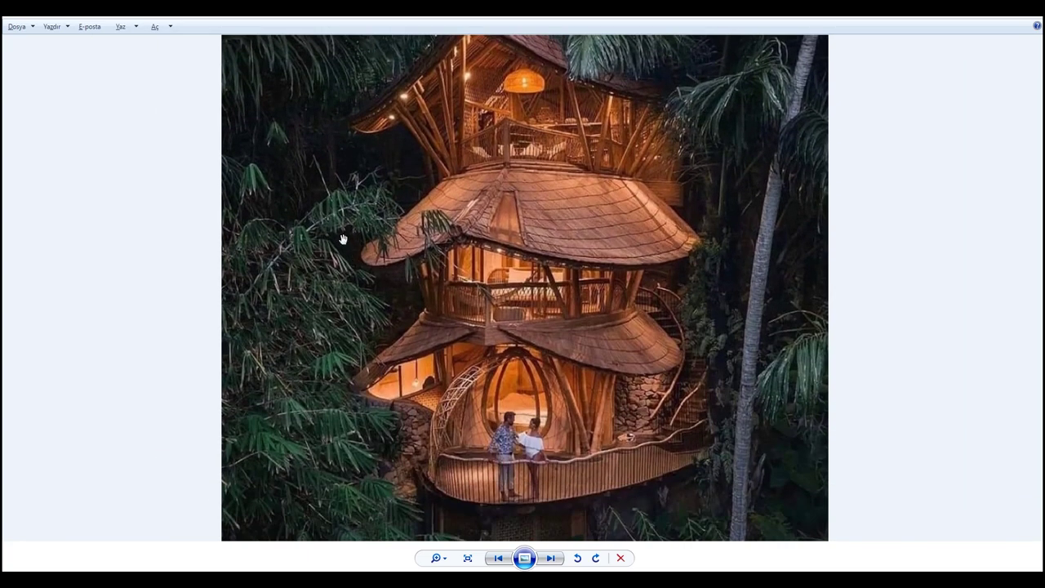
left_click_drag(770, 85, 759, 208)
left_click_drag(766, 393, 759, 281)
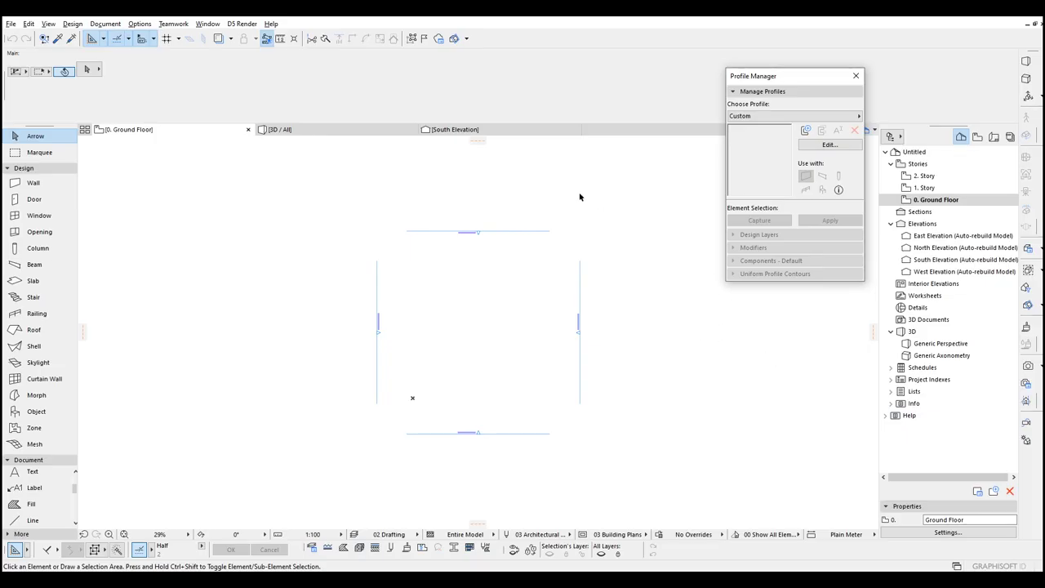
Step: Set the project's working length unit to centimeter
left_click(140, 24)
mouse_move(196, 154)
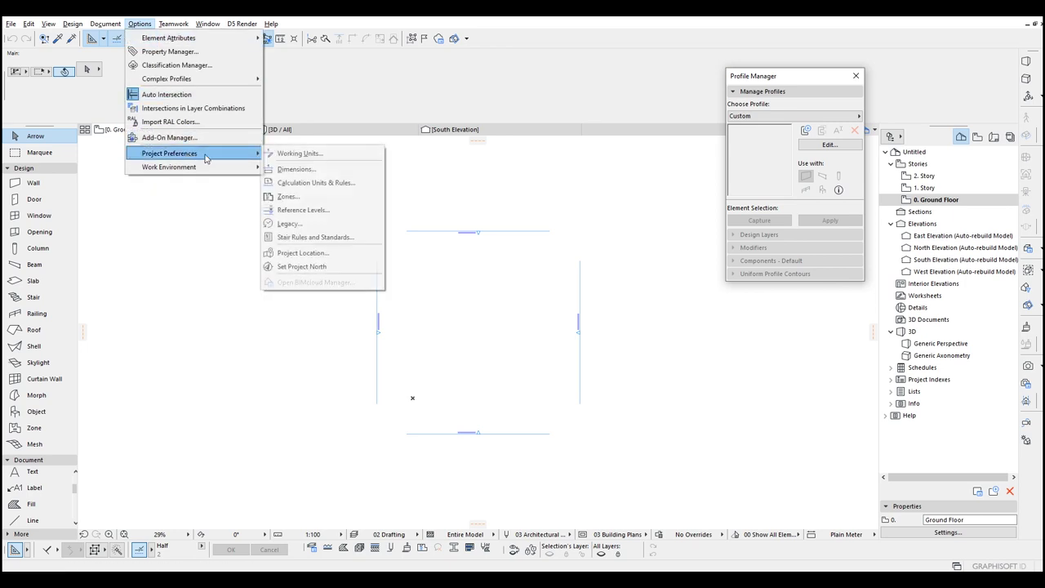
left_click(300, 154)
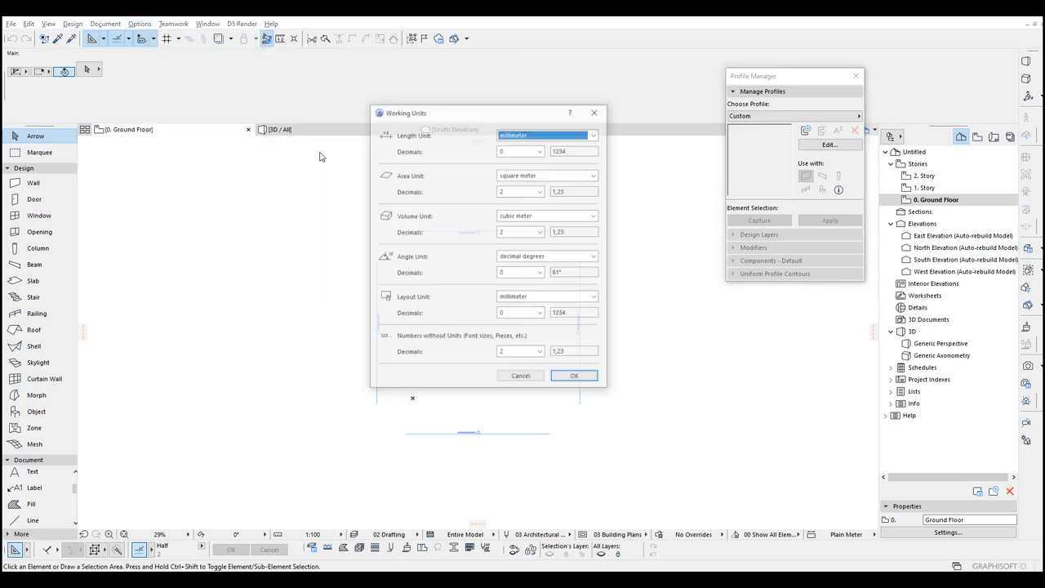
left_click(536, 134)
left_click(515, 162)
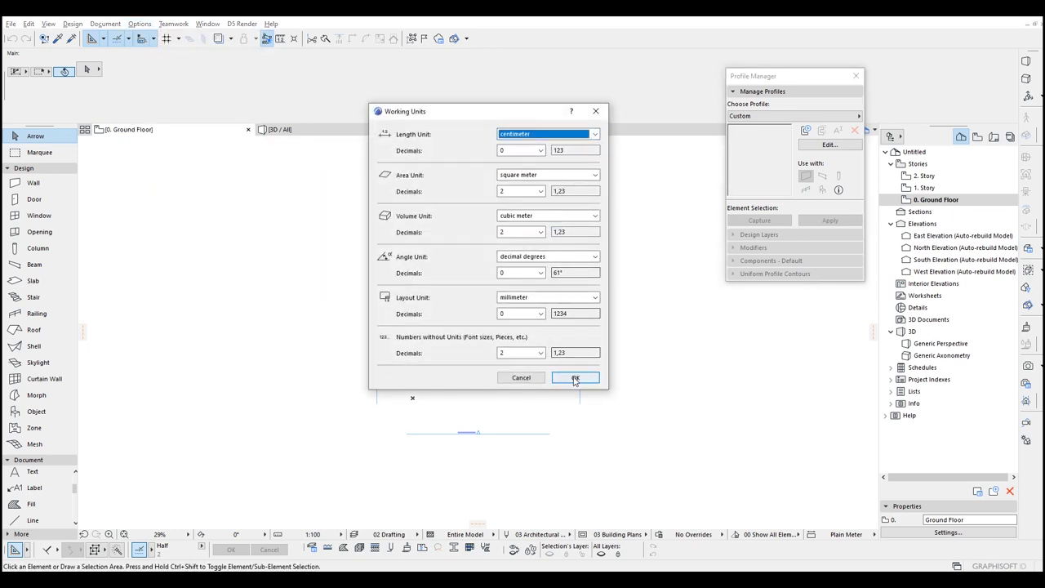
left_click(575, 378)
left_click_drag(649, 289, 707, 384)
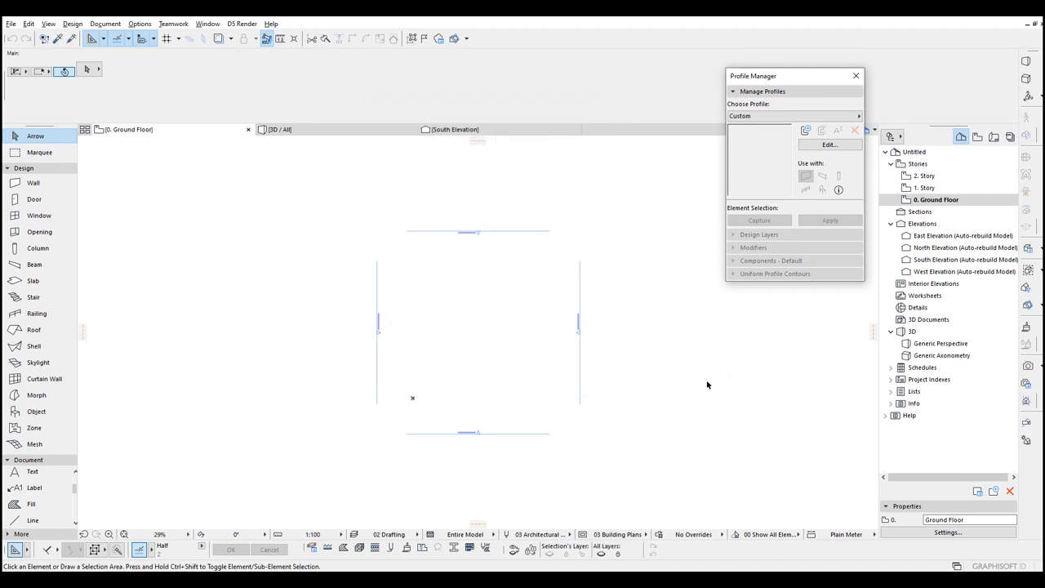
Step: Set up the Wall tool with the basic GENERIC - STRUCTURAL material and a wall thickness of 20 cm
scroll(615, 342, "up", 3)
middle_click_drag(321, 314, 425, 335)
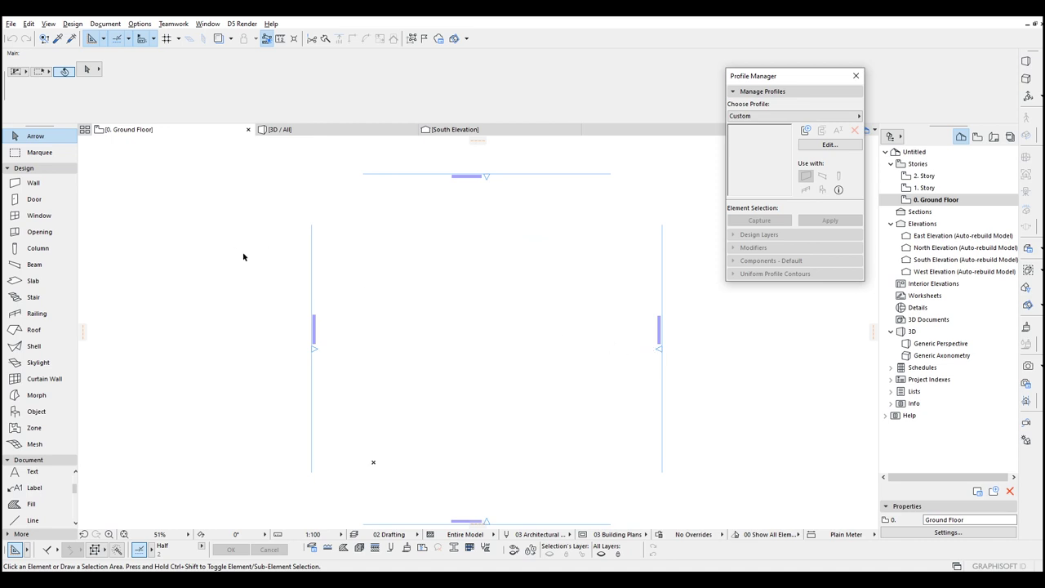
left_click(34, 183)
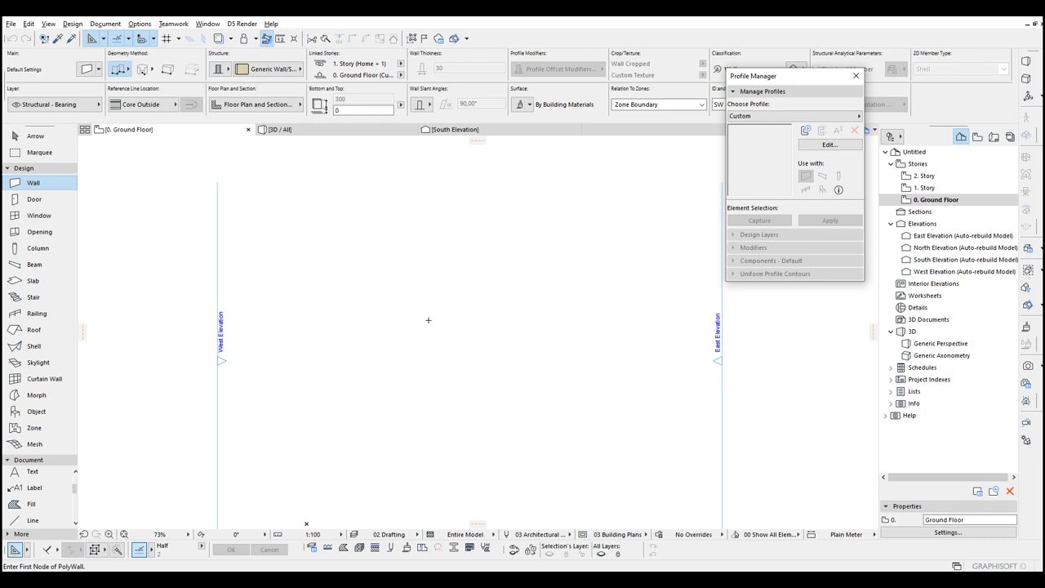
left_click(217, 70)
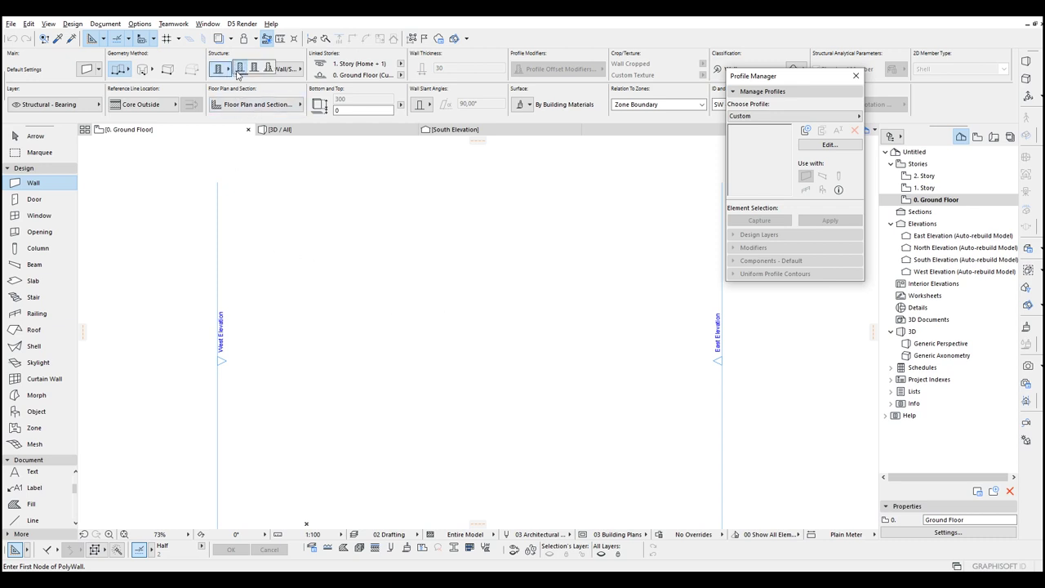
left_click(218, 71)
left_click(255, 72)
left_click(253, 73)
left_click_drag(458, 68, 409, 67)
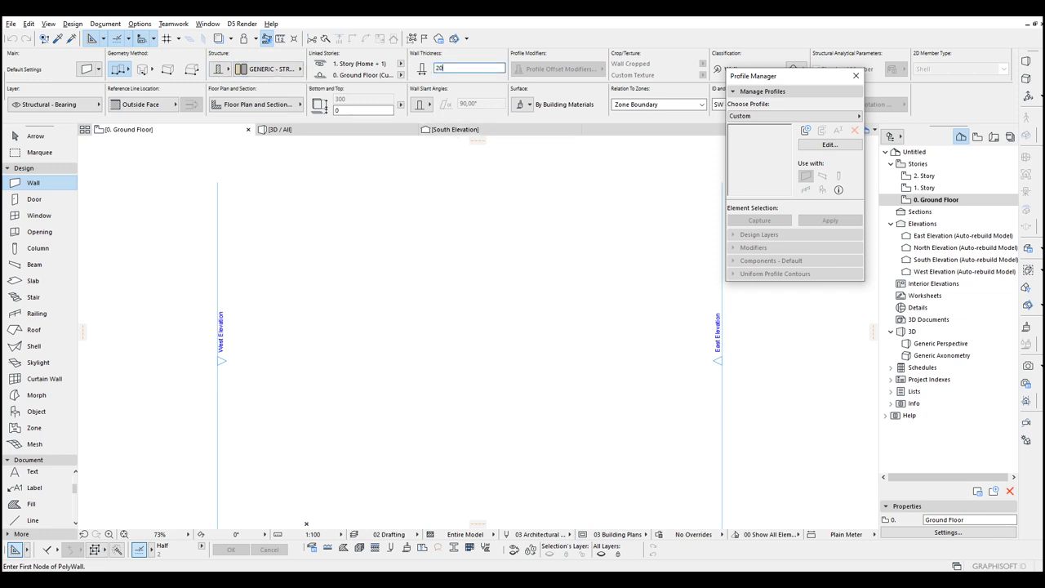
Step: Draw one straight horizontal wall on the ground floor between the west and east elevation markers
middle_click_drag(414, 241, 401, 215)
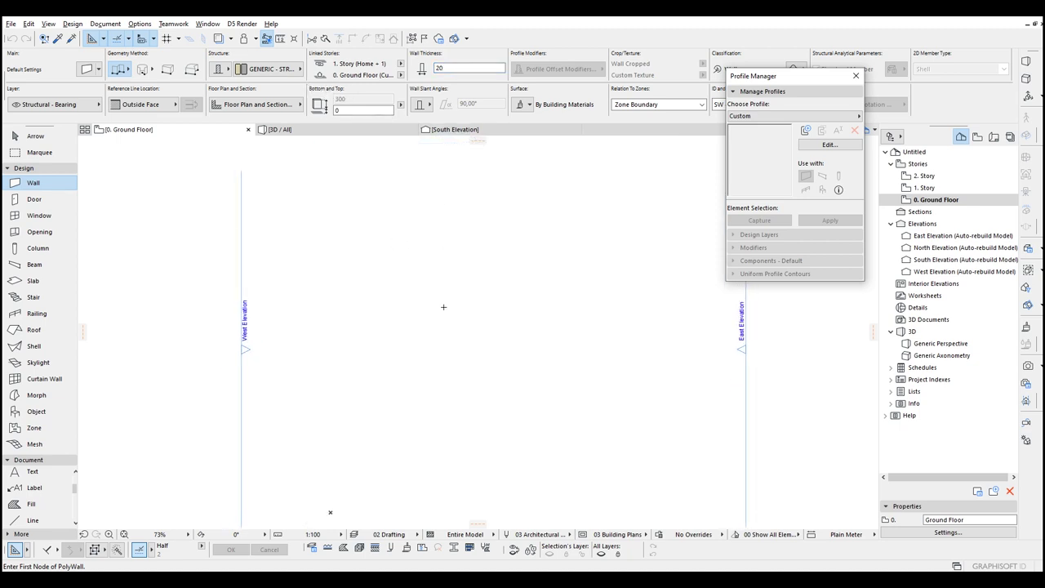
left_click(401, 297)
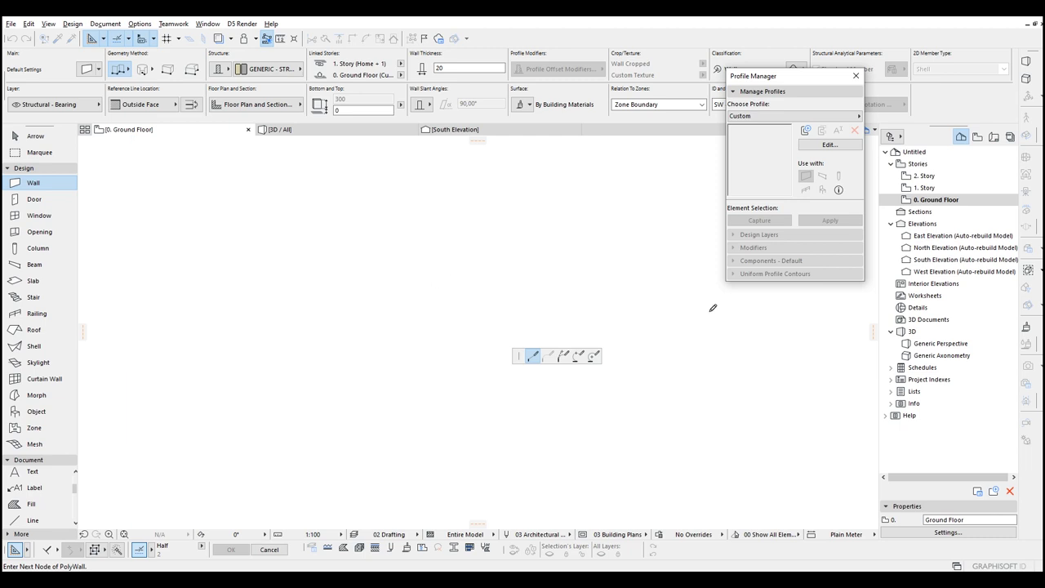
double_click(673, 293)
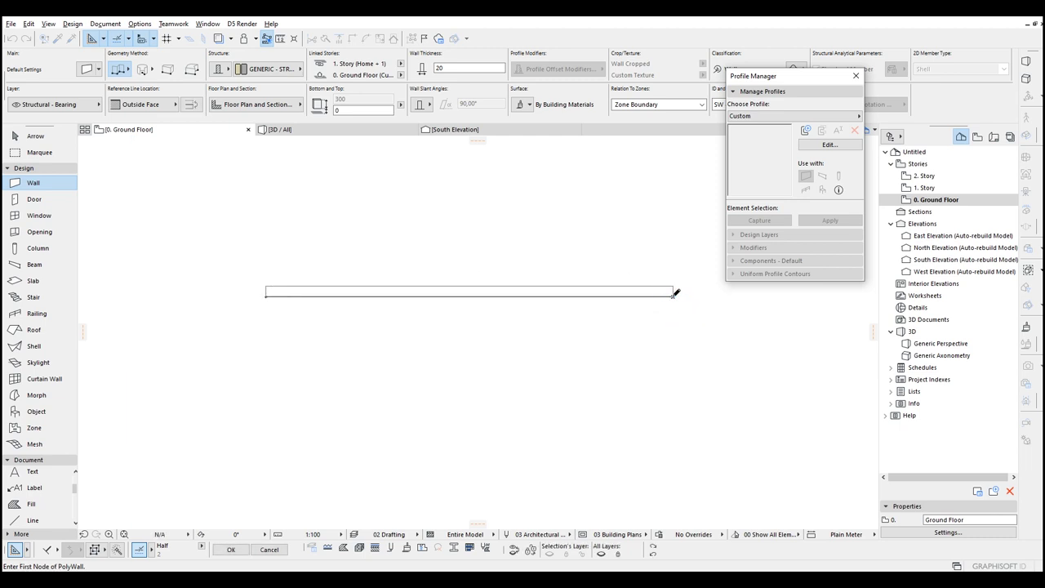
Step: Bend the straight wall upward into a semicircle by editing its segment with a vertical tangent at its west end
left_click(32, 136)
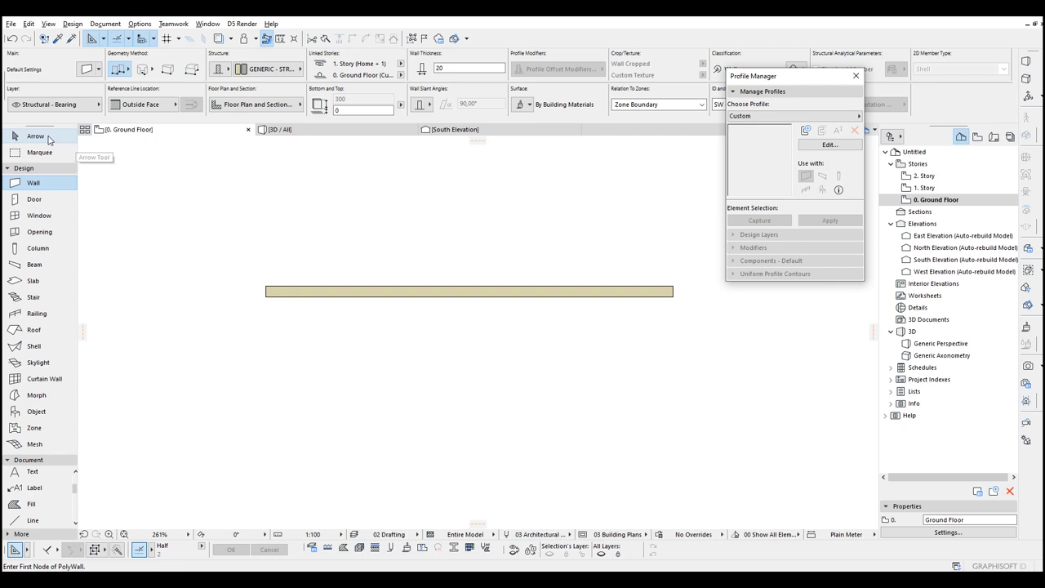
left_click(448, 295)
left_click(431, 296)
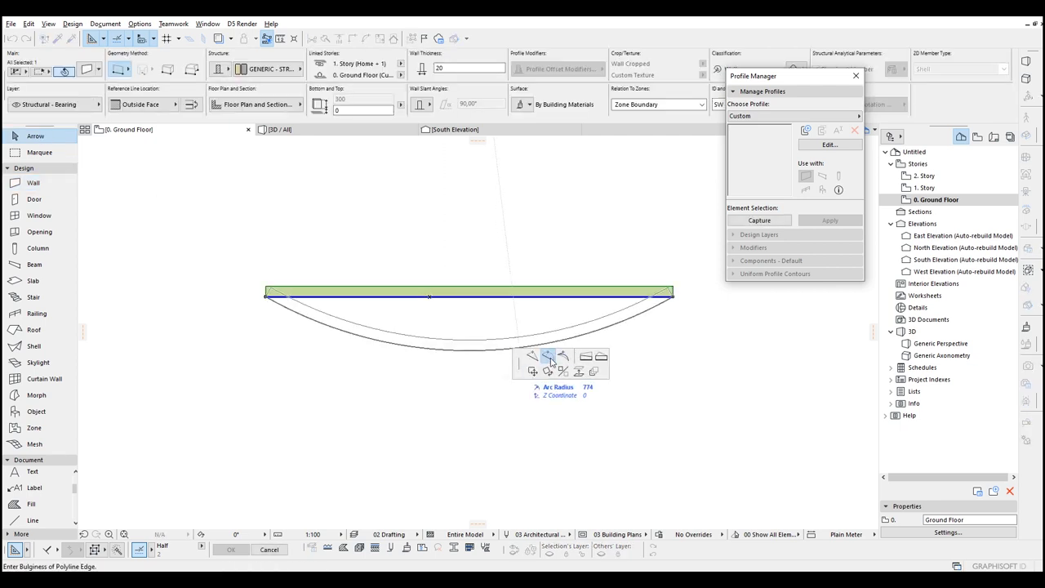
middle_click_drag(483, 227, 449, 324)
scroll(463, 318, "down", 3)
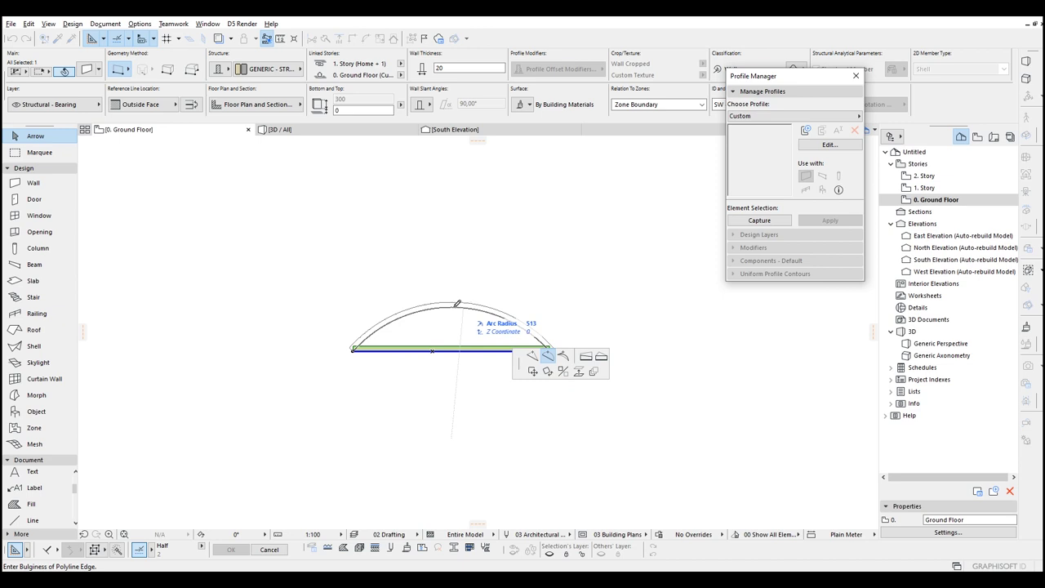
scroll(445, 275, "up", 2)
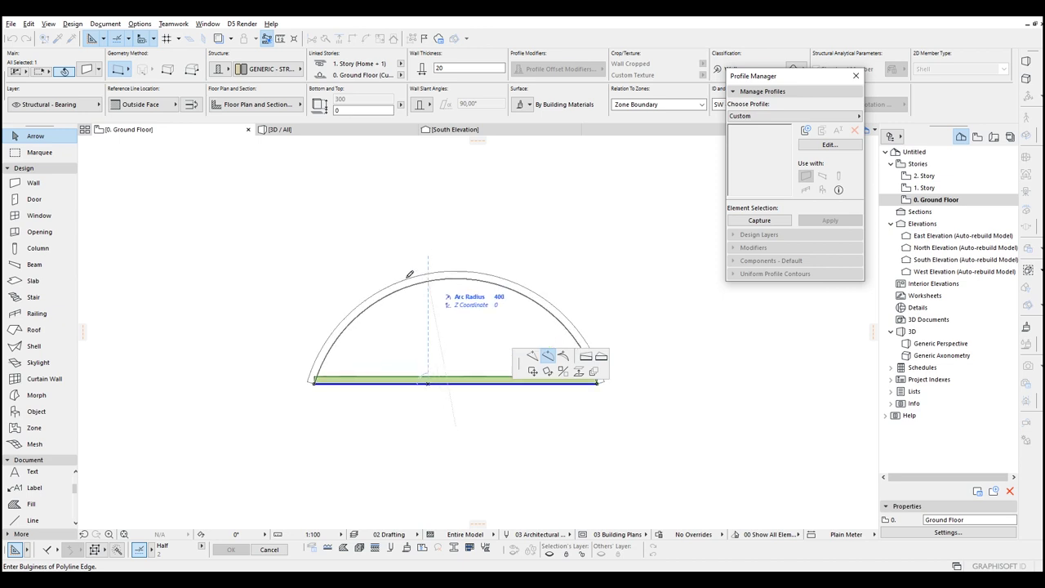
middle_click_drag(374, 280, 379, 278)
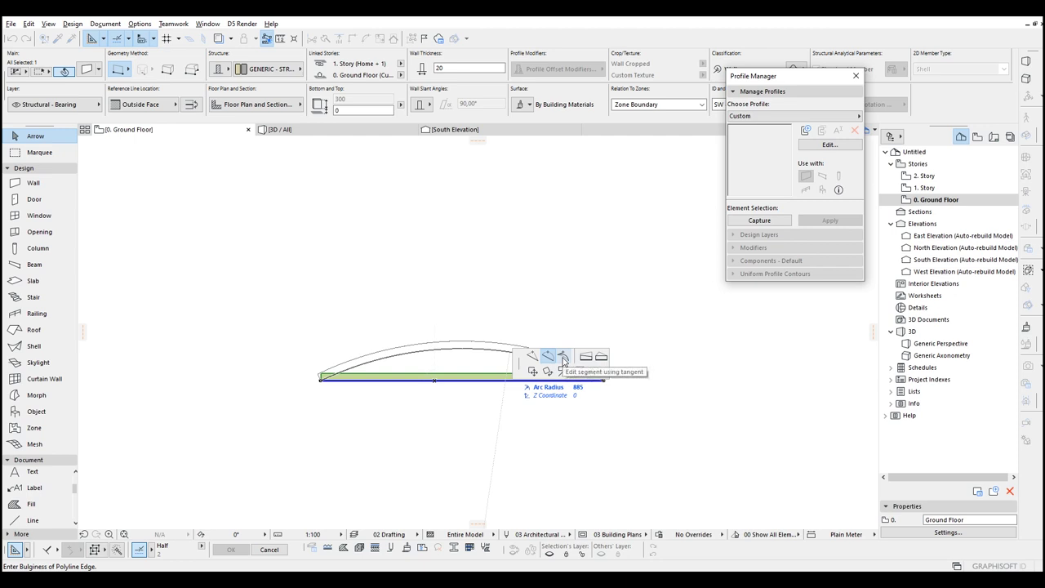
left_click(563, 358)
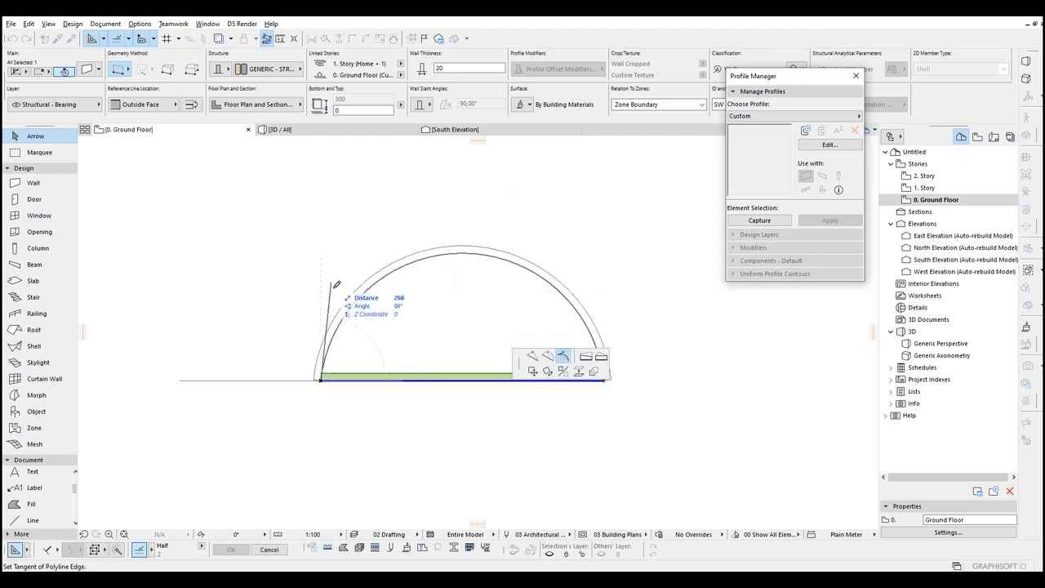
left_click(323, 253)
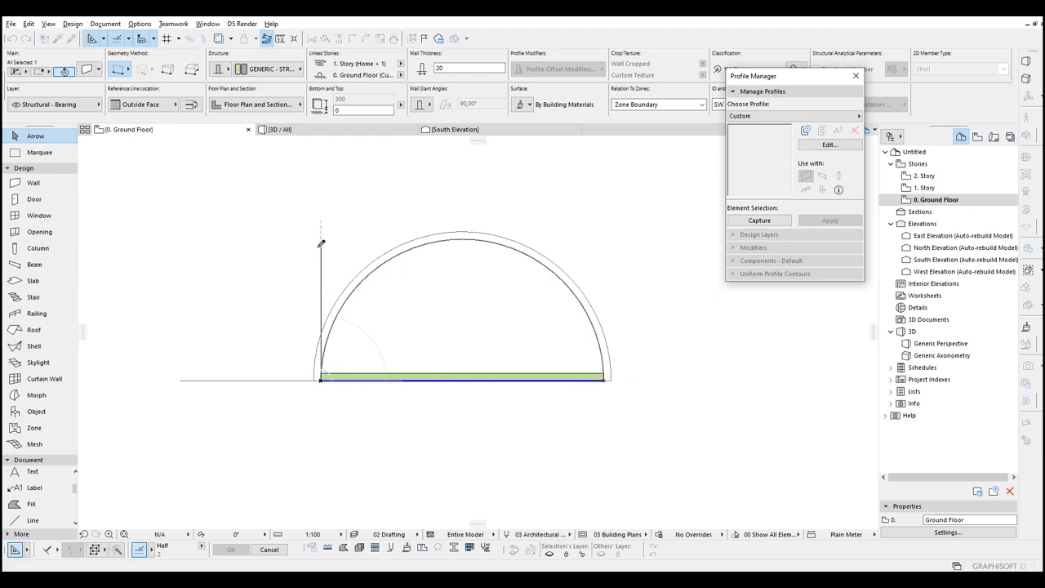
middle_click_drag(287, 371, 299, 308)
left_click(289, 303)
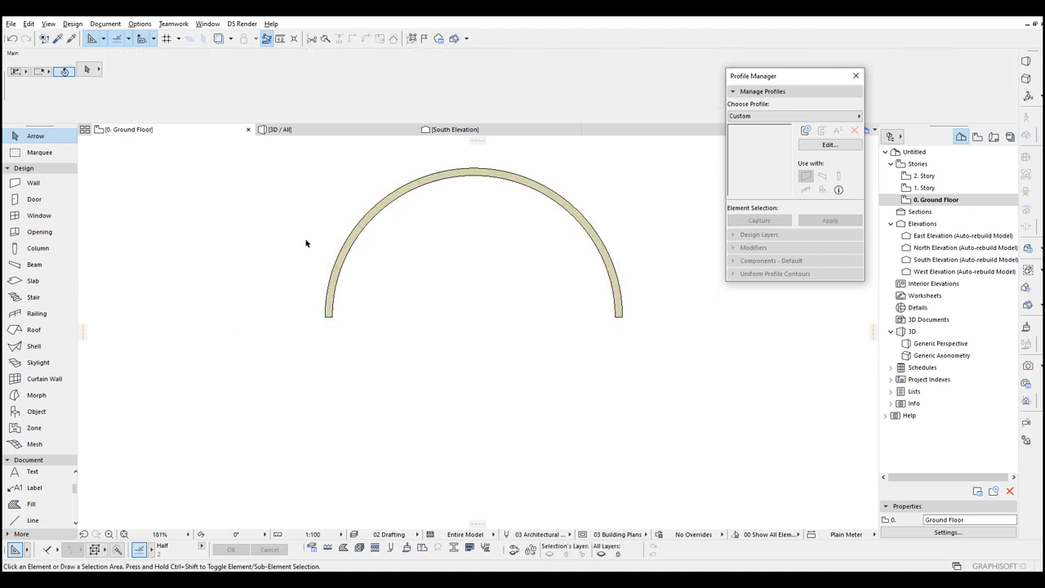
Step: Mirror a copy of the semicircular wall across the line through its two endpoints to complete the circle
middle_click_drag(306, 243, 308, 333)
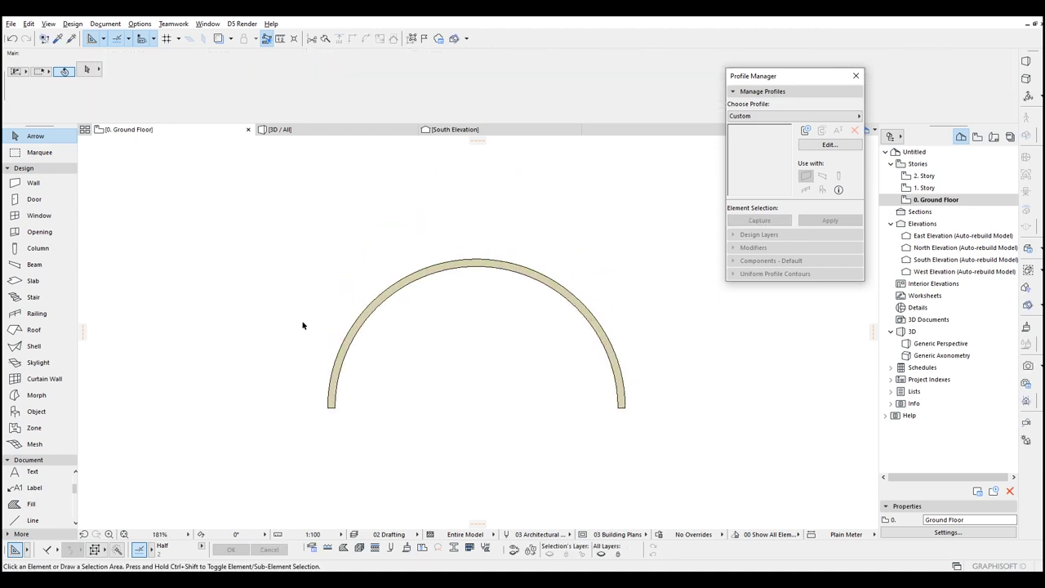
left_click(372, 310)
middle_click_drag(490, 364, 389, 343)
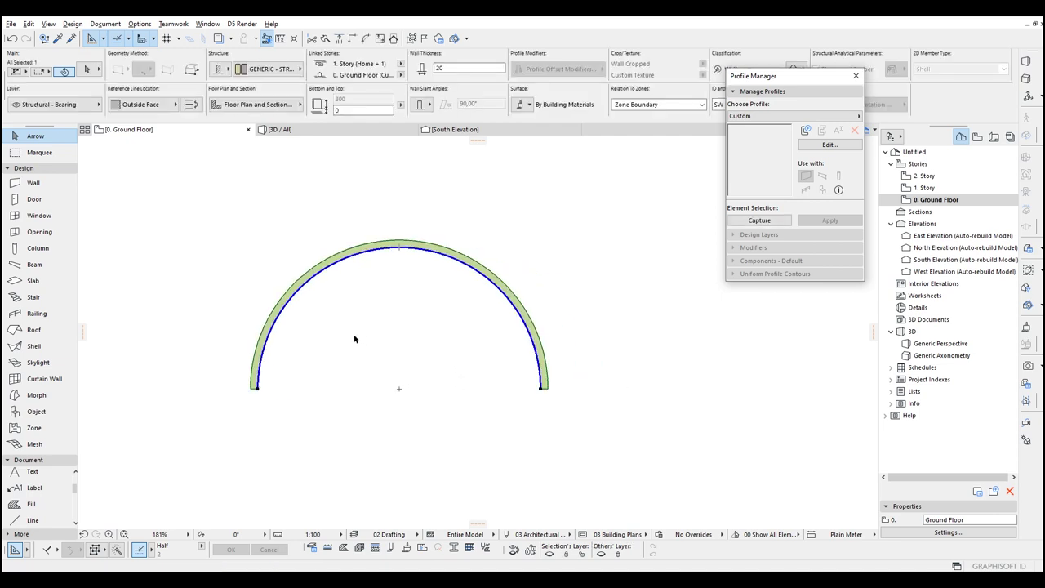
key("ctrl+alt+m")
left_click(257, 389)
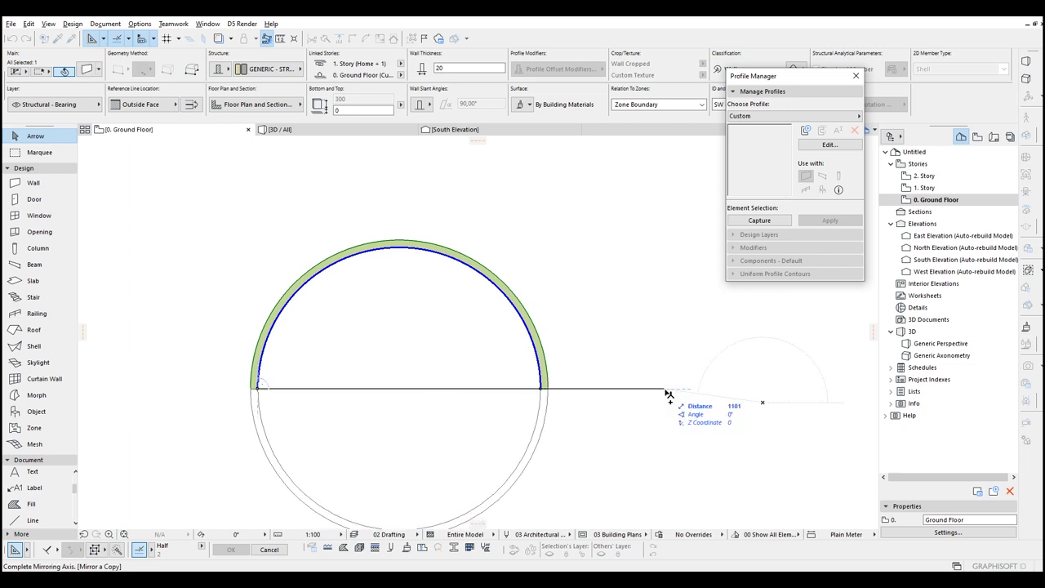
left_click(668, 390)
Step: Create a slab with a basic concrete structure that fills the inside of the circular wall using the Magic Wand
scroll(576, 345, "down", 3)
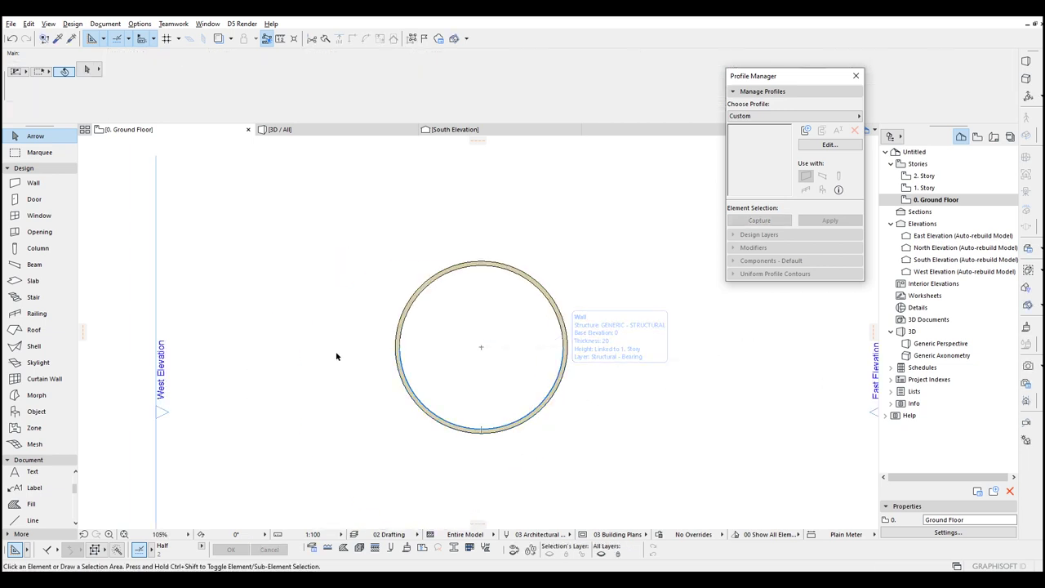
scroll(336, 356, "up", 2)
left_click(32, 280)
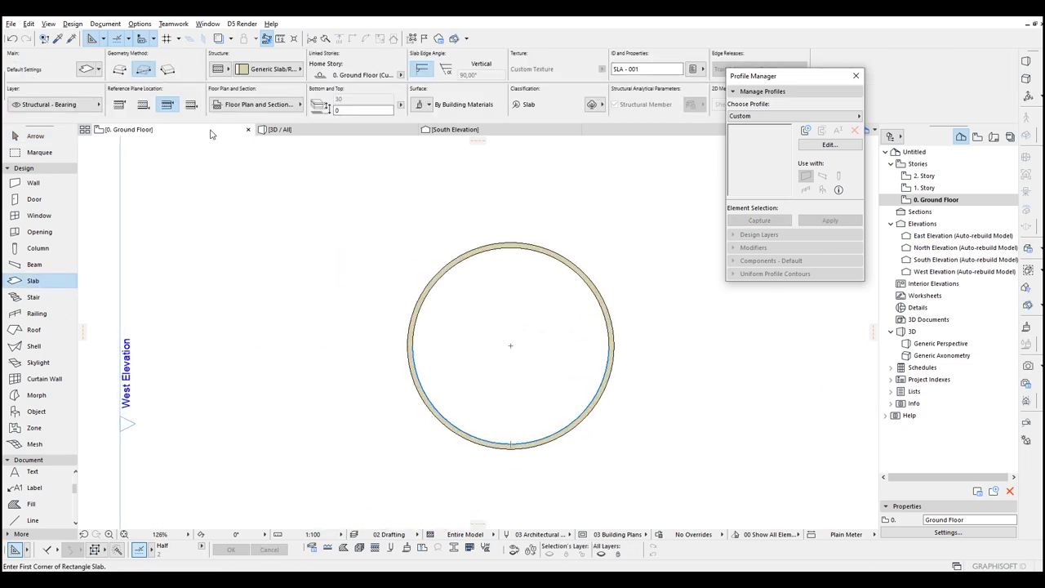
left_click(219, 74)
left_click(241, 73)
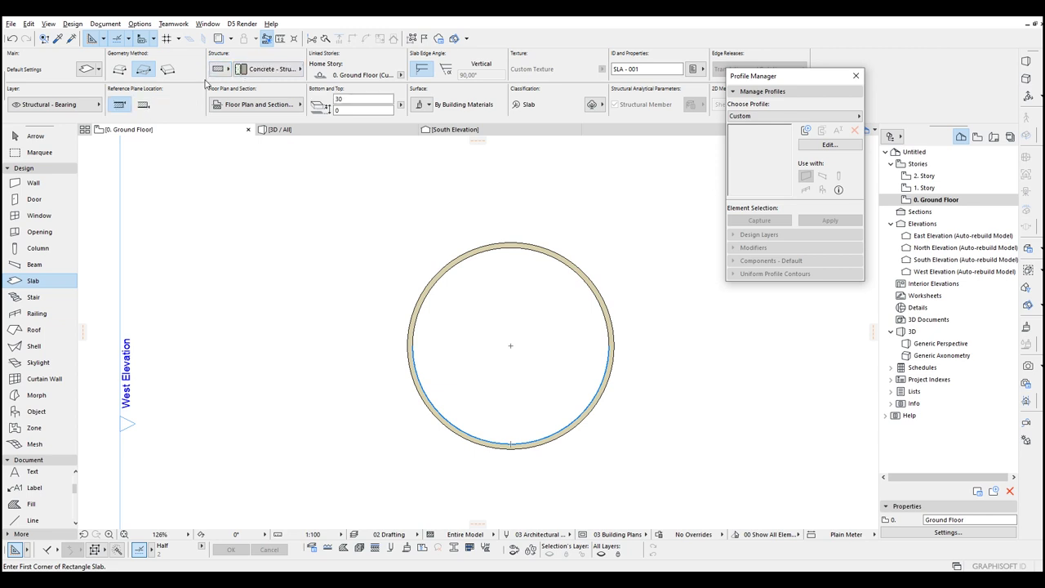
scroll(556, 352, "up", 3)
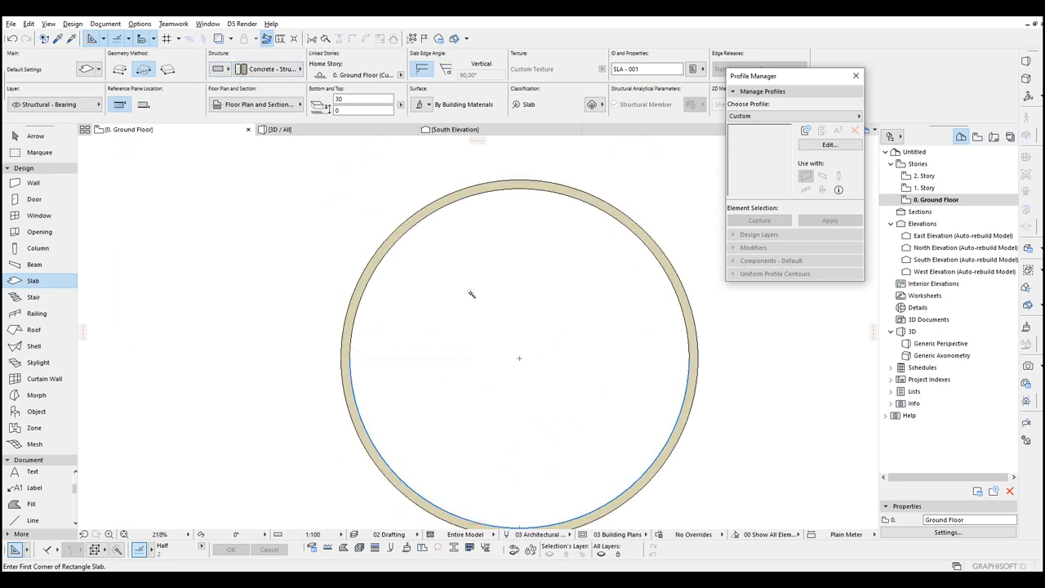
Step: Offset the ground-floor slab's edge outward to the outer face of the circular wall
left_click(32, 135)
left_click(478, 280)
scroll(412, 219, "up", 3)
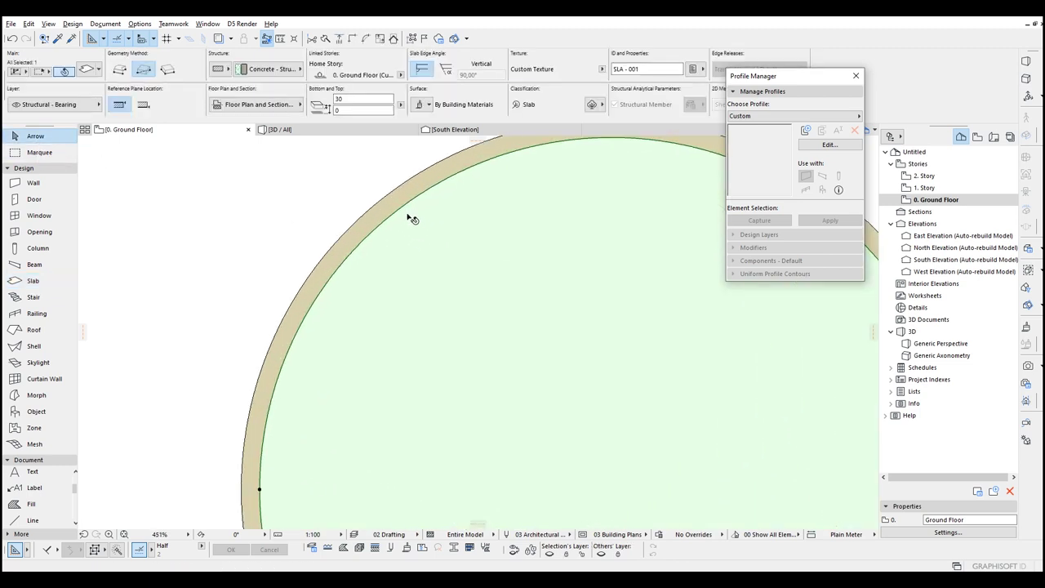
left_click(401, 208)
middle_click_drag(400, 207, 359, 289)
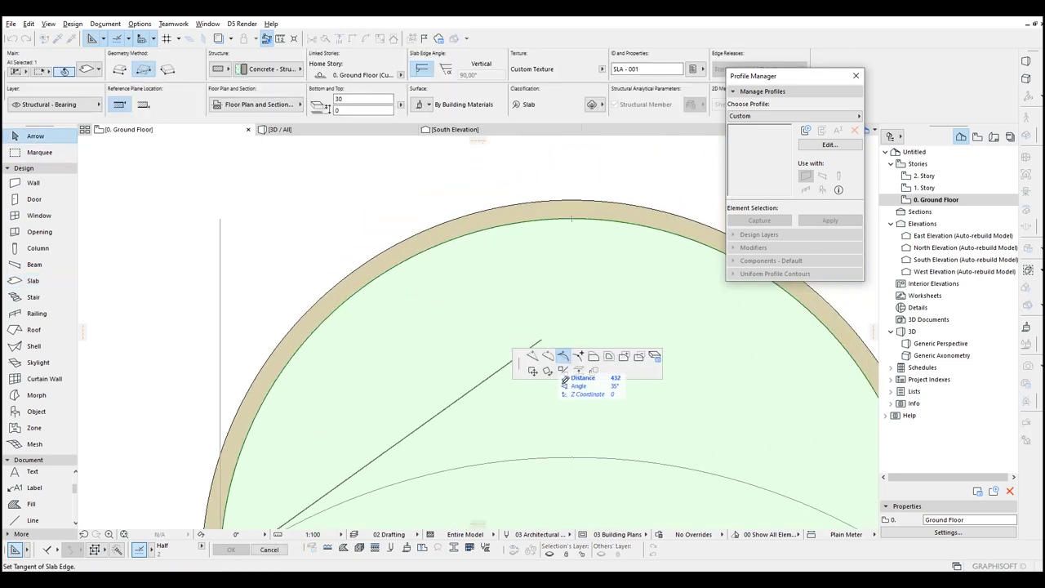
left_click(608, 356)
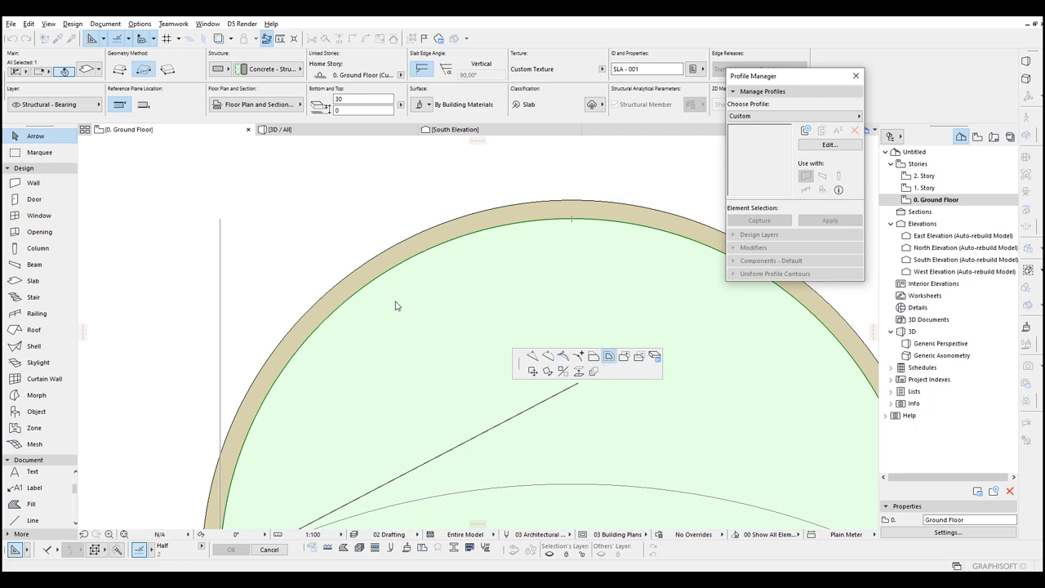
left_click(351, 272)
key("Escape")
scroll(314, 249, "down", 3)
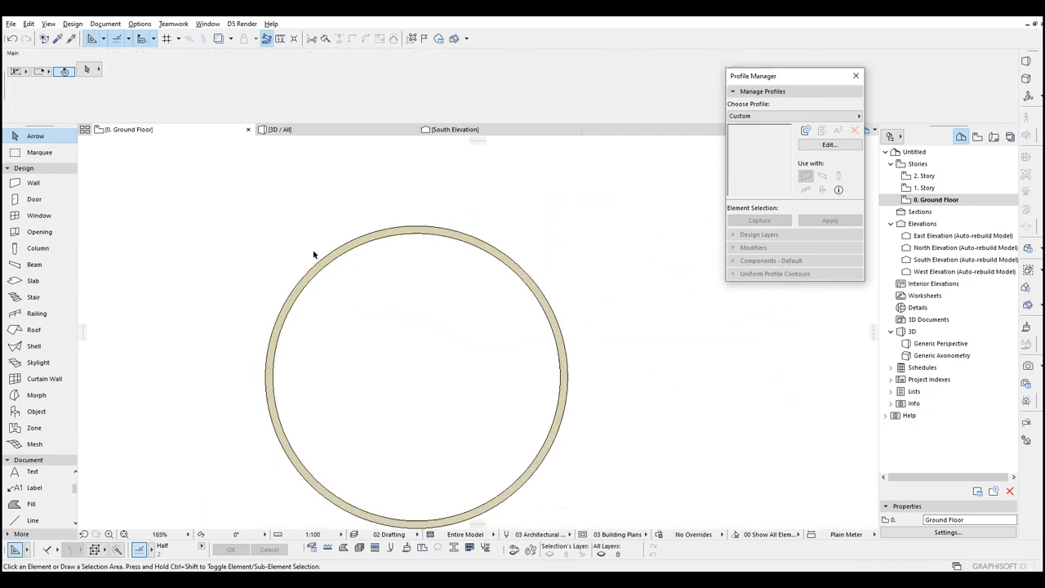
middle_click_drag(232, 251, 372, 249)
scroll(372, 249, "down", 1)
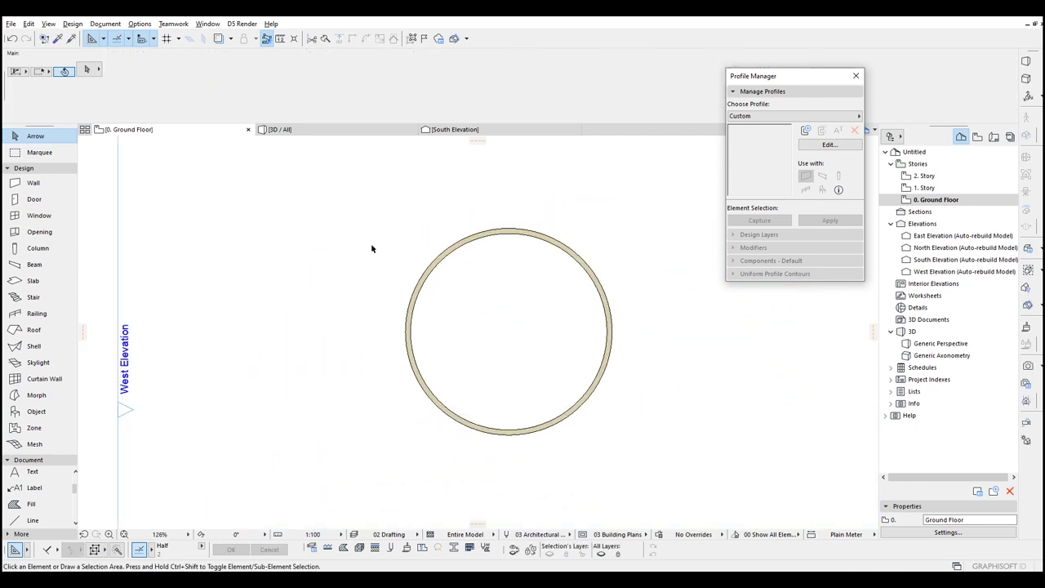
Step: Open the 1. Story floor plan and show the ground floor as its trace reference
double_click(943, 190)
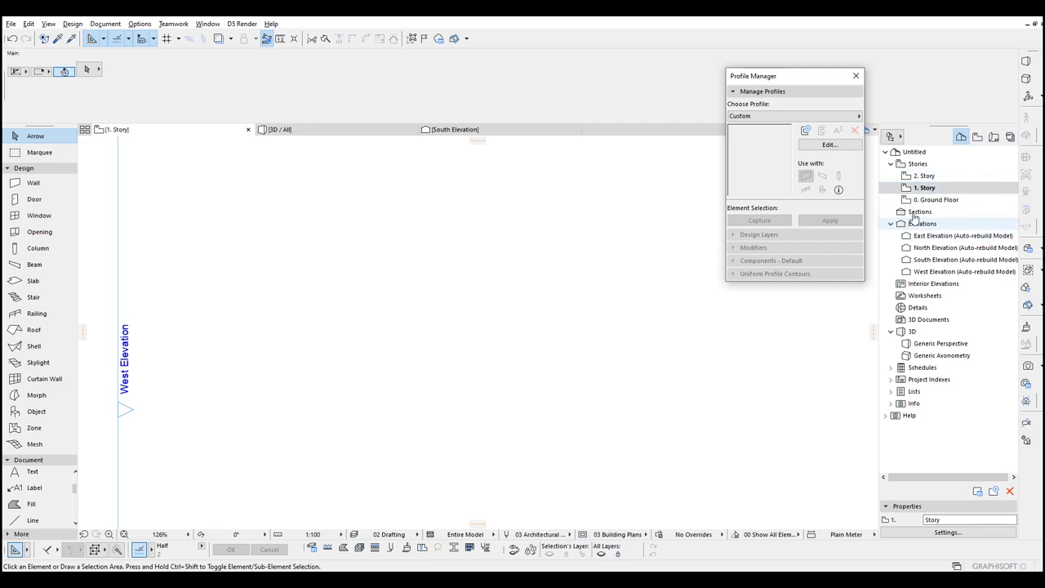
right_click(924, 203)
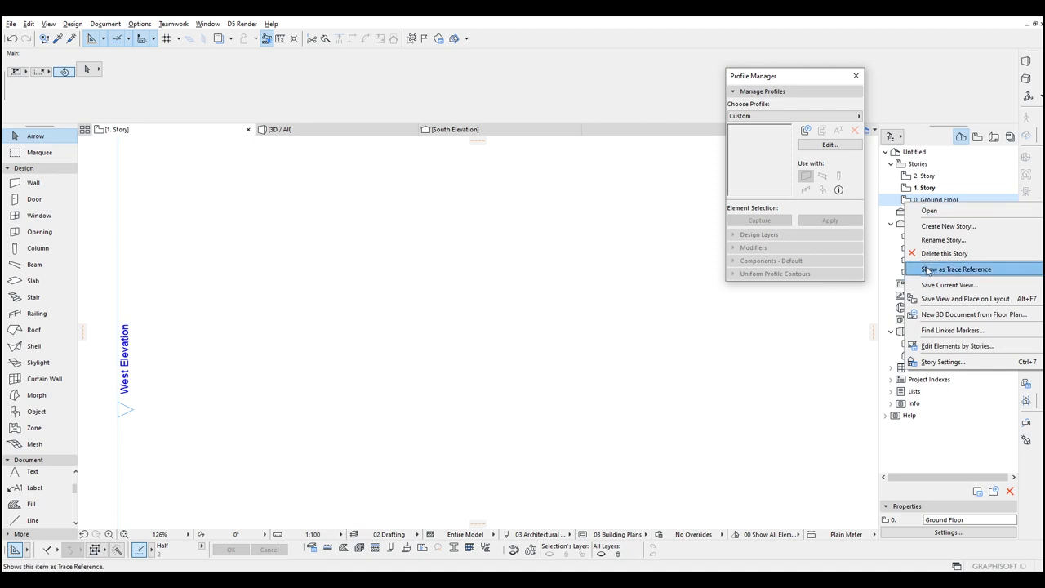
left_click(952, 269)
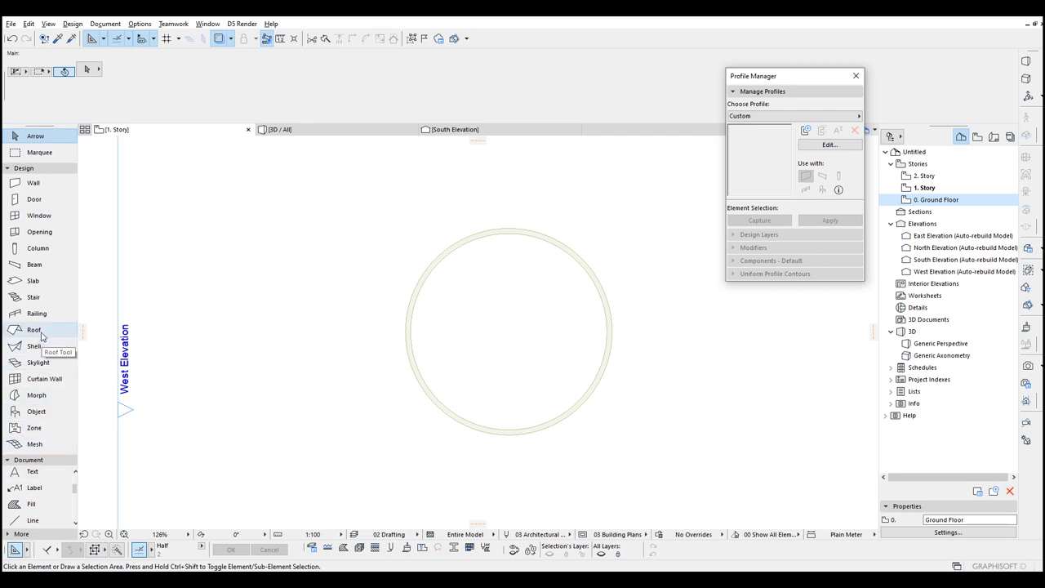
Step: Create a slab on the 1. Story that fills the inside of the traced circular wall using the Magic Wand
left_click(32, 282)
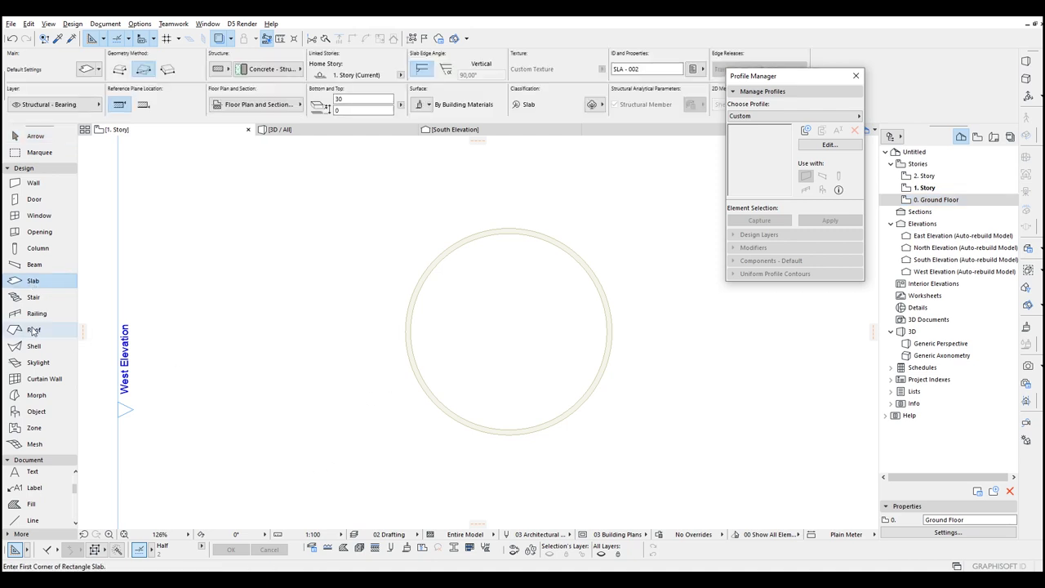
left_click(476, 306)
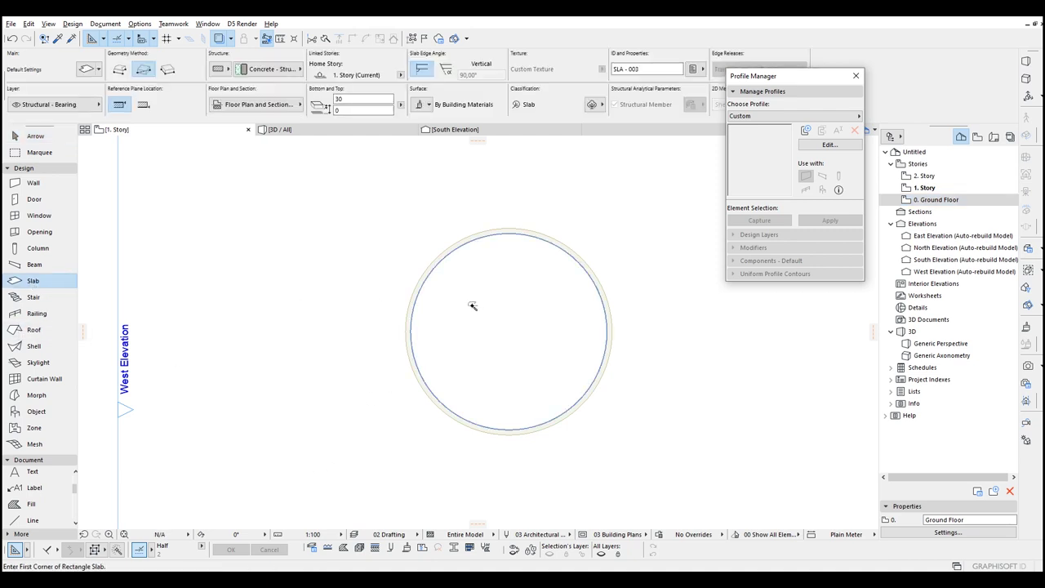
key("Escape")
Step: Enlarge the 1. Story slab beyond the traced wall by moving its west node outward and its east node outward by about 183
left_click(464, 307)
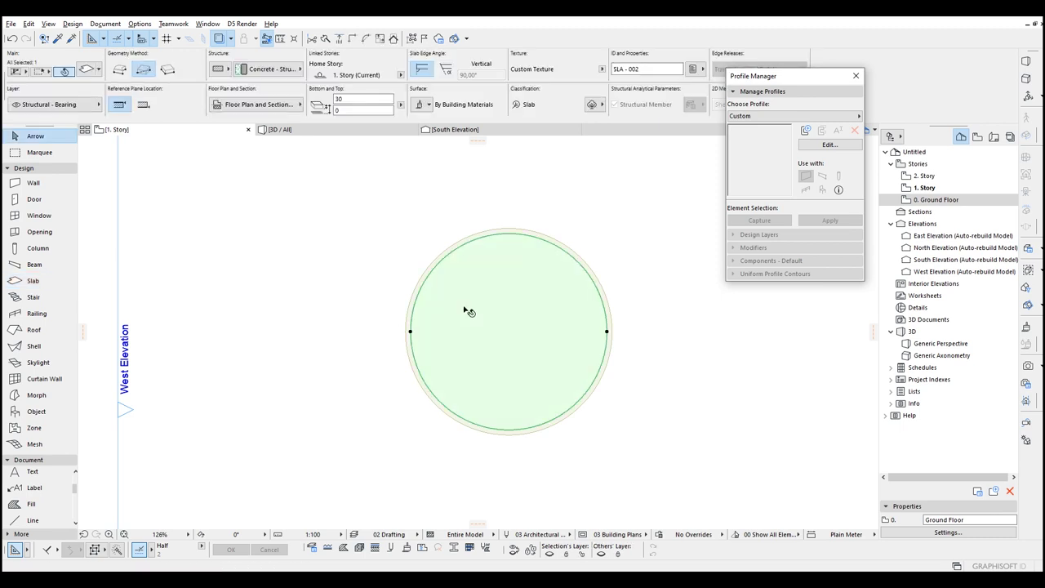
scroll(418, 308, "up", 4)
left_click(404, 321)
key("Escape")
left_click(402, 357)
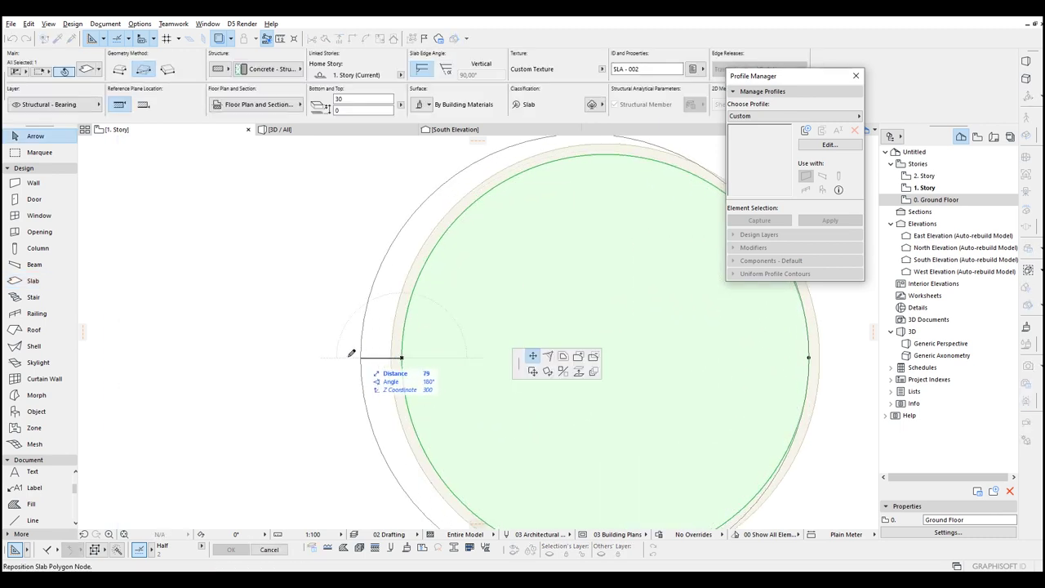
left_click(306, 352)
scroll(355, 364, "down", 3)
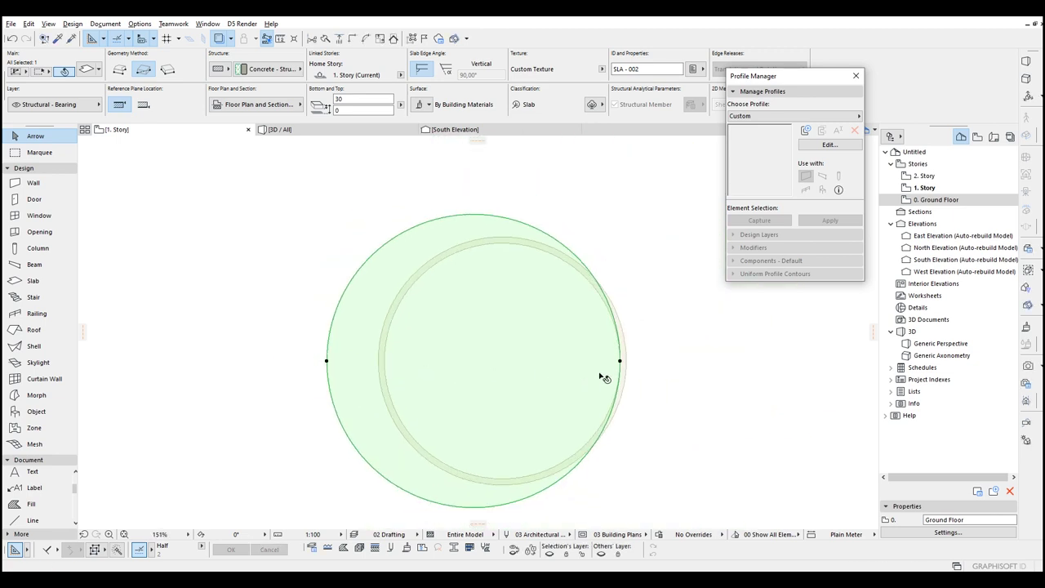
scroll(625, 359, "up", 2)
left_click(628, 358)
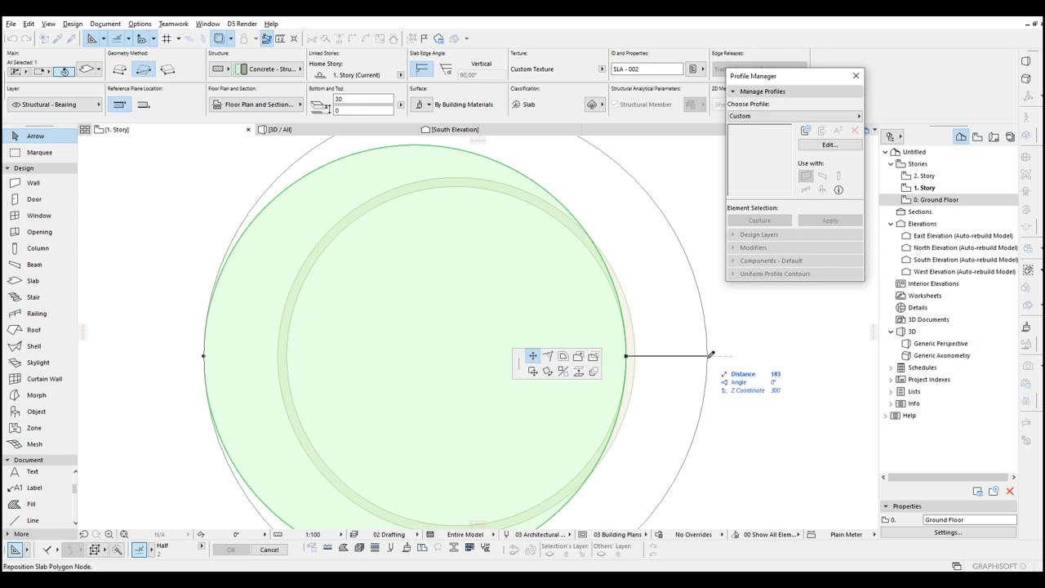
left_click(711, 355)
scroll(649, 350, "down", 3)
Step: Flatten the slab's northern arc by curving its edge in toward the traced wall
left_click(523, 198)
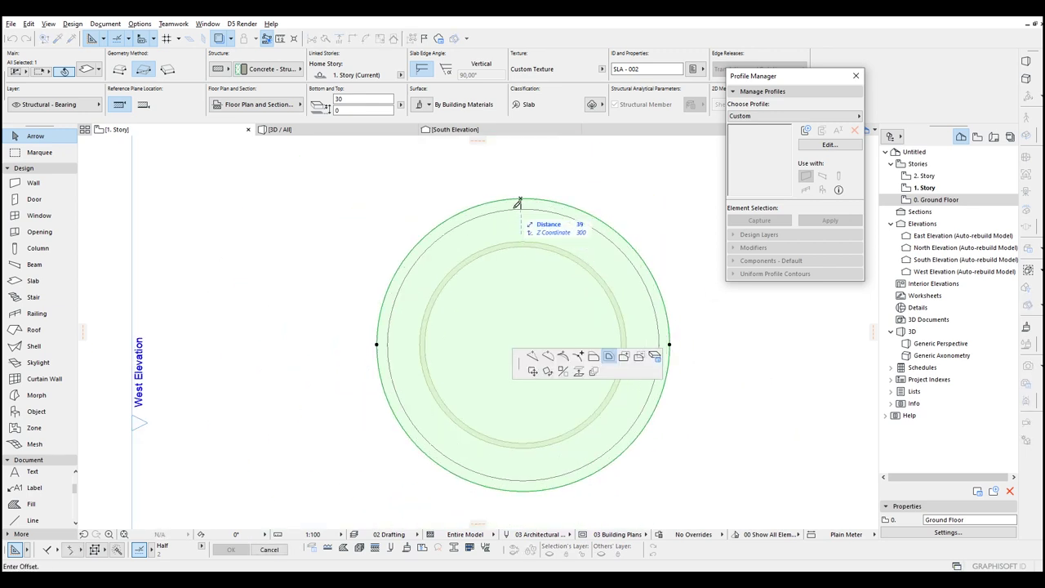
left_click(548, 356)
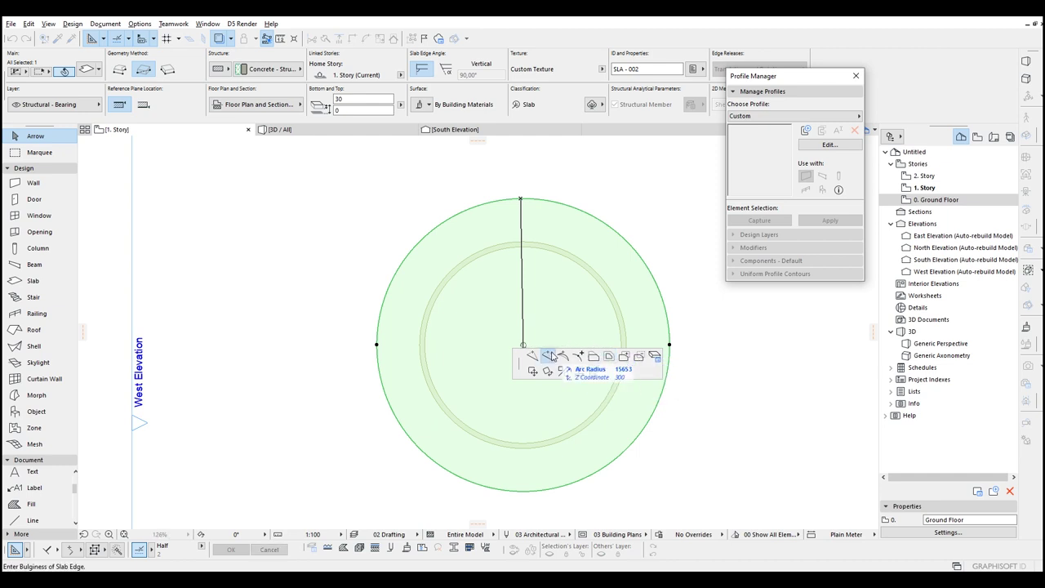
left_click(520, 230)
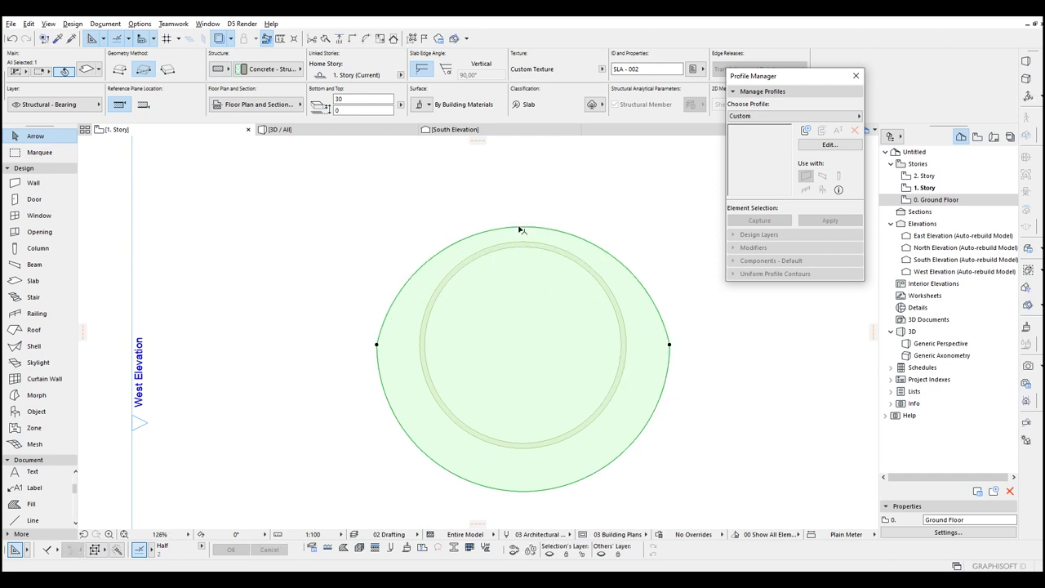
left_click(600, 212)
left_click(608, 270)
Step: Split the slab along the horizontal line through its west and east nodes and delete the southern half
scroll(415, 317, "up", 3)
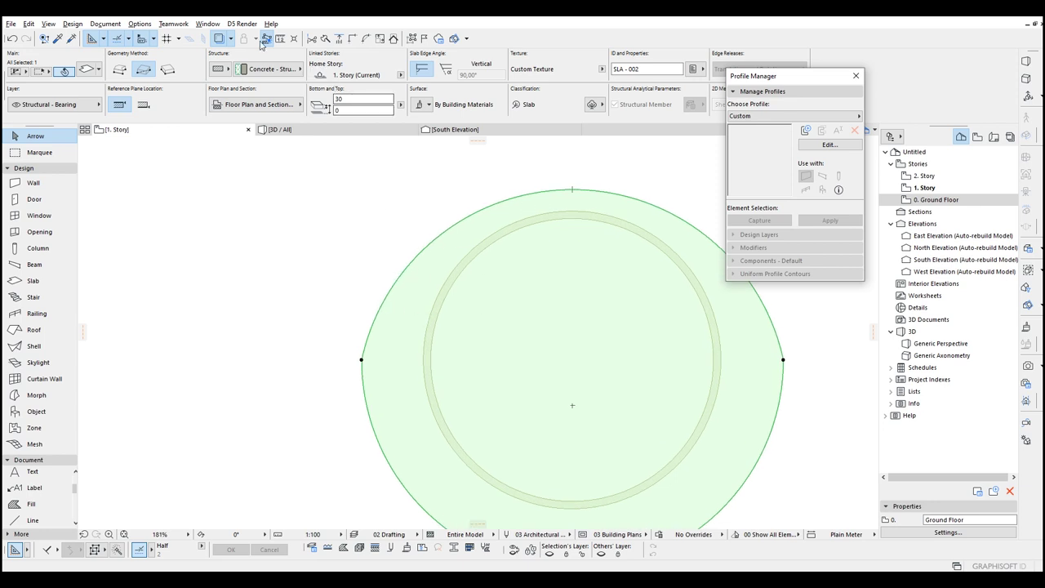
left_click(328, 40)
left_click(361, 361)
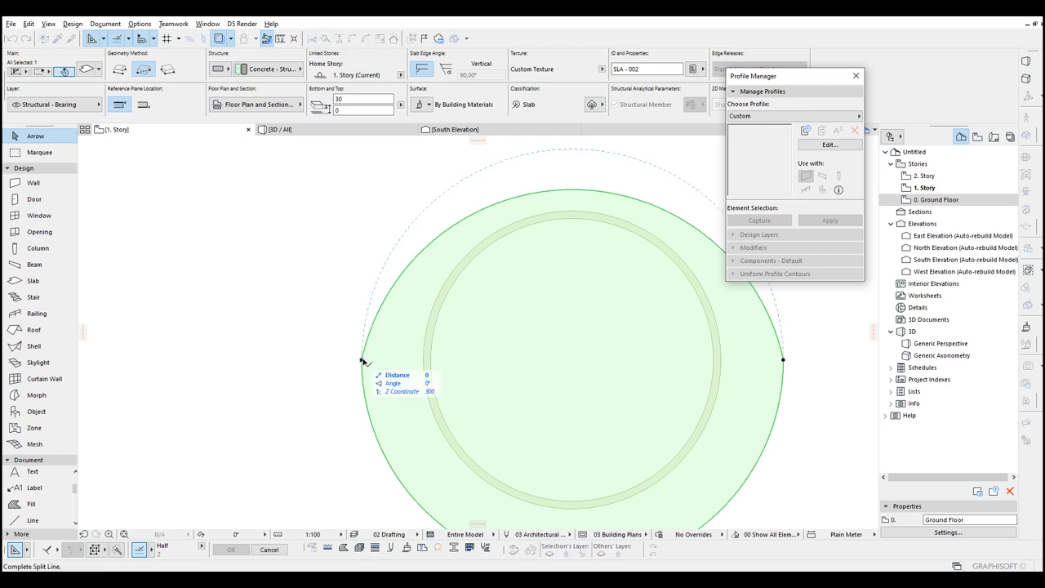
middle_click_drag(481, 367, 305, 362)
left_click(698, 352)
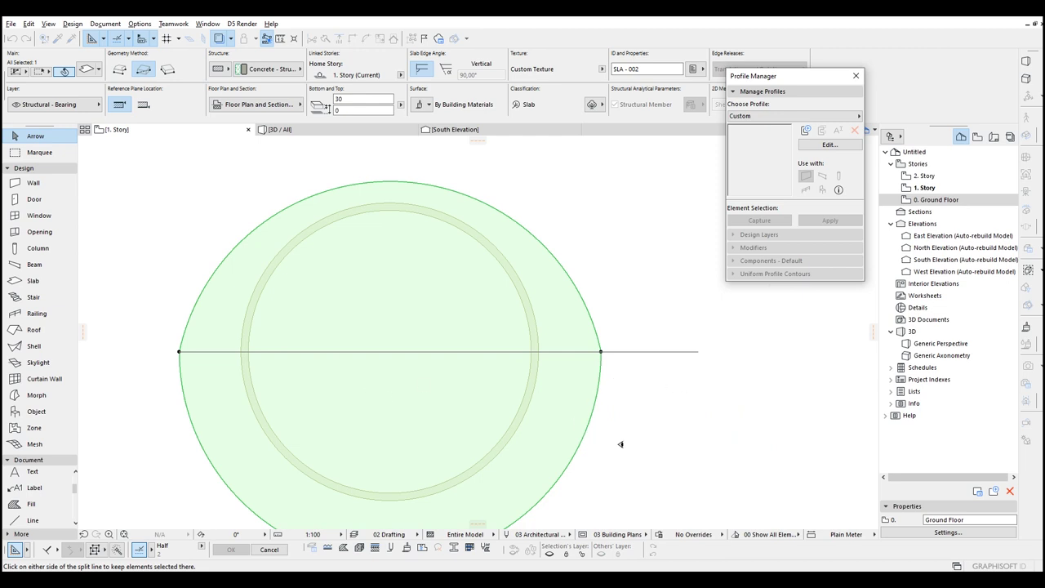
left_click(676, 466)
middle_click_drag(541, 393, 562, 351)
key("Delete")
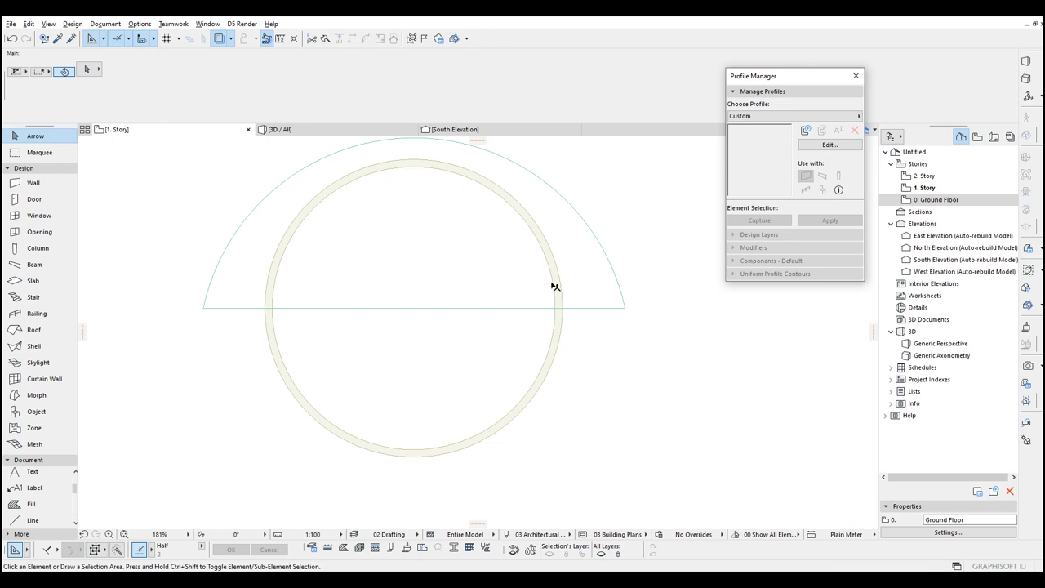
Step: Mirror a copy of the remaining northern half slab across its straight edge to form a symmetrical lens-shaped floor
left_click(582, 261)
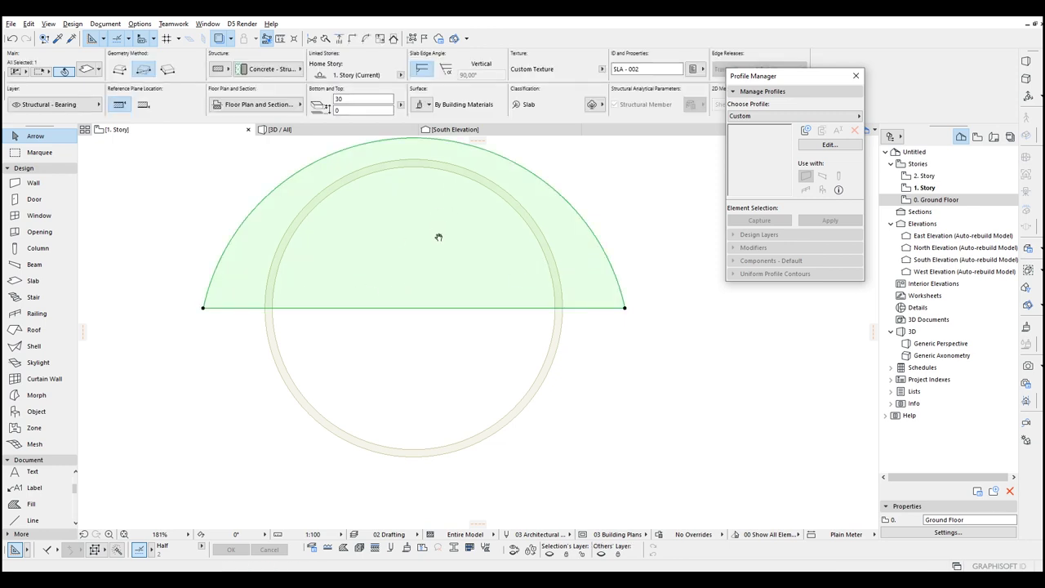
middle_click_drag(437, 230, 451, 271)
scroll(430, 279, "down", 2)
middle_click_drag(348, 302, 425, 279)
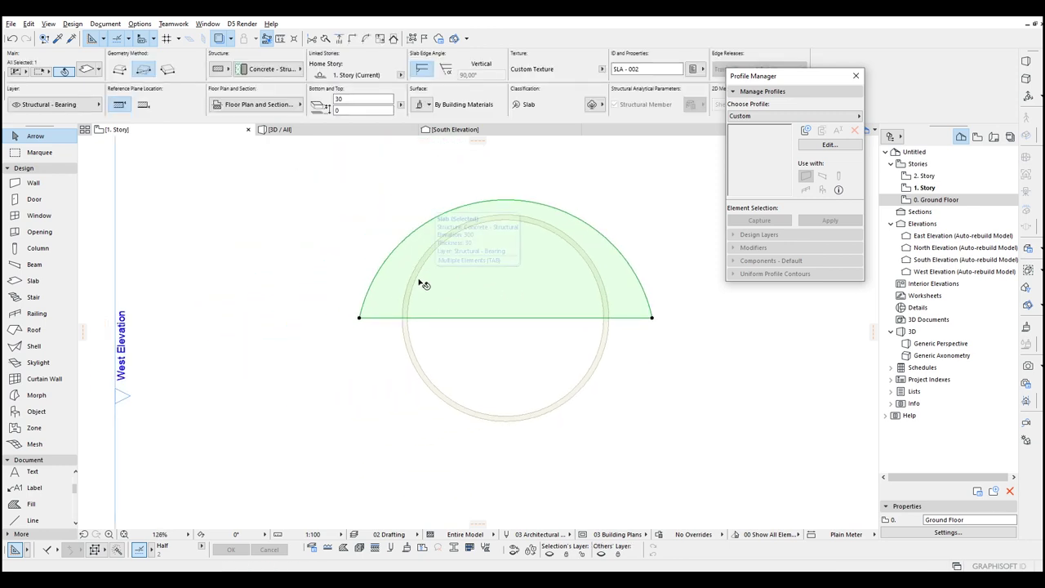
key("ctrl+alt+m")
left_click(359, 318)
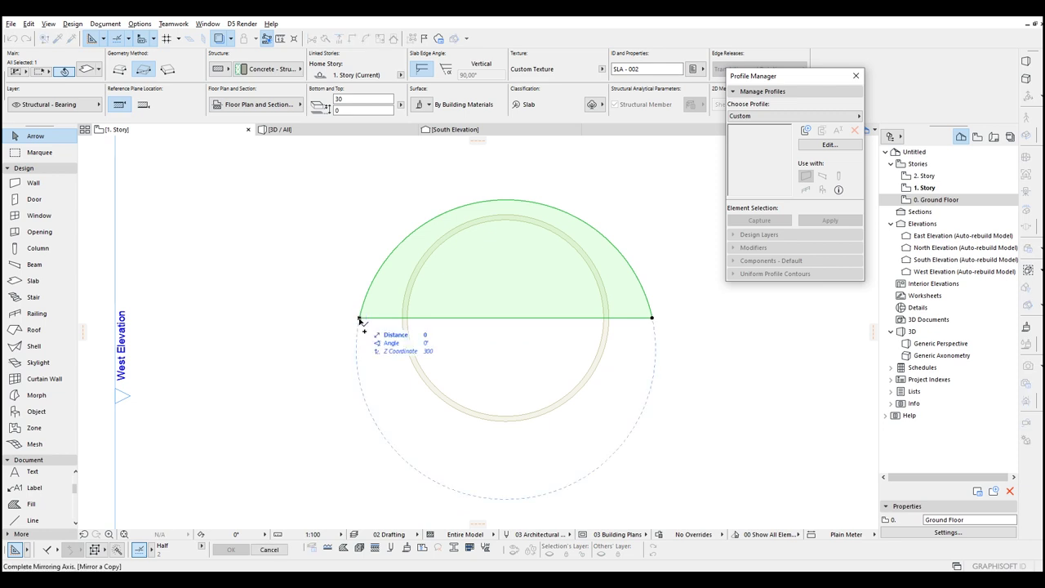
left_click(696, 321)
left_click(691, 323)
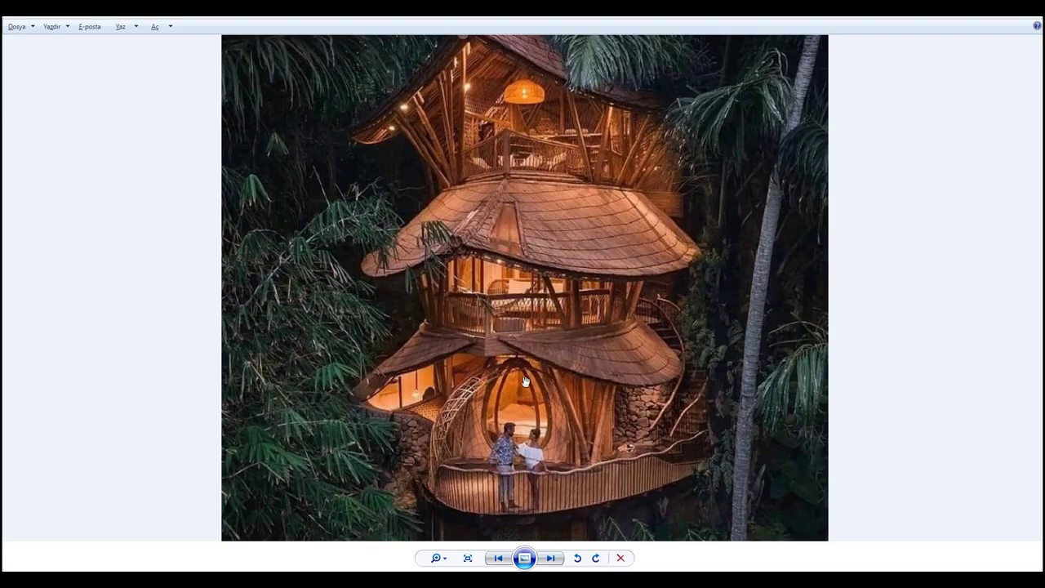
Step: Check the balcony in the reference photo and draw a railing along the slab's southern curved edge from the west to the east corner
scroll(525, 381, "up", 2)
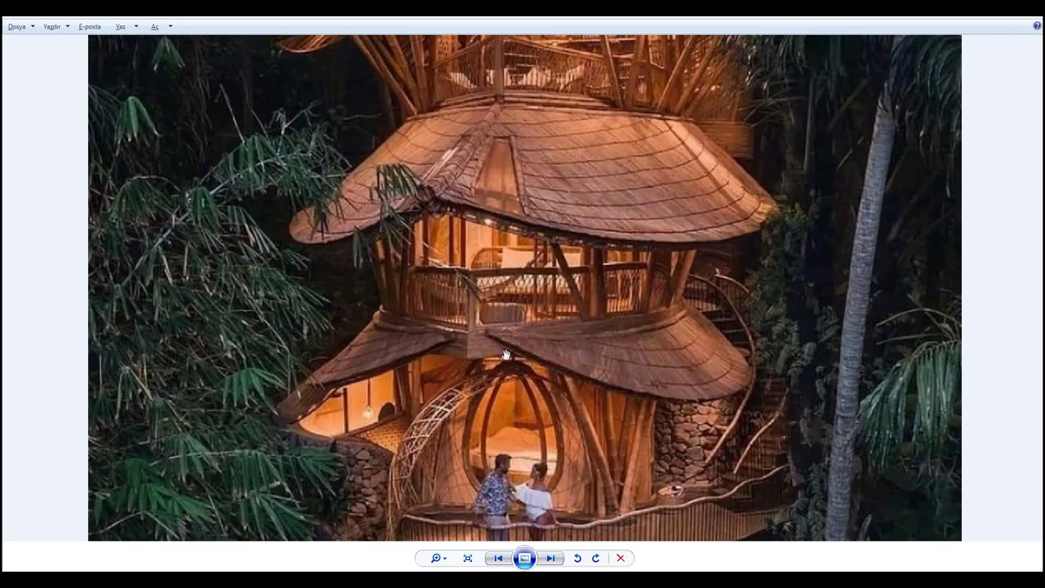
left_click_drag(821, 319, 817, 364)
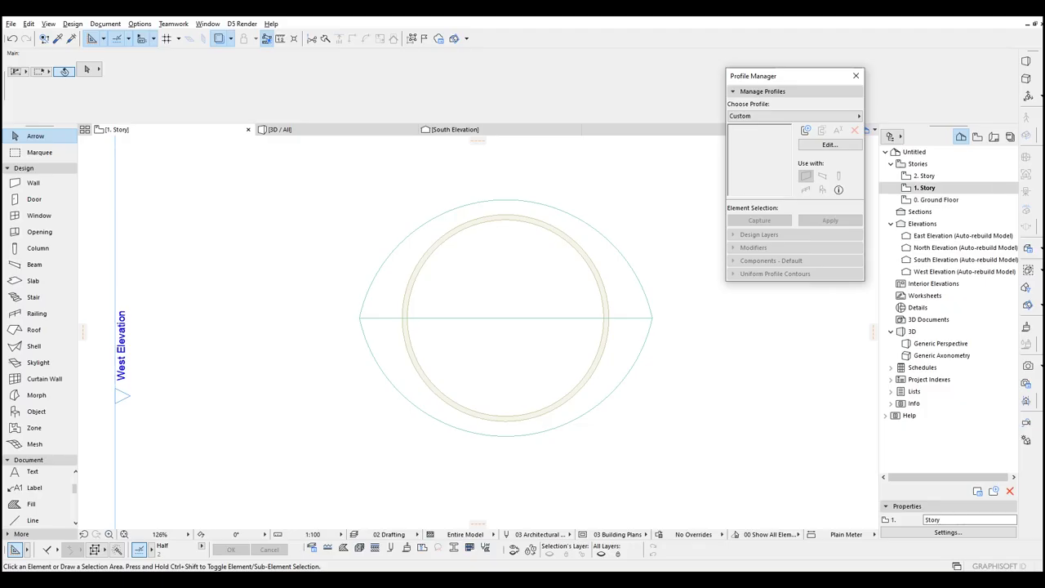
middle_click_drag(536, 340, 516, 355)
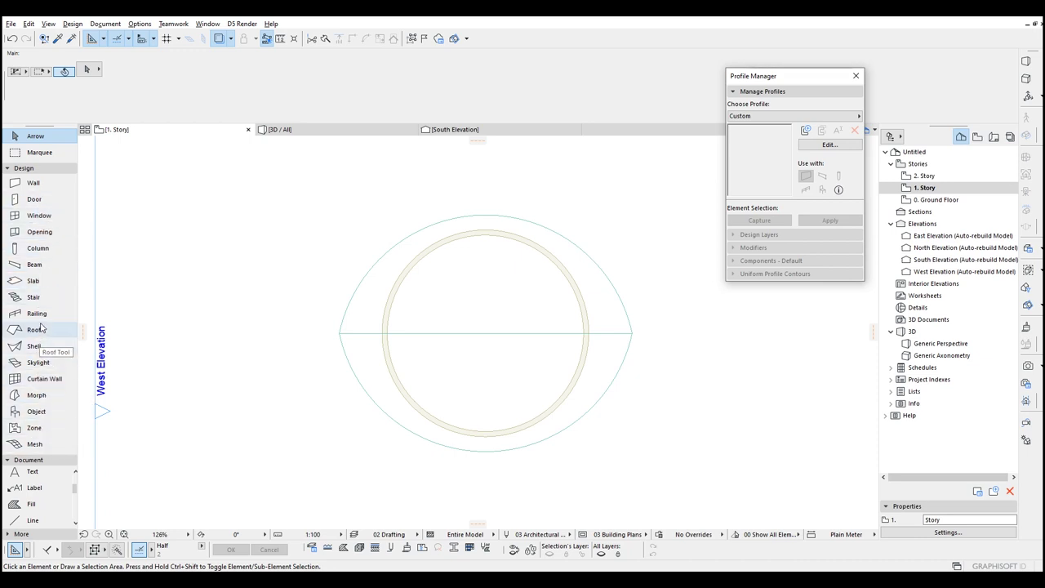
left_click(36, 312)
scroll(329, 346, "up", 4)
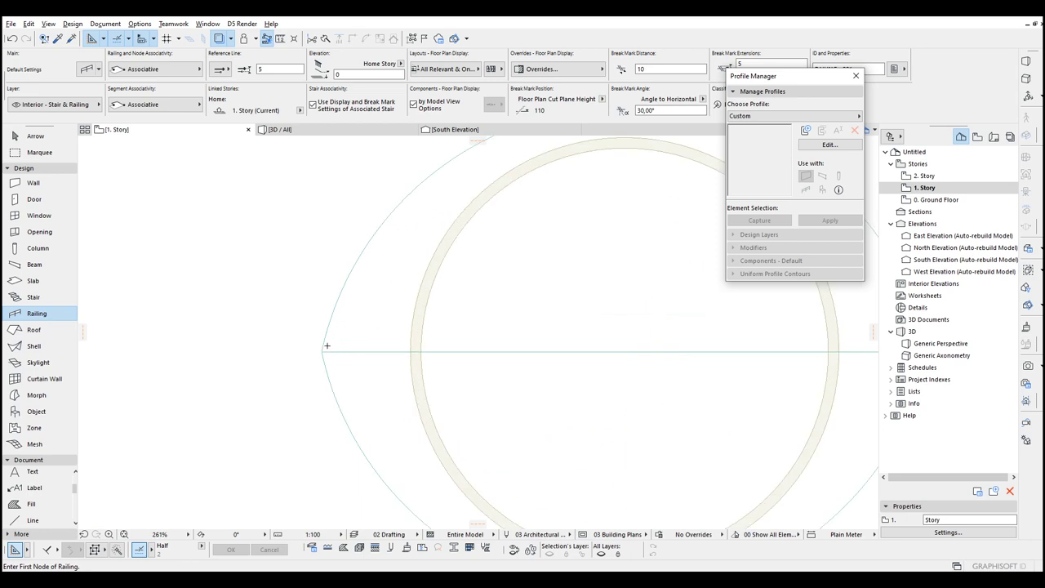
left_click(339, 292)
scroll(420, 234, "down", 4)
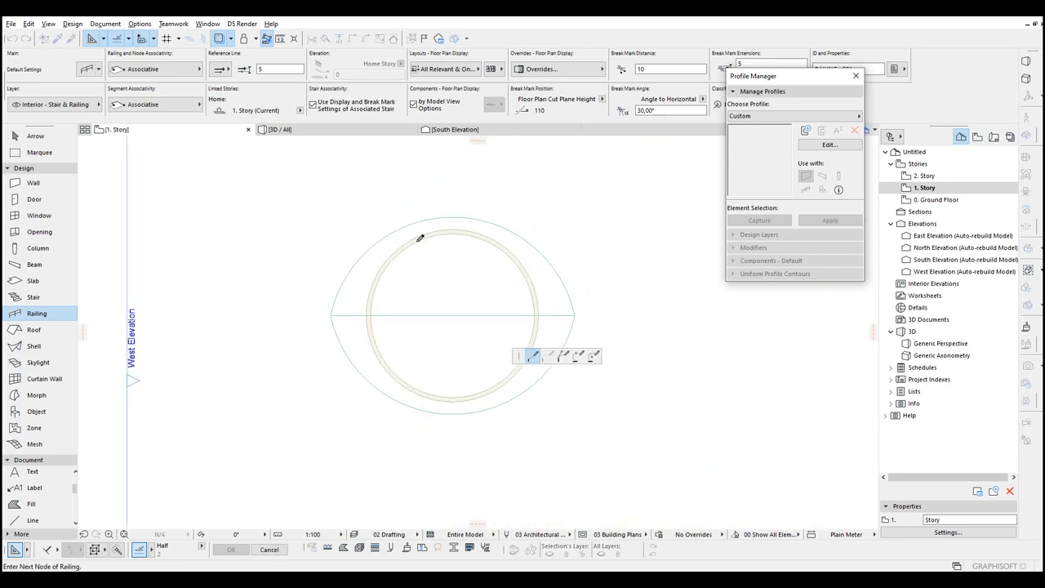
middle_click_drag(381, 442, 236, 408)
left_click(421, 304)
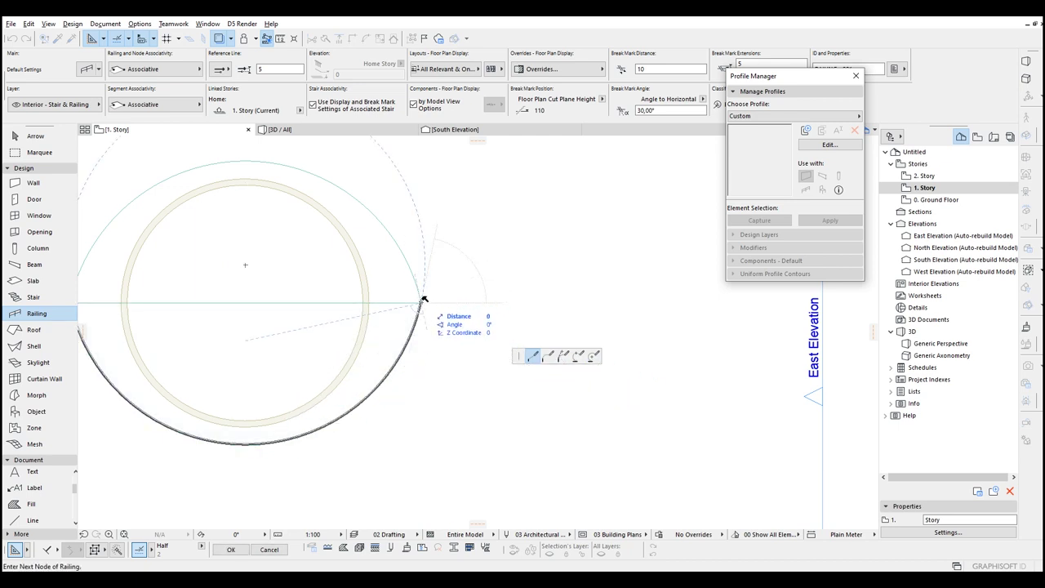
left_click(421, 302)
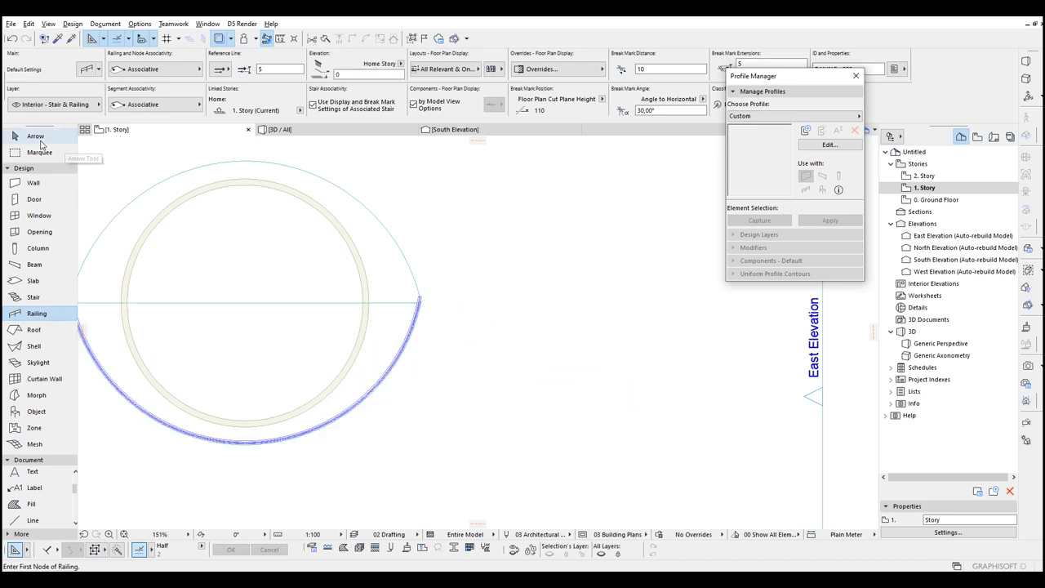
Step: Extend the existing railing with a straight segment from its west end node across to its east end node
left_click(35, 137)
middle_click_drag(299, 376, 488, 286)
scroll(353, 216, "up", 3)
left_click(357, 219)
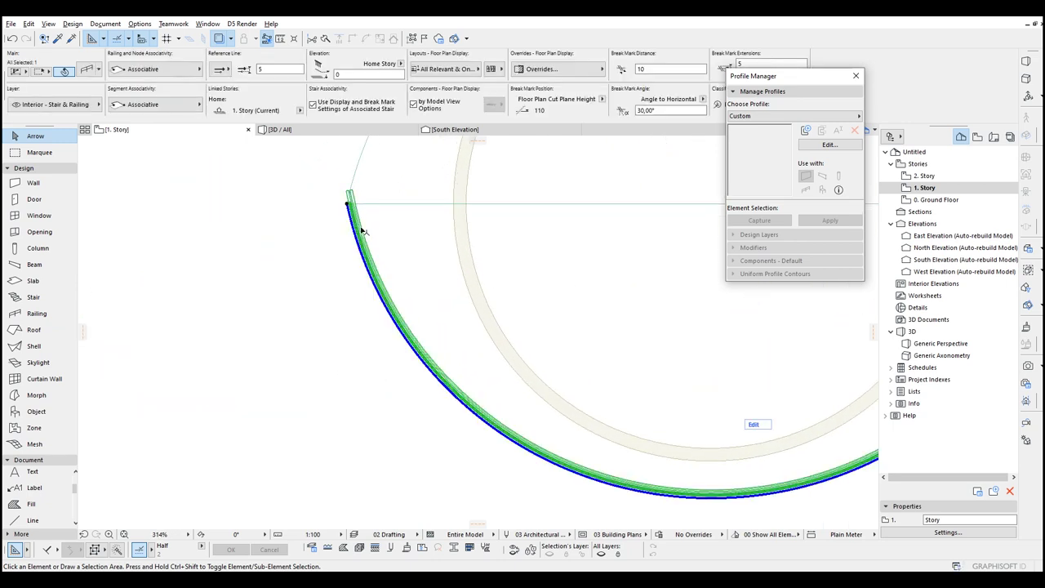
scroll(351, 213, "up", 6)
middle_click_drag(362, 205, 335, 311)
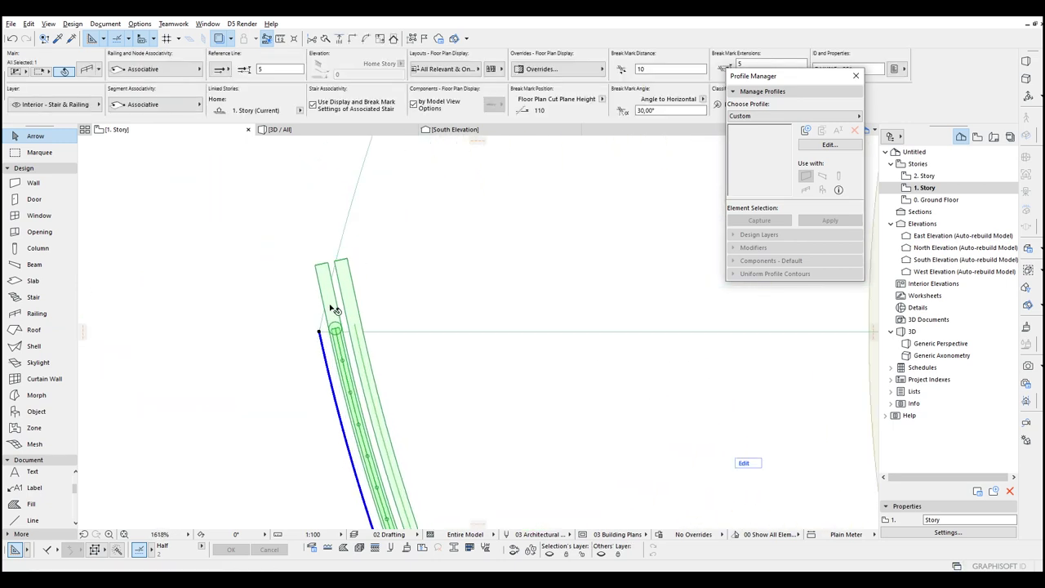
scroll(311, 286, "down", 7)
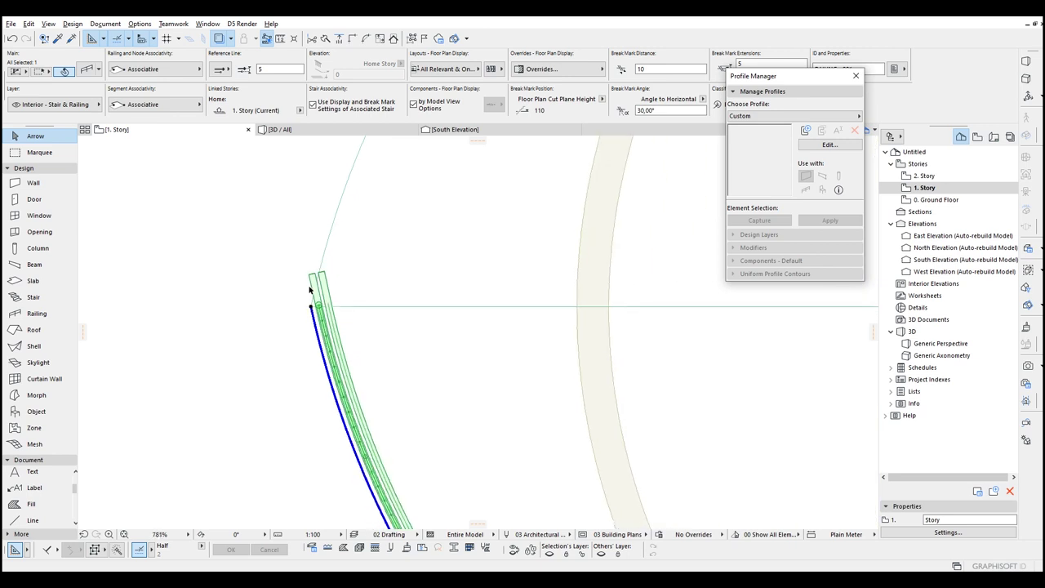
left_click(312, 296)
left_click(532, 356)
scroll(396, 245, "down", 4)
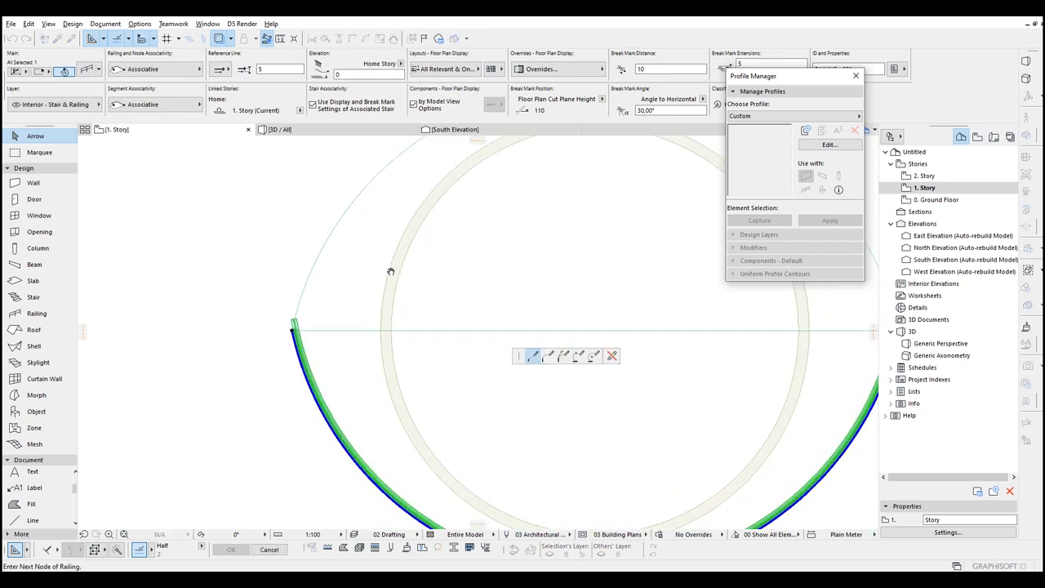
middle_click_drag(474, 217, 349, 221)
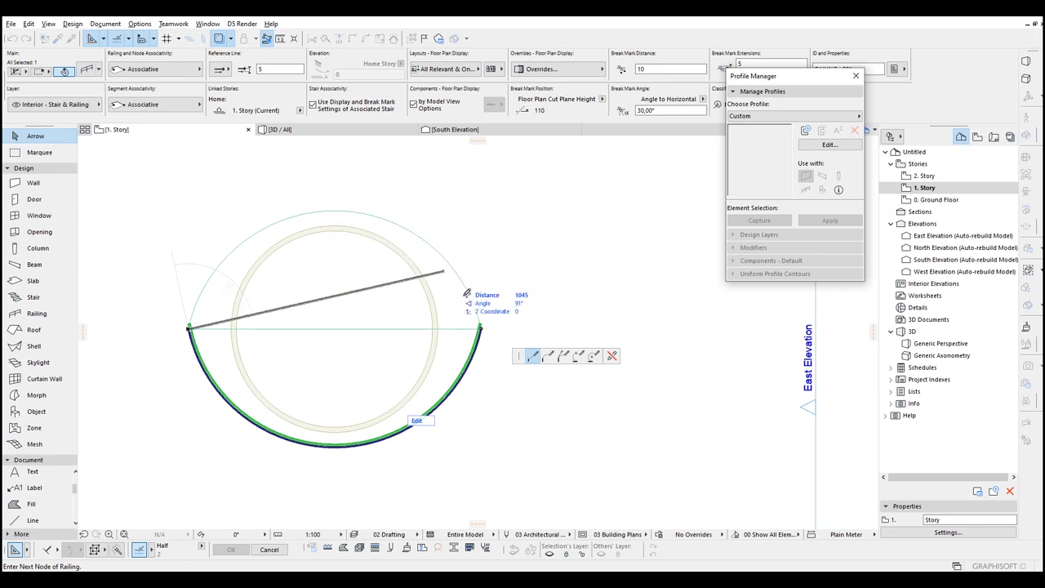
scroll(480, 326, "up", 3)
left_click(493, 350)
left_click(493, 350)
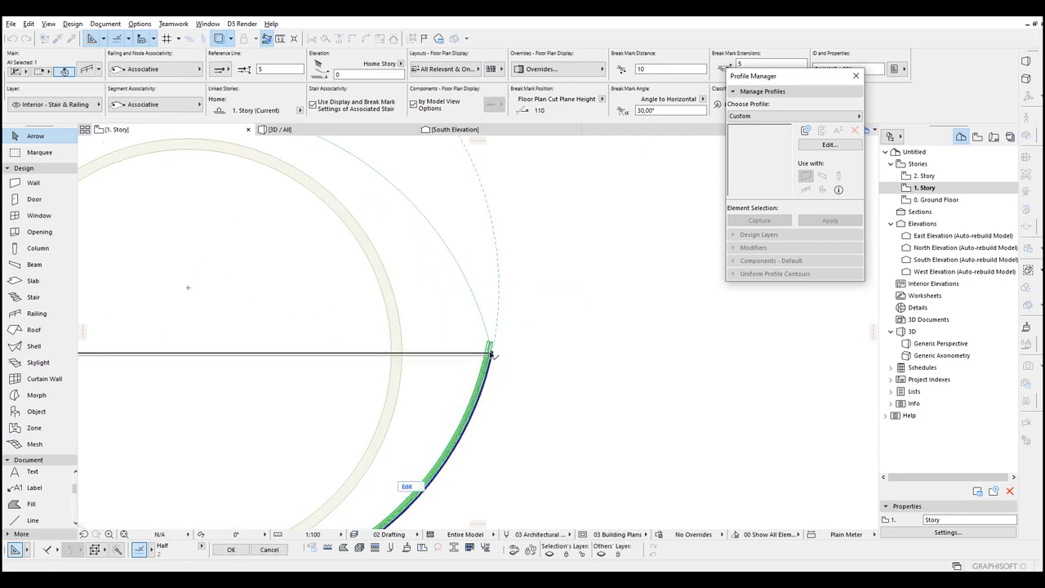
middle_click_drag(492, 349, 774, 378)
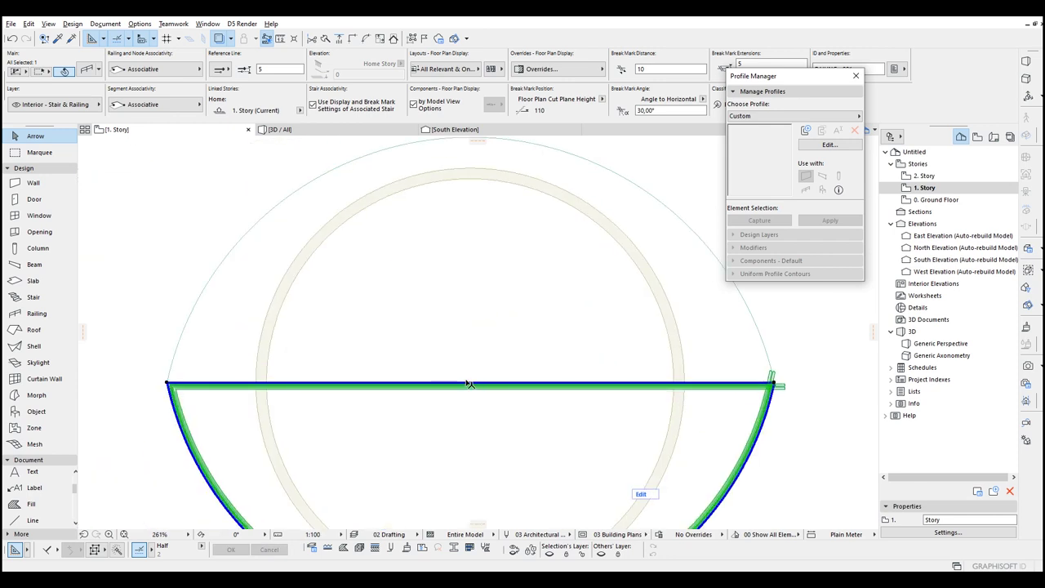
Step: Curve the straight railing segment outward so it follows the slab's northern arc
left_click(469, 384)
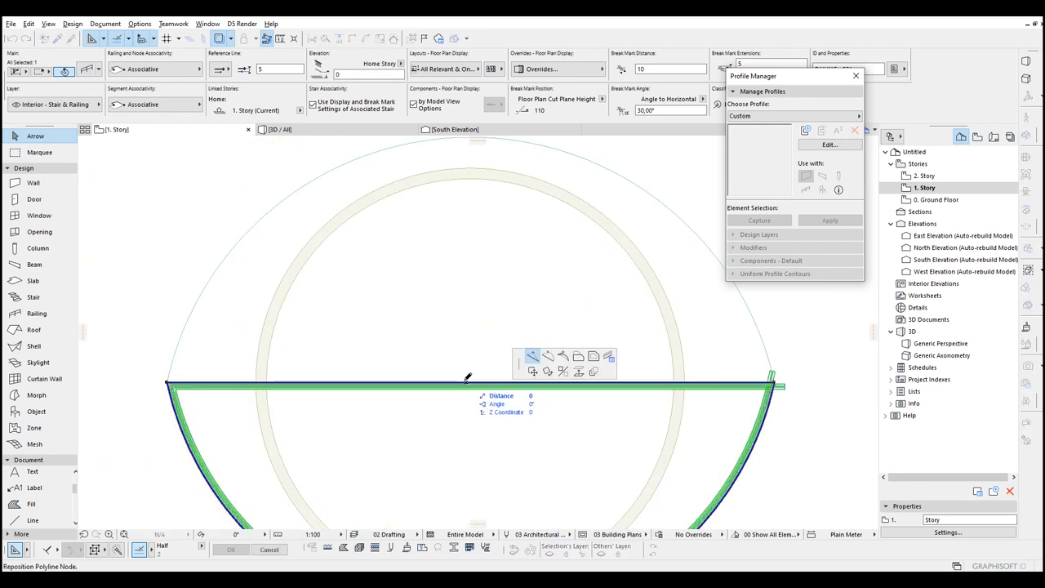
left_click(548, 360)
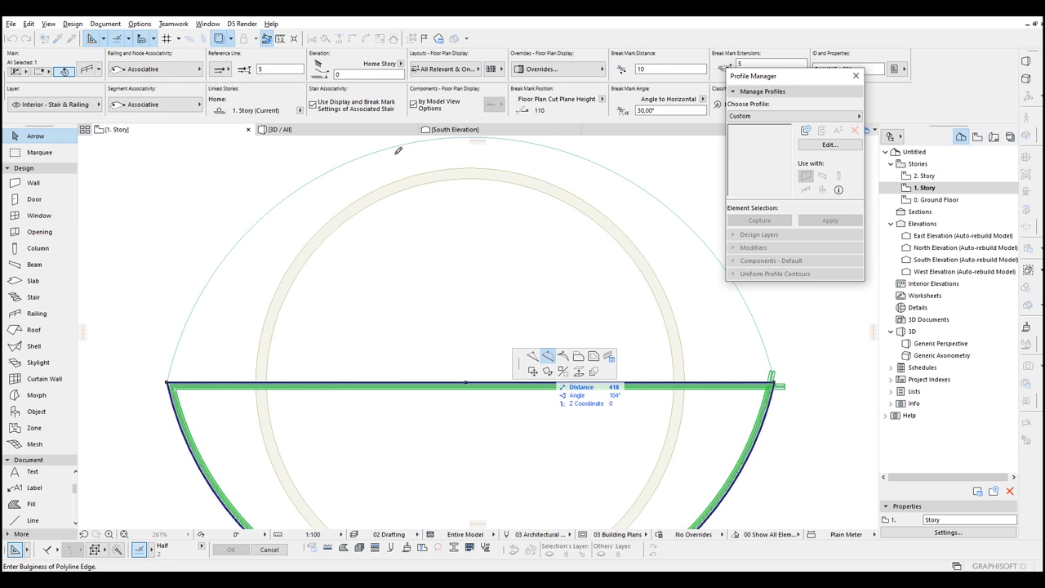
middle_click_drag(397, 150, 407, 233)
left_click(406, 229)
left_click(409, 225)
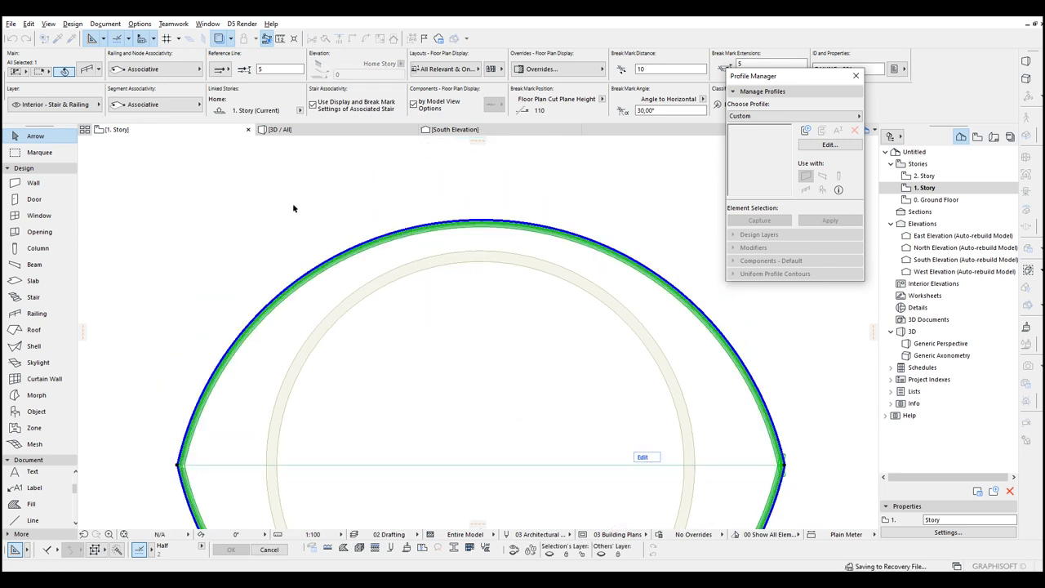
key("Escape")
Step: Inspect the railing around the first-story slab in the 3D view
key("F3")
middle_click_drag(334, 362, 440, 287, "shift")
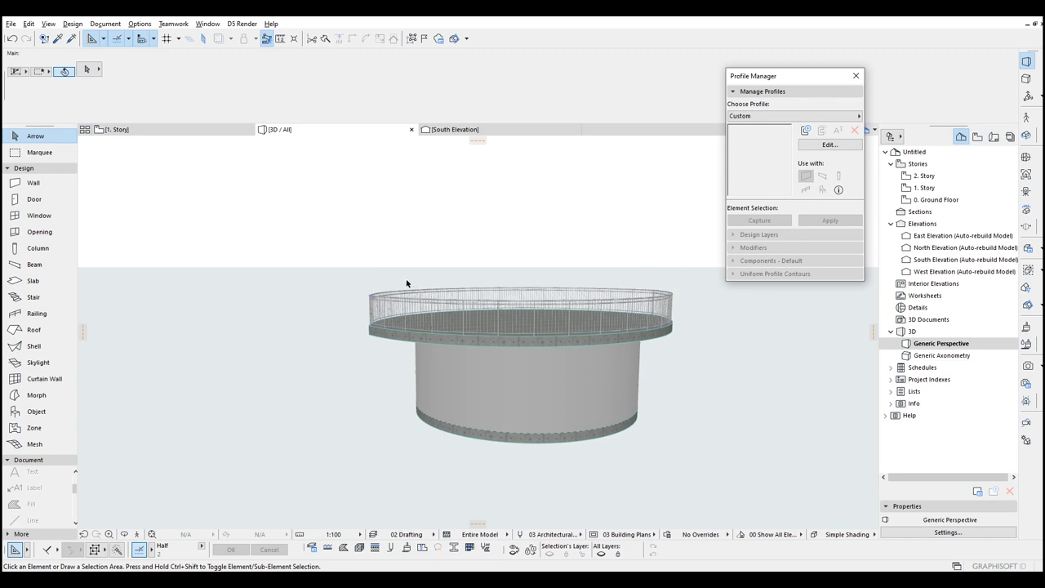
middle_click_drag(415, 350, 706, 324, "shift")
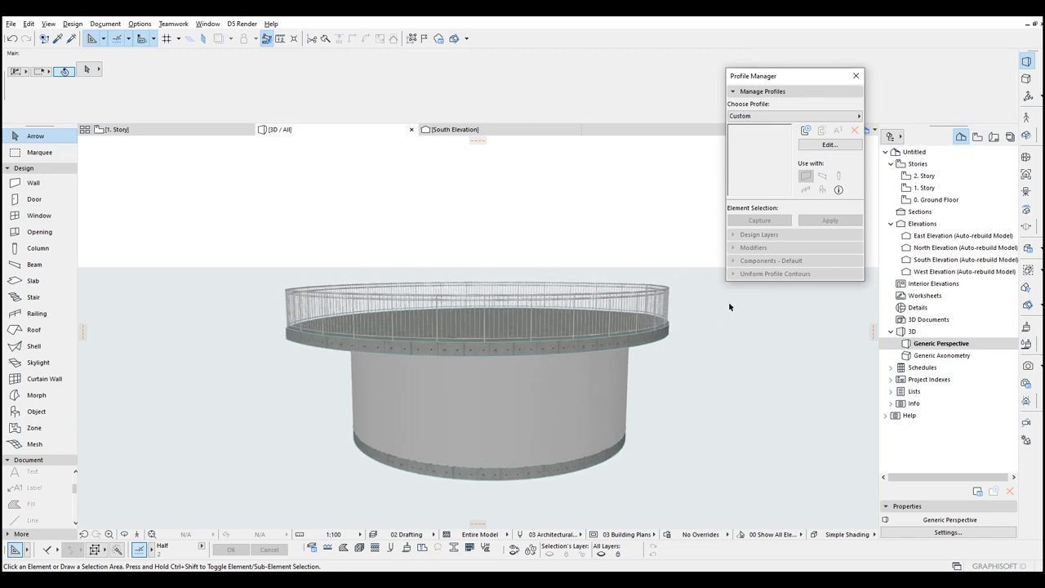
left_click(568, 330)
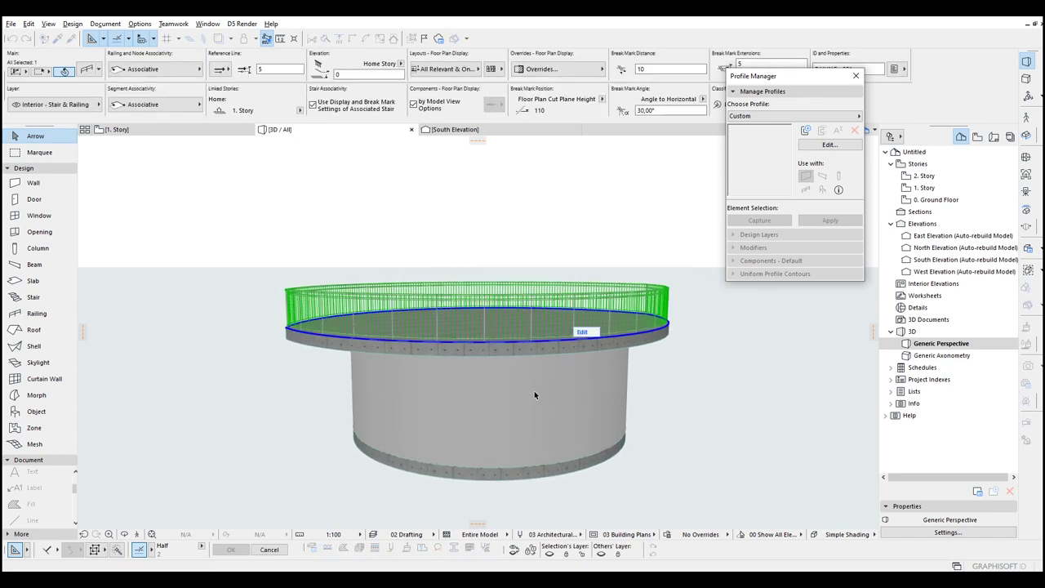
left_click(731, 443)
middle_click_drag(565, 409, 529, 514, "shift")
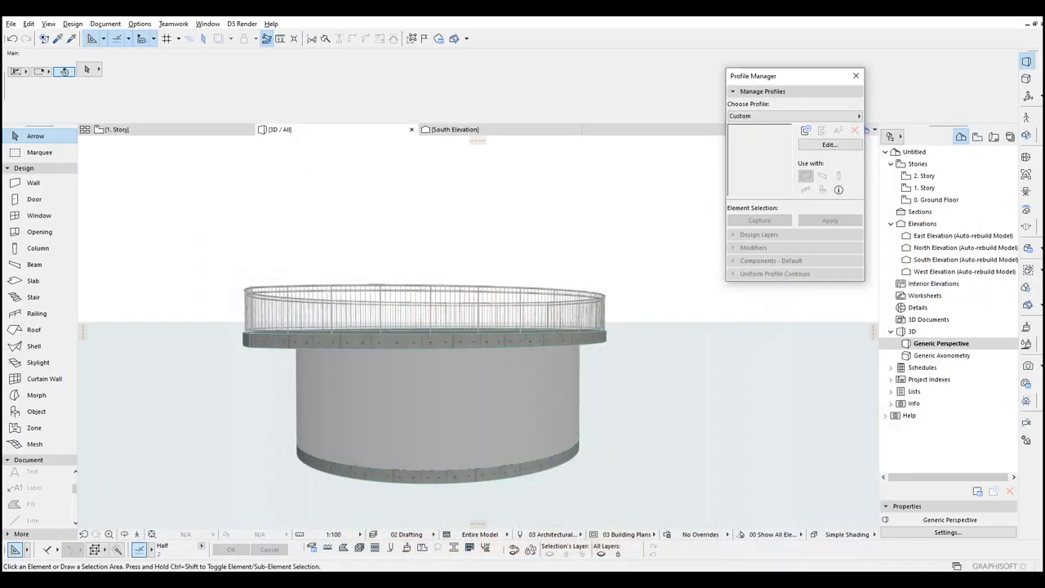
Step: Apply the Timber Fencing favorite to the first-story railing
left_click_drag(644, 310, 181, 214)
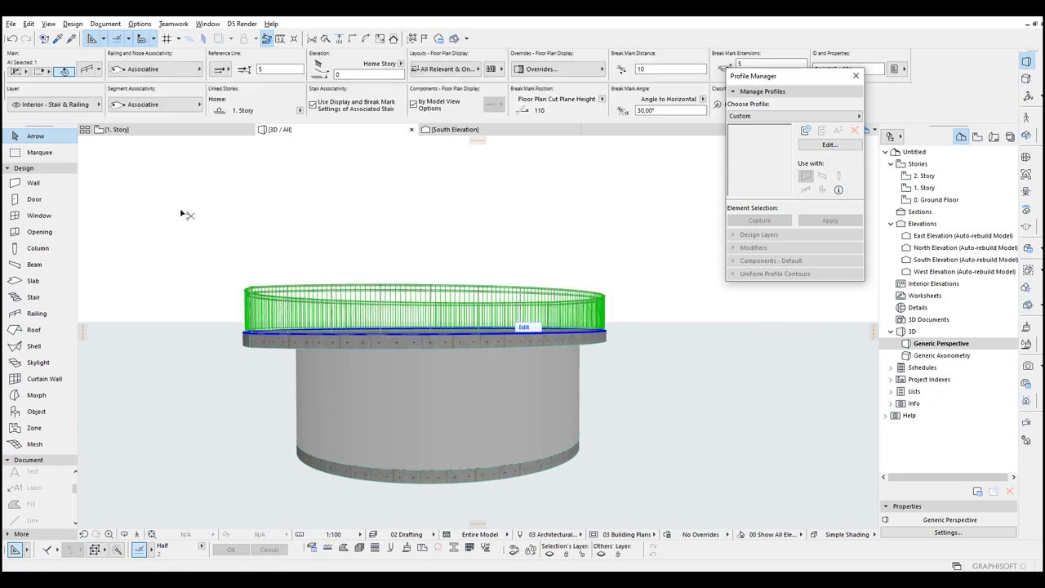
key("ctrl+t")
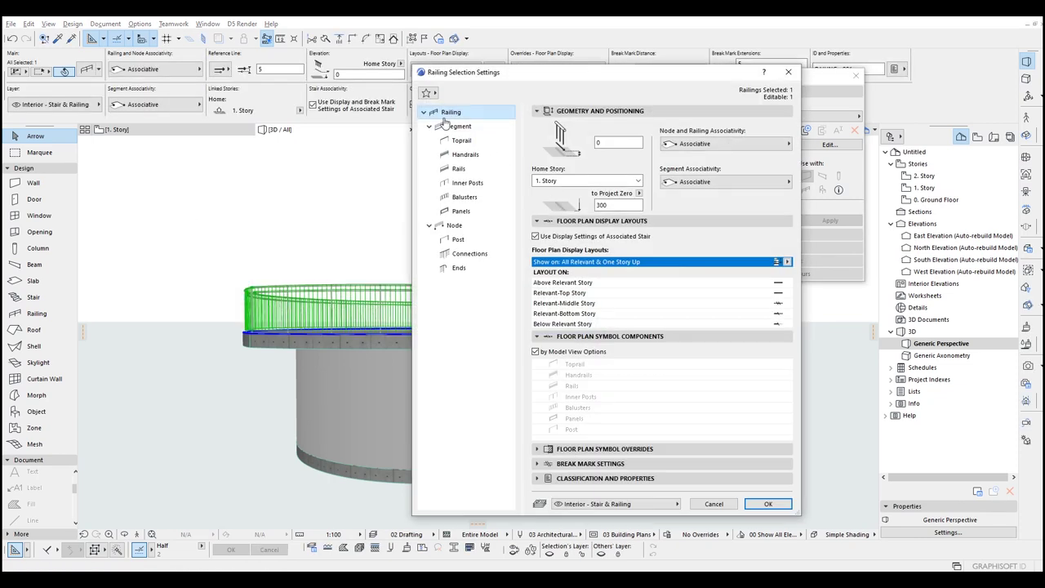
left_click(425, 93)
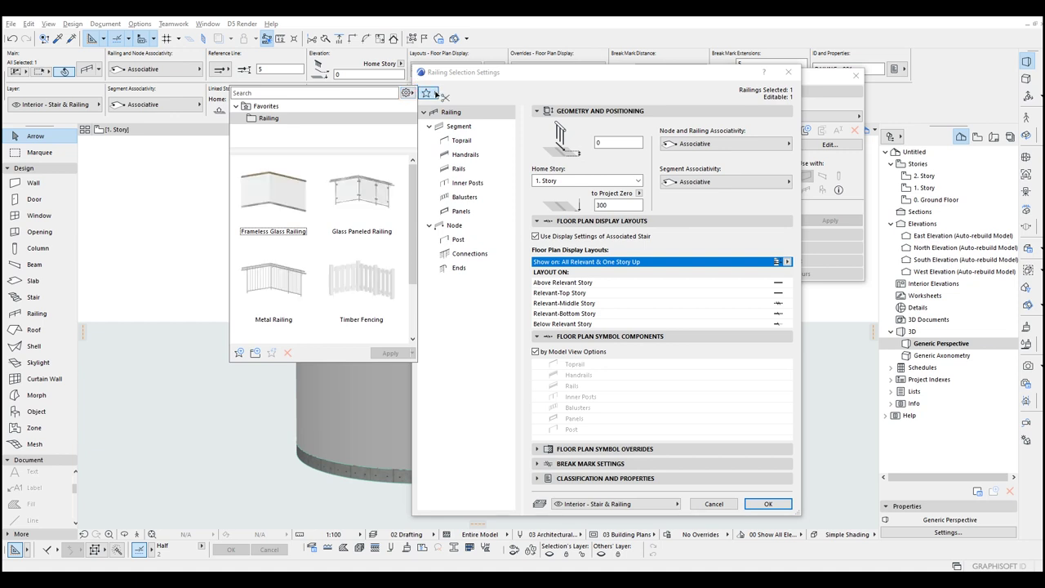
scroll(409, 209, "down", 2)
left_click(359, 219)
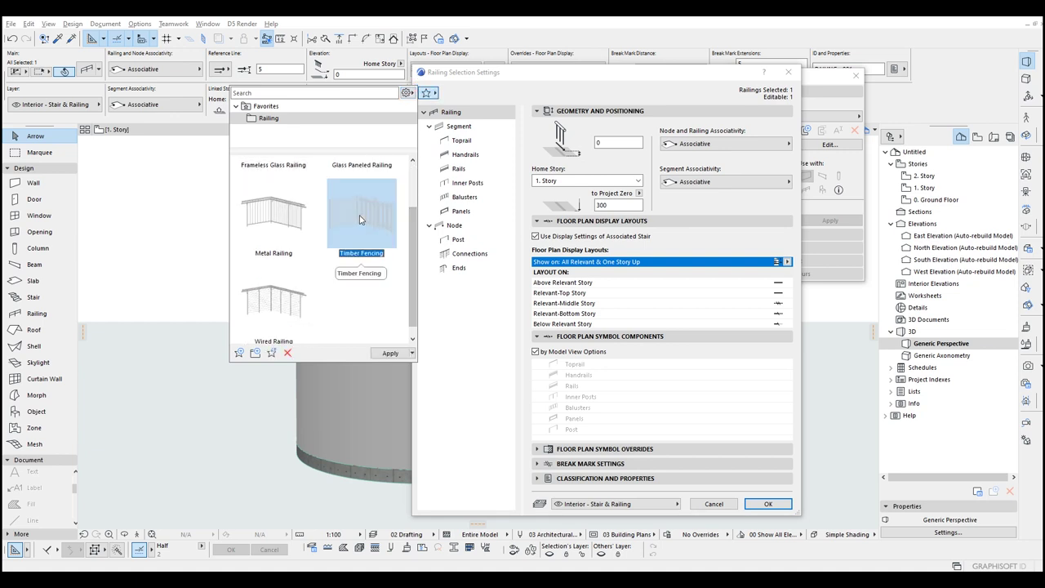
double_click(361, 223)
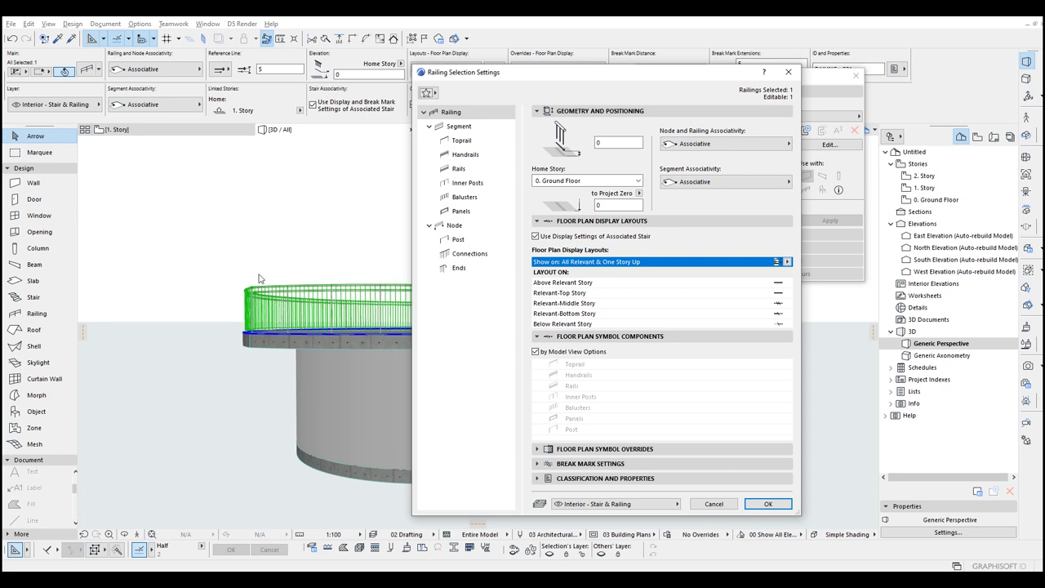
left_click(462, 140)
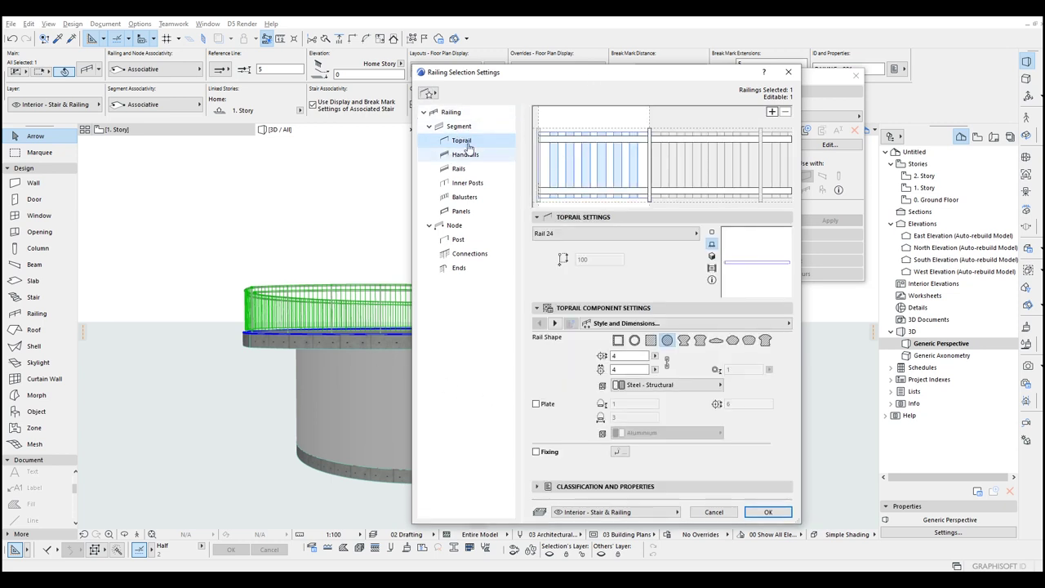
left_click_drag(613, 81, 647, 72)
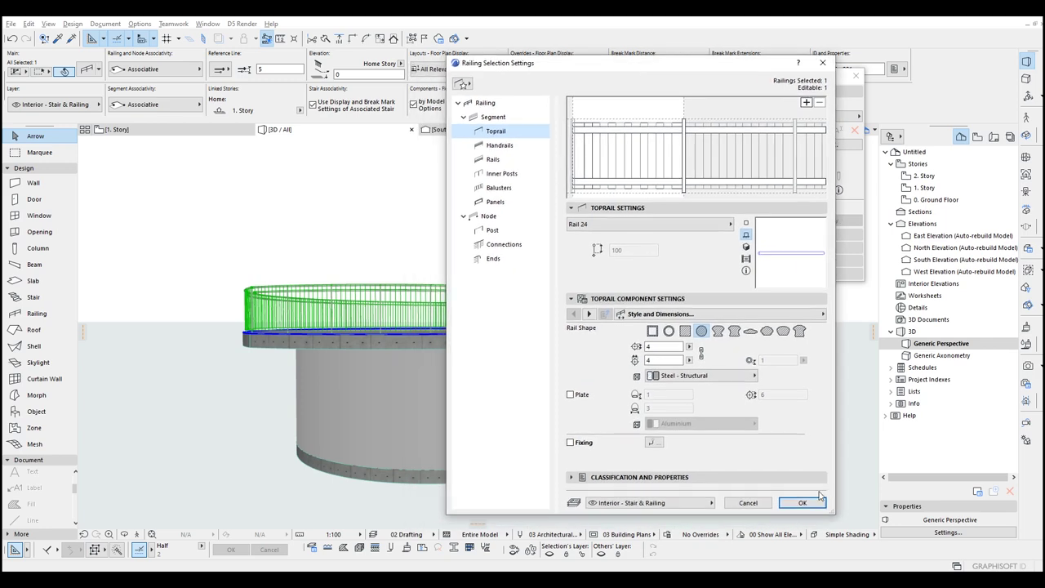
left_click(803, 503)
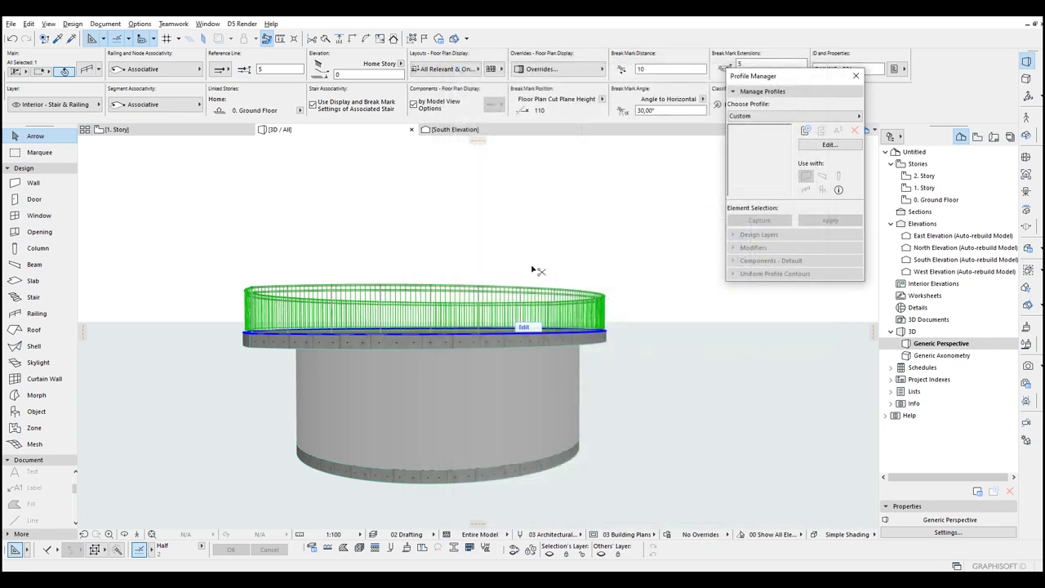
left_click(557, 220)
Step: Override the top, edge and bottom surfaces of the ground-floor slab and both first-story slab halves with Siding - Medium
middle_click_drag(402, 299, 526, 405, "shift")
left_click(532, 400)
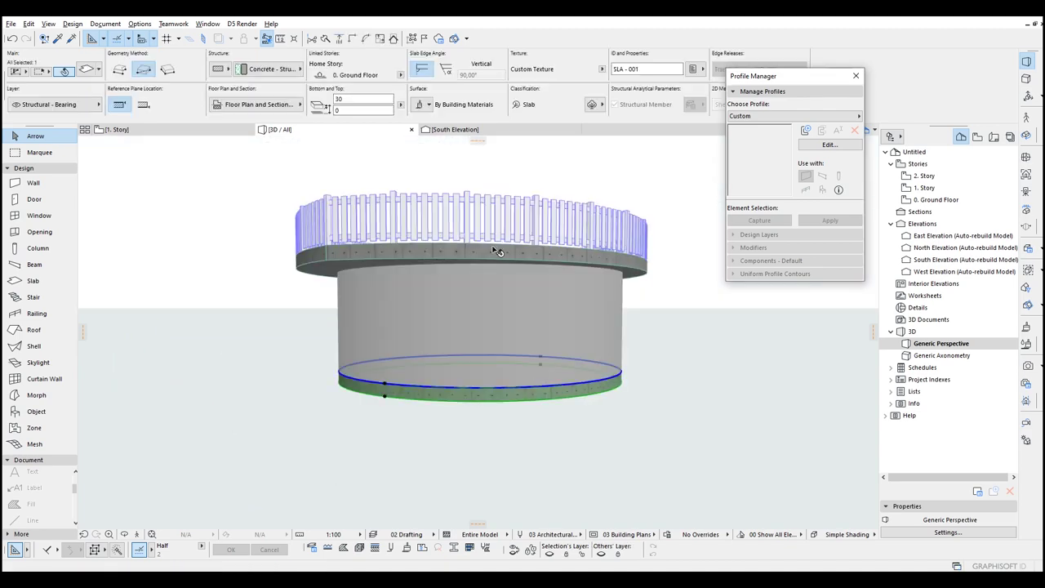
left_click(384, 245, "shift")
middle_click_drag(301, 263, 660, 185, "shift")
key("ctrl+t")
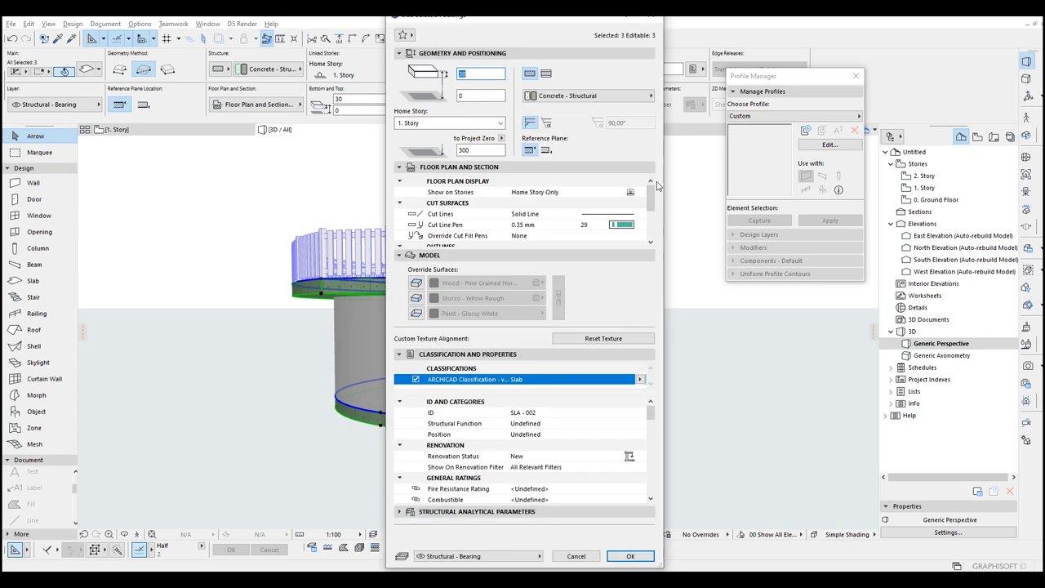
left_click(415, 297)
left_click(416, 314)
left_click(559, 299)
left_click(518, 300)
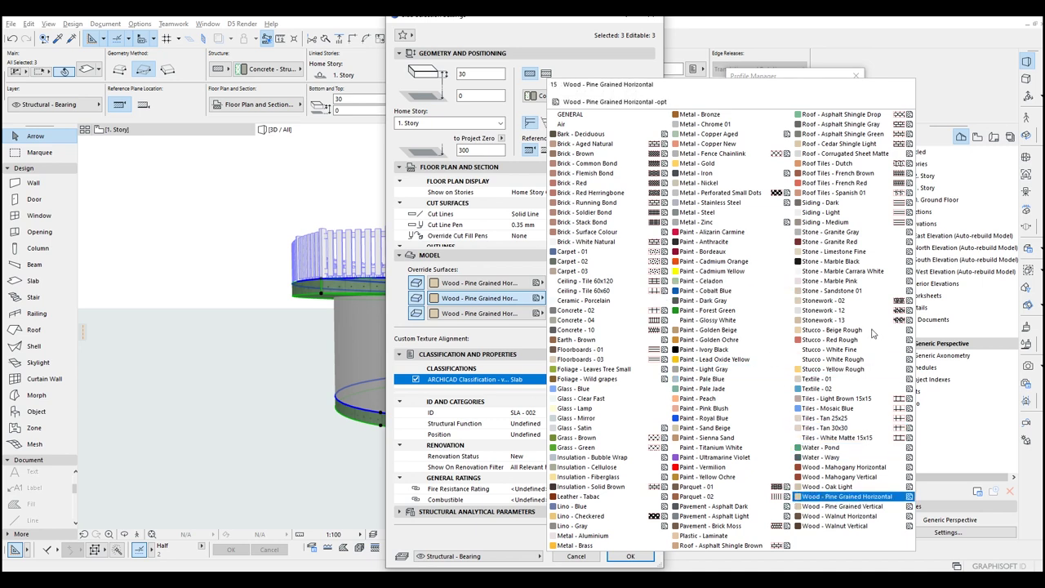
left_click(855, 224)
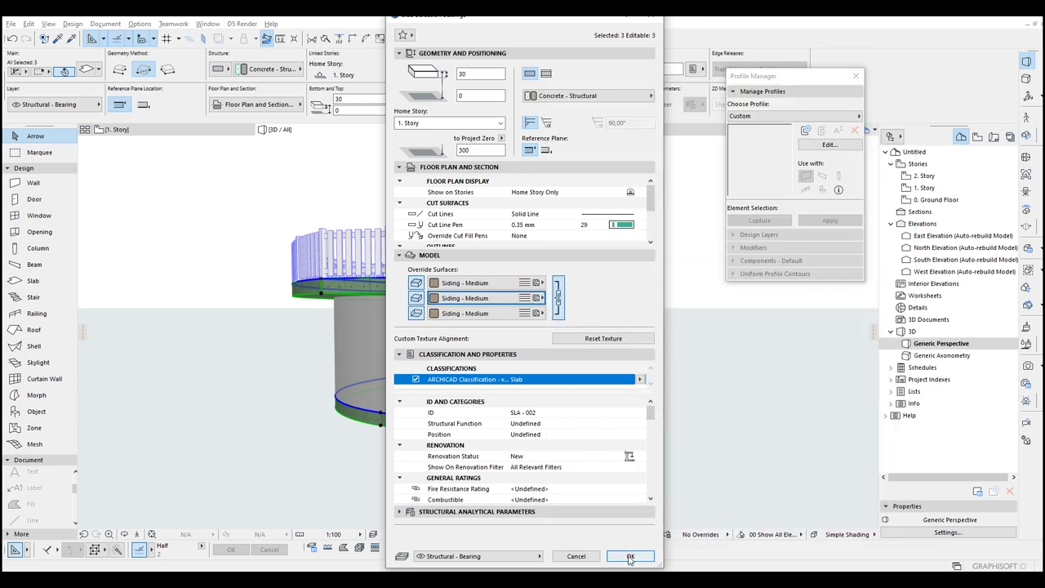
left_click(630, 557)
left_click(565, 373)
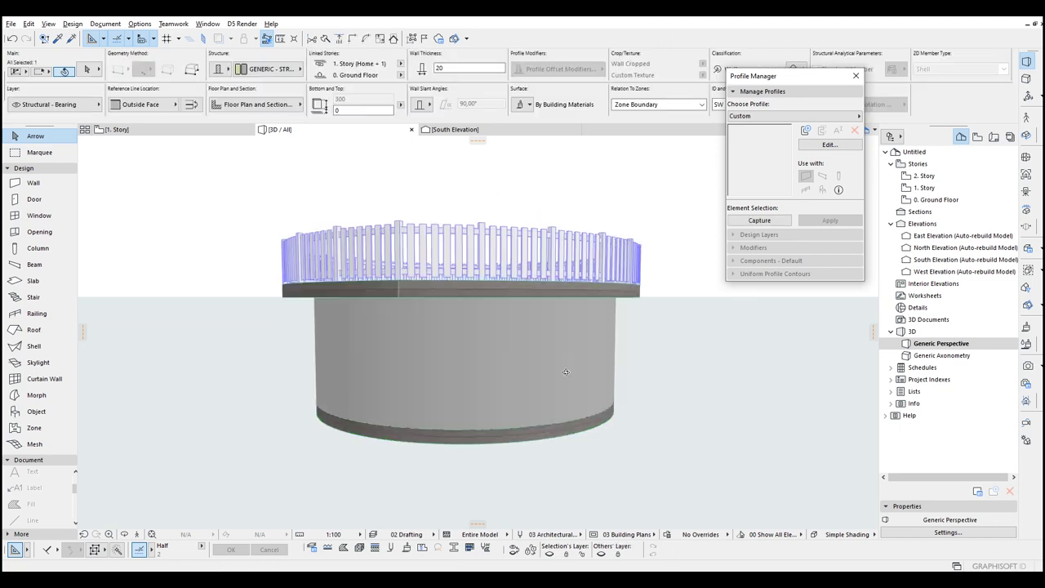
key("Escape")
Step: Insert a new story above story 2 in the story settings
scroll(409, 241, "up", 3)
left_click(931, 201)
right_click(932, 200)
left_click(940, 341)
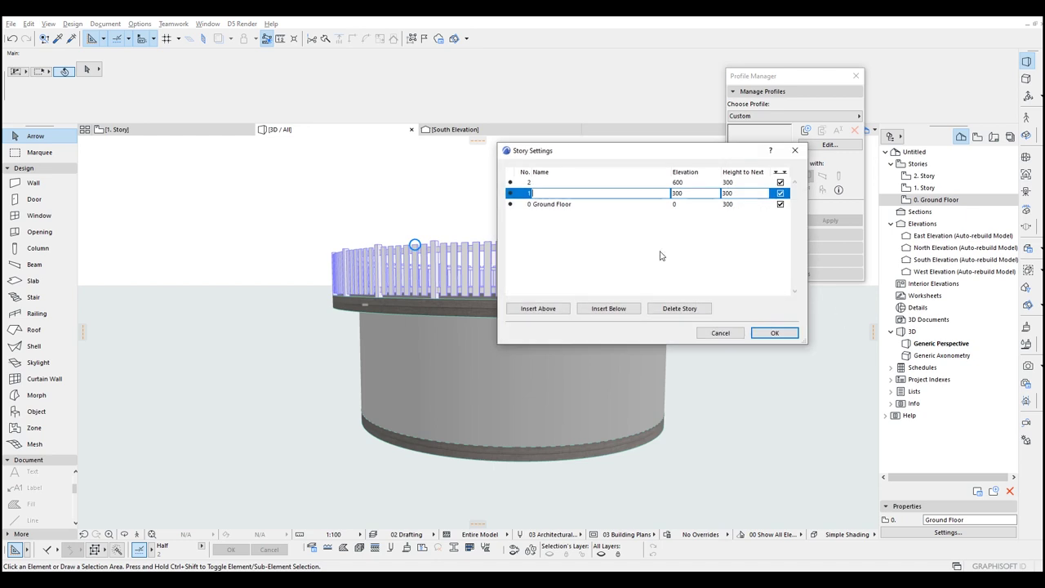
left_click(565, 183)
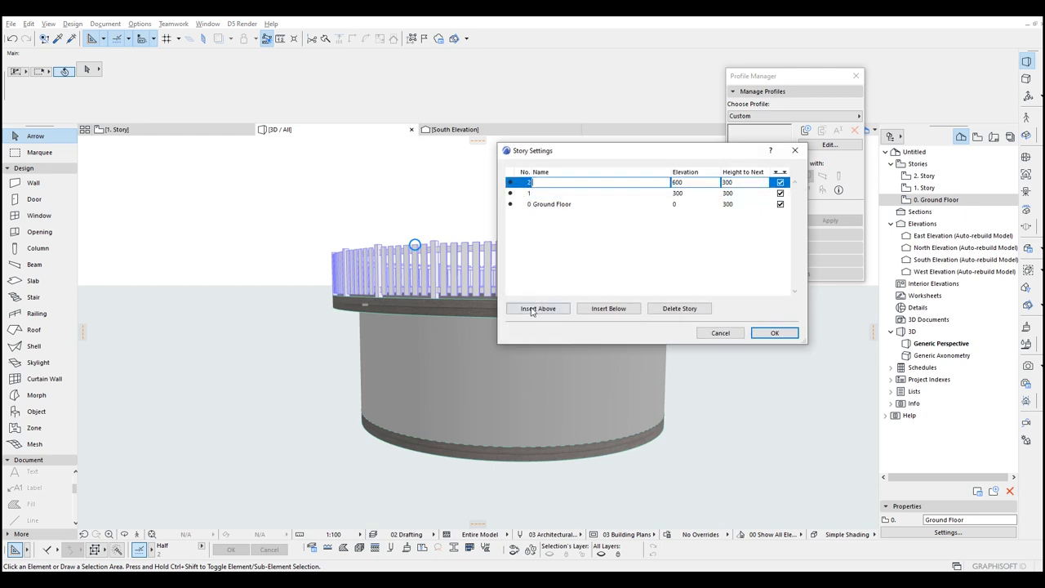
left_click(525, 309)
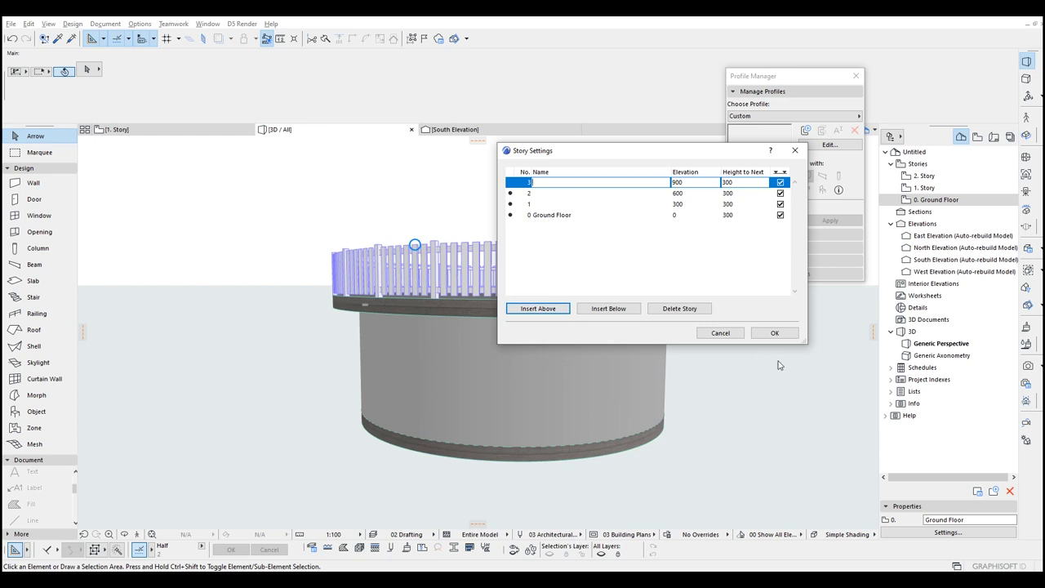
left_click(772, 333)
Step: Open the second-story floor plan with the trace reference displayed
double_click(927, 175)
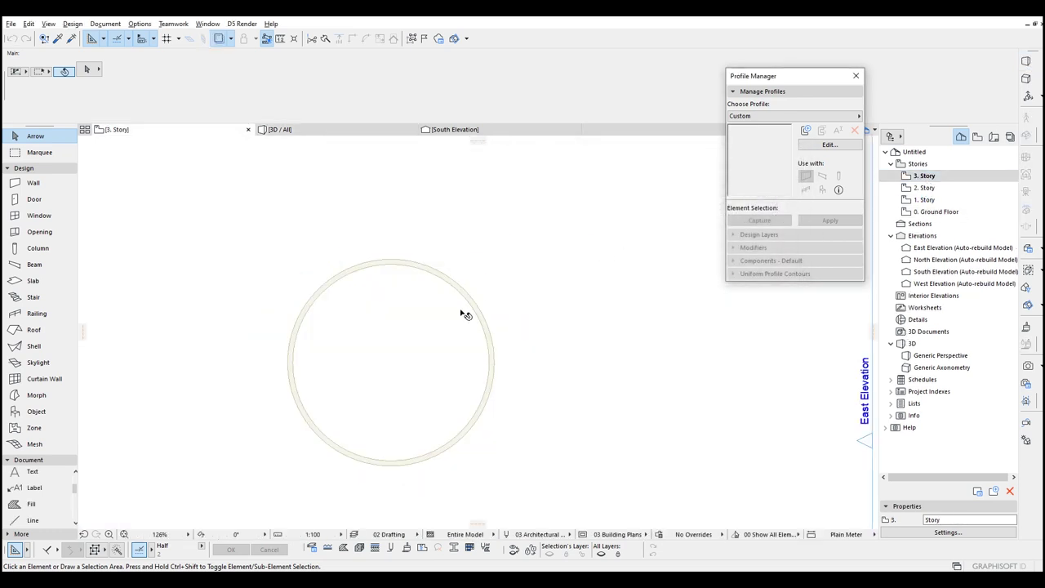
left_click(219, 40)
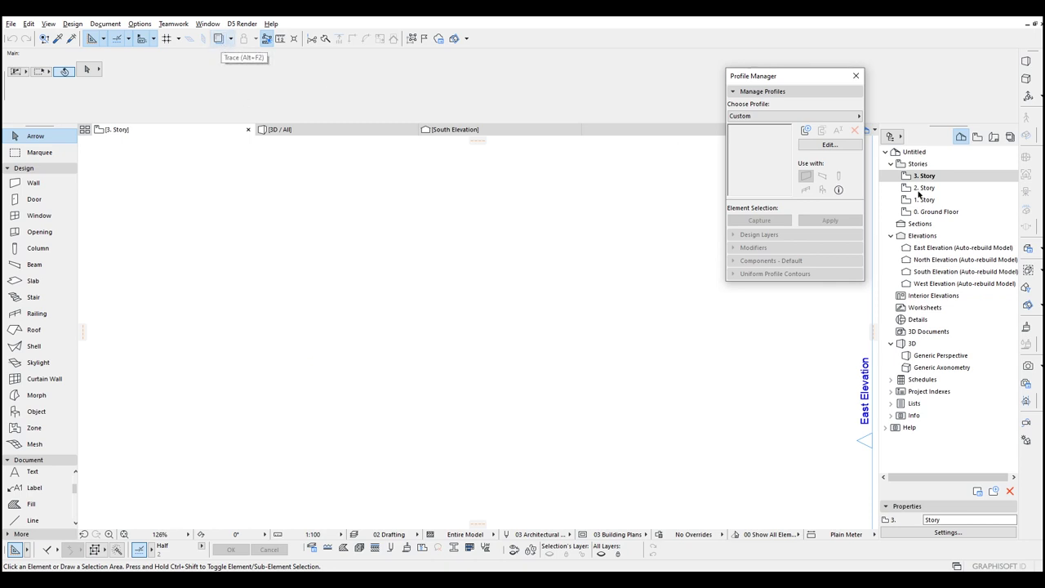
left_click(218, 39)
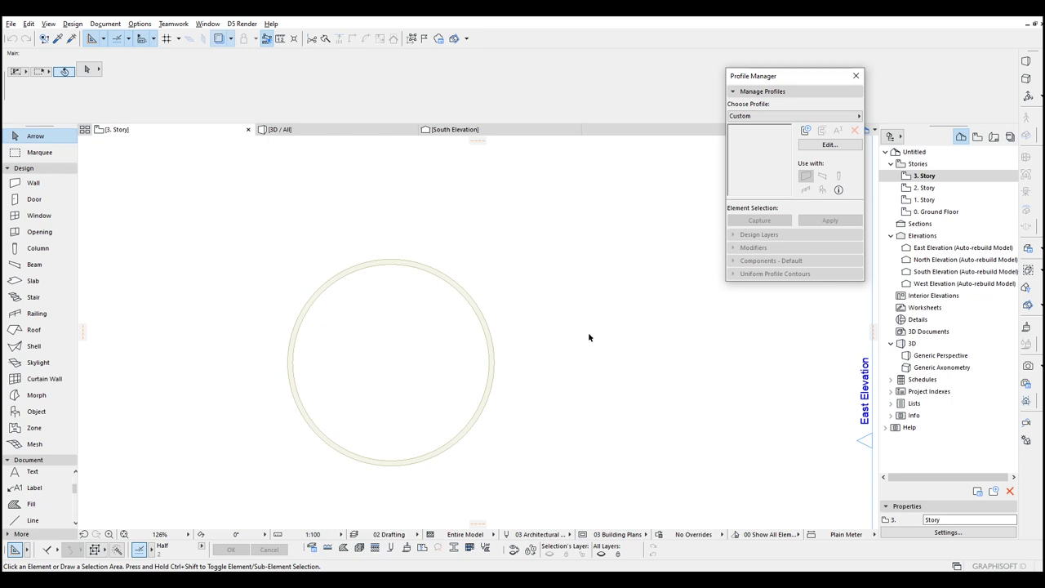
double_click(925, 188)
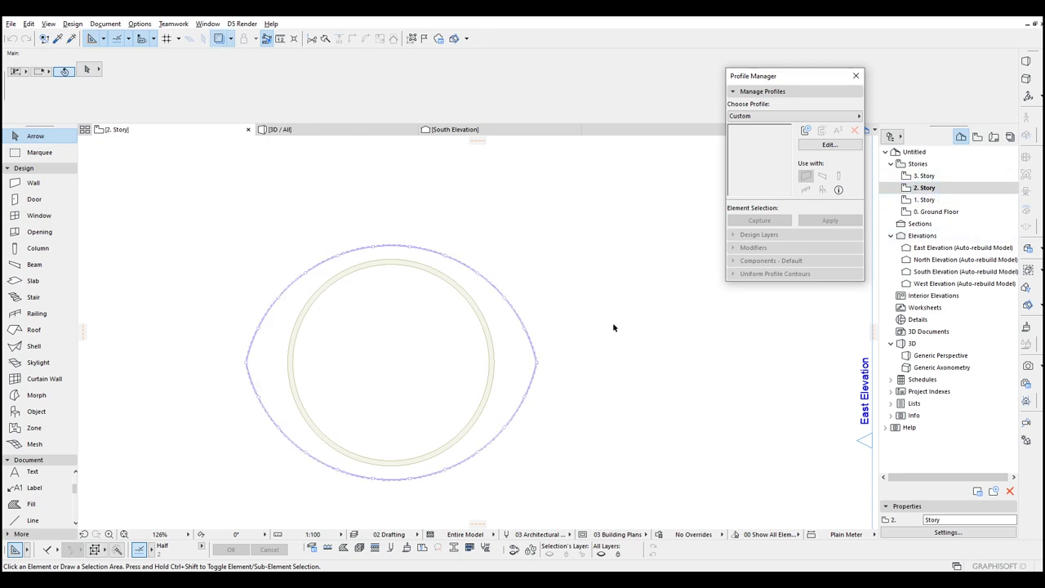
middle_click_drag(527, 350, 519, 333)
left_click(470, 317)
left_click(396, 287)
left_click(386, 288)
left_click(442, 327)
left_click(485, 331)
left_click(420, 312)
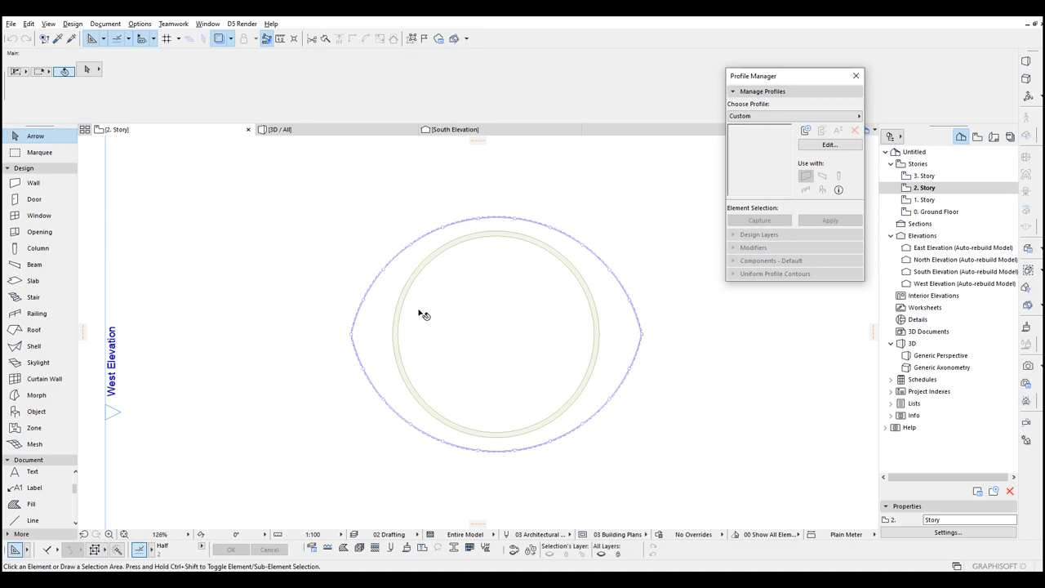
Step: Check which elements exist on the second- and third-story plans, and examine the first-story slab halves in the 3D view
left_click_drag(553, 323, 471, 268)
left_click_drag(606, 342, 545, 304)
left_click(777, 431)
left_click(270, 172)
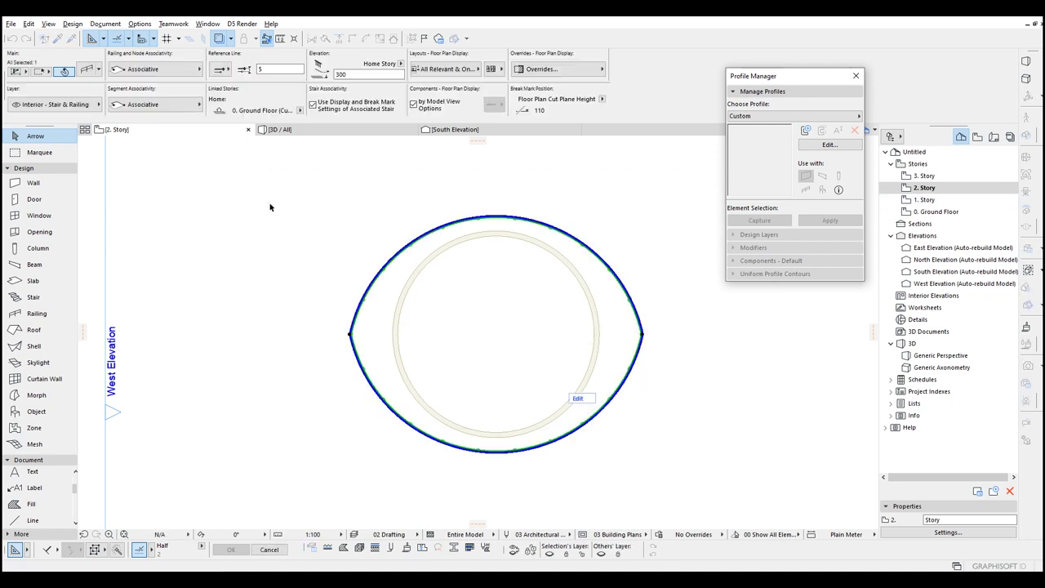
double_click(924, 176)
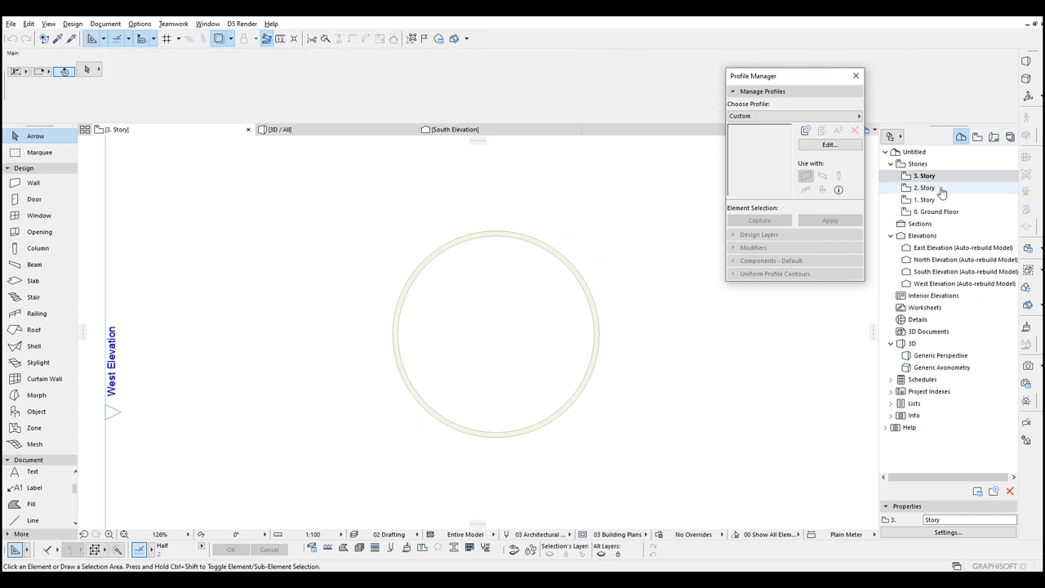
double_click(941, 189)
left_click(277, 129)
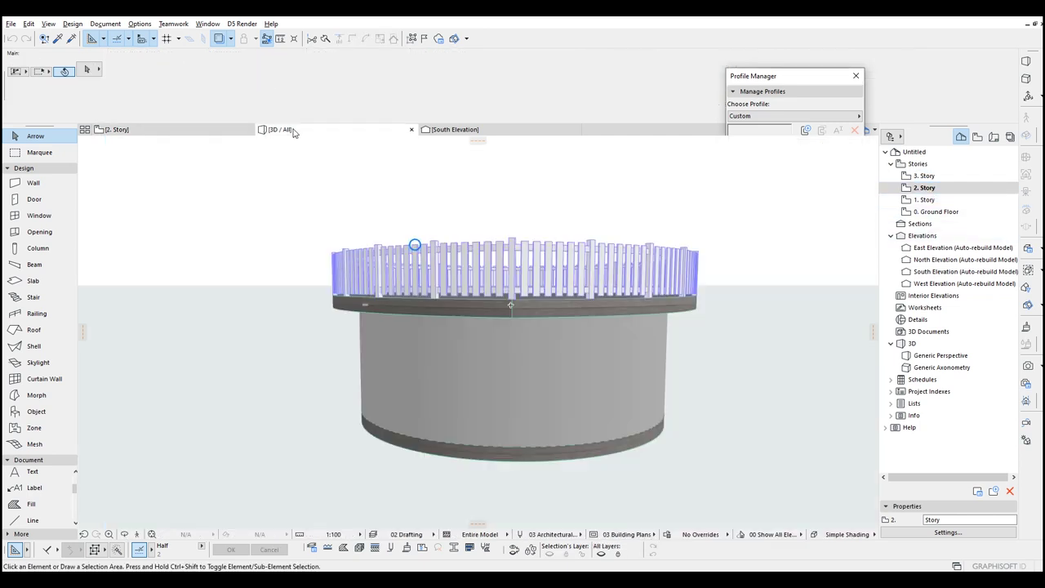
middle_click_drag(457, 309, 467, 281, "shift")
left_click(490, 227)
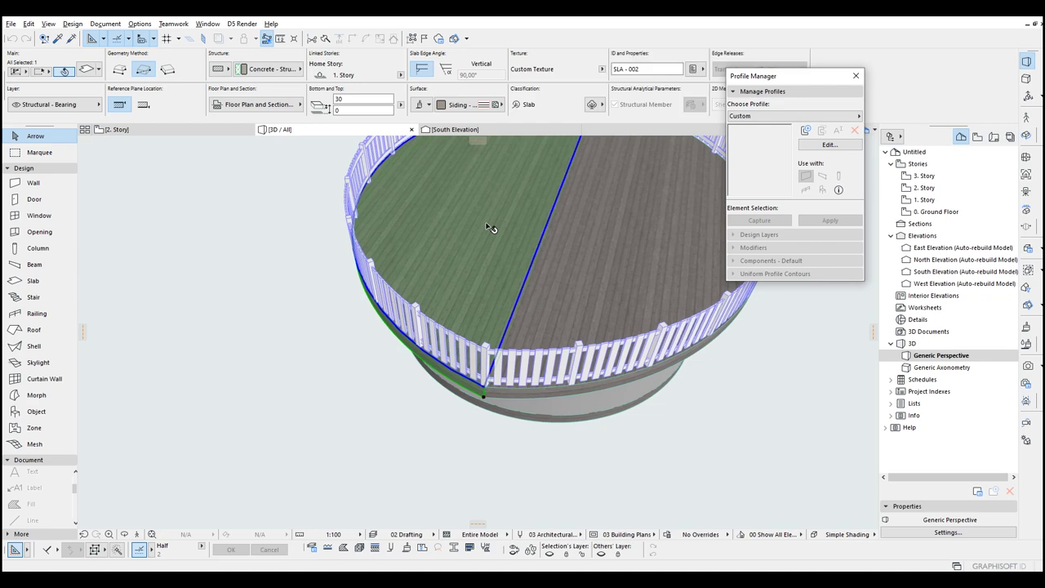
middle_click_drag(490, 227, 538, 296, "shift")
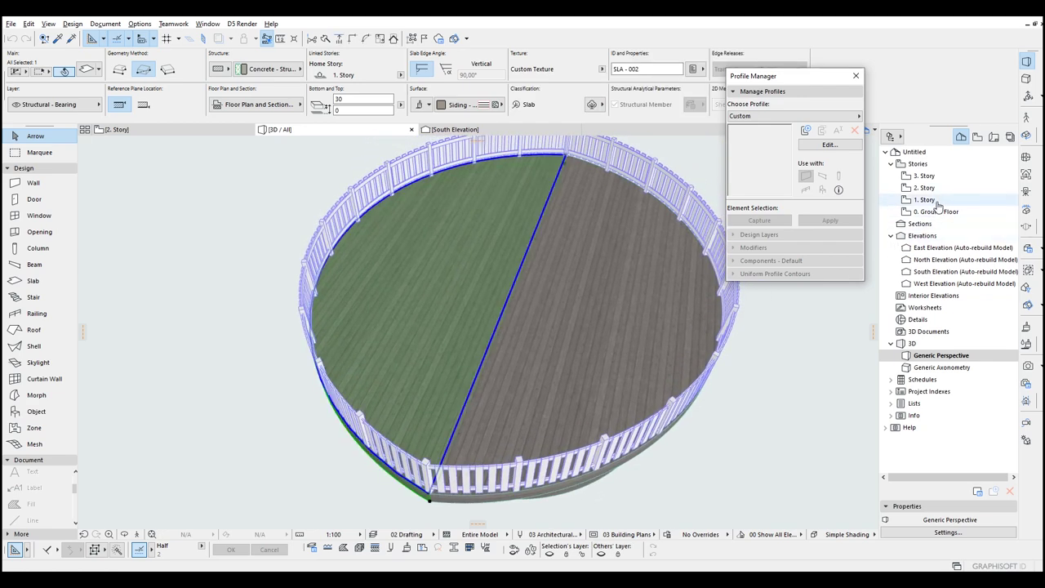
Step: Copy both first-story slab halves and paste them in the same place on the second story
double_click(906, 200)
left_click(516, 272)
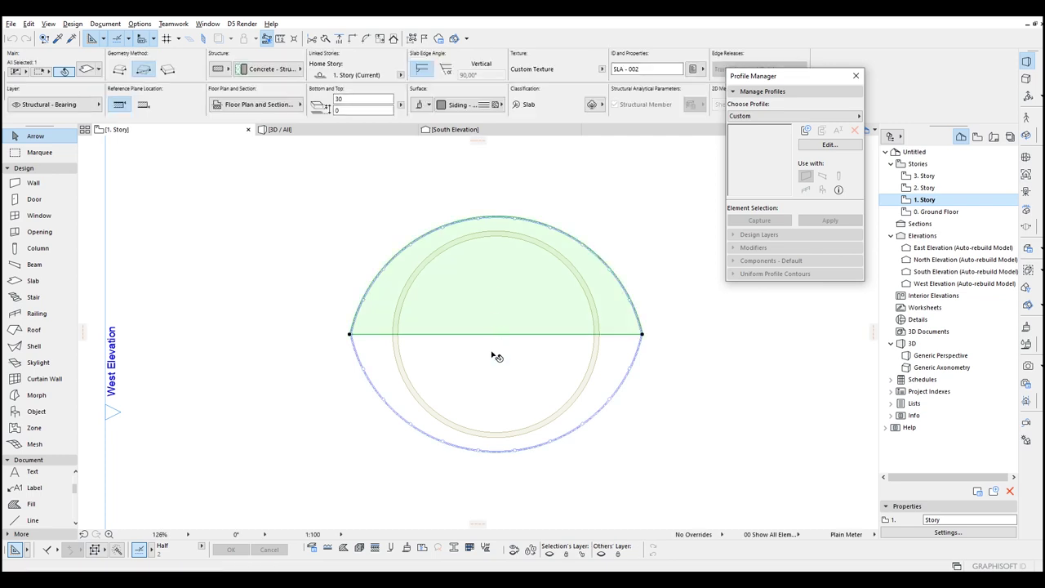
left_click(492, 360, "shift")
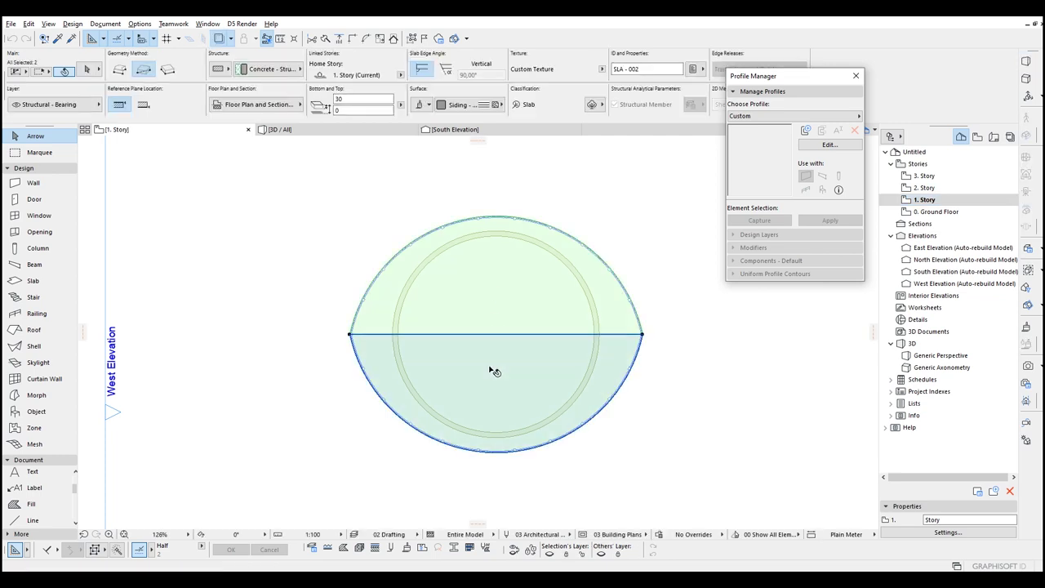
double_click(924, 188)
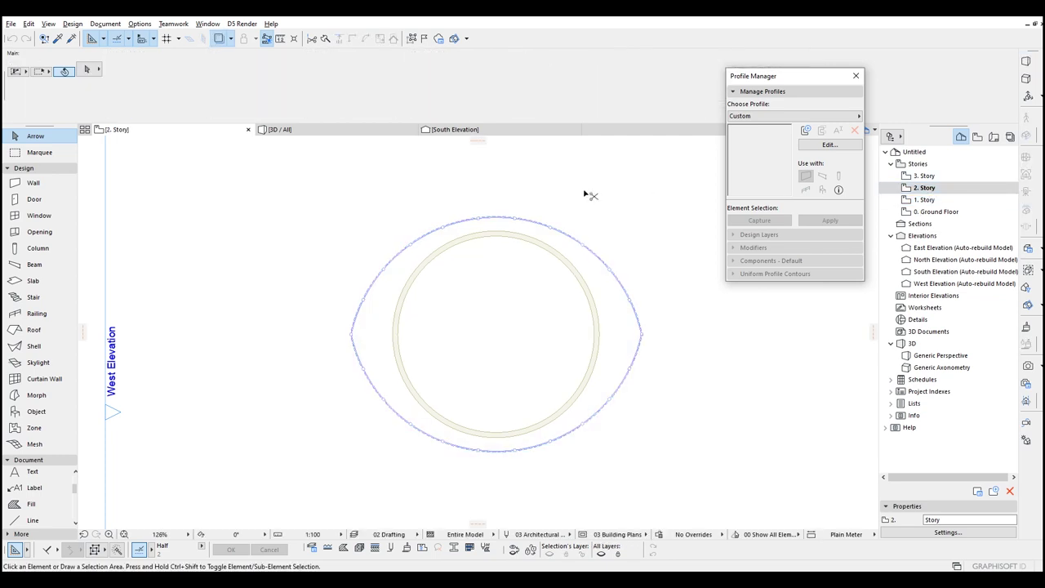
key("ctrl+v")
left_click(734, 348)
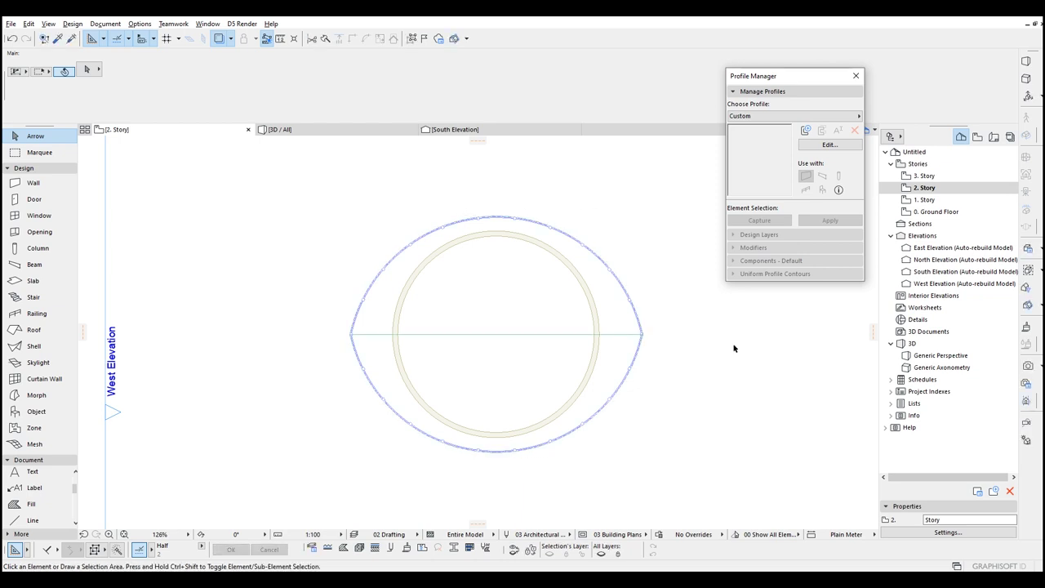
Step: Examine the slabs pasted onto the second story above the fenced first-story floor in the 3D view
scroll(498, 327, "up", 5)
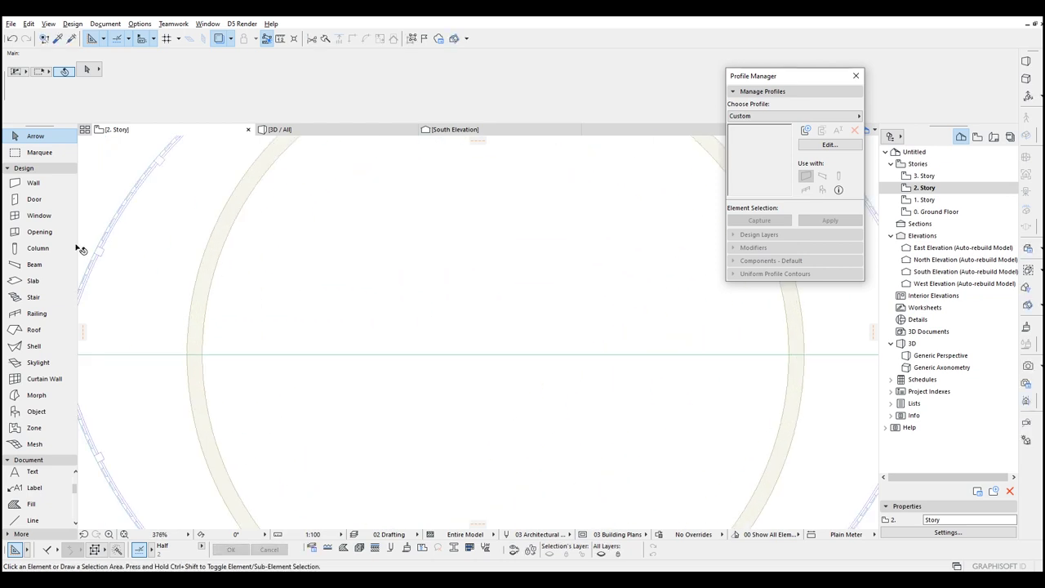
left_click(118, 220)
left_click(274, 130)
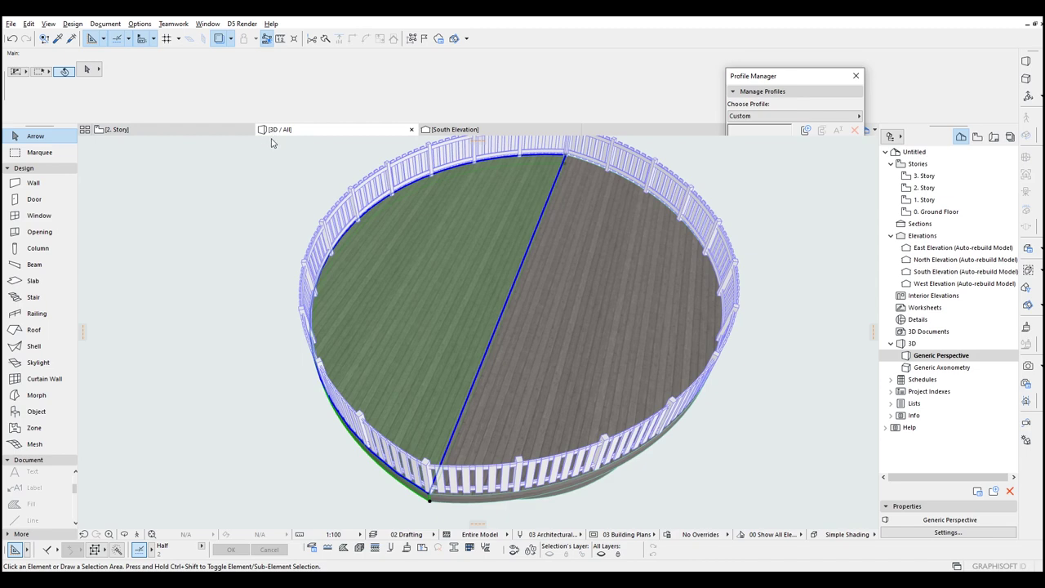
scroll(432, 410, "down", 3)
middle_click_drag(433, 410, 323, 347, "shift")
scroll(451, 313, "down", 2)
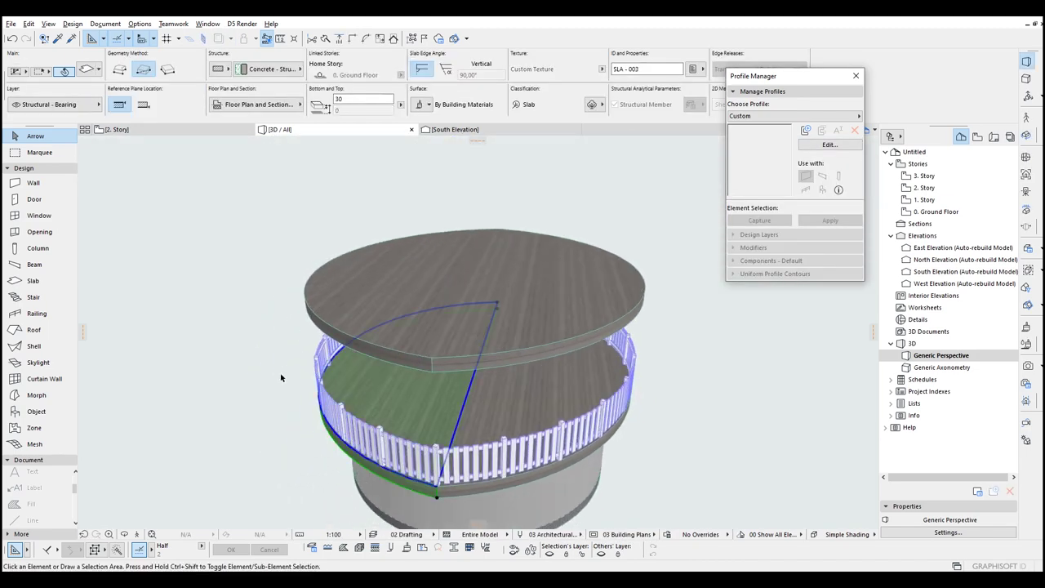
key("Escape")
left_click(323, 348)
left_click(285, 156)
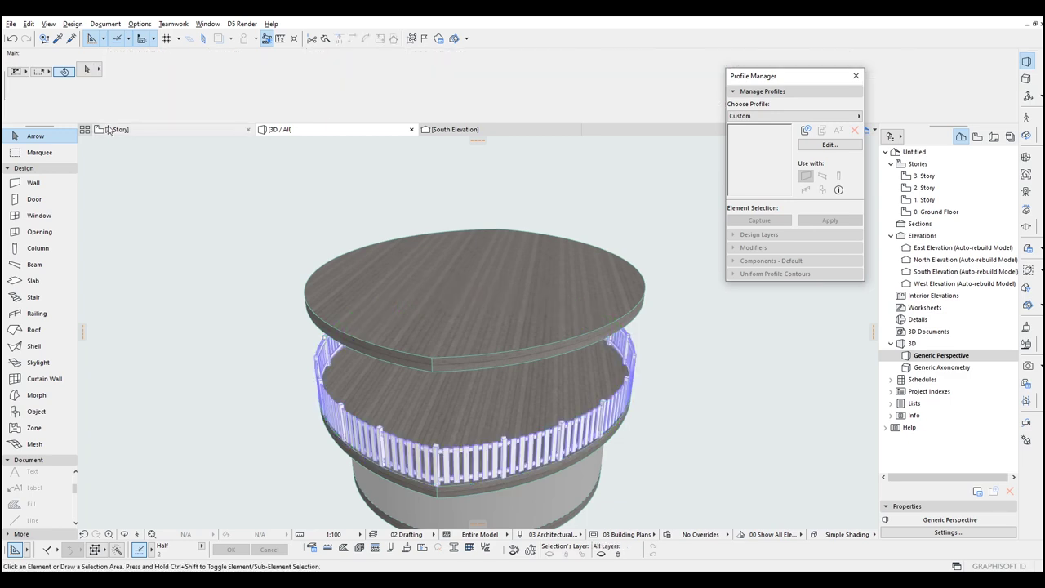
Step: Set the lens-shaped railing's floor plan display to Home Story Only, starting from the second-story plan
left_click(136, 132)
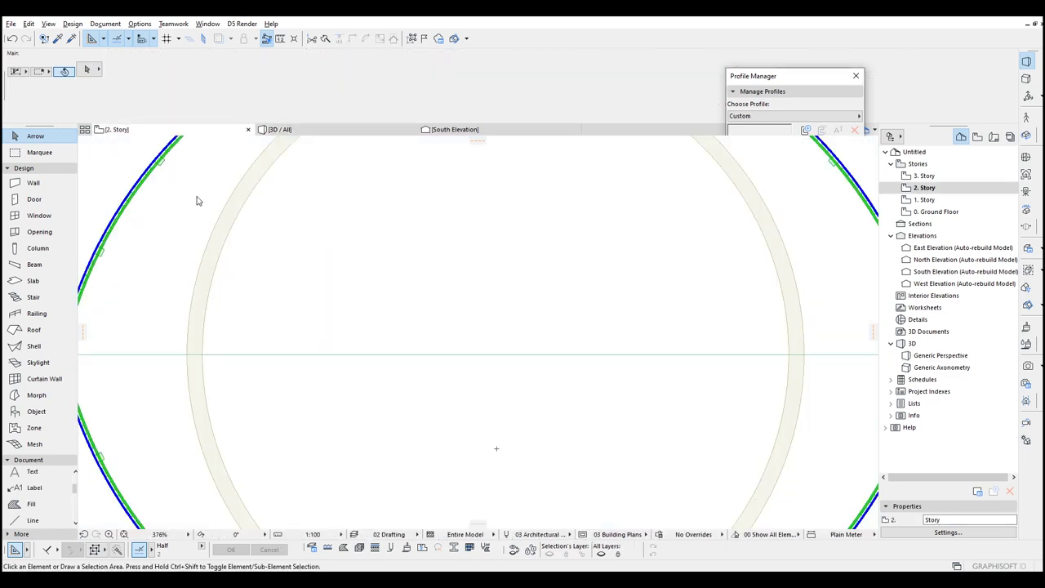
scroll(626, 240, "down", 5)
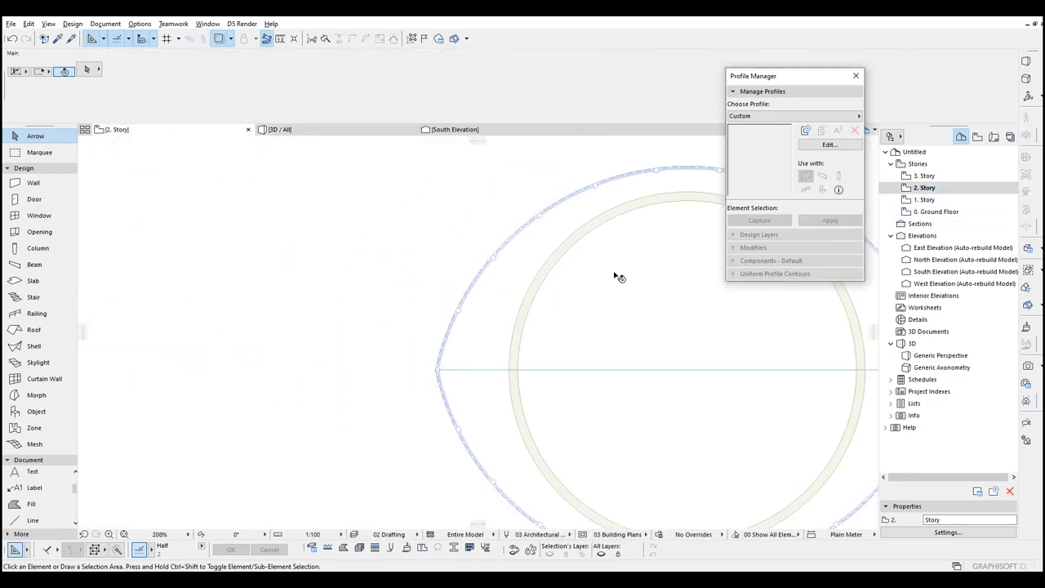
scroll(543, 245, "up", 4)
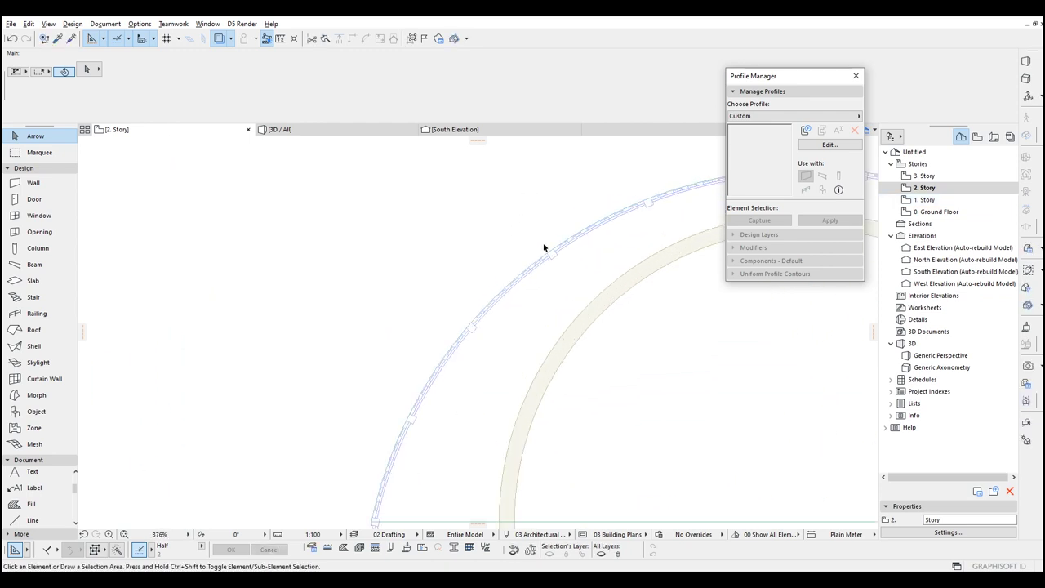
left_click(552, 259)
scroll(551, 283, "down", 3)
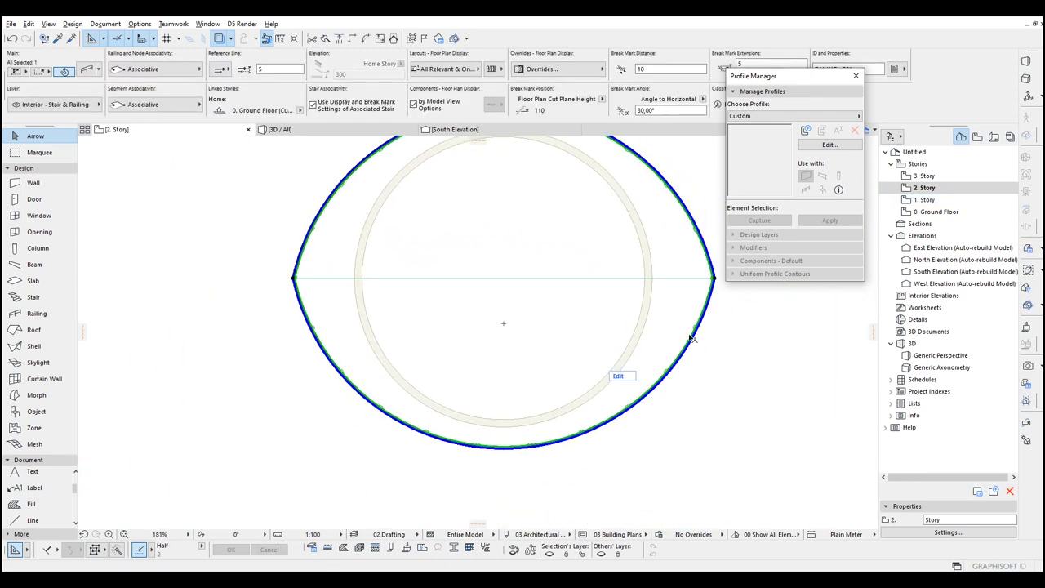
middle_click_drag(454, 186, 422, 215)
left_click_drag(792, 79, 806, 189)
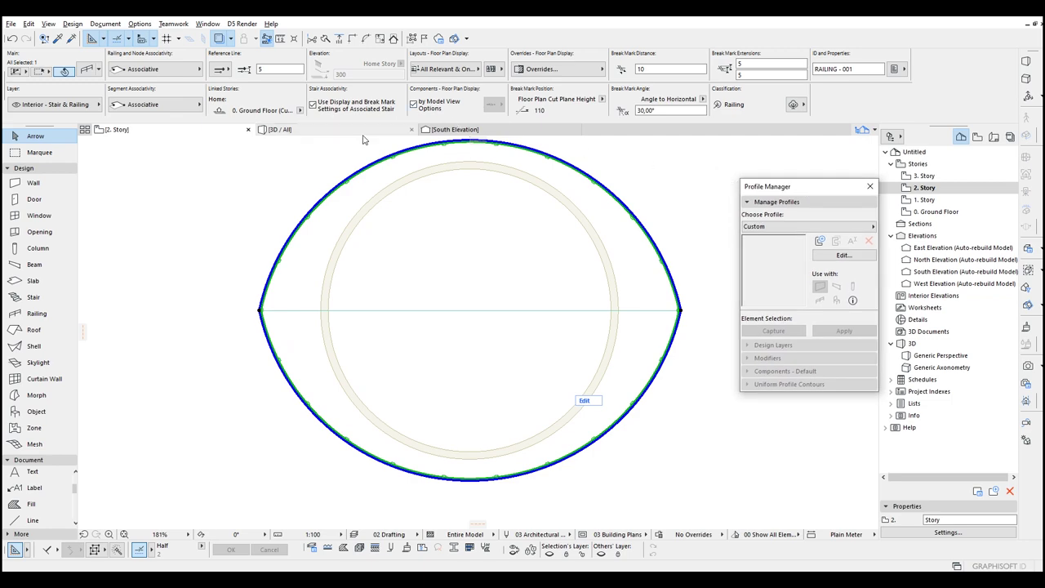
key("ctrl+t")
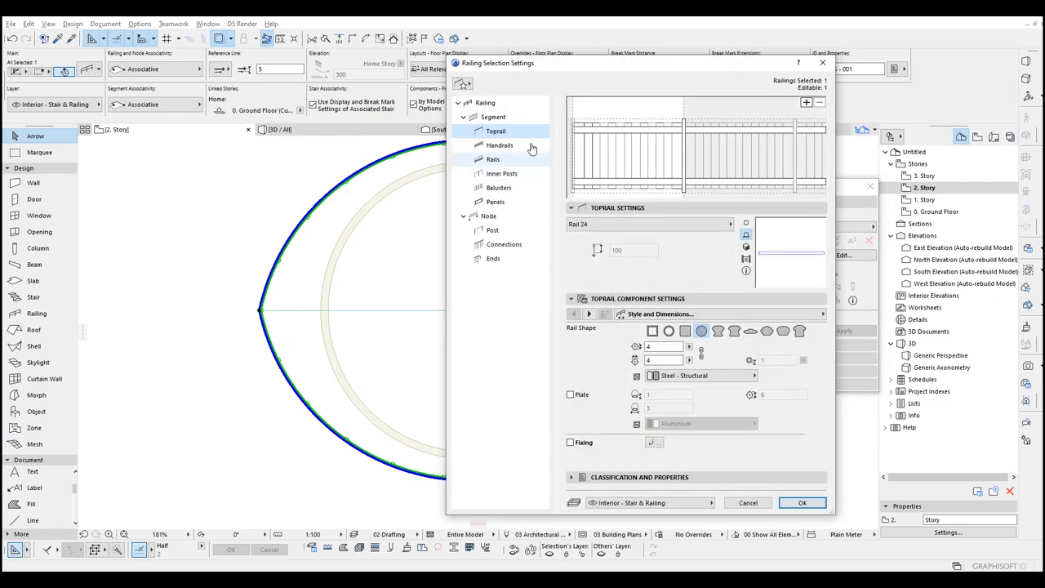
left_click_drag(545, 76, 588, 80)
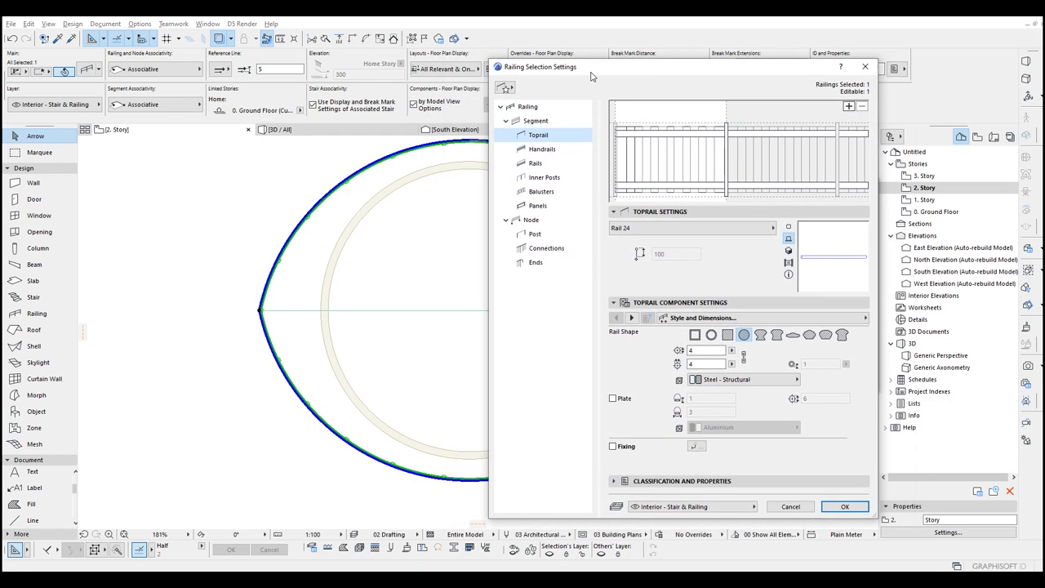
left_click(535, 235)
left_click(542, 249)
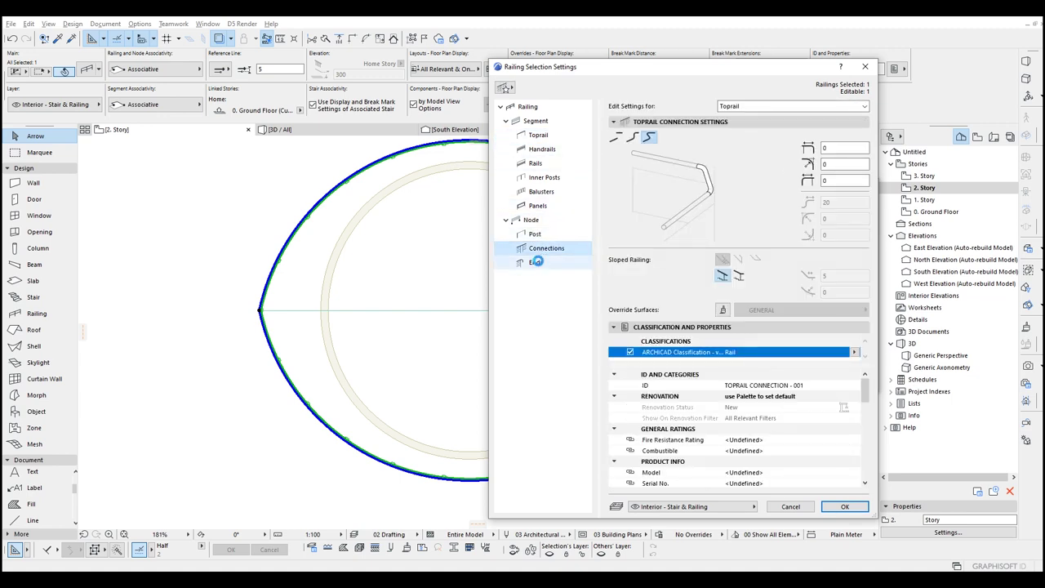
left_click(535, 235)
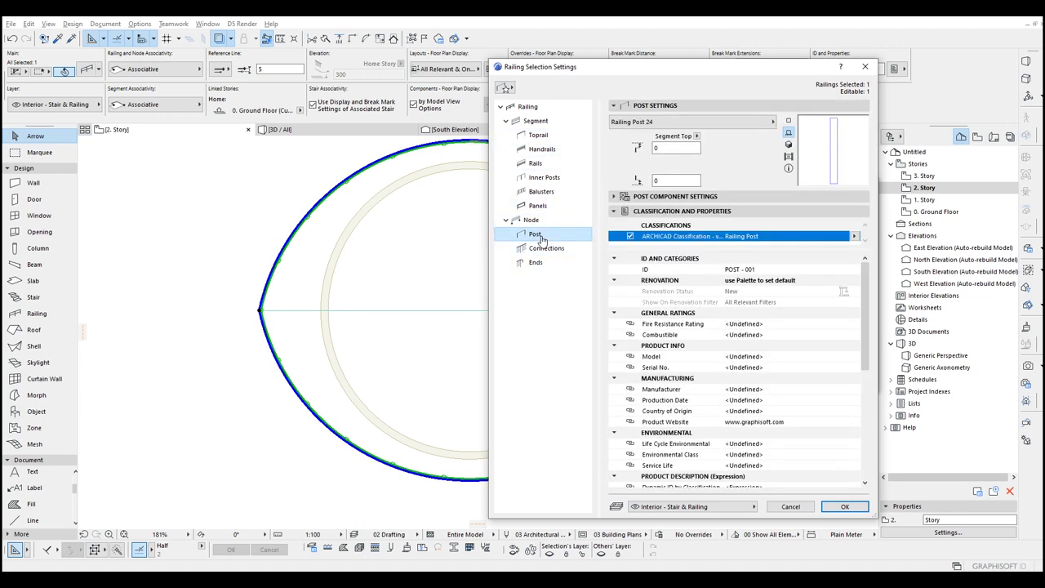
left_click(528, 109)
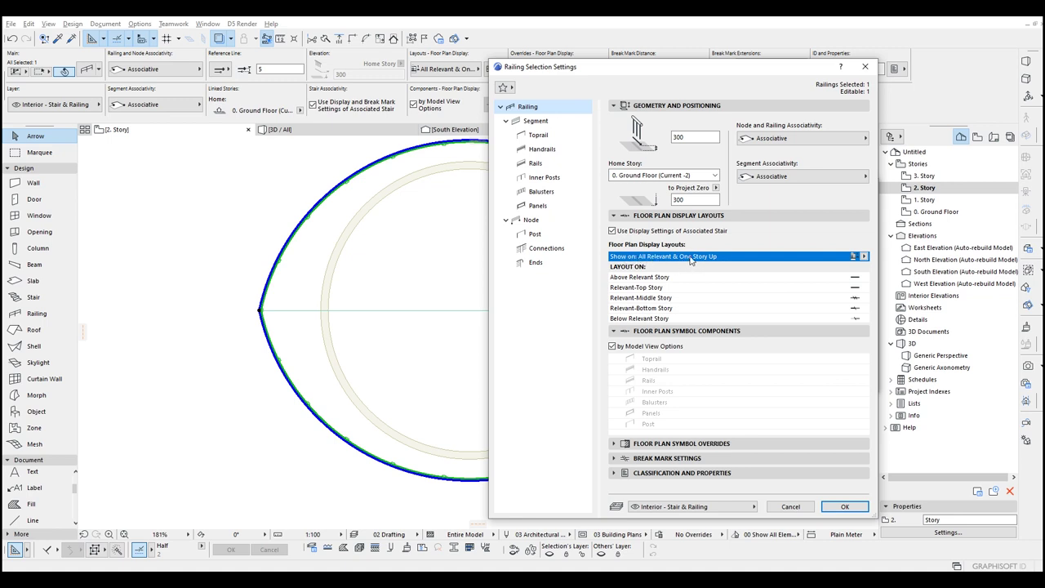
left_click(864, 257)
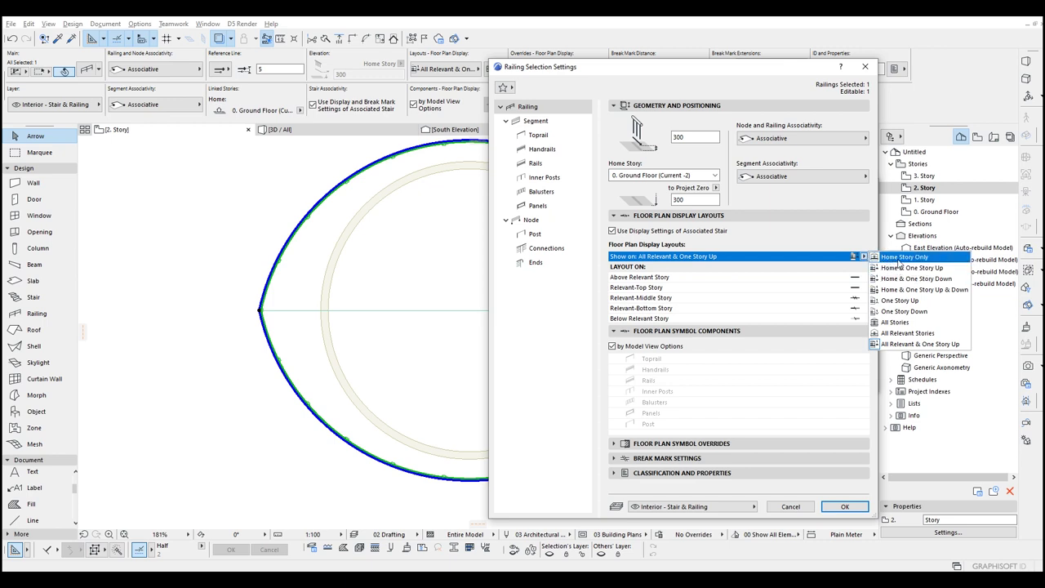
left_click(899, 258)
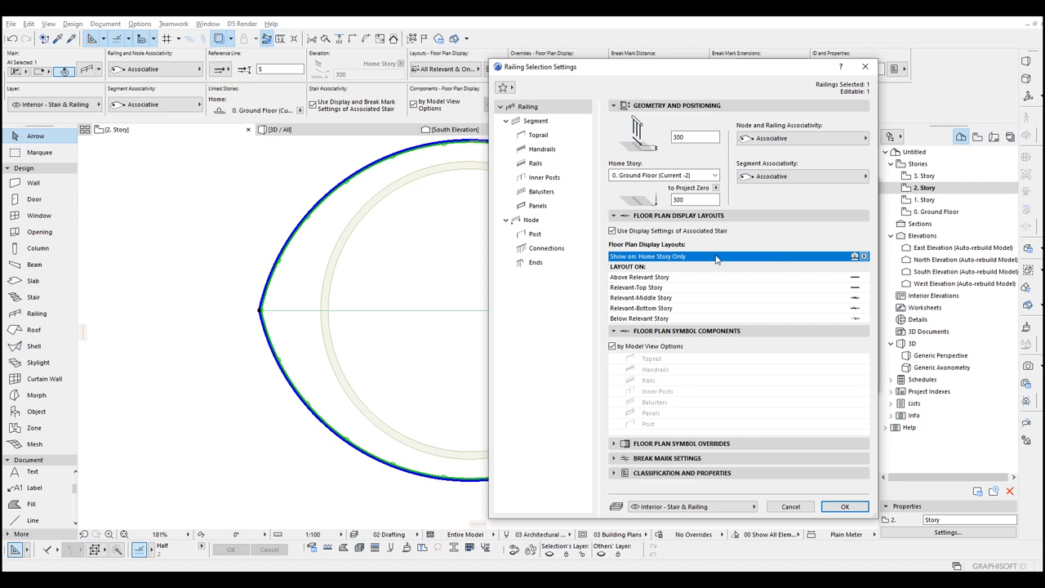
left_click(846, 506)
left_click(205, 191)
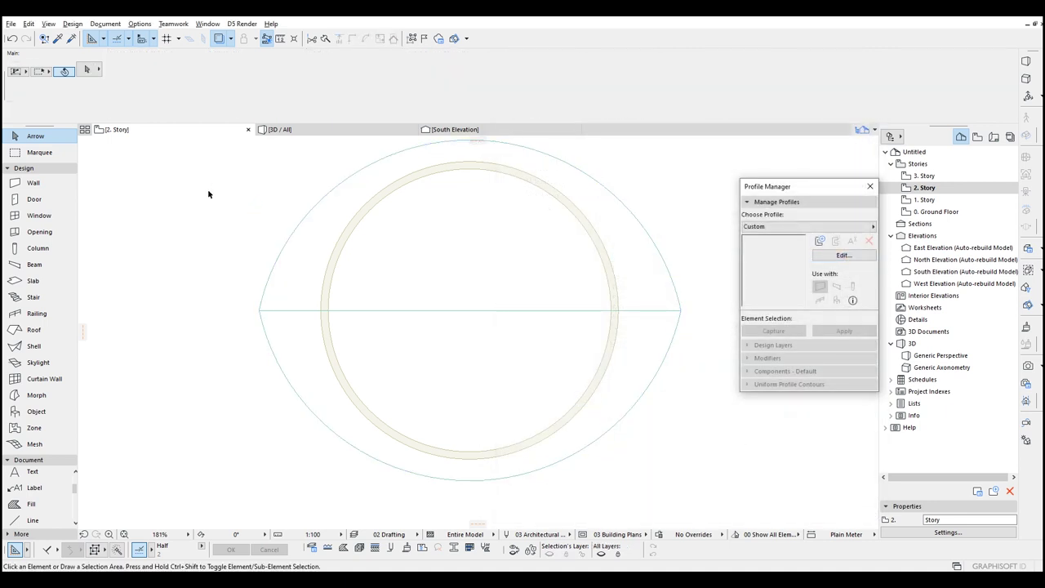
left_click(245, 242)
middle_click_drag(254, 200, 327, 195)
scroll(387, 192, "down", 3)
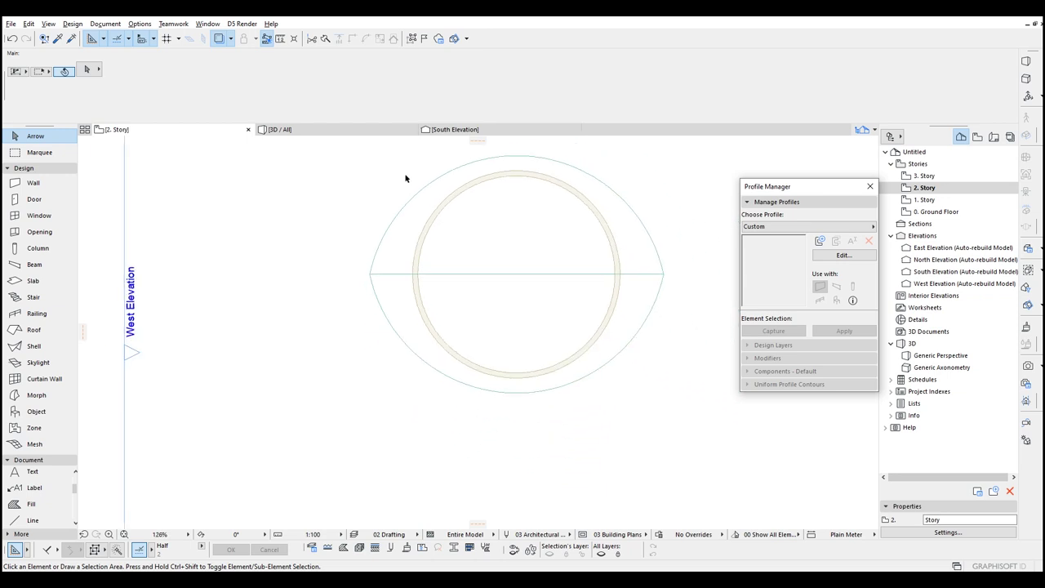
left_click(451, 221)
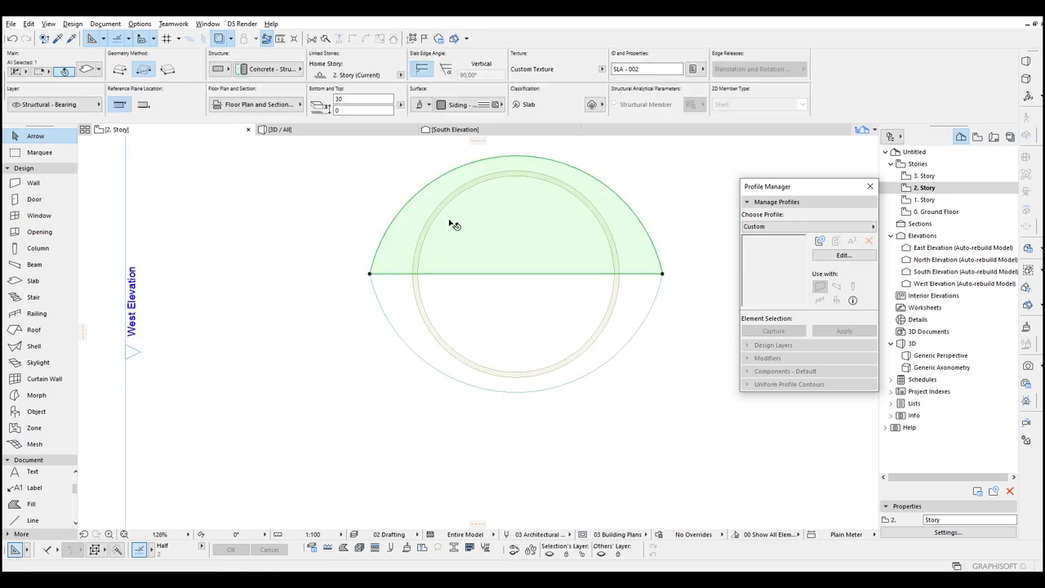
left_click(527, 297)
left_click(356, 221)
left_click(396, 237)
middle_click_drag(352, 195, 324, 236)
scroll(324, 236, "up", 1)
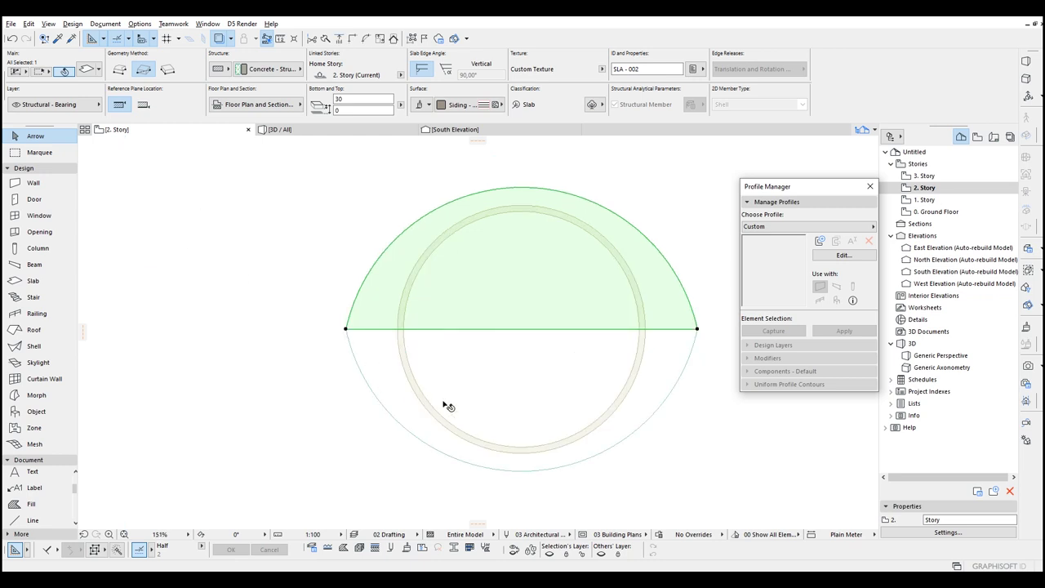
left_click(358, 290)
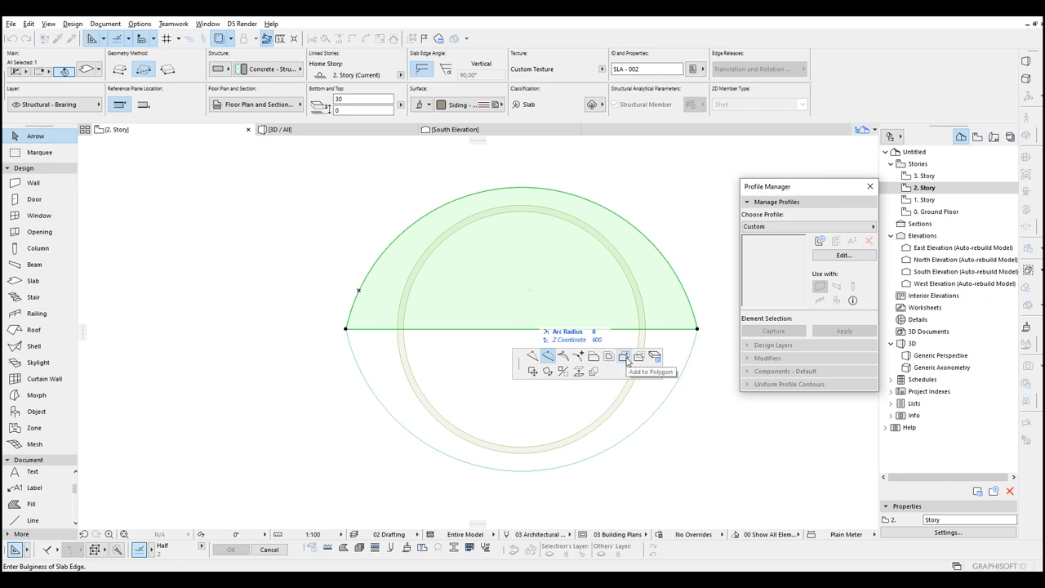
left_click(624, 358)
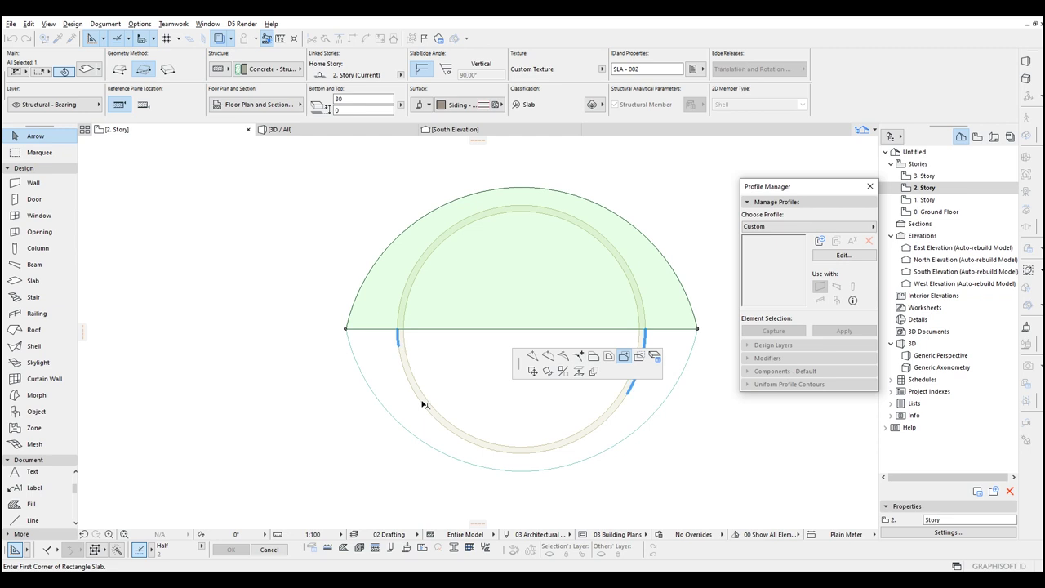
key("Escape")
left_click(228, 170)
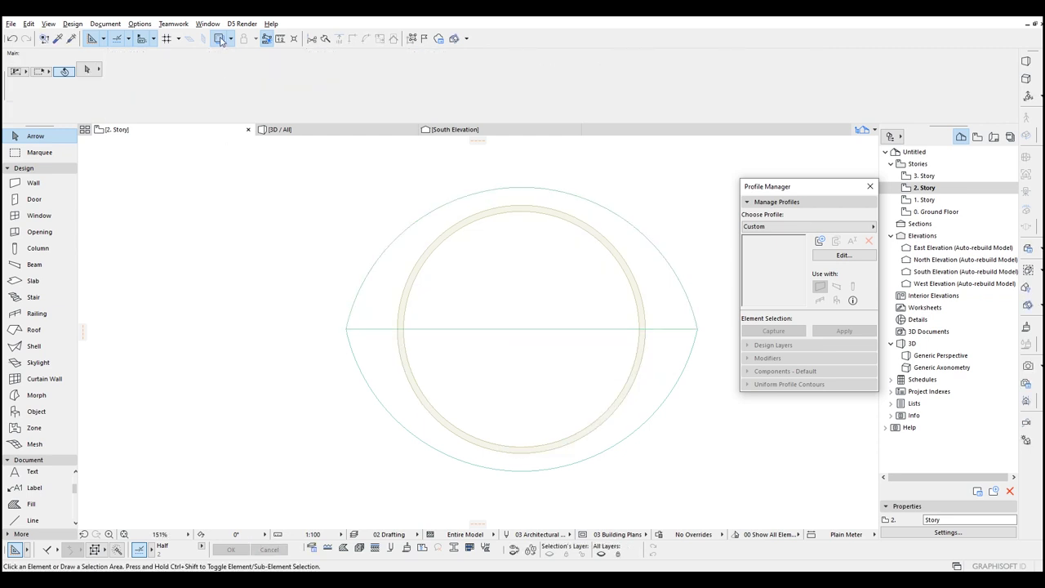
Step: Hide the trace reference and merge the two second-story slab halves into one lens-shaped slab
left_click(392, 276)
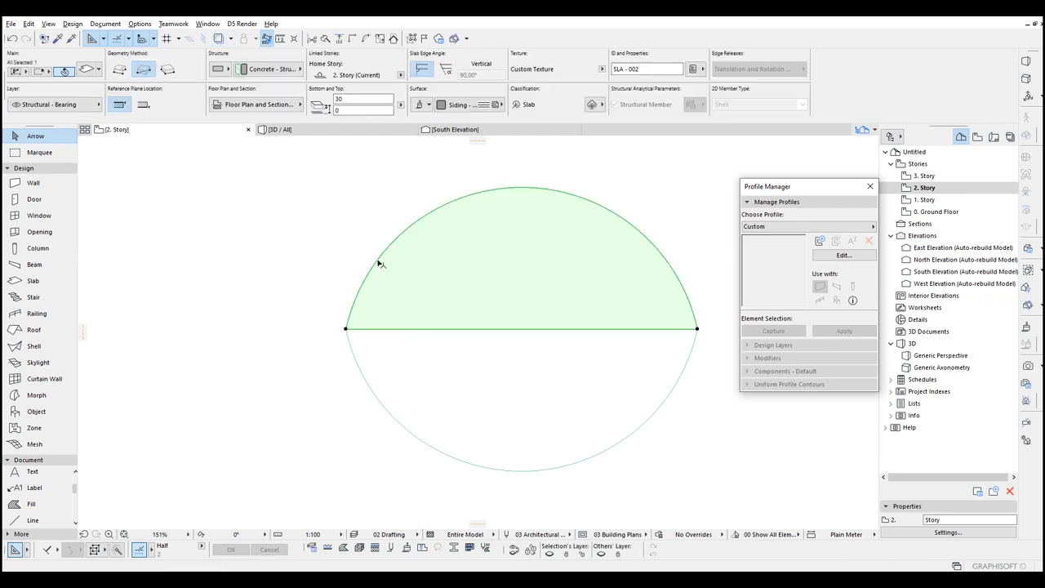
left_click(384, 264)
middle_click_drag(378, 349, 336, 341)
key("space")
left_click(305, 334)
left_click(218, 357)
left_click(359, 331)
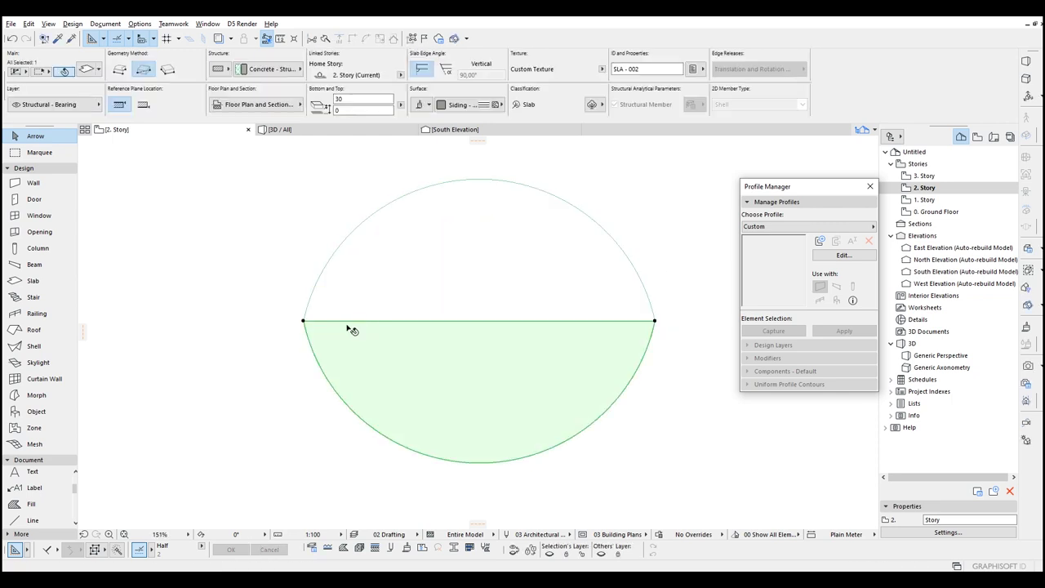
left_click(280, 341)
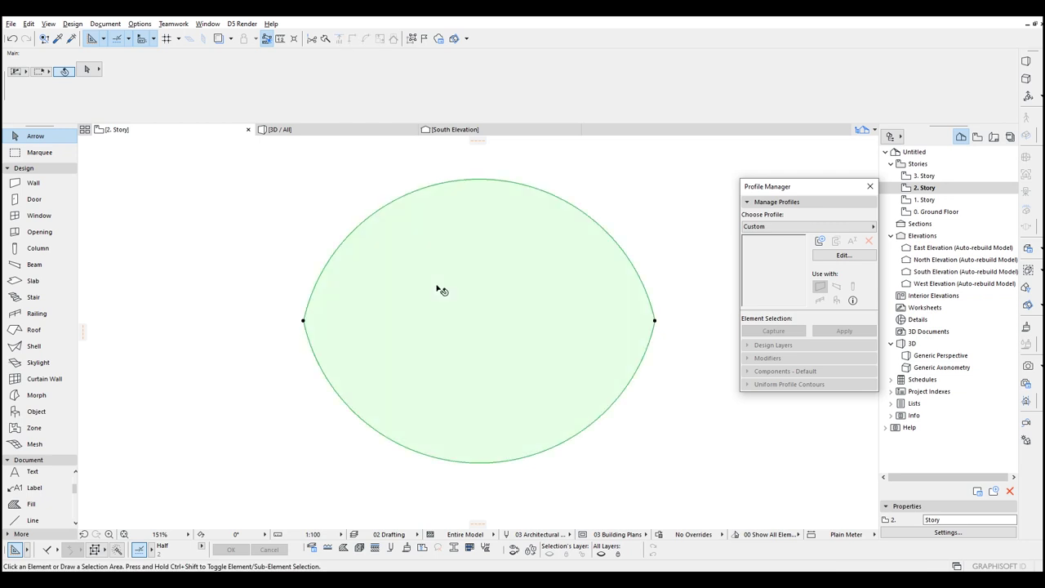
Step: Turn the trace reference back on and show the first story as the reference beneath the second-story plan
left_click(438, 290)
left_click(218, 38)
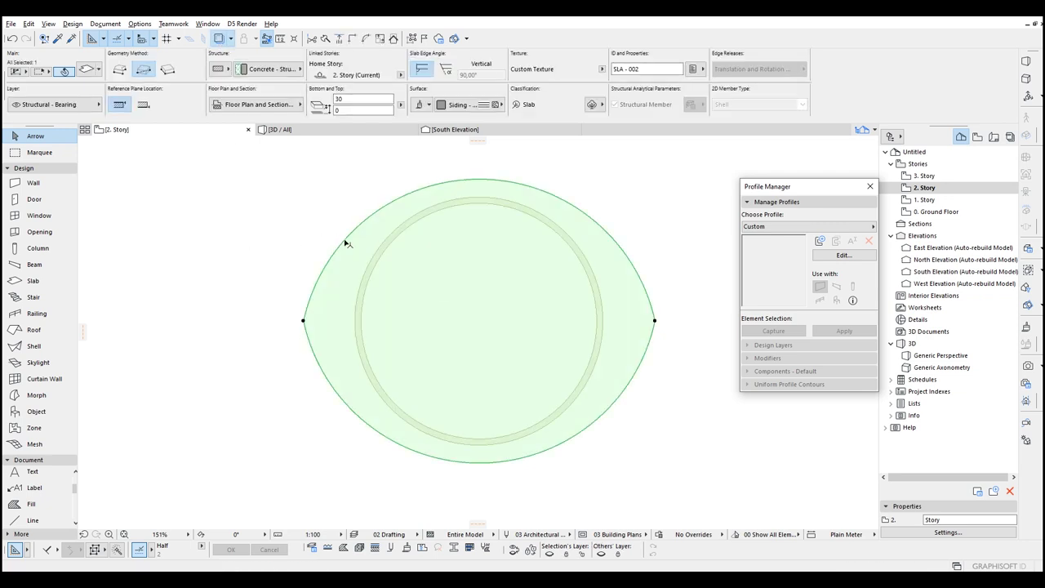
scroll(346, 269, "up", 2)
left_click(303, 292)
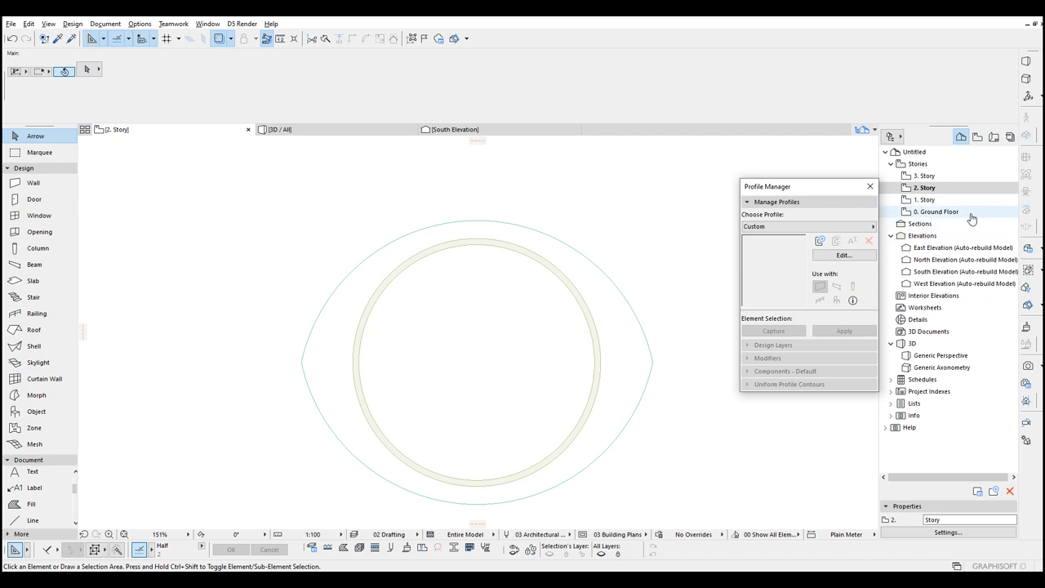
mouse_move(338, 314)
middle_mouse_down()
mouse_move(371, 276)
mouse_move(364, 325)
middle_mouse_up()
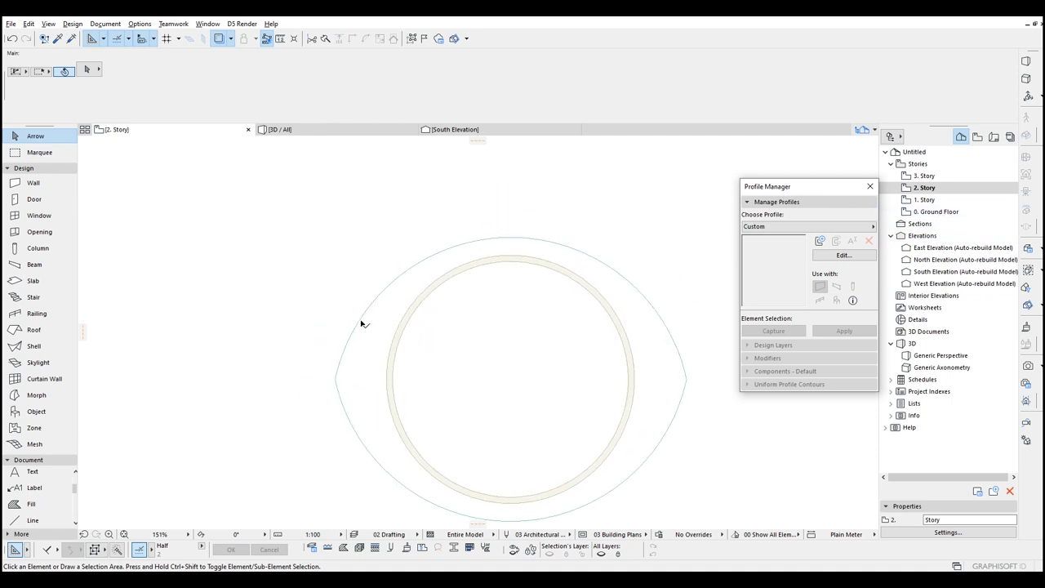
right_click(926, 200)
left_click(922, 189)
right_click(927, 201)
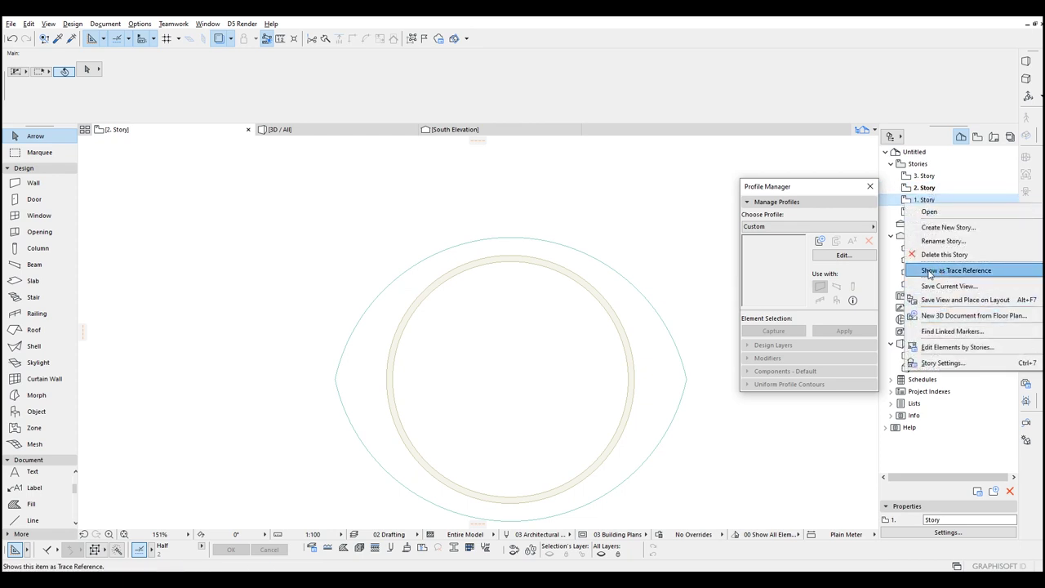
left_click(929, 273)
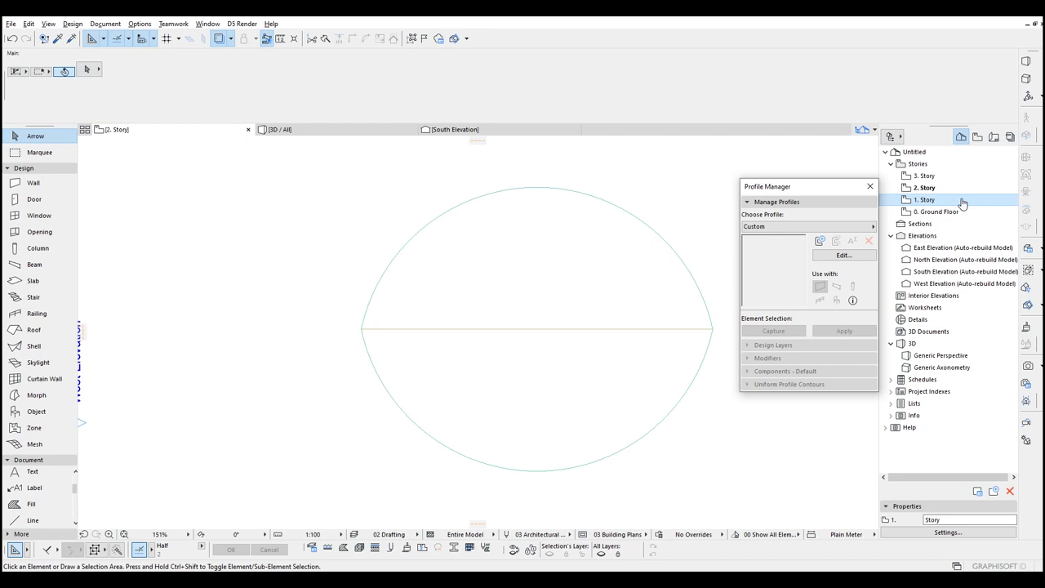
Step: Shrink the second-story lens-shaped slab by moving both pointed end nodes inward along the horizontal center line
left_click(435, 280)
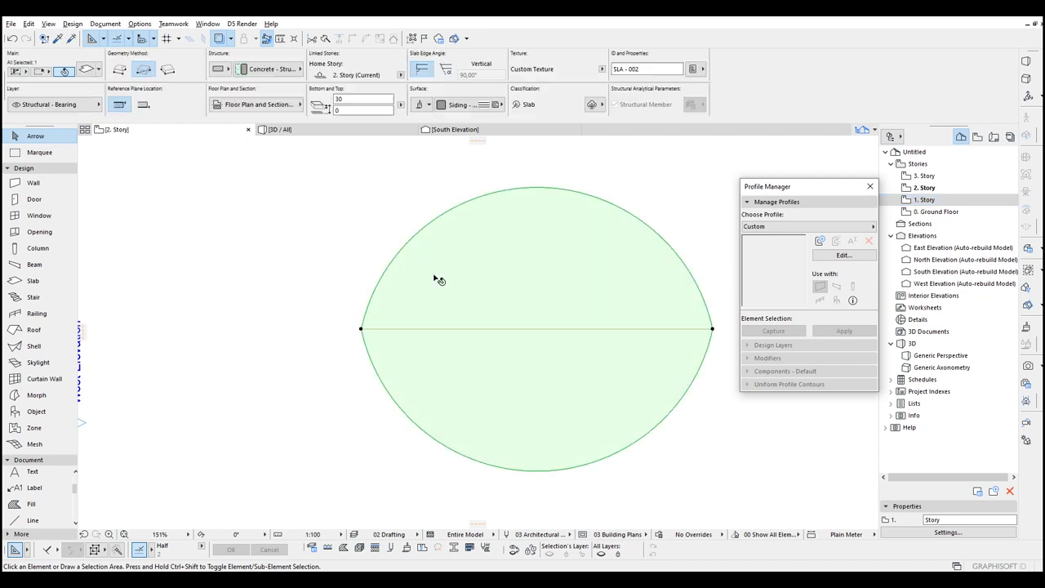
left_click(361, 330)
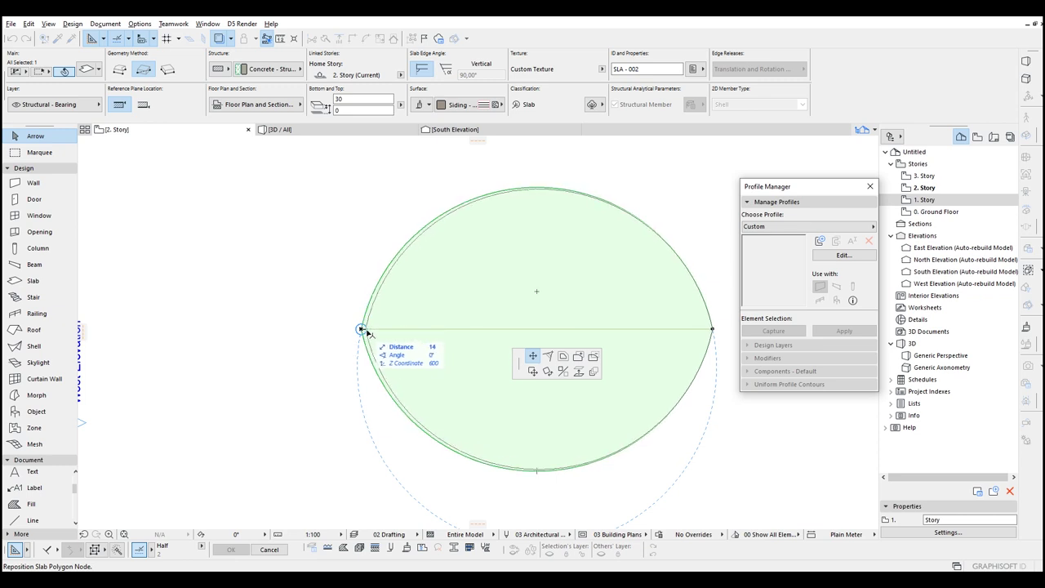
left_click(436, 329)
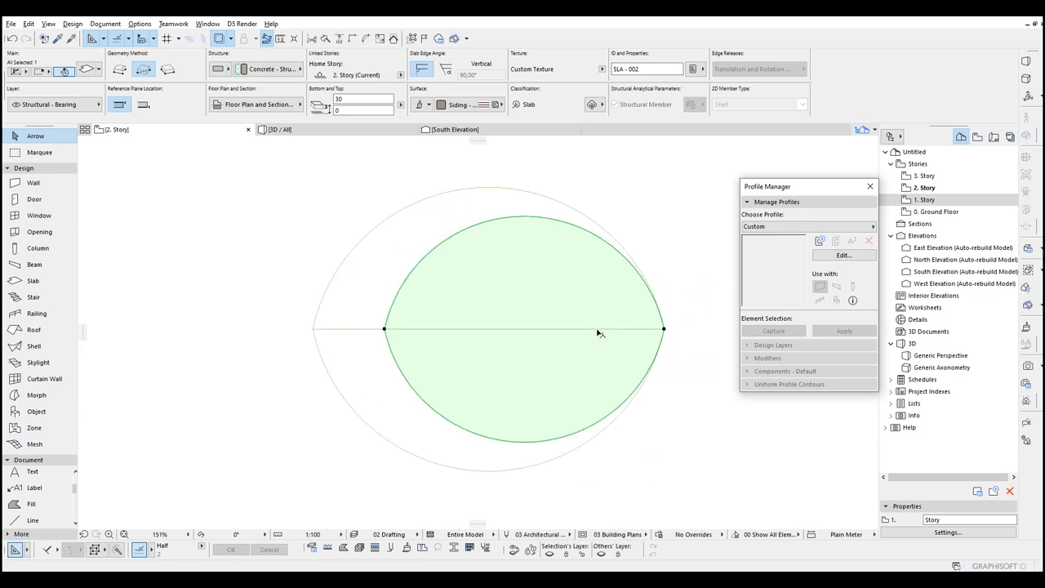
key("Escape")
left_click(665, 330)
left_click(664, 329)
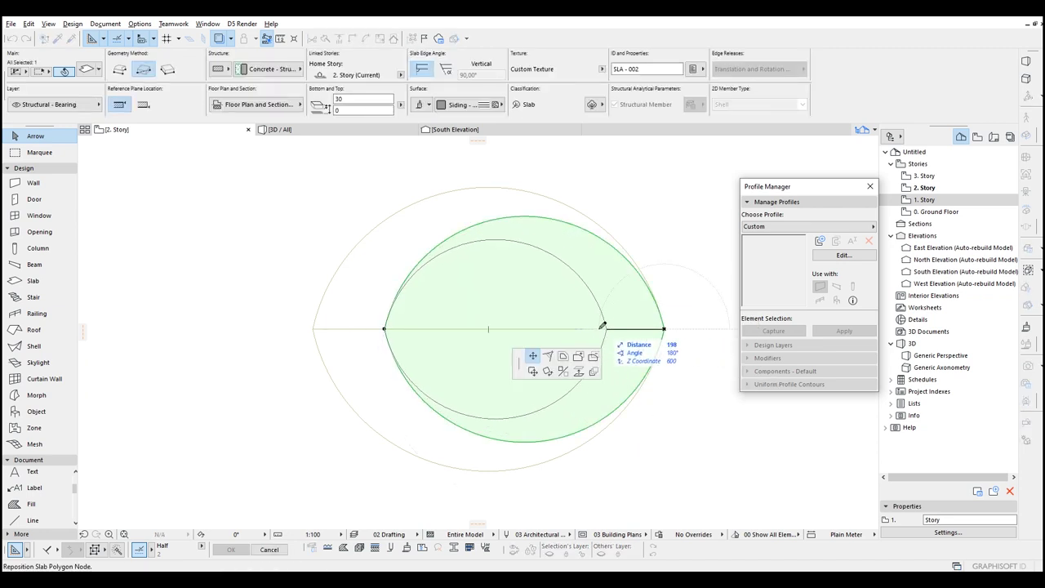
left_click(594, 329)
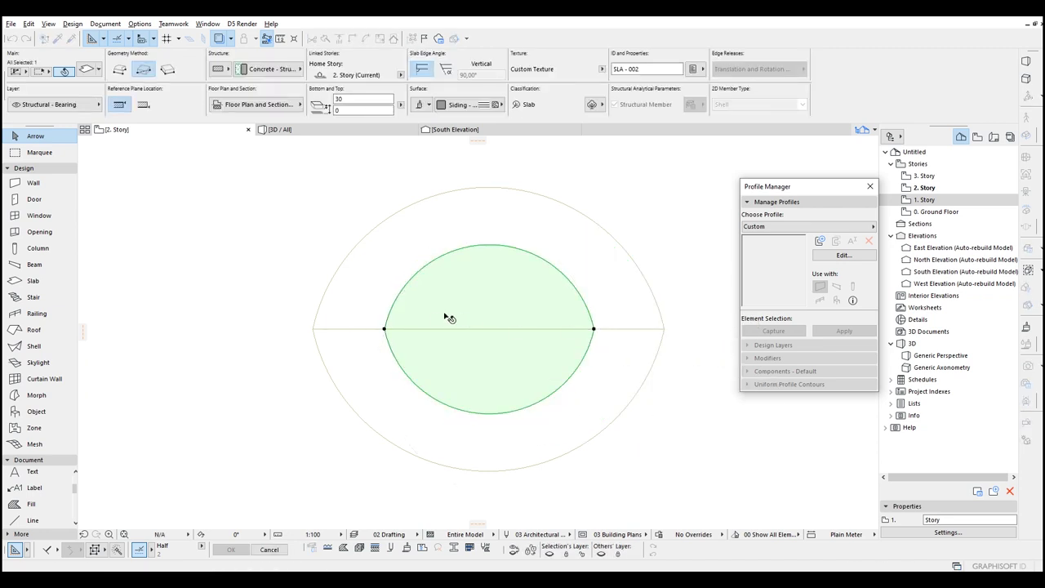
Step: Move both pointed end nodes of the reduced slab slightly outward along the center line
left_click(384, 329)
left_click(374, 329)
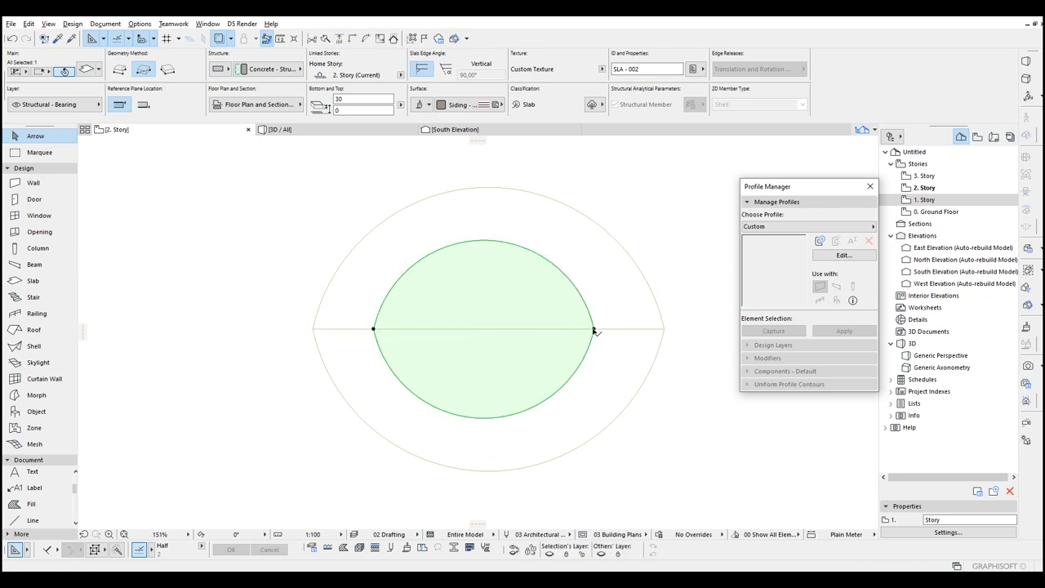
left_click(594, 329)
left_click(606, 329)
left_click(658, 241)
scroll(659, 237, "down", 1)
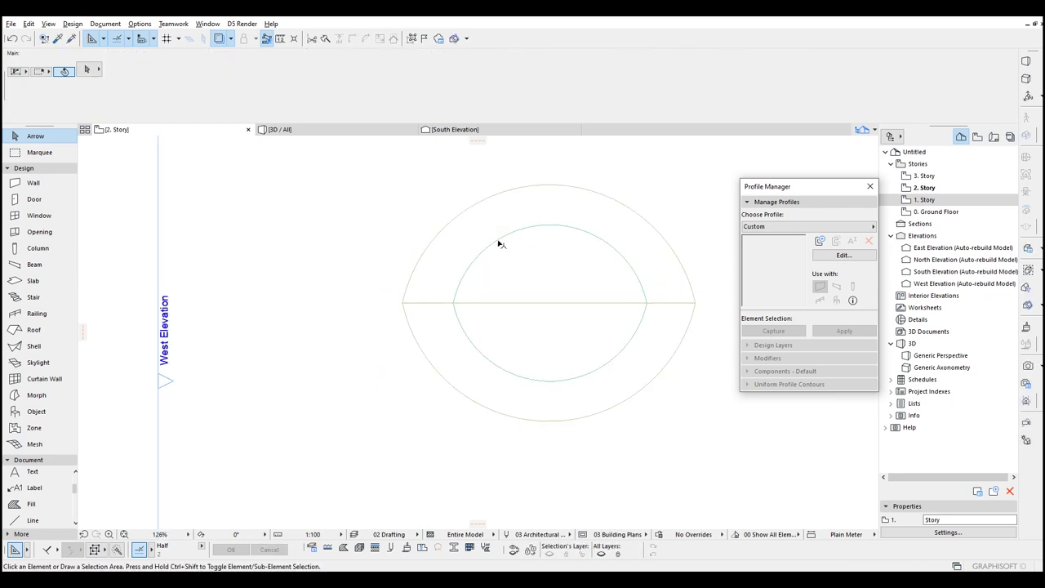
Step: Set up the Shell tool with a basic reinforced concrete structure and a thickness of 5
scroll(535, 215, "up", 2)
middle_click_drag(320, 415, 269, 360)
scroll(644, 347, "down", 2)
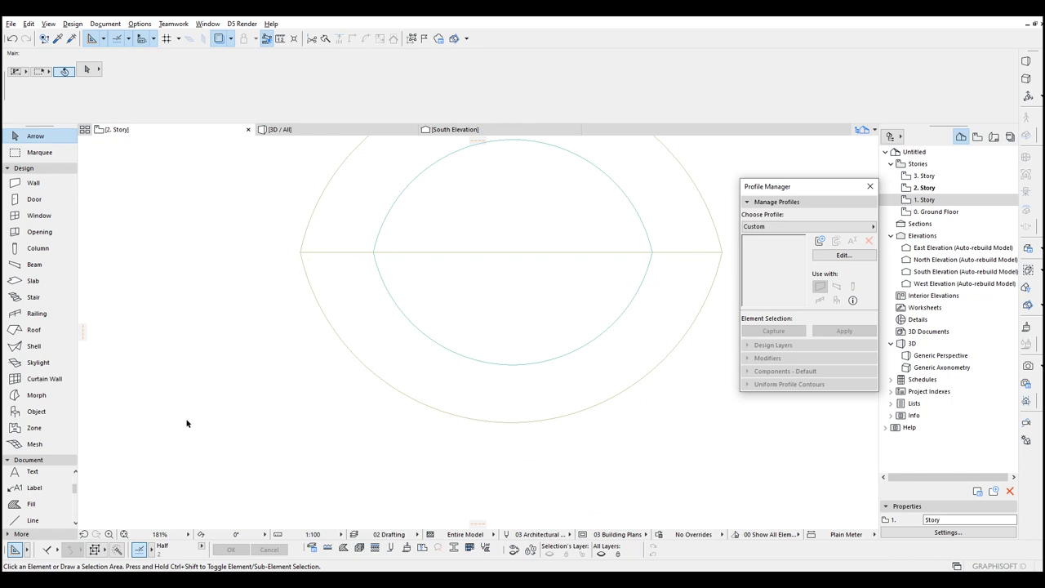
left_click(18, 350)
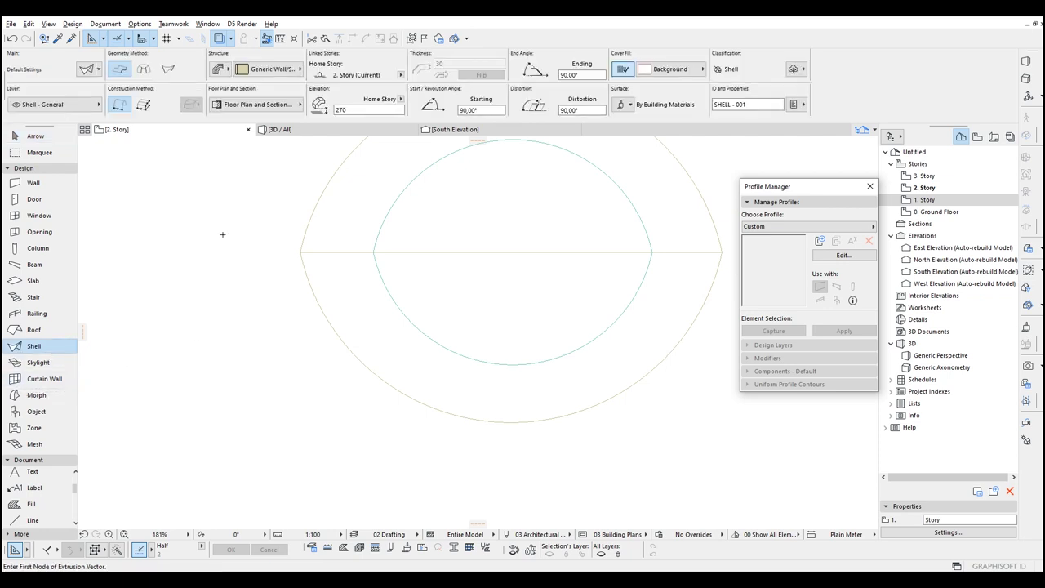
left_click(224, 71)
left_click(242, 72)
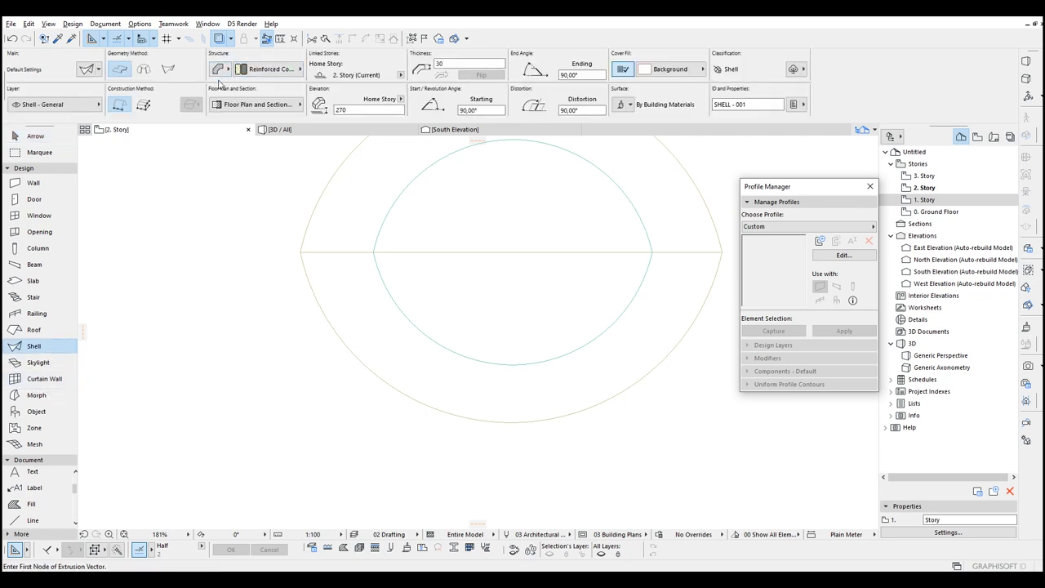
left_click(462, 64)
Step: Draw an extruded shell from the traced slab's left tip to its right tip, about 610 long and 1142 wide
middle_click_drag(429, 217, 420, 232)
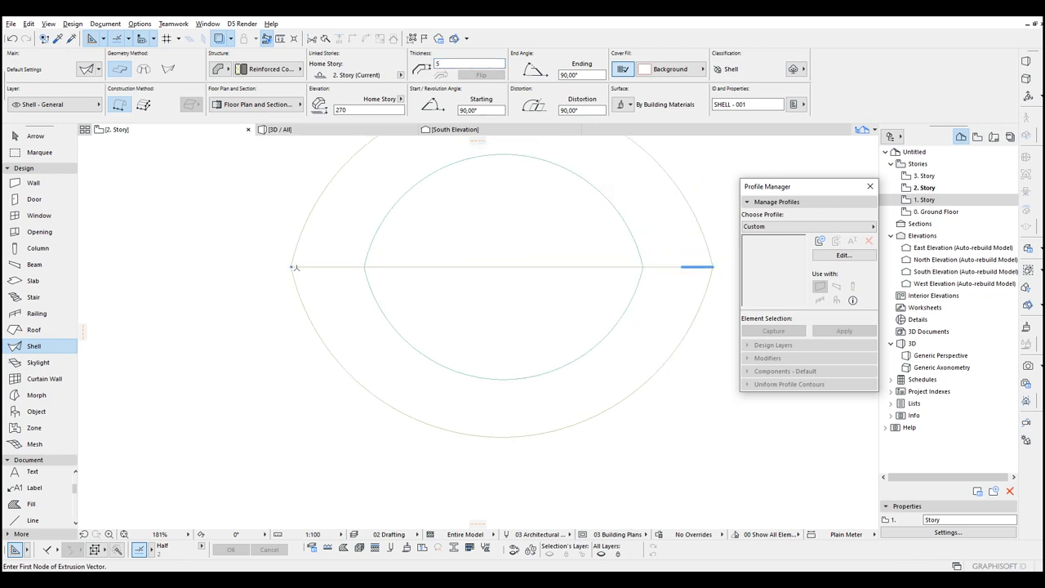
middle_click_drag(290, 277, 295, 268)
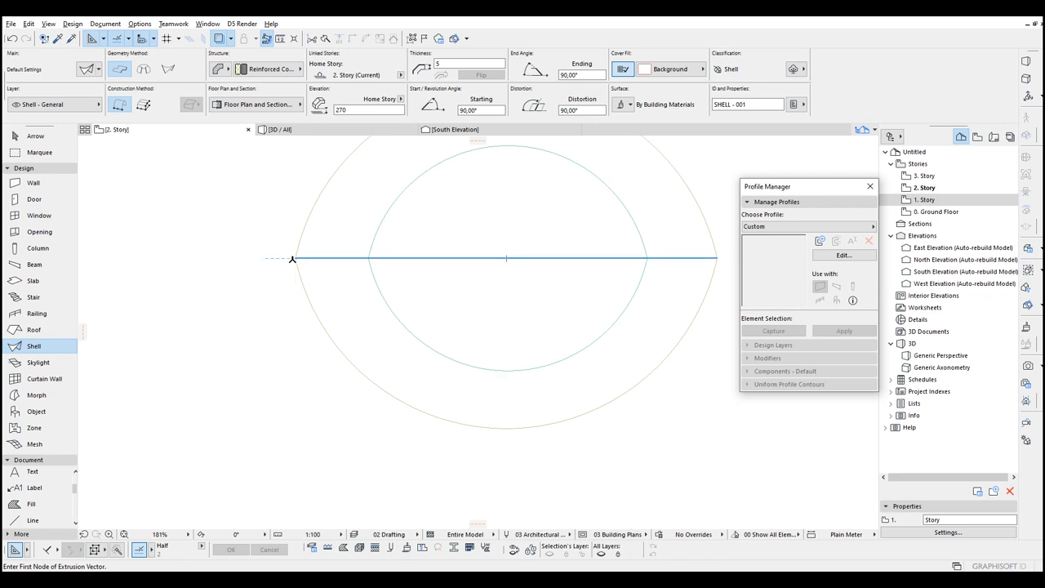
left_click(294, 259)
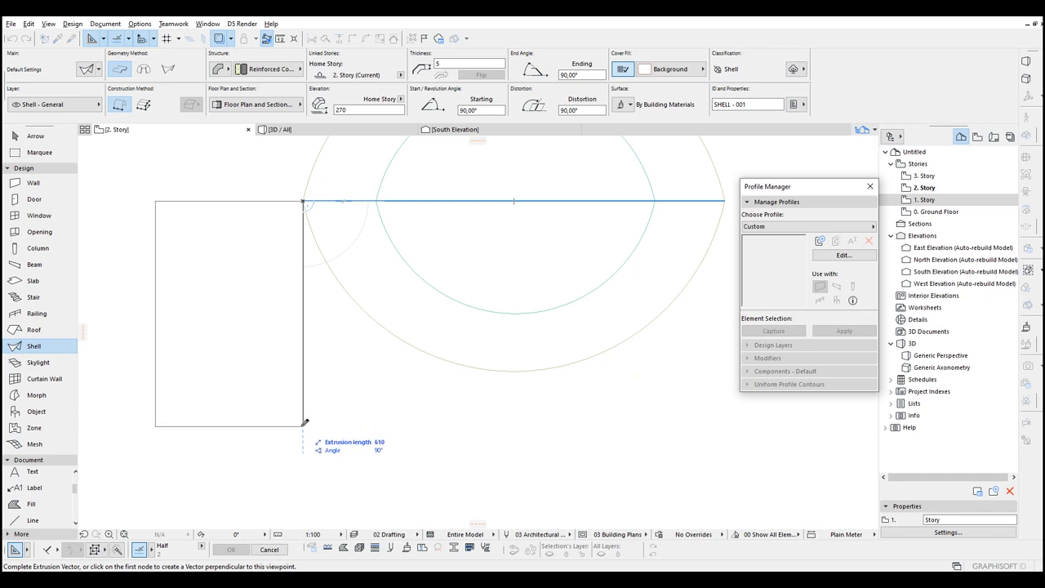
left_click(304, 423)
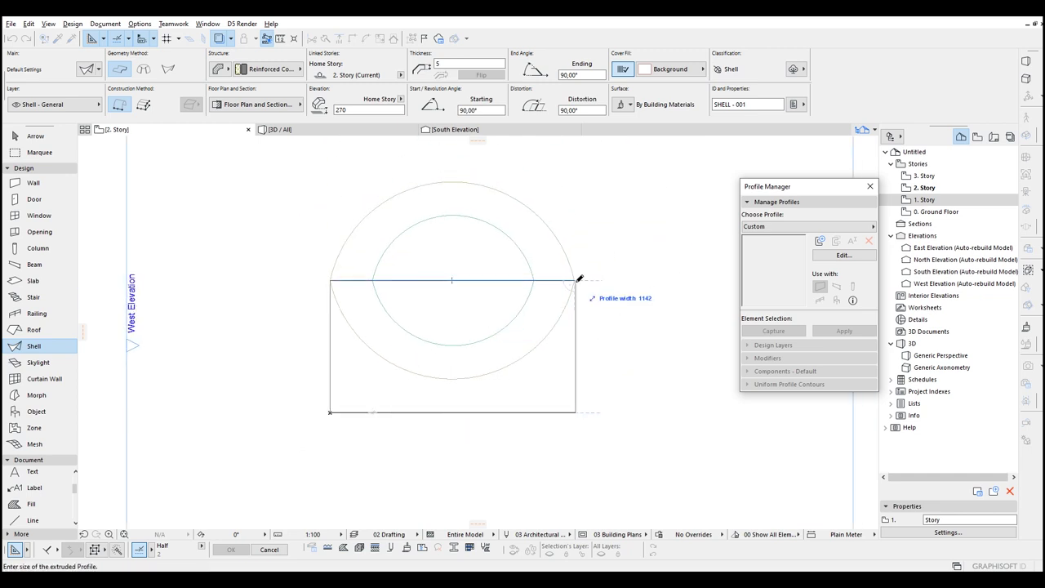
left_click(578, 279)
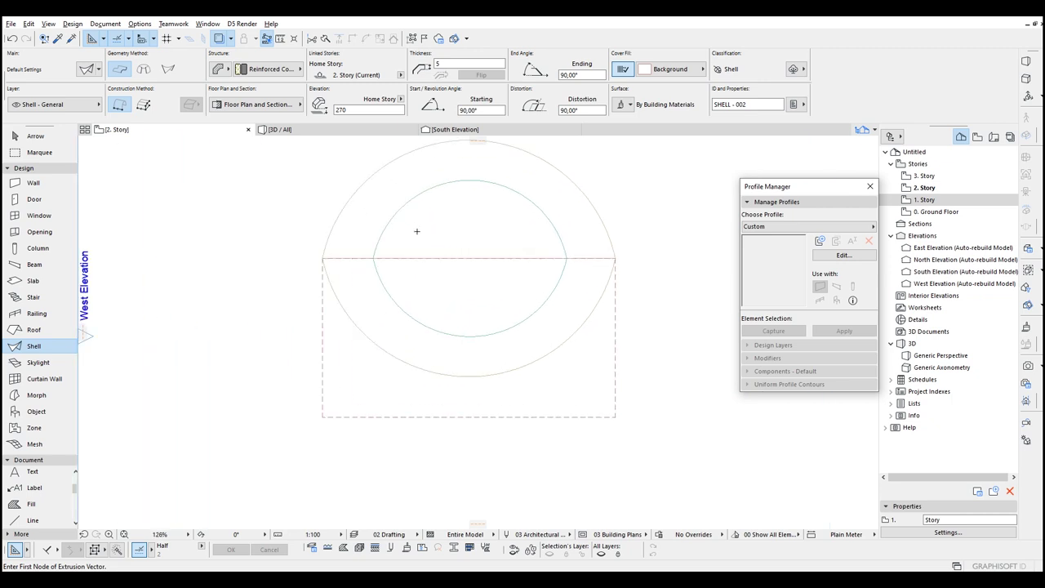
key("Escape")
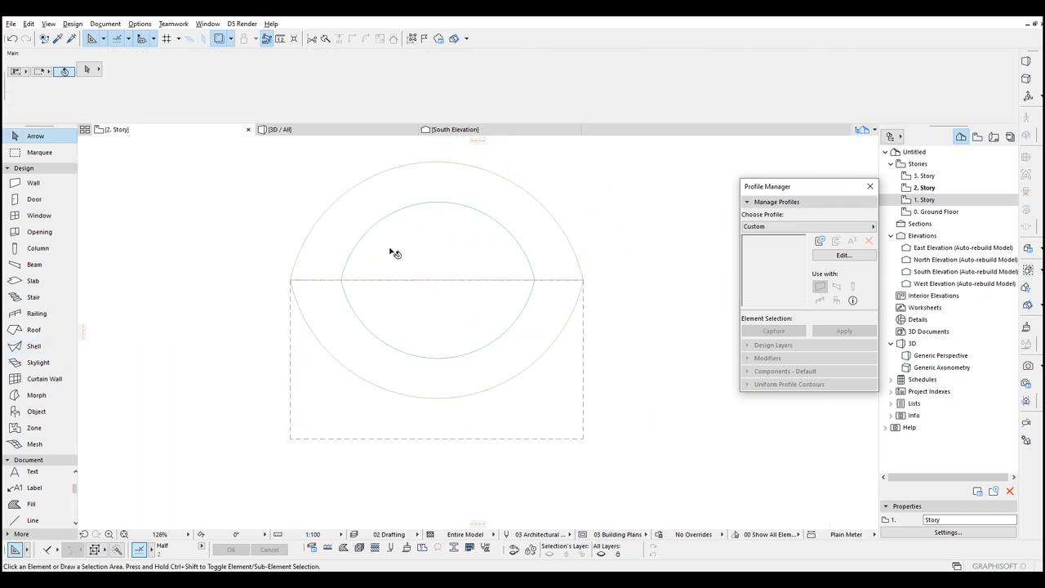
Step: In the 3D view, flatten the extruded shell's tall arch into a shallow curved roof by changing its arc bulge
key("F3")
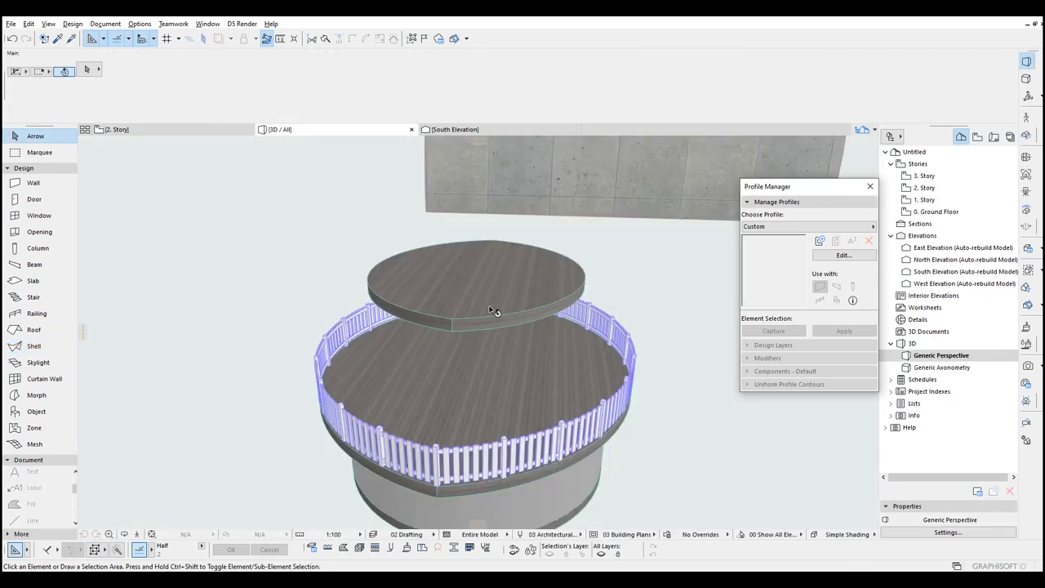
scroll(493, 309, "down", 4)
middle_click_drag(556, 316, 705, 314, "shift")
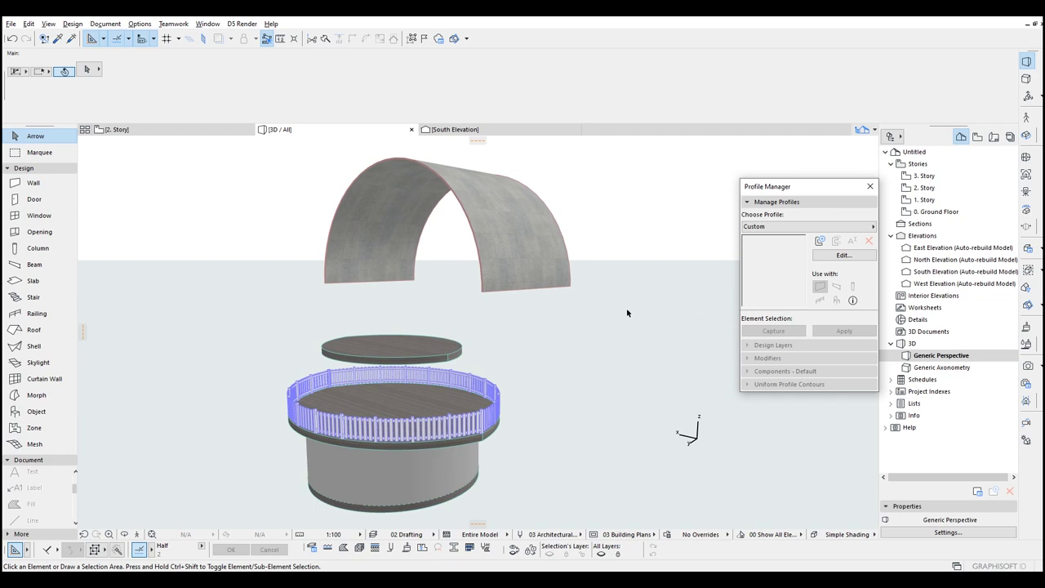
scroll(596, 280, "up", 2)
left_click(509, 194)
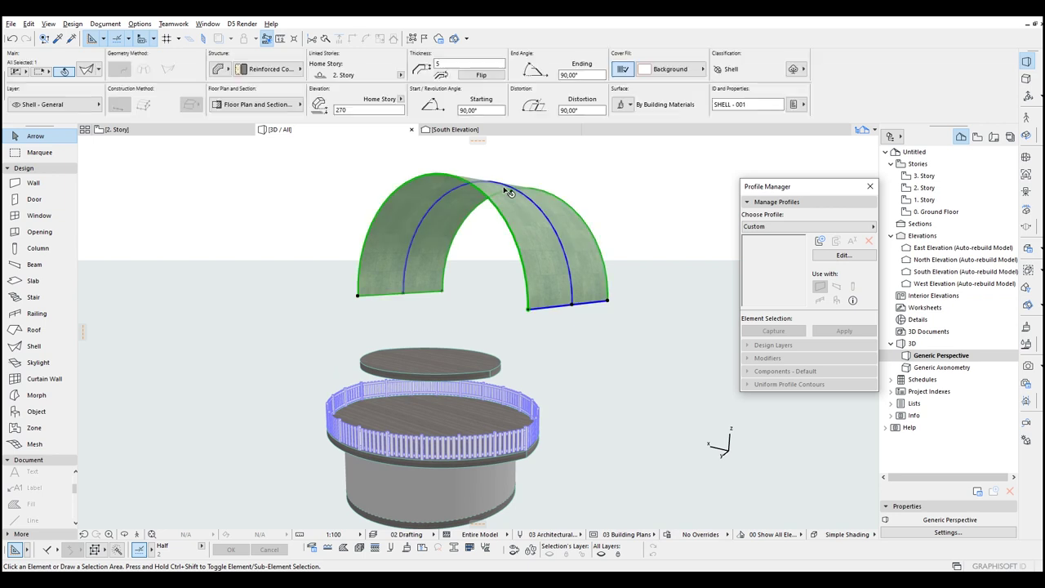
scroll(508, 190, "up", 3)
left_click(500, 185)
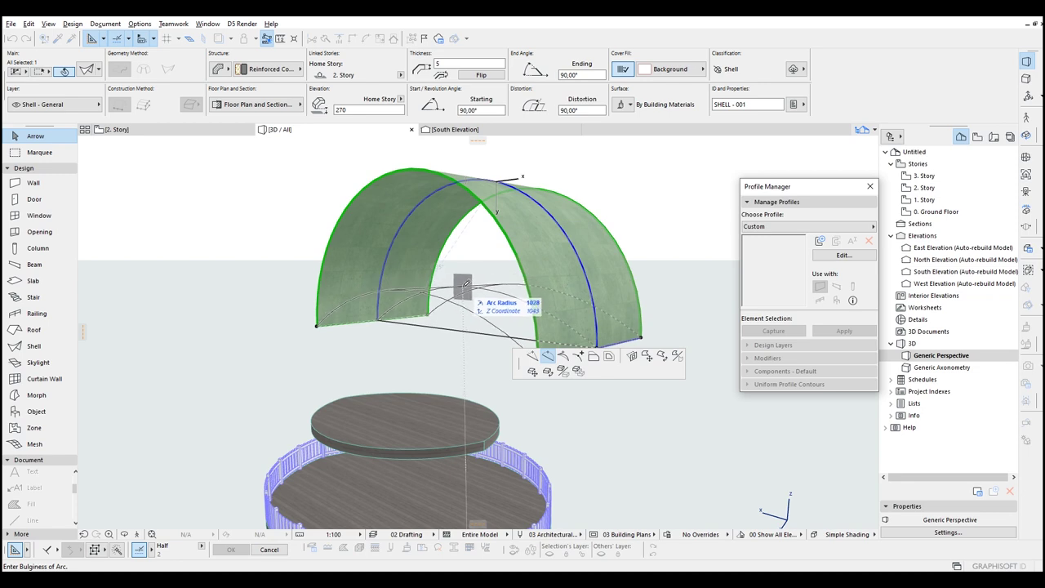
left_click(478, 290)
middle_click_drag(151, 329, 374, 381, "shift")
left_click(240, 339)
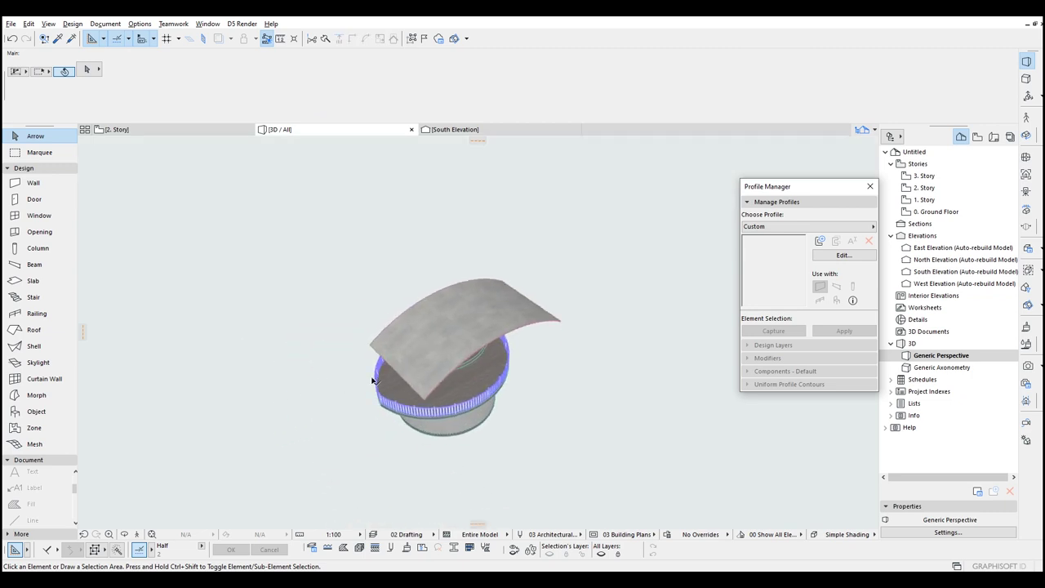
Step: Check the curved roof shell against the stories in the South Elevation, and close that view
left_click(951, 271)
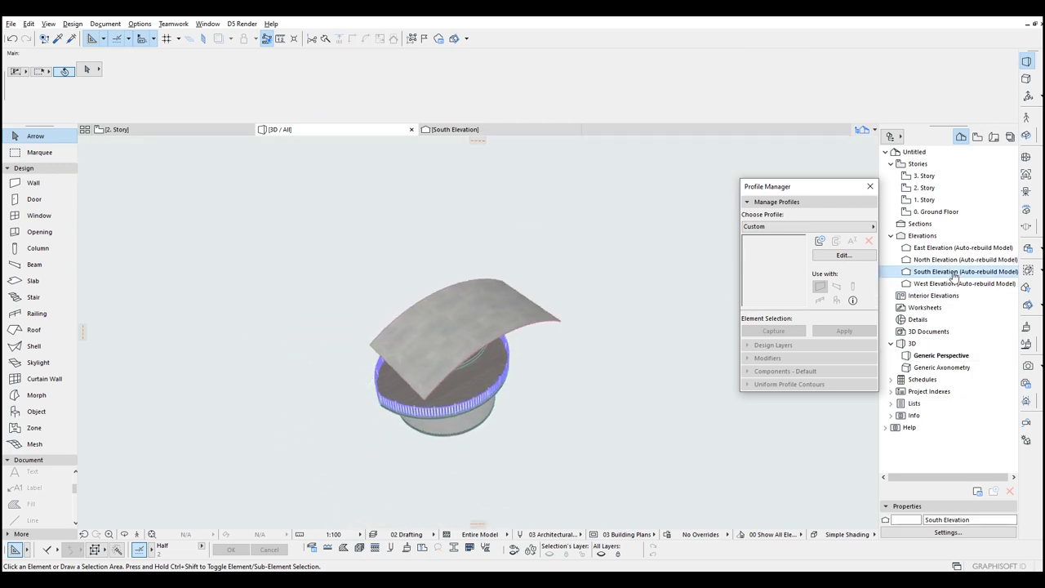
left_click(447, 131)
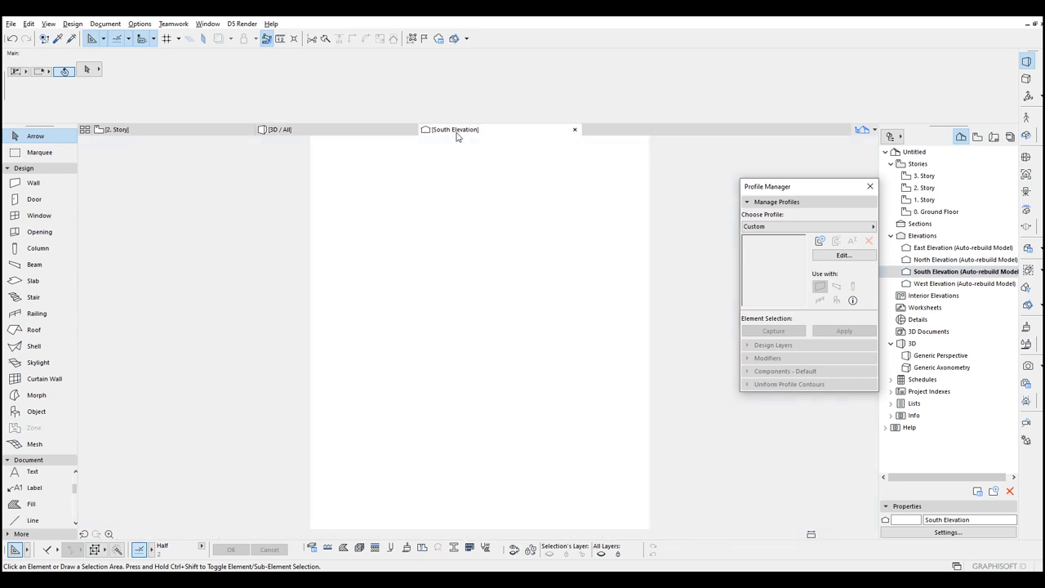
scroll(430, 201, "up", 3)
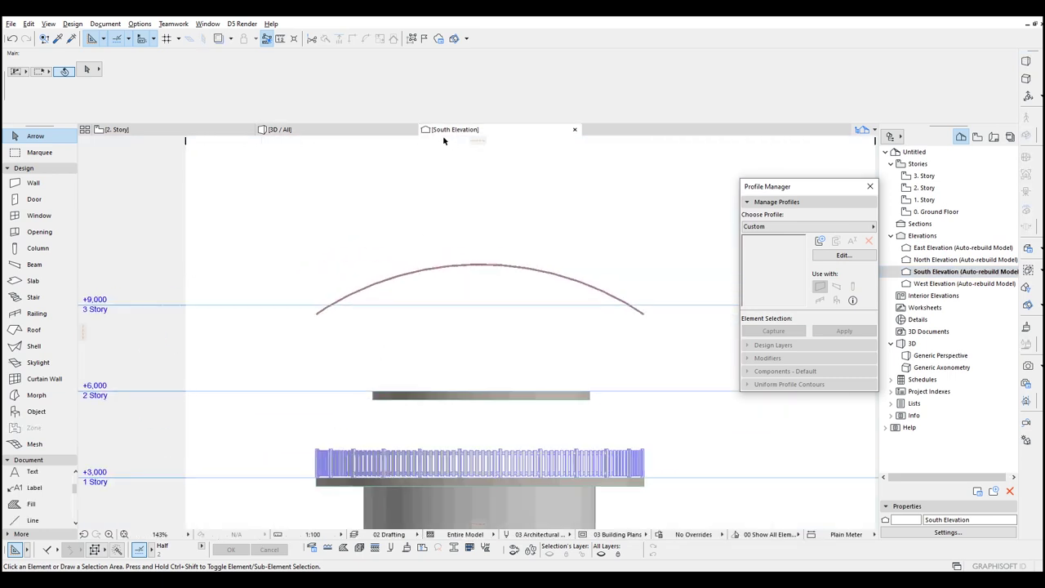
left_click(575, 129)
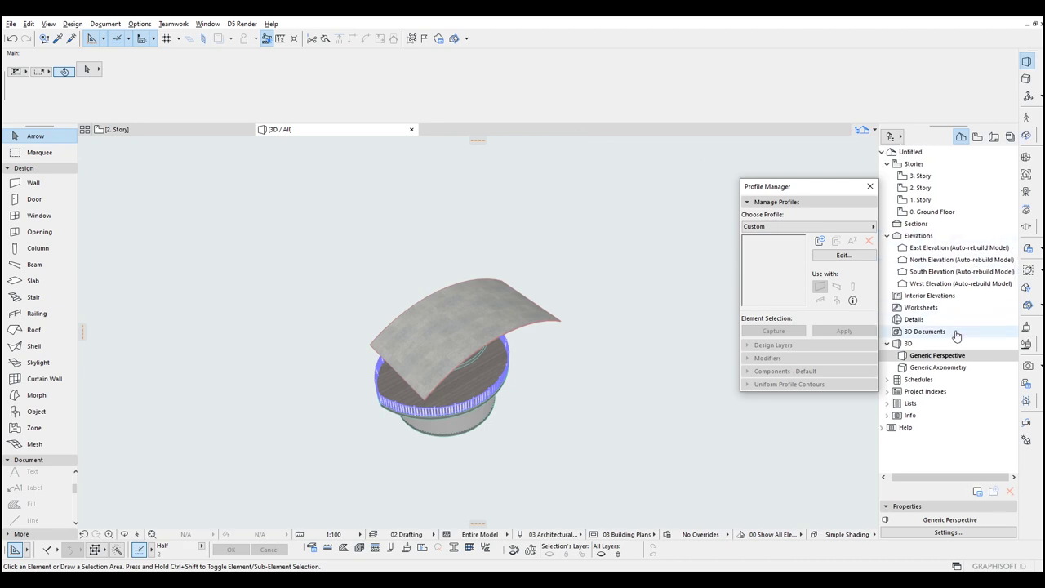
Step: Open the West Elevation and select the curved roof shell above the upper slab
left_click(184, 130)
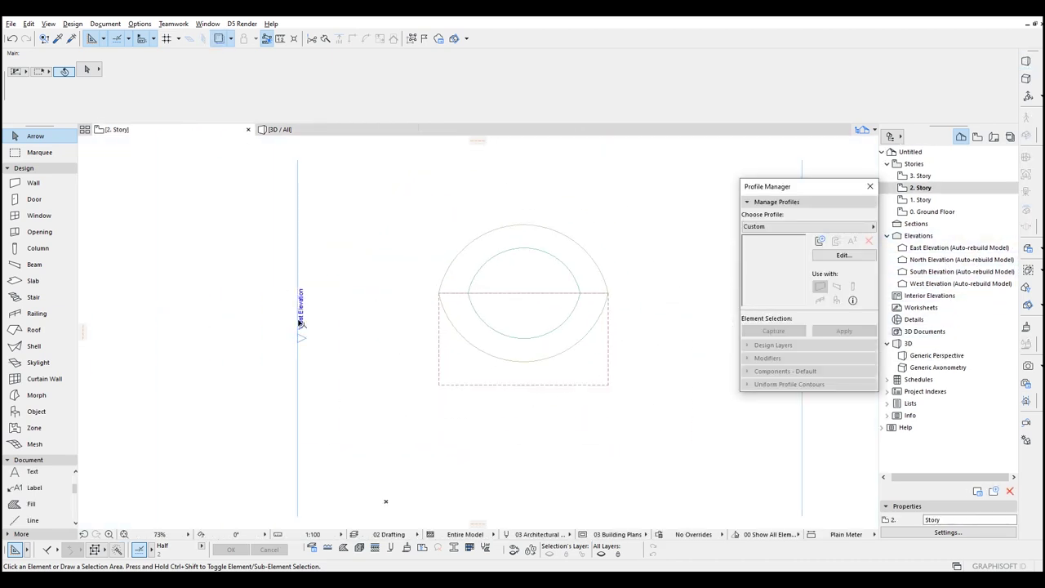
double_click(923, 283)
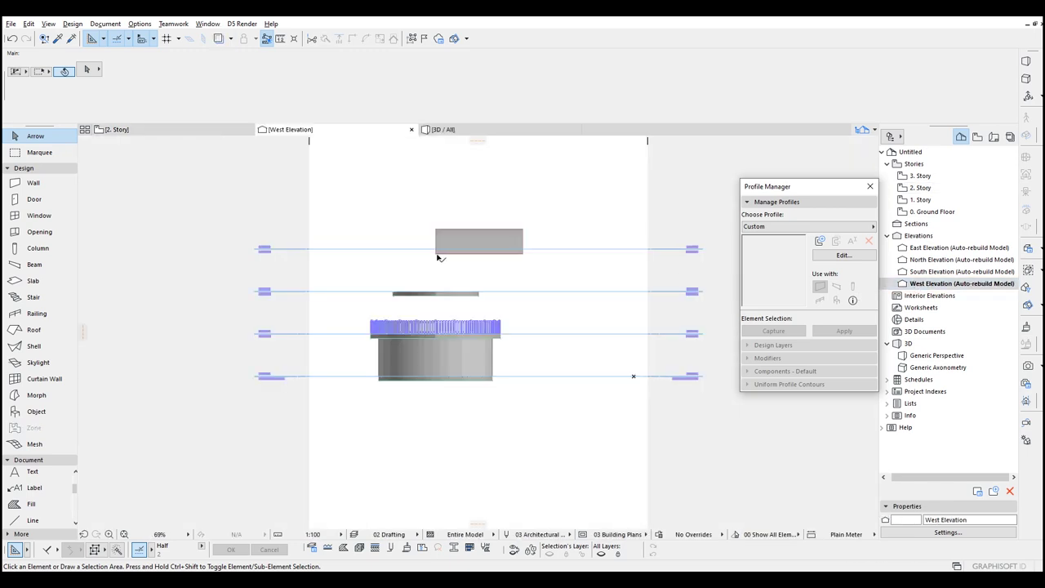
scroll(437, 259, "up", 3)
scroll(467, 218, "up", 2)
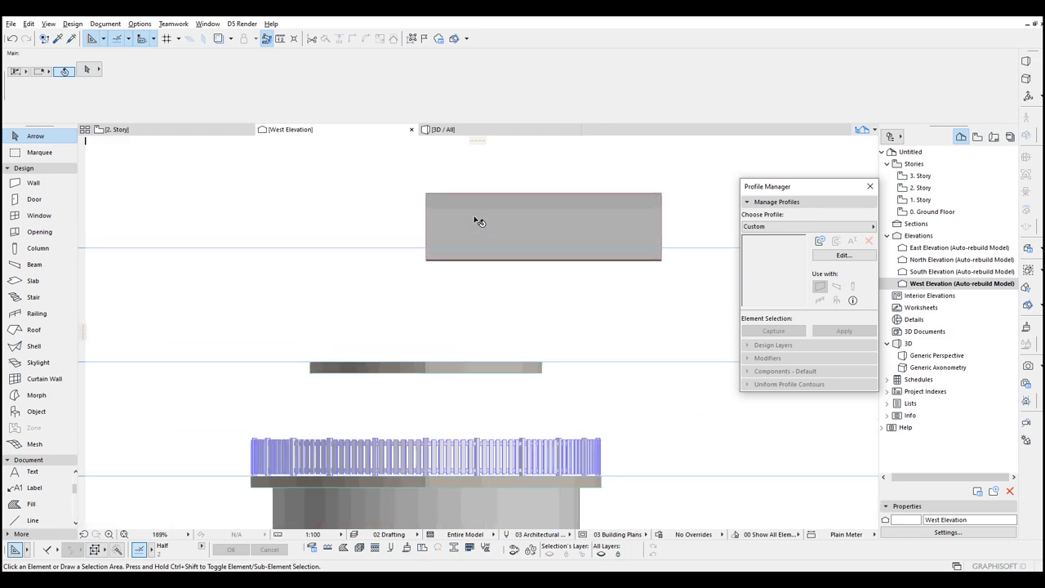
left_click(478, 216)
middle_click_drag(531, 318, 547, 261)
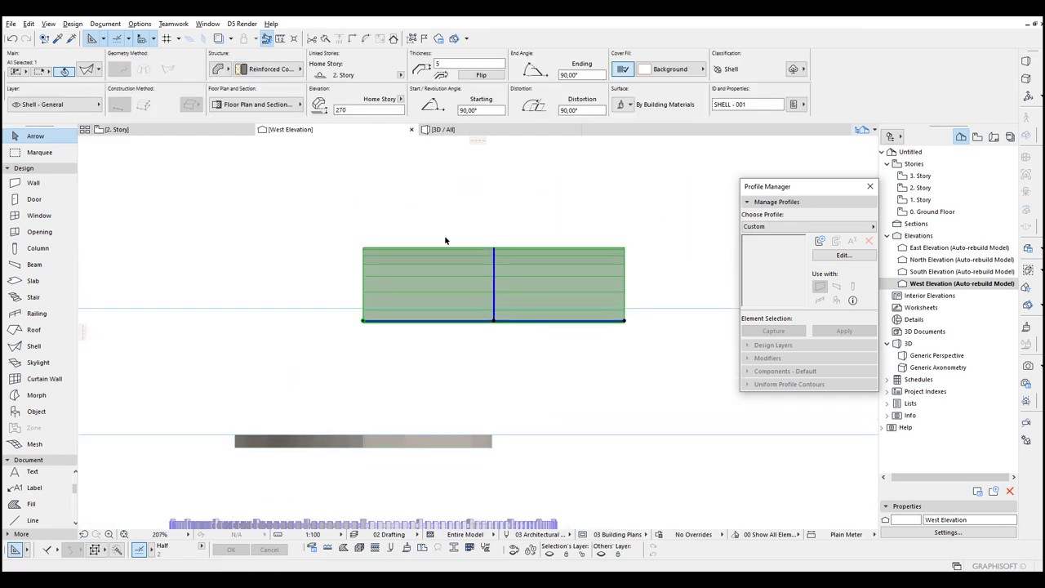
scroll(375, 236, "up", 2)
key("ctrl+e")
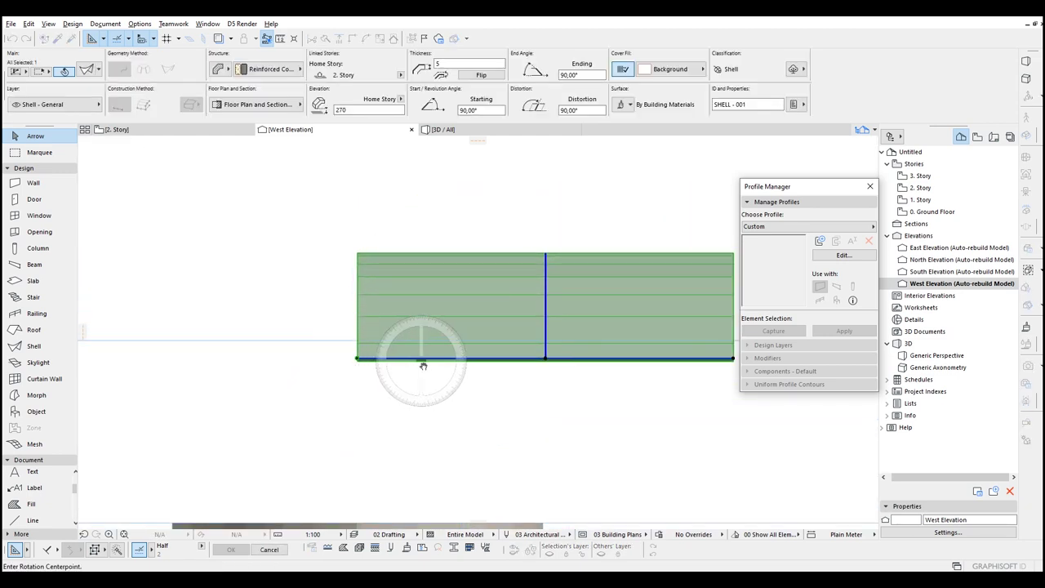
middle_click_drag(422, 364, 408, 346)
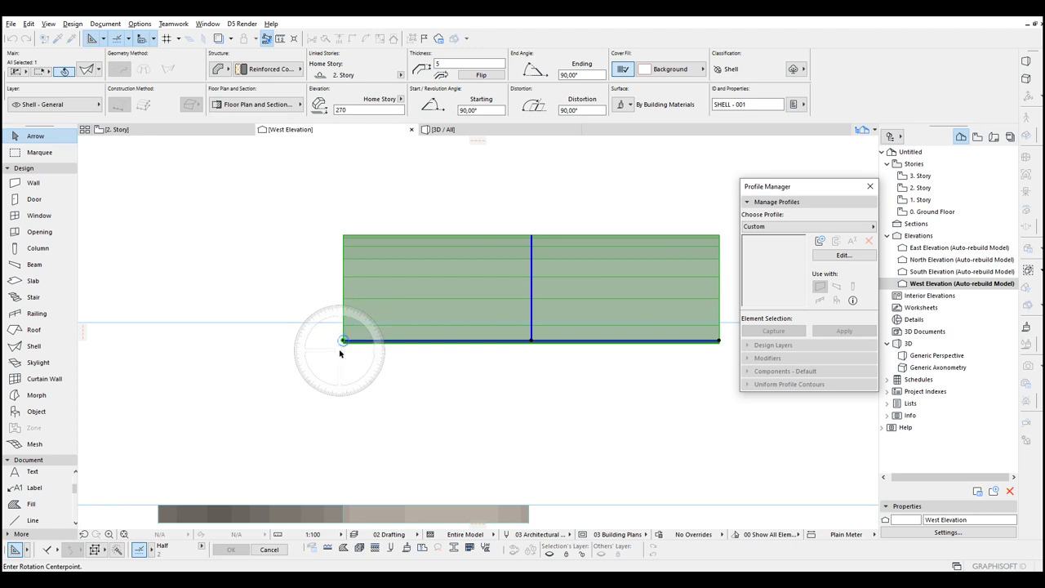
left_click(343, 341)
scroll(382, 351, "down", 3)
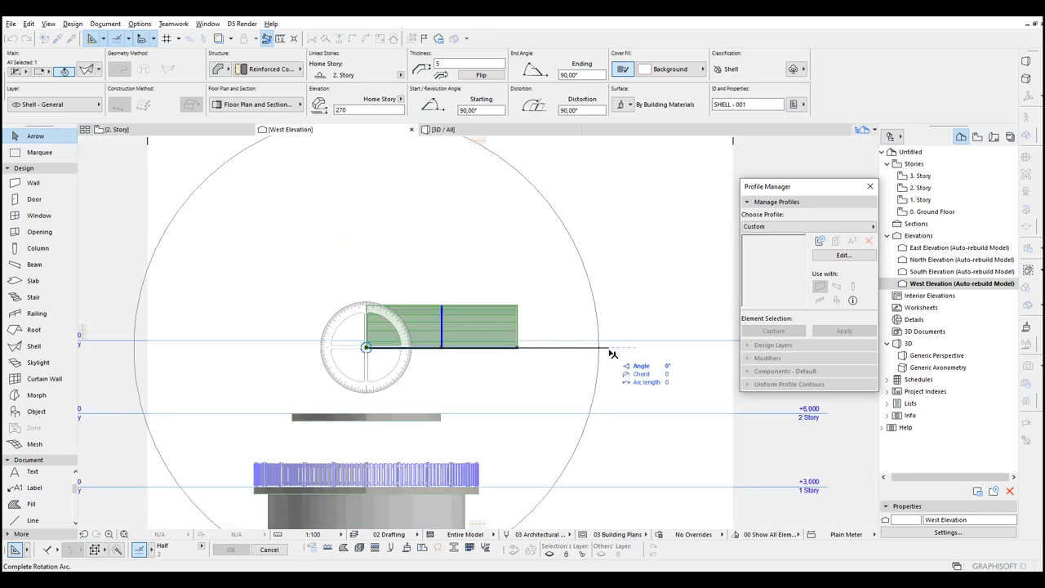
key("Escape")
Step: Rotate the roof shell clockwise about its lower left corner so its opposite end drops close to the 2. Story level
right_click(366, 350)
mouse_move(500, 155)
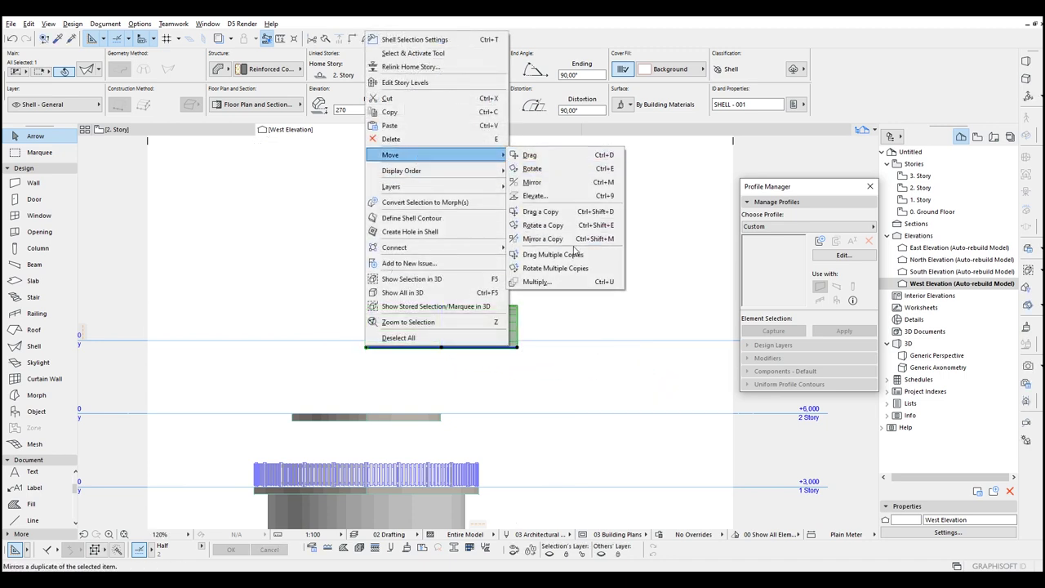
left_click(529, 168)
left_click(366, 347)
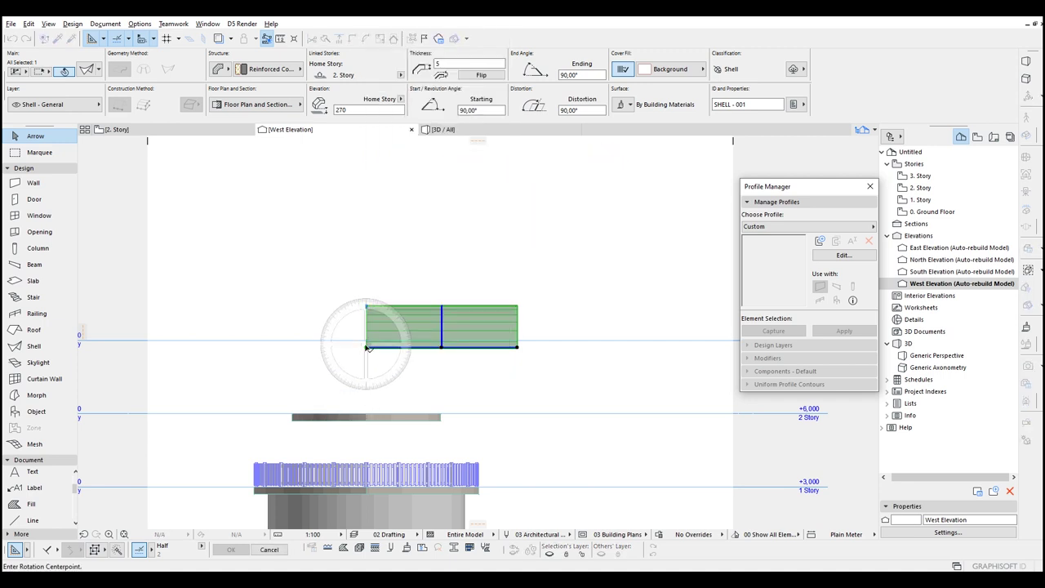
left_click(597, 349)
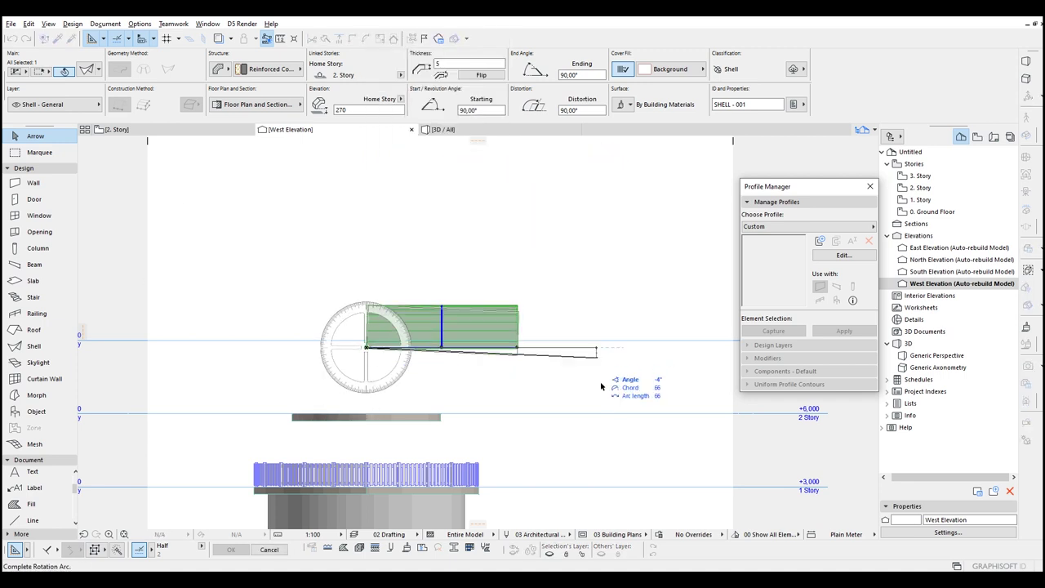
left_click(603, 454)
scroll(373, 383, "up", 4)
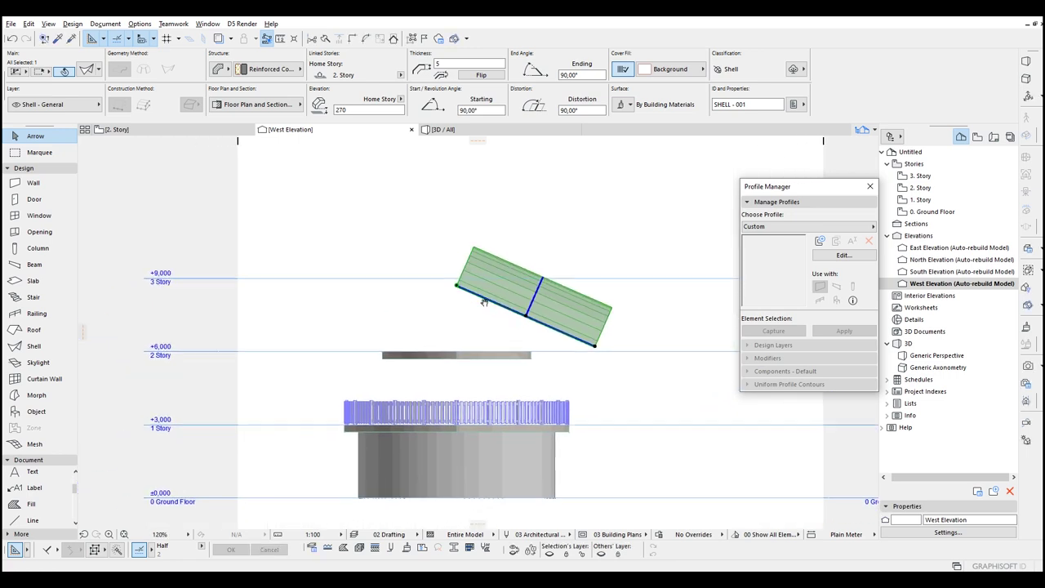
Step: In the 2. Story plan, move the tilted roof shell 61 straight up so its curved upper edge meets the slab's straight edge
double_click(920, 188)
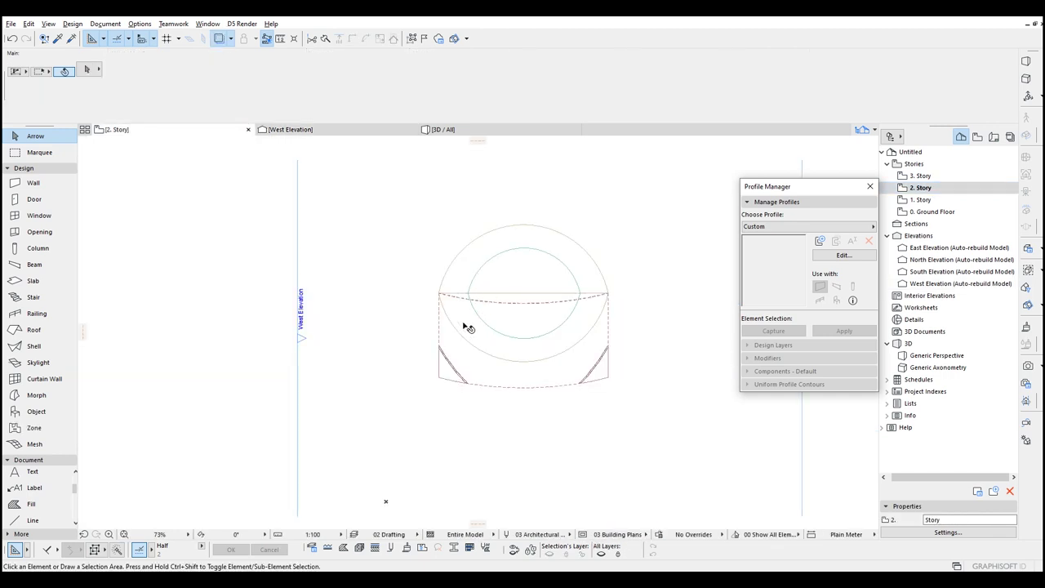
left_click(602, 331)
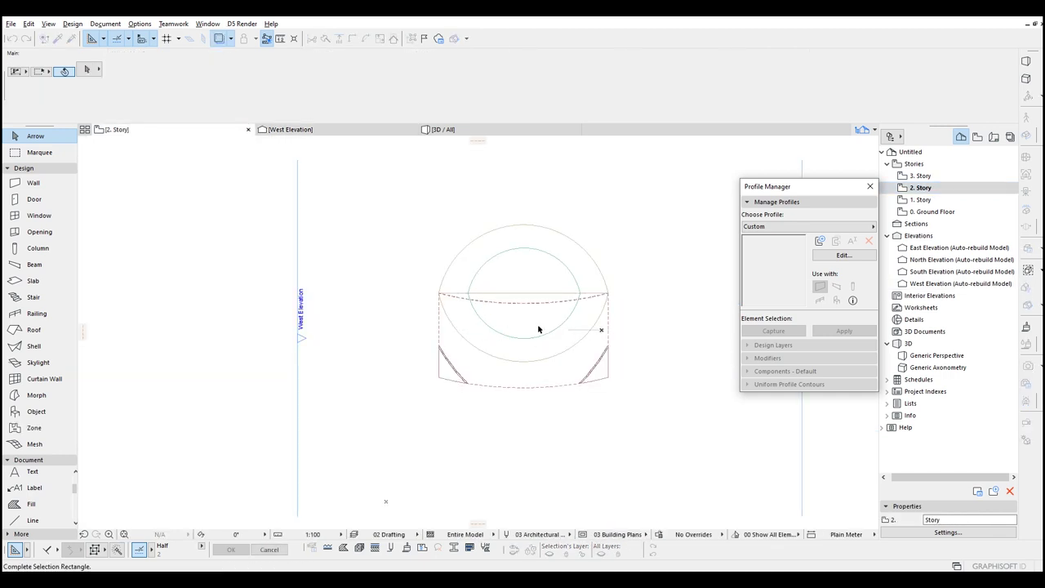
left_click(585, 300)
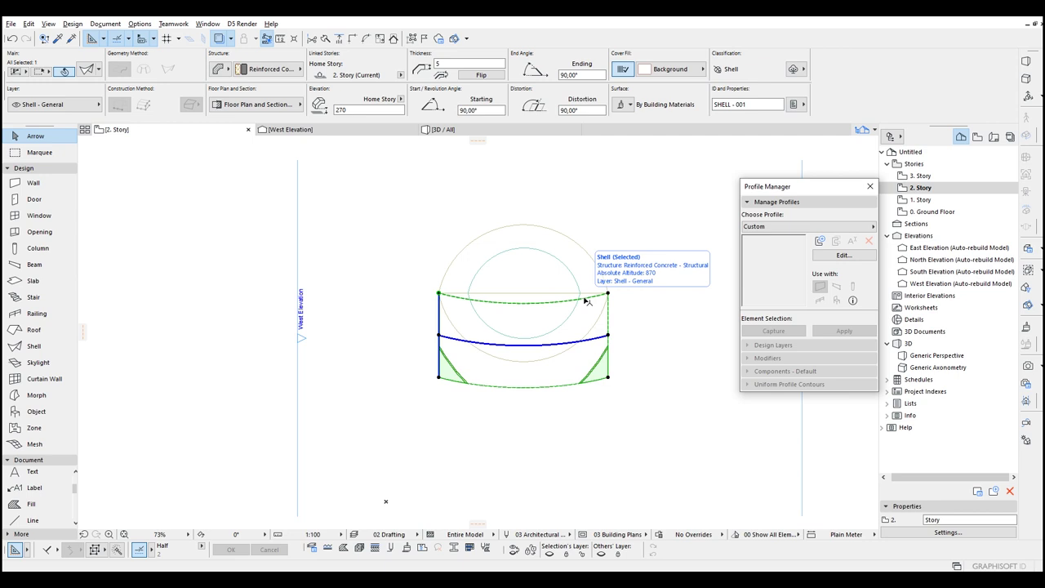
scroll(584, 301, "up", 3)
scroll(445, 335, "up", 2)
scroll(480, 311, "up", 7)
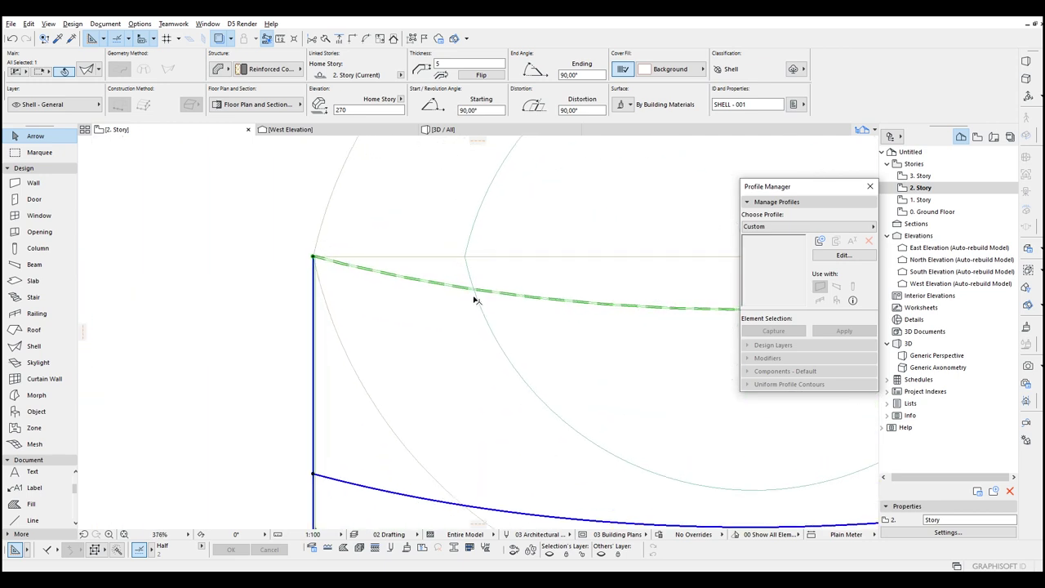
key("ctrl+d")
left_click(443, 423)
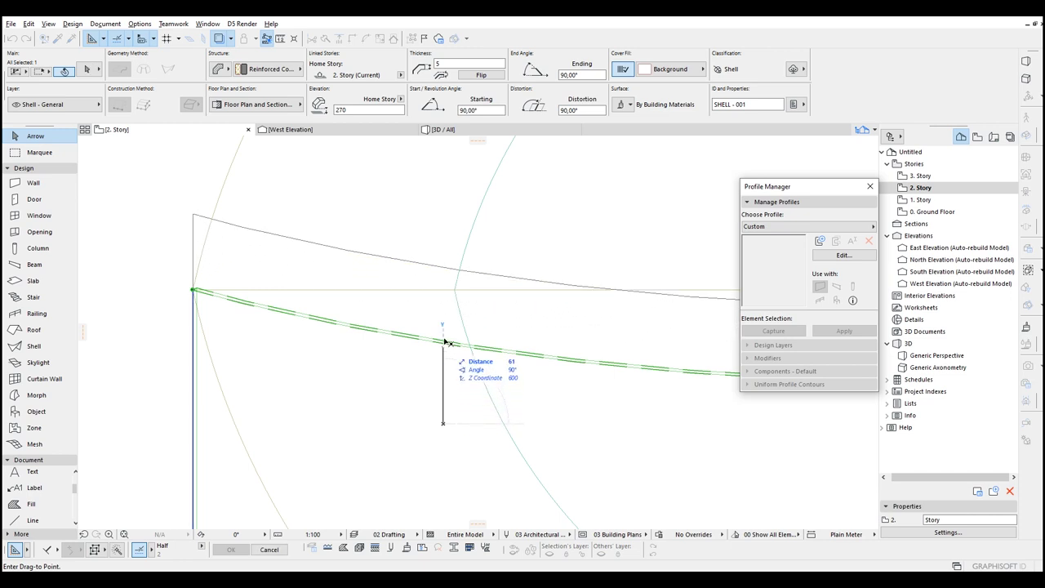
left_click(445, 342)
middle_click_drag(549, 299, 450, 376)
scroll(455, 377, "down", 8)
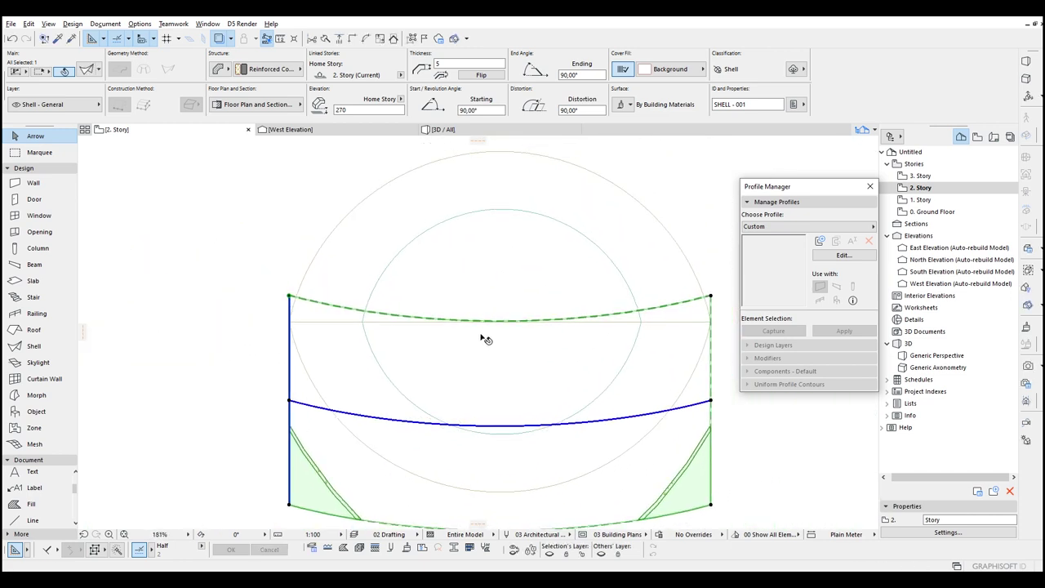
scroll(481, 326, "up", 8)
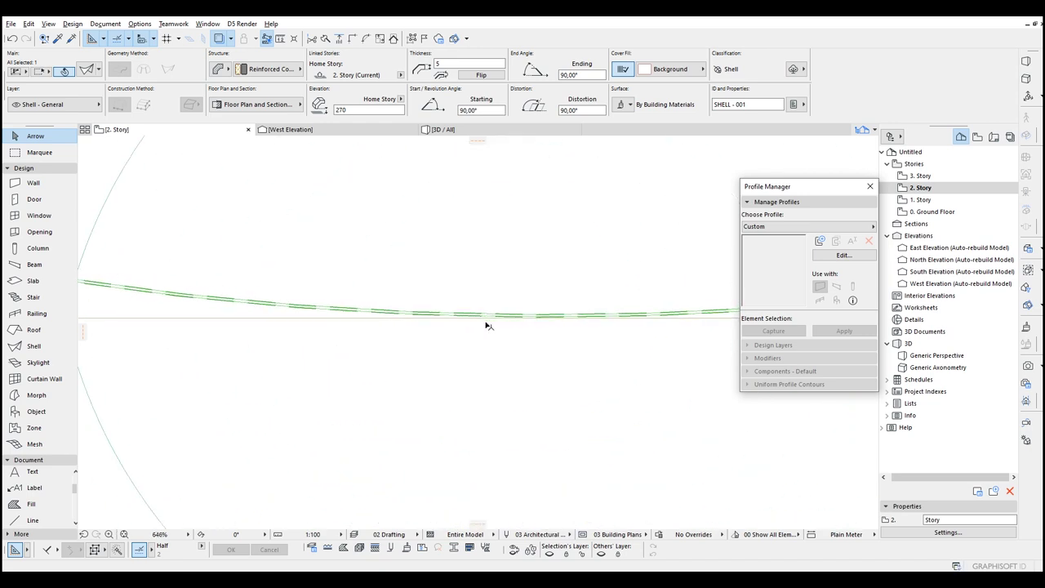
middle_click_drag(593, 312, 519, 323)
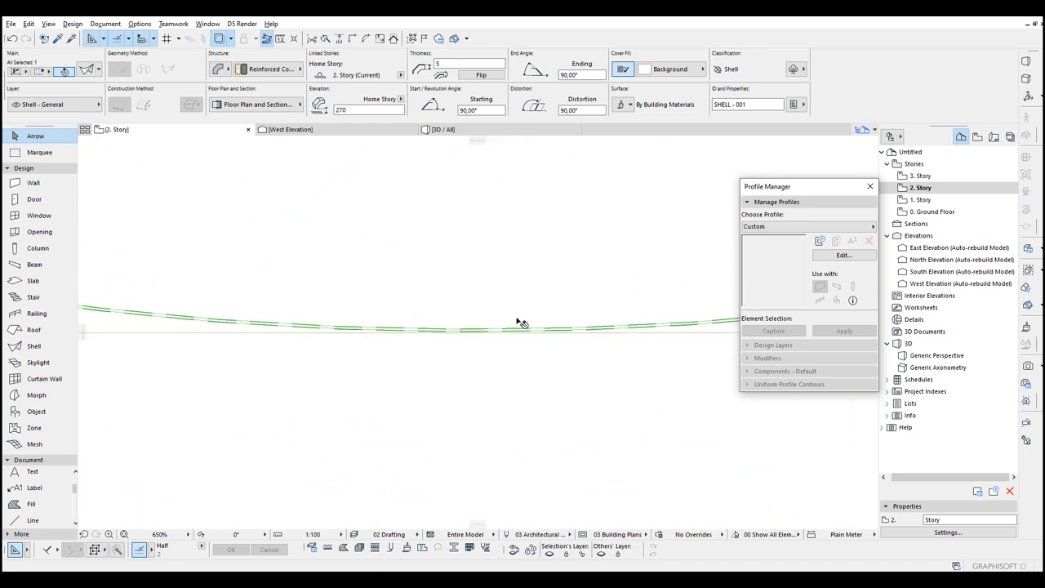
scroll(477, 318, "down", 1)
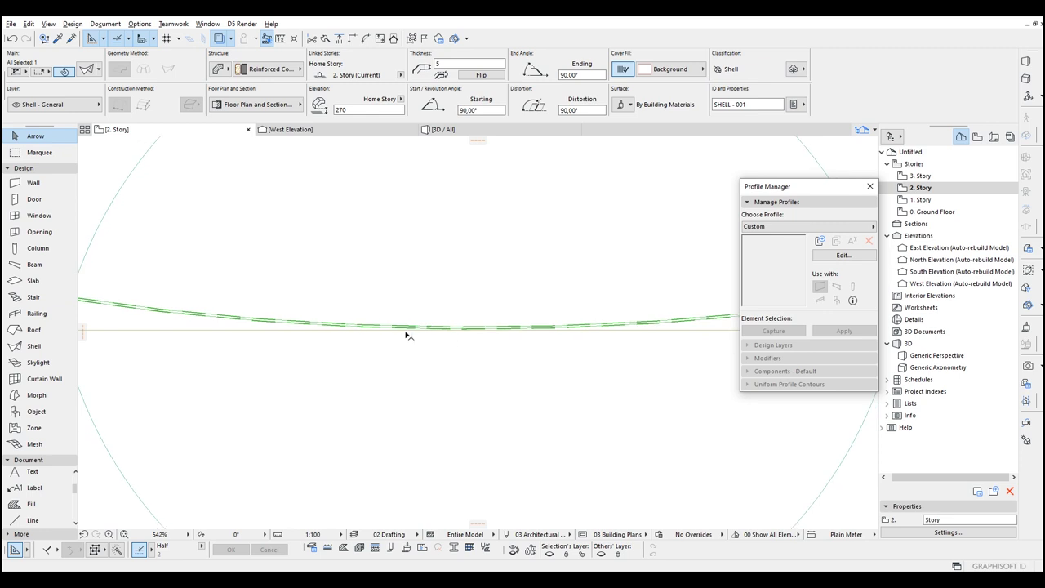
scroll(505, 335, "down", 8)
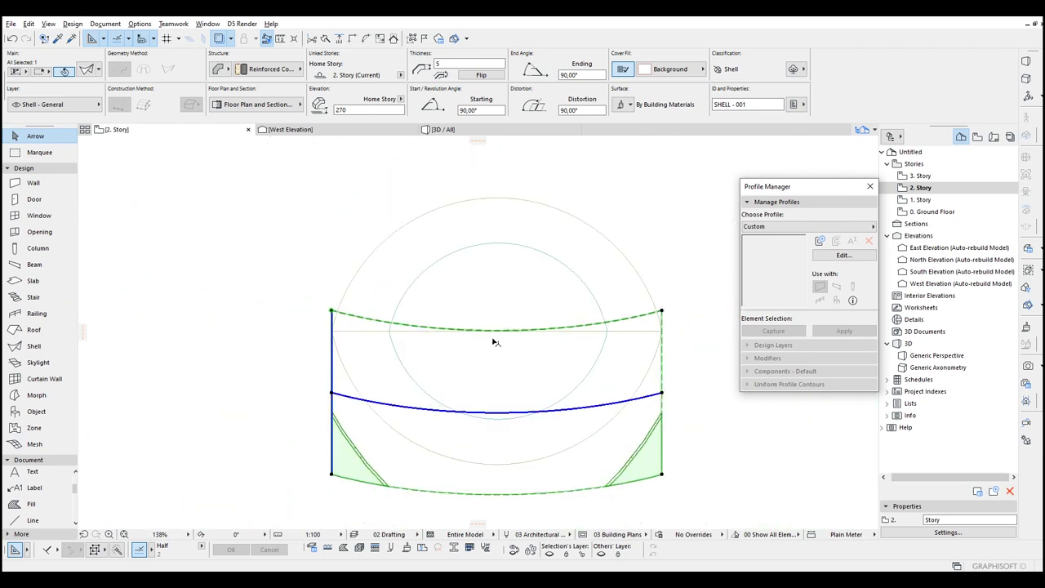
Step: Define a shell contour along the slab's straight edge from left tip to right tip, down to the outer arc's lowest point, and back
right_click(406, 349)
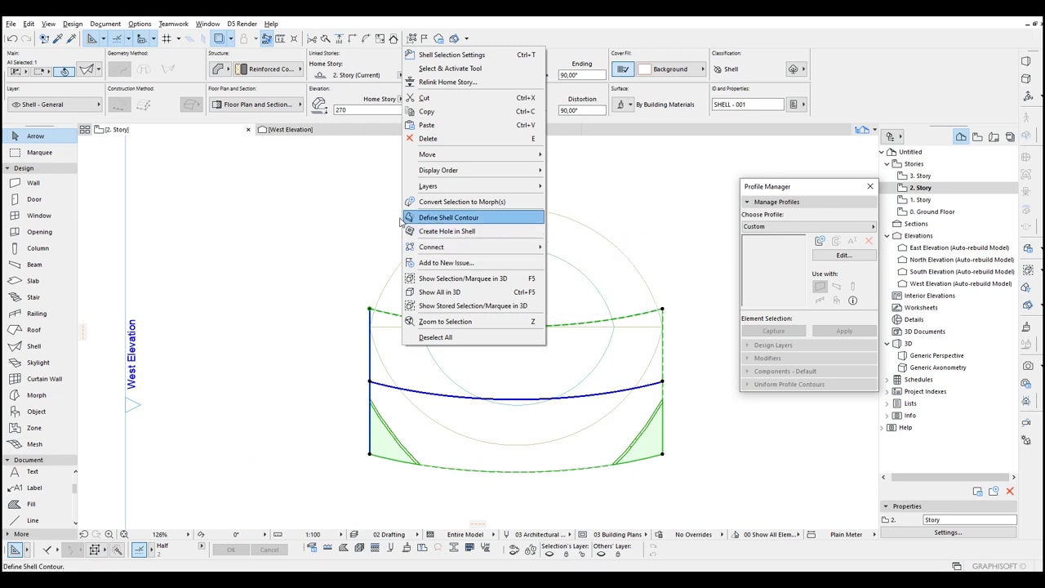
left_click(450, 219)
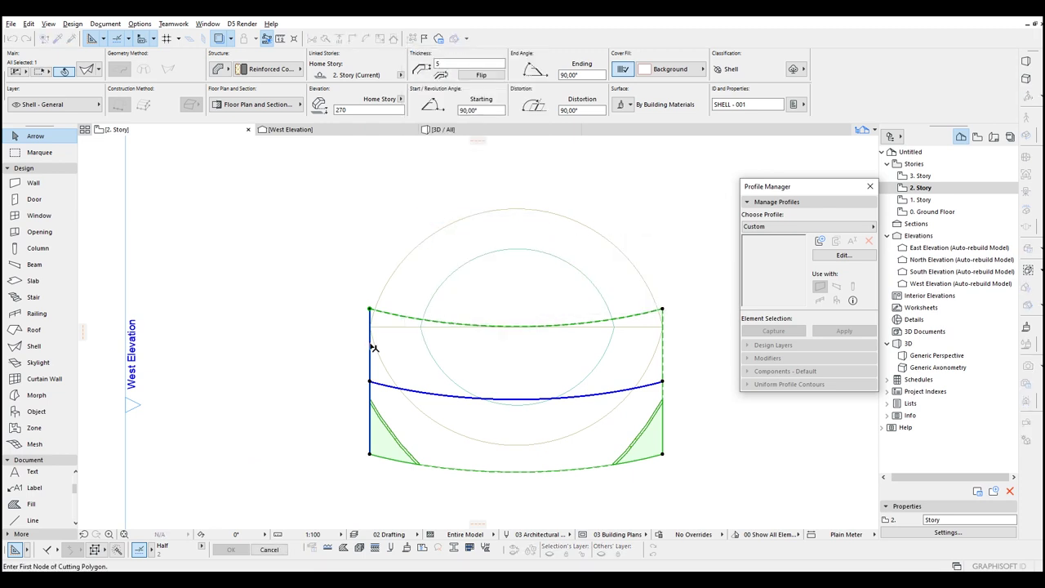
scroll(373, 349, "up", 2)
middle_click_drag(561, 340, 408, 303)
scroll(229, 277, "up", 4)
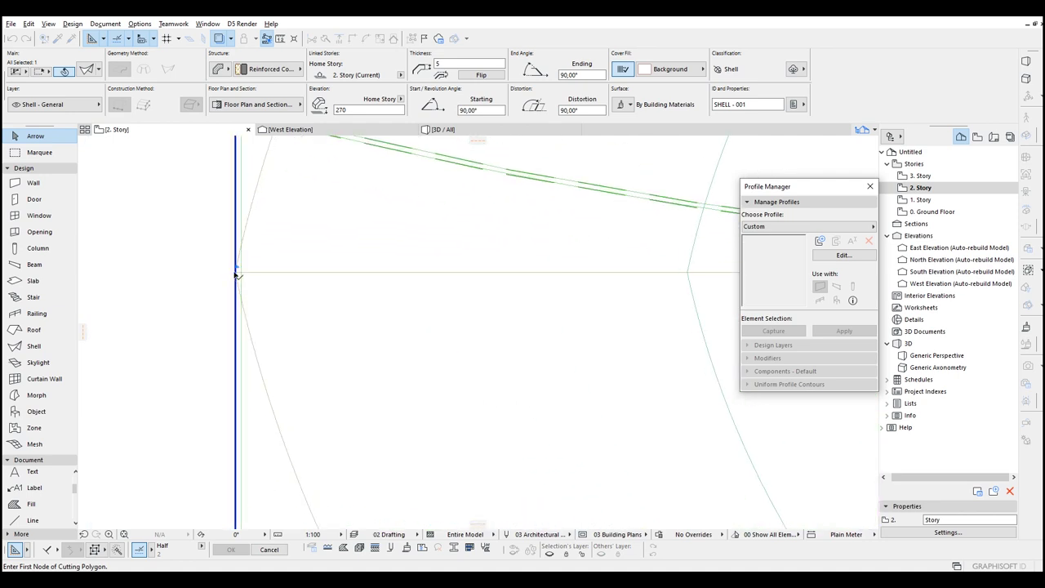
left_click(237, 270)
scroll(245, 271, "down", 2)
middle_click_drag(486, 283, 409, 293)
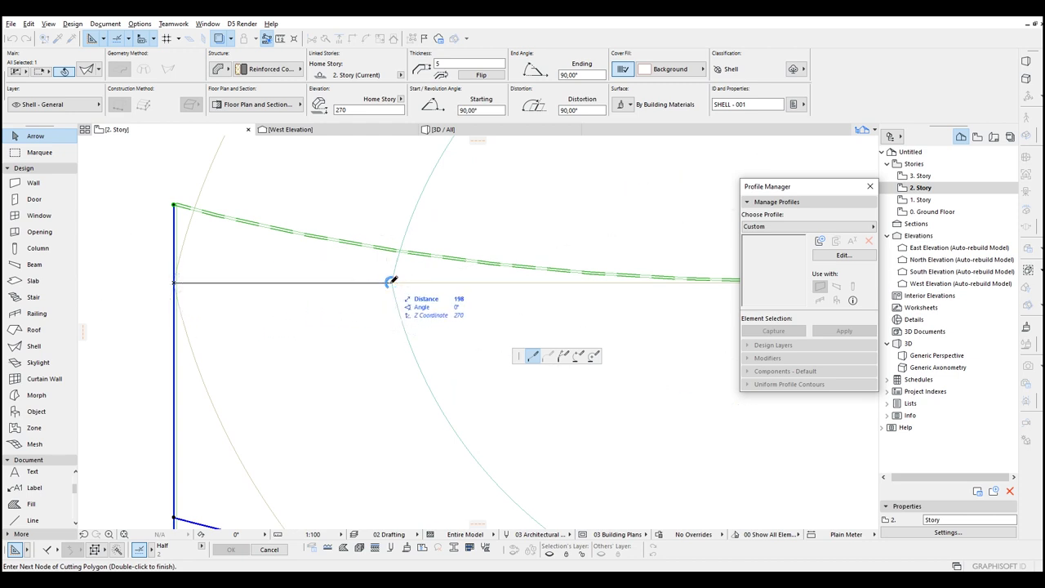
scroll(346, 302, "down", 3)
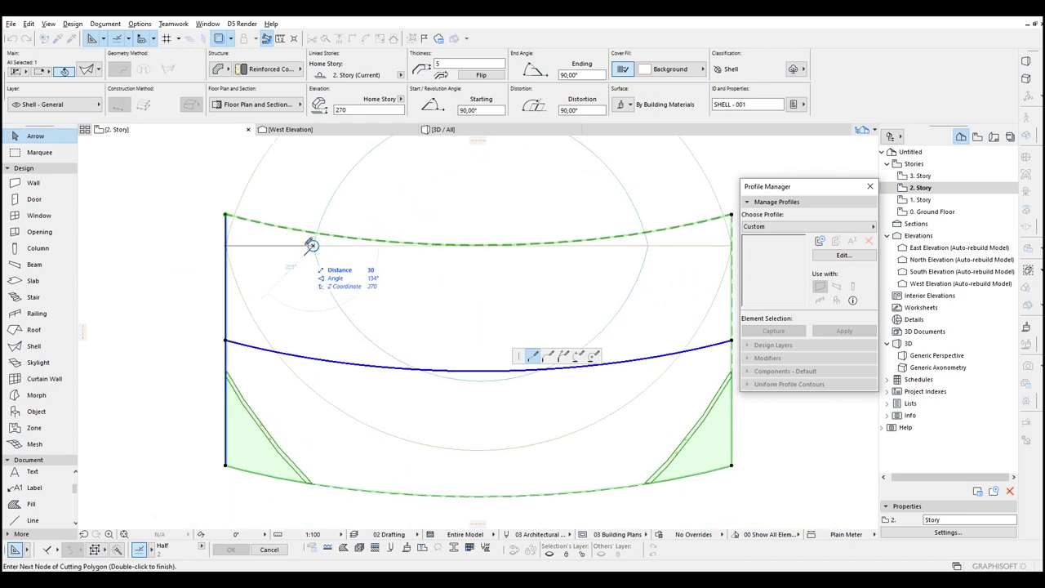
middle_click_drag(315, 245, 197, 262)
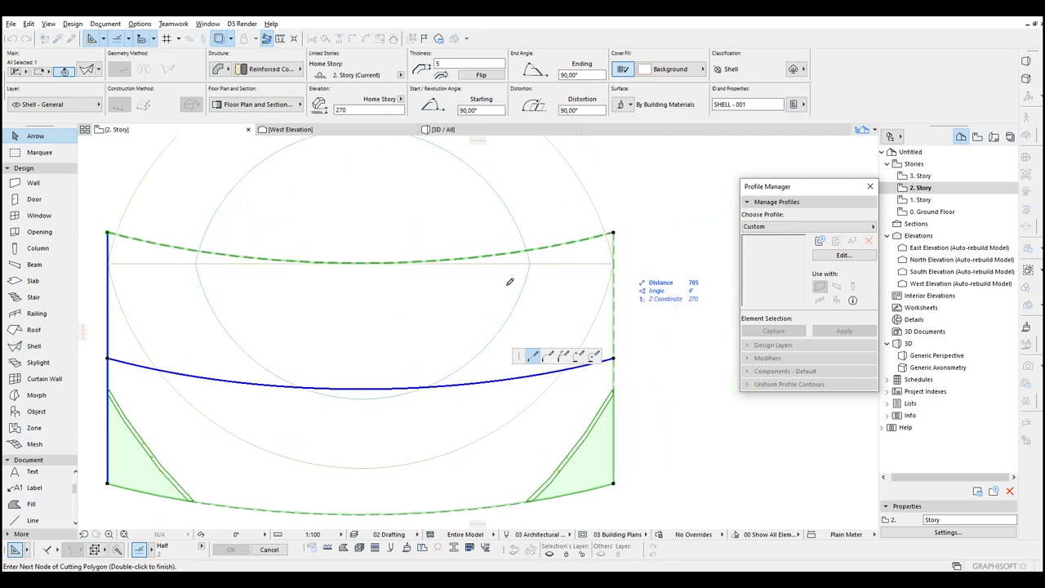
left_click(530, 263)
scroll(531, 262, "up", 3)
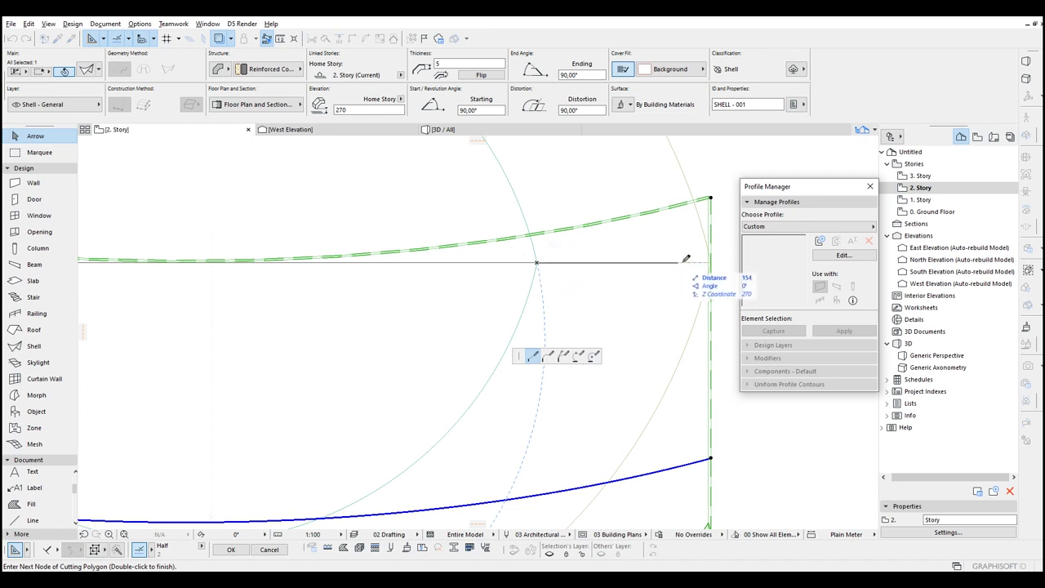
left_click(712, 260)
scroll(552, 197, "down", 3)
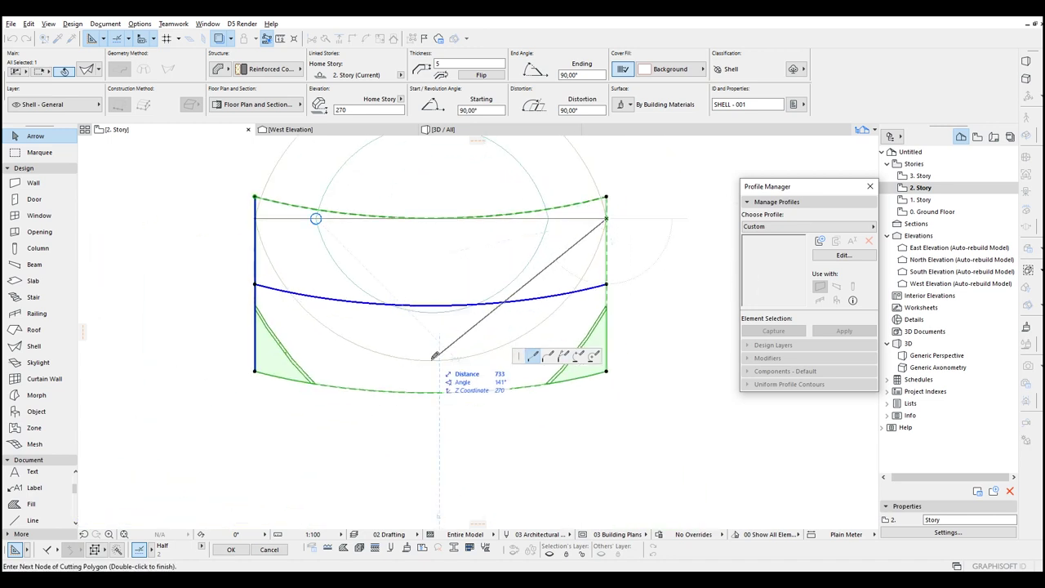
left_click(432, 359)
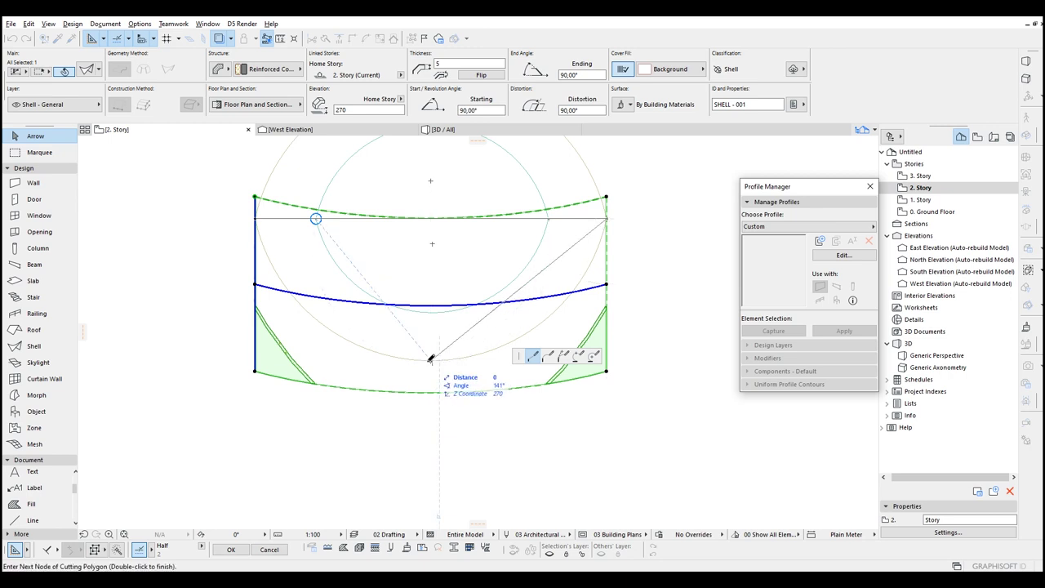
left_click(256, 219)
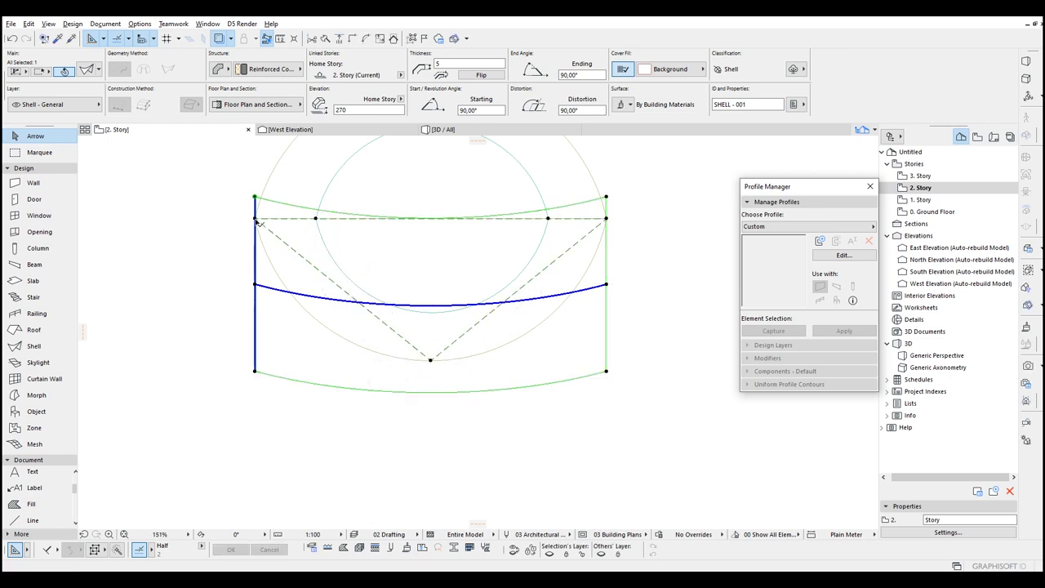
Step: Curve the contour's left slanted edge outward so it follows the outer slab arc
scroll(320, 279, "up", 4)
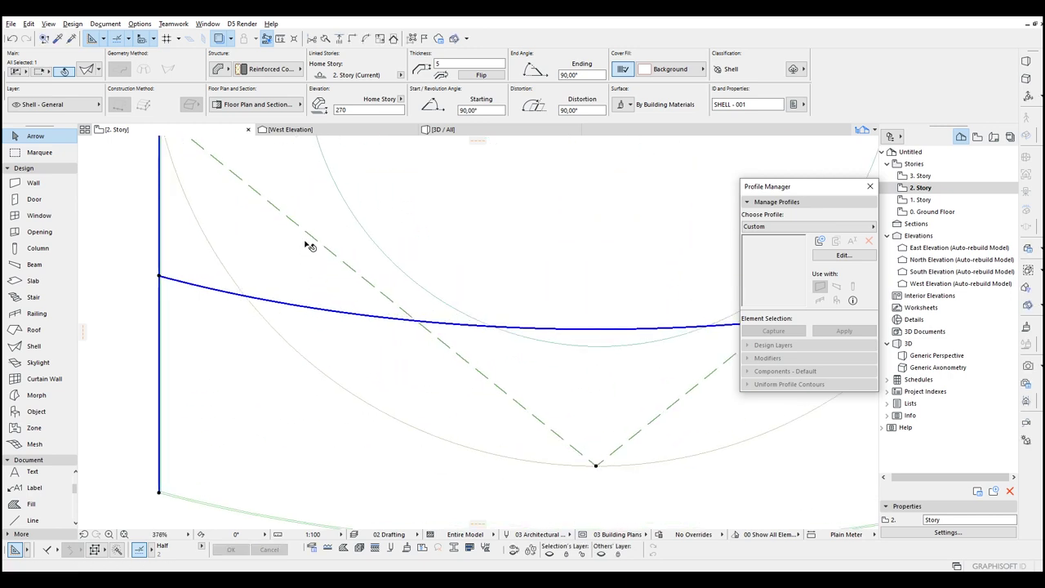
left_click(296, 223)
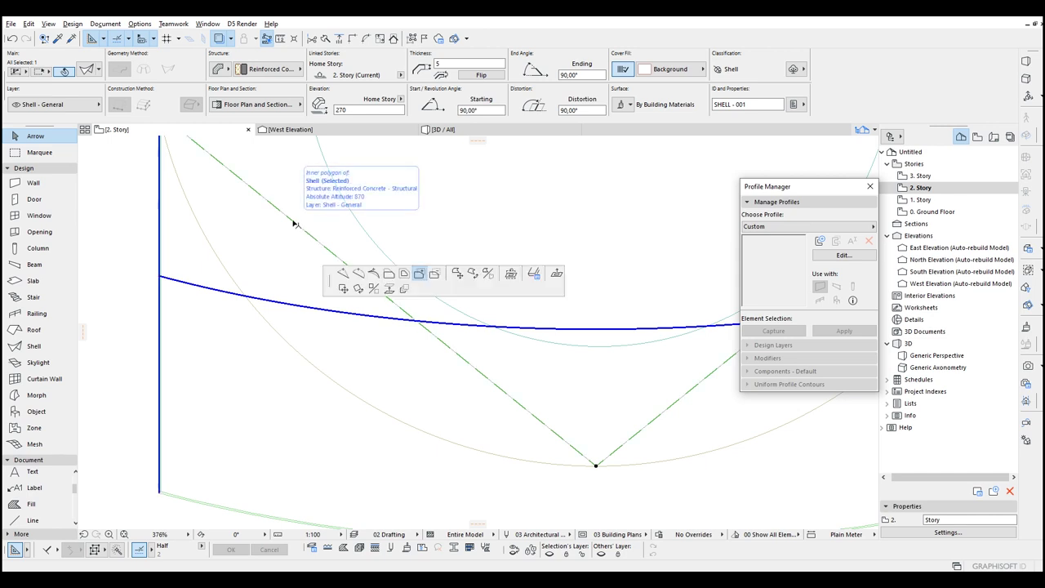
left_click(487, 324)
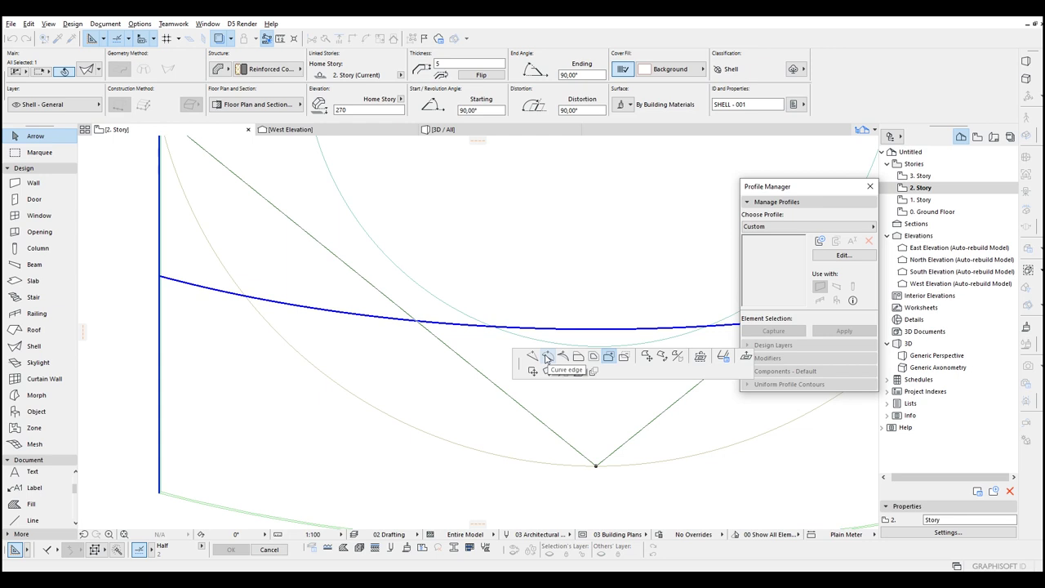
left_click(345, 388)
middle_click_drag(517, 397, 305, 383)
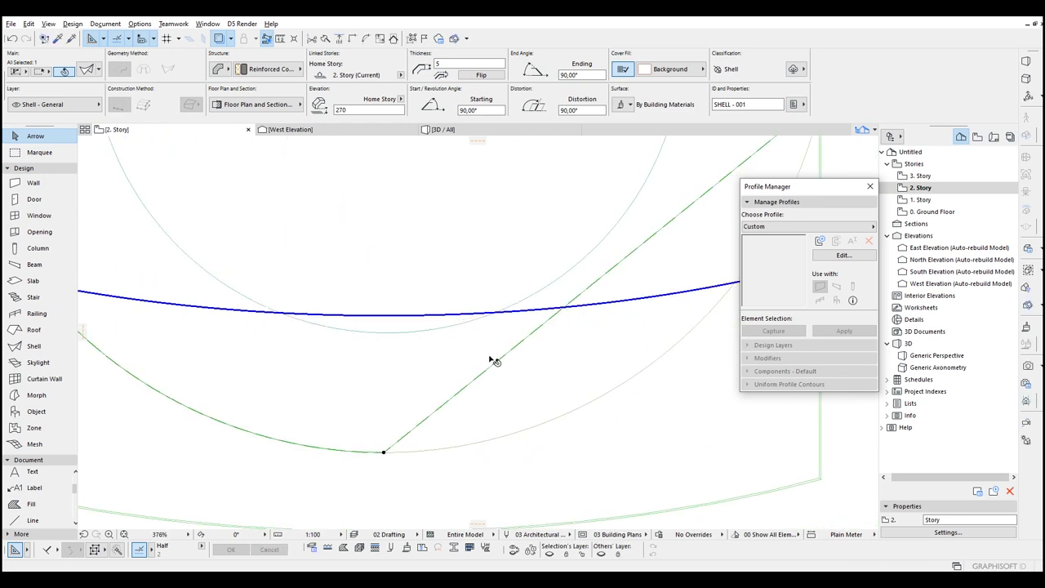
Step: Curve the contour's right slanted edge along the outer slab arc and shape the roof shell's inner boundary to the inner slab's arc
left_click(494, 364)
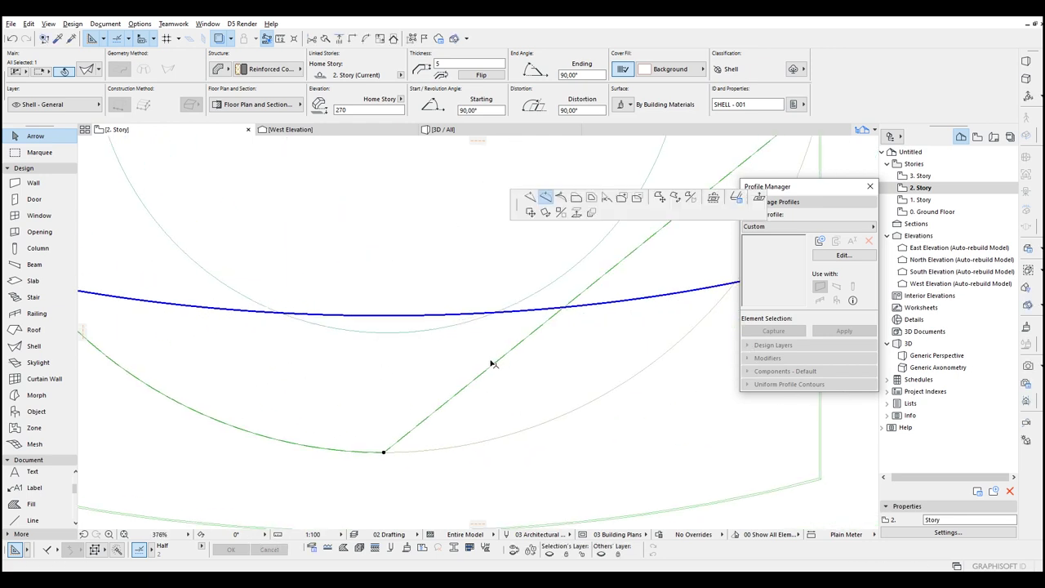
left_click(514, 433)
scroll(508, 433, "down", 4)
left_click(541, 274)
middle_click_drag(541, 280, 444, 276)
left_click(398, 324)
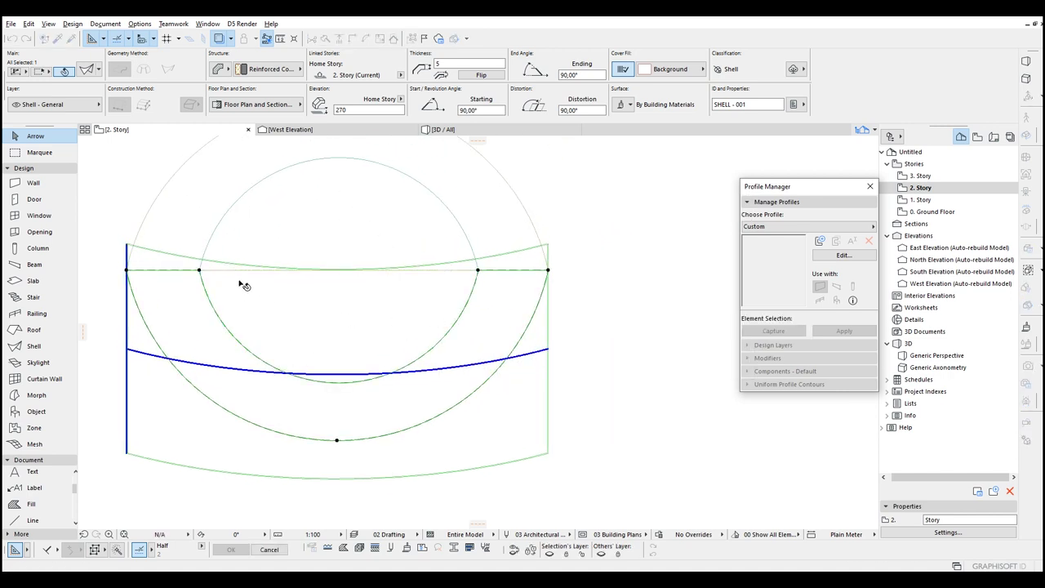
middle_click_drag(242, 283, 490, 373)
left_click(312, 289)
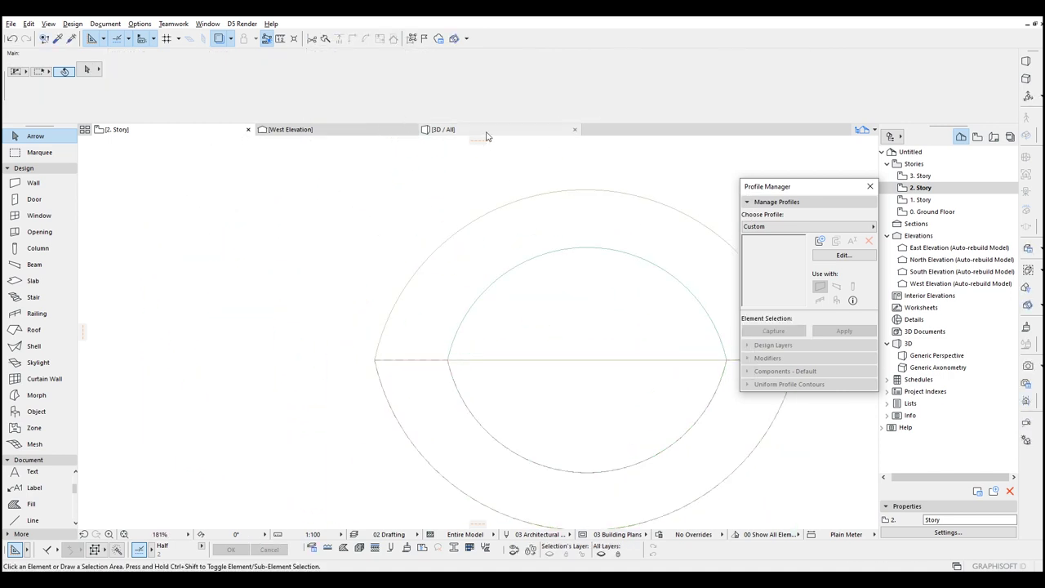
Step: In the 3D view, override all three surfaces of the roof shell with a golden paint material
left_click(464, 129)
middle_click_drag(344, 382, 520, 357, "shift")
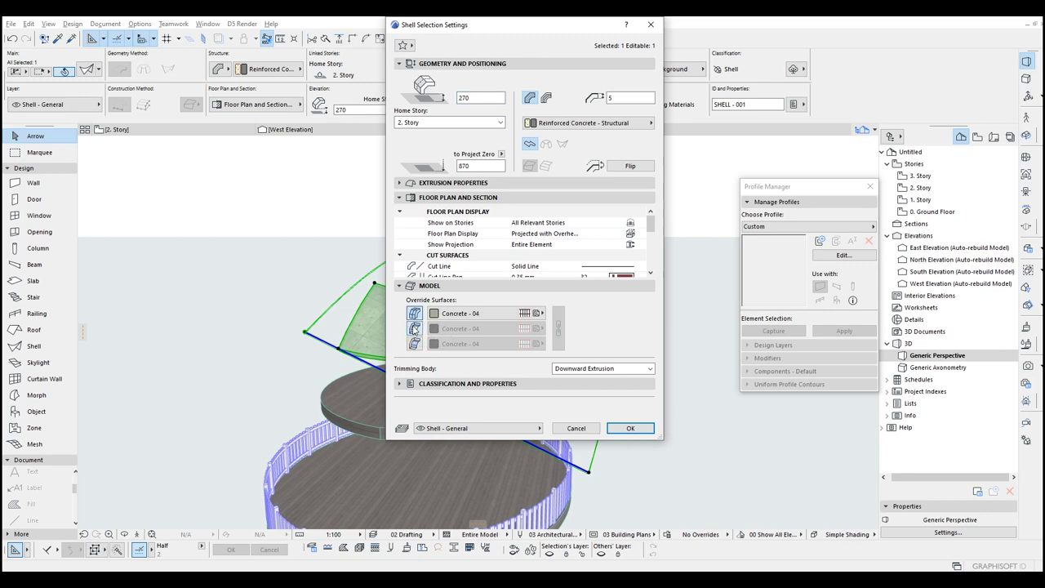
left_click(415, 328)
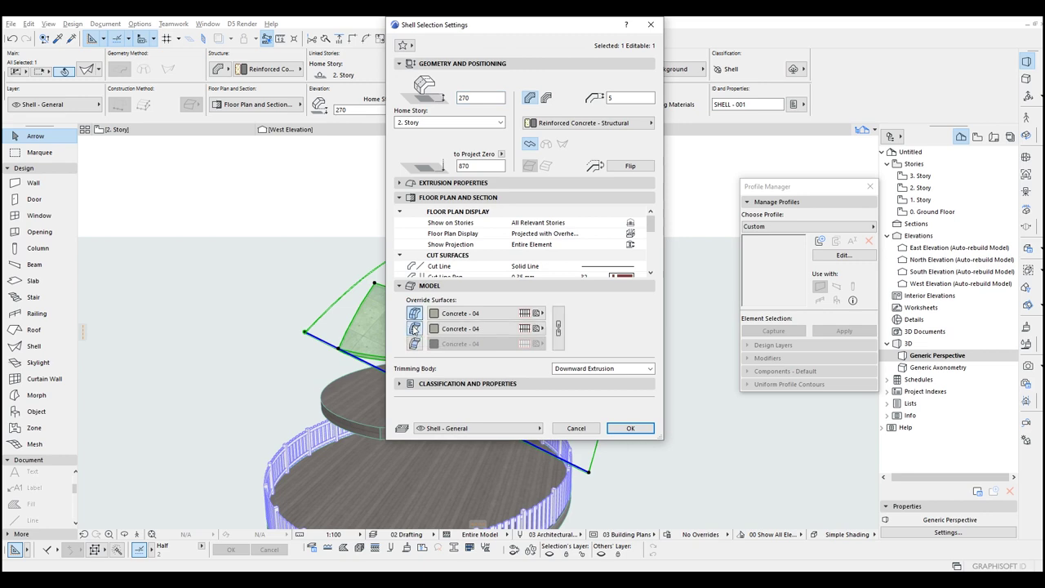
left_click(490, 328)
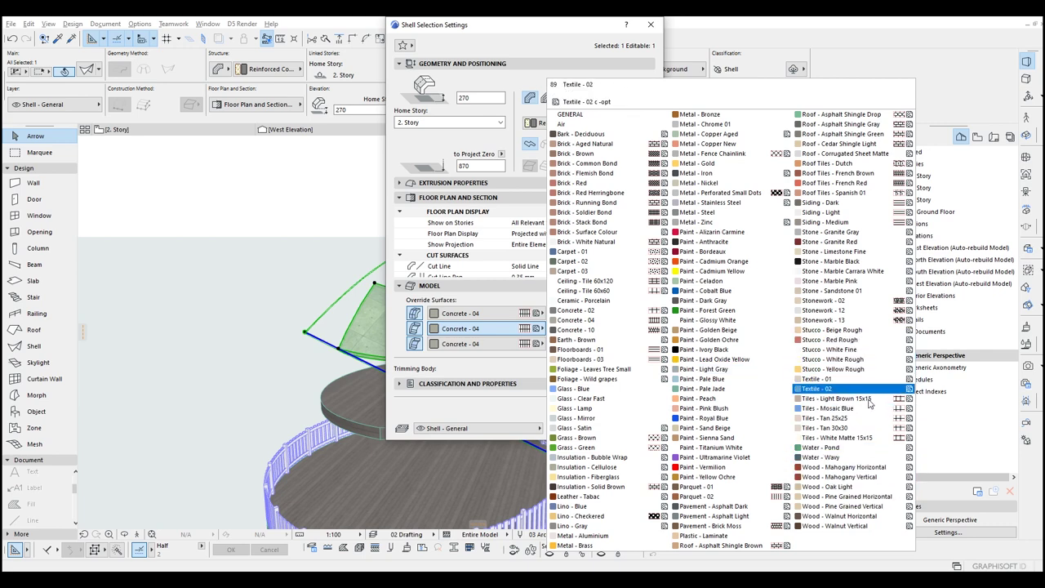
left_click(704, 331)
left_click(630, 428)
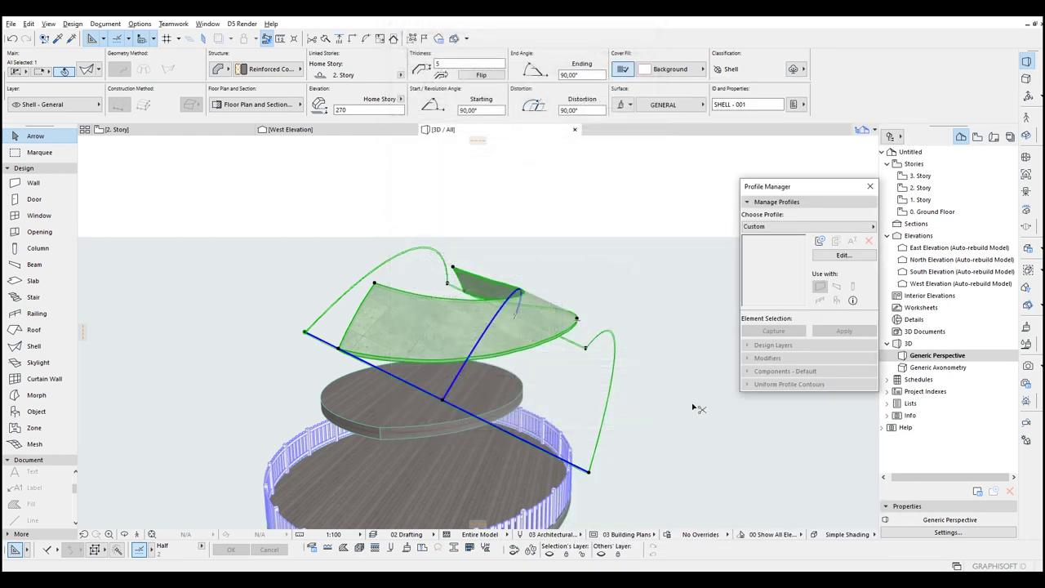
left_click(708, 342)
Step: Compare the painted roof shell in 3D with the roofs in the bamboo house reference photo
middle_click_drag(694, 344, 455, 302, "shift")
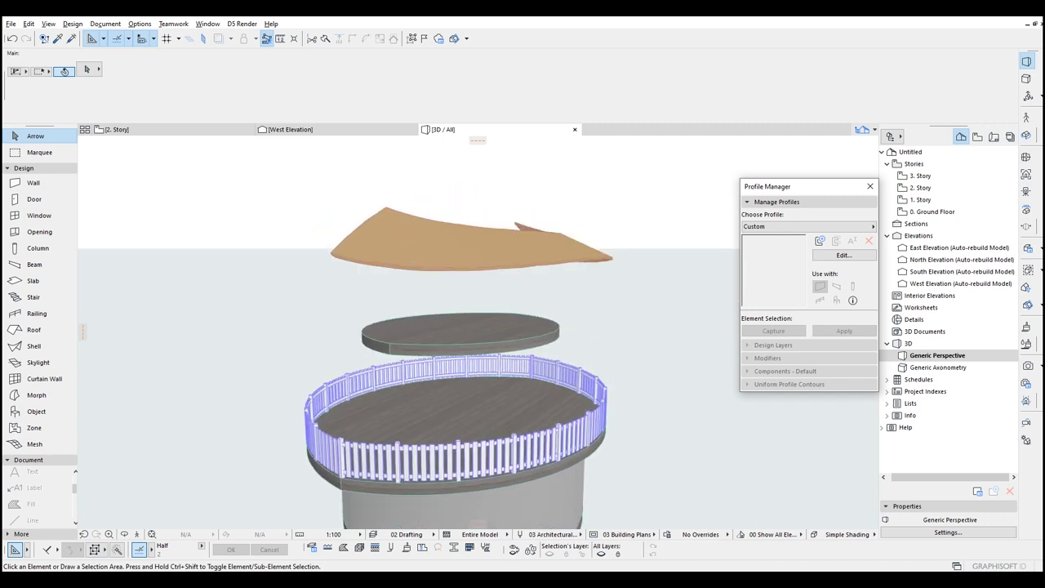
left_click(491, 532)
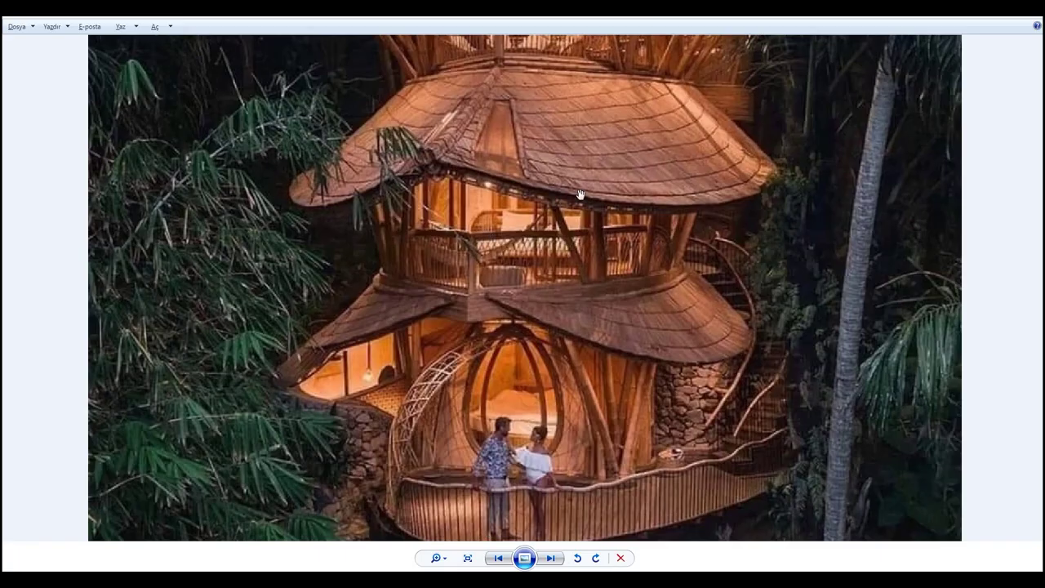
left_click(442, 580)
scroll(510, 267, "down", 3)
middle_click_drag(511, 267, 594, 294, "shift")
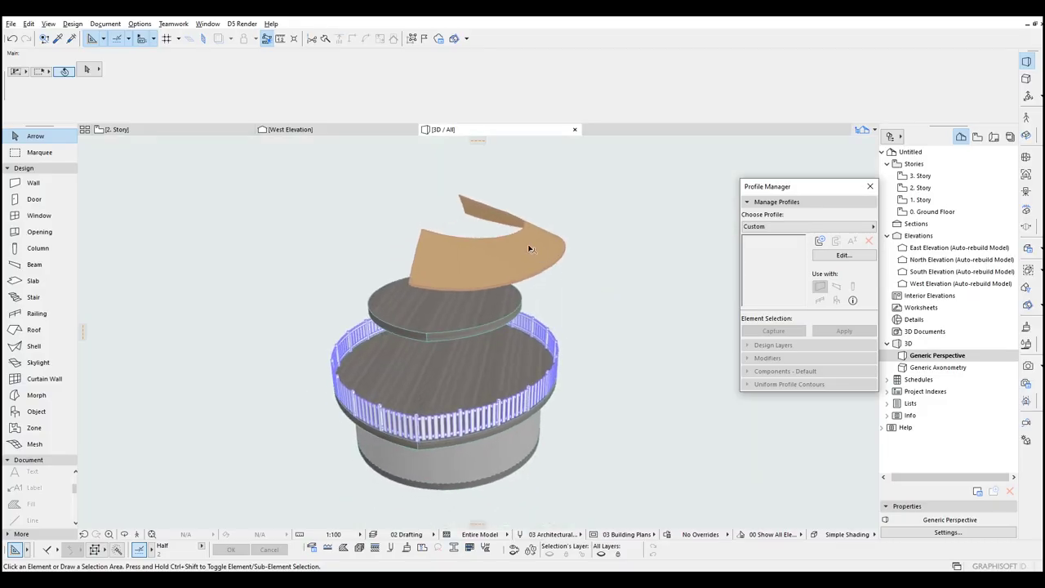
middle_click_drag(531, 241, 460, 258, "shift")
Step: Set the thickness of the floor slabs to 20
left_click(460, 258)
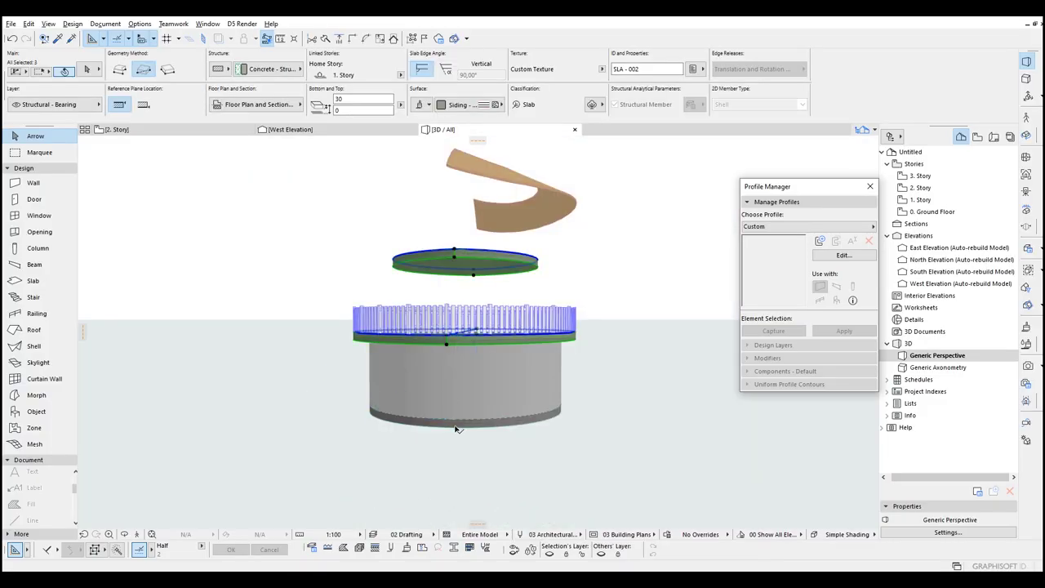
left_click(363, 99)
type("20")
left_click(267, 238)
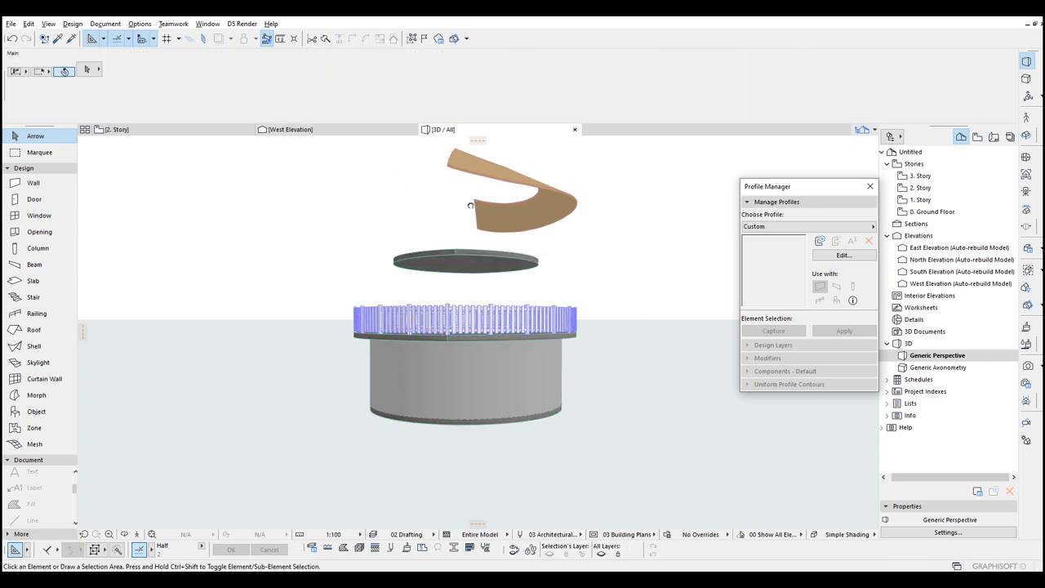
Step: In the 2. Story plan, try to mirror a copy of the roof shell across the slab's straight edge
middle_click_drag(473, 194, 460, 271, "shift")
key("F2")
left_click_drag(484, 248, 626, 256)
middle_click_drag(620, 278, 572, 249)
left_click(454, 409)
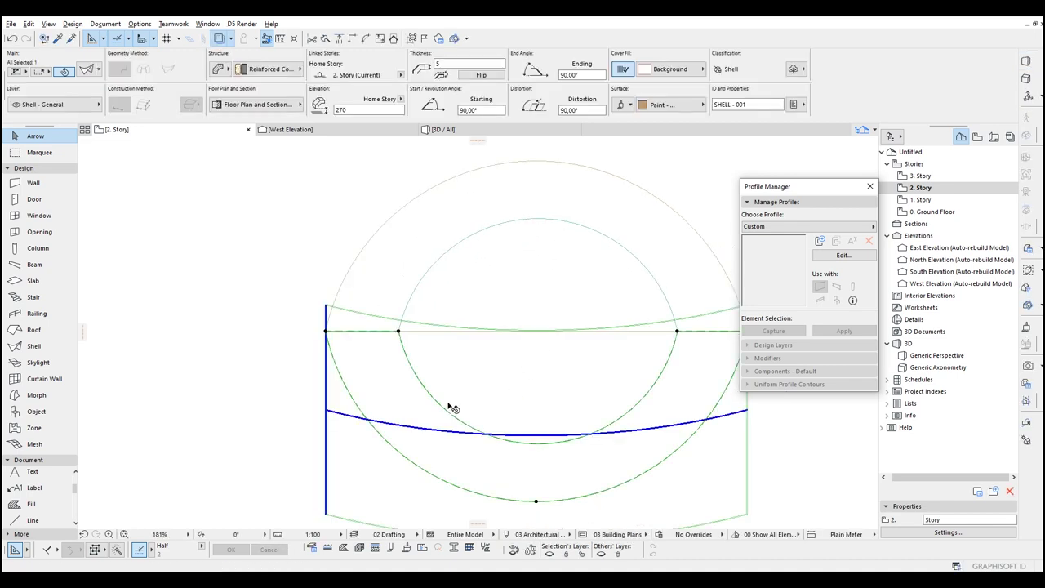
key("Delete")
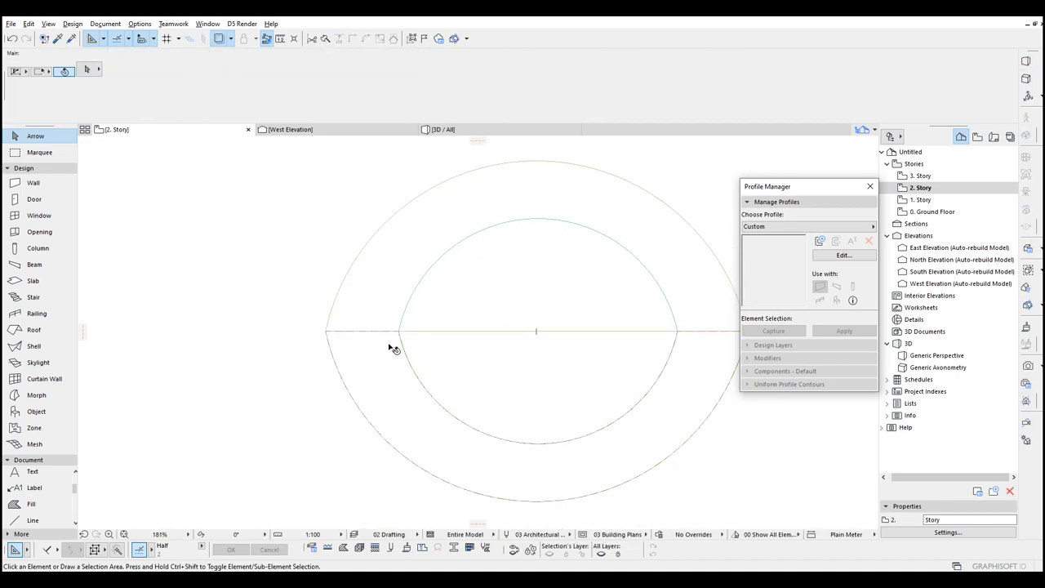
left_click(330, 334)
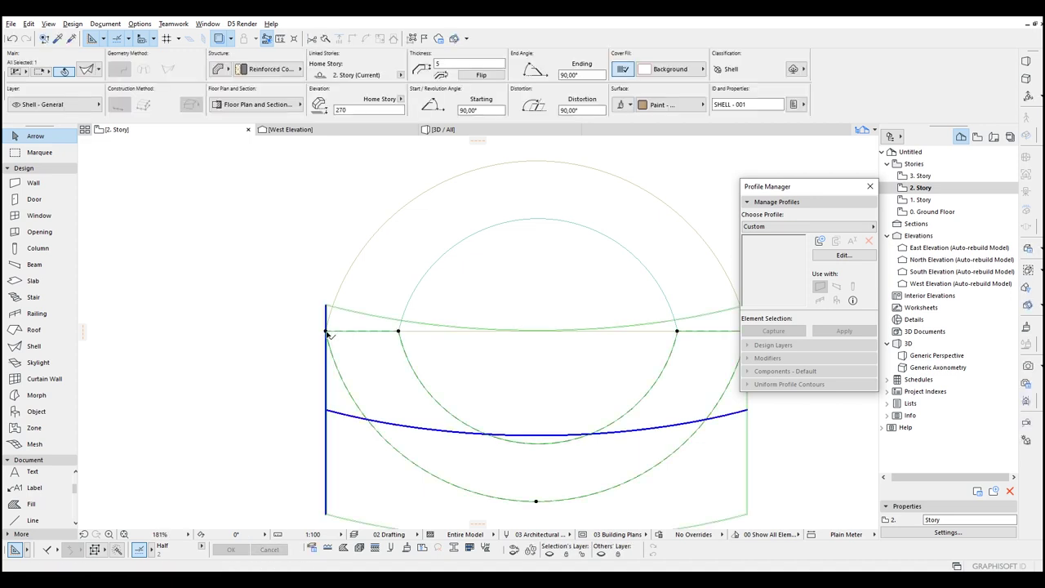
key("ctrl+alt+m")
left_click(398, 330)
middle_click_drag(509, 336, 424, 330)
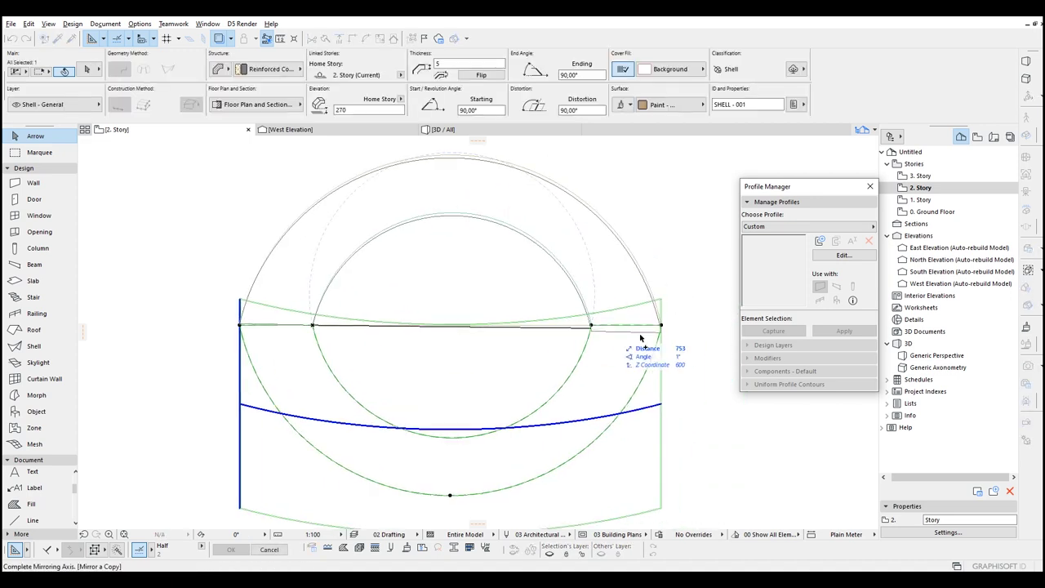
left_click(662, 325)
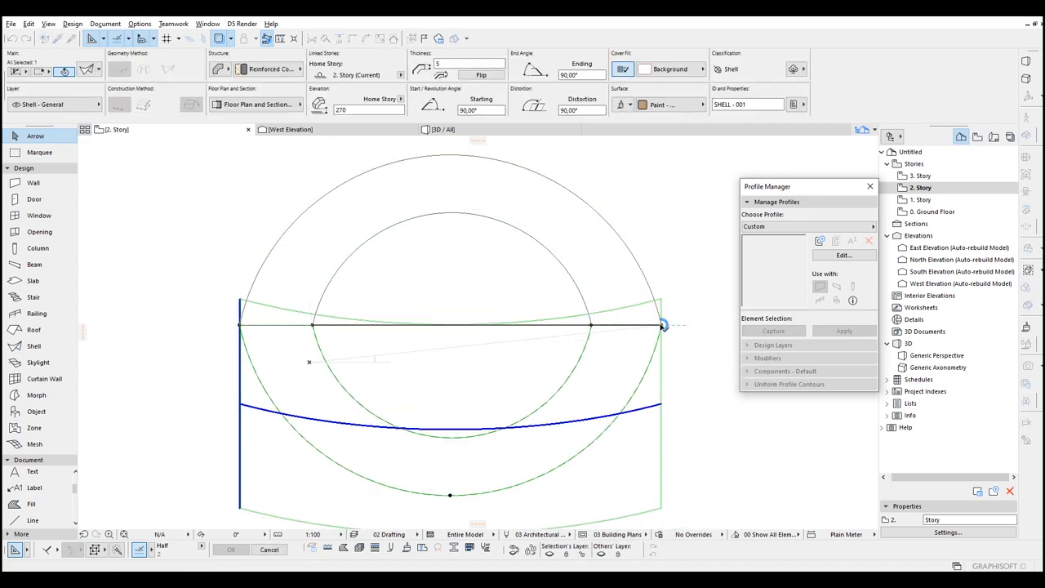
Step: Copy the inner oval slab from the 2. Story and paste it in place on the 3. Story
left_click(530, 302)
scroll(525, 301, "down", 5)
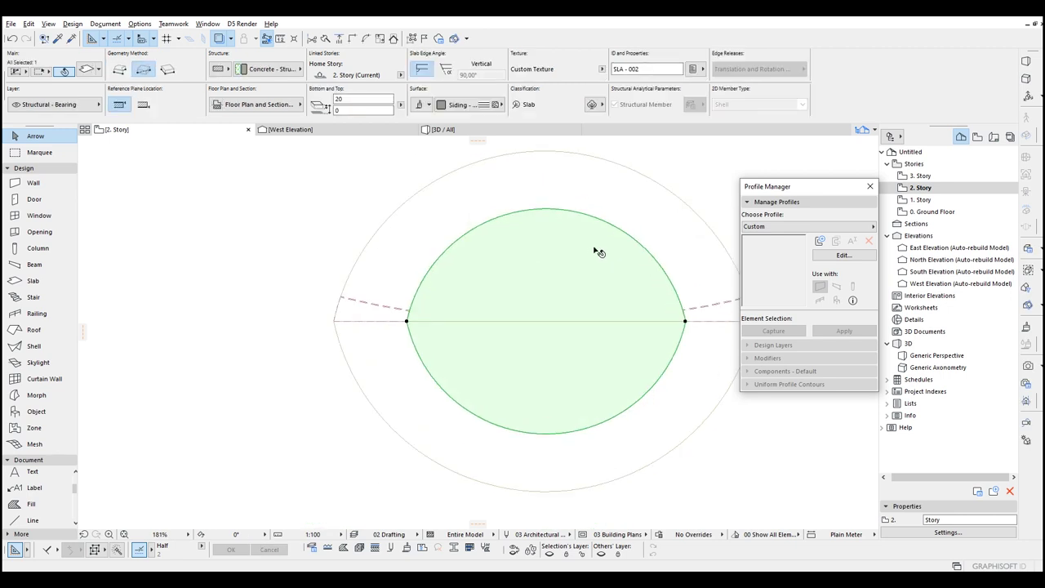
scroll(426, 317, "up", 3)
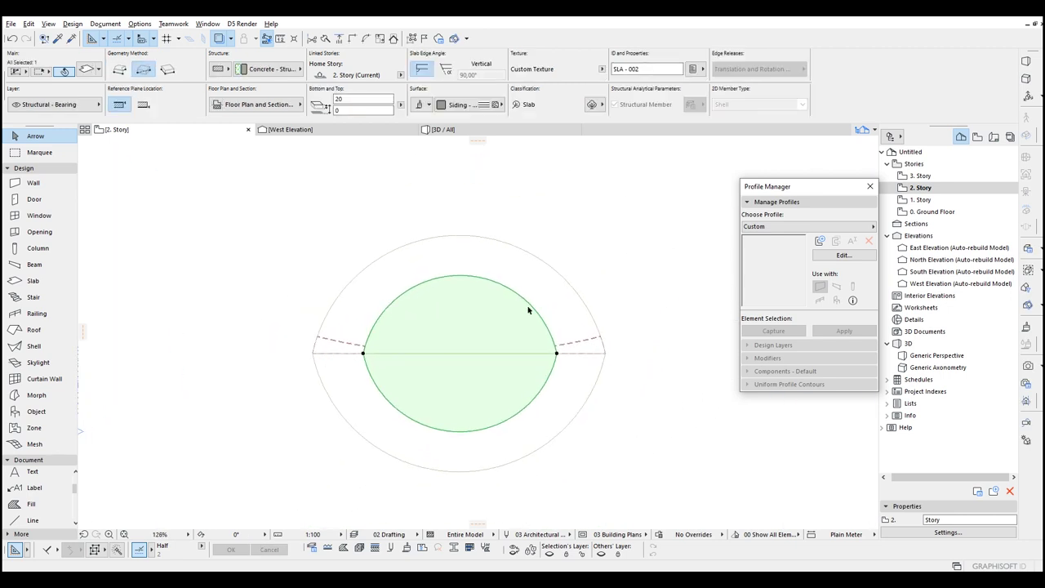
scroll(413, 335, "down", 2)
scroll(460, 278, "up", 3)
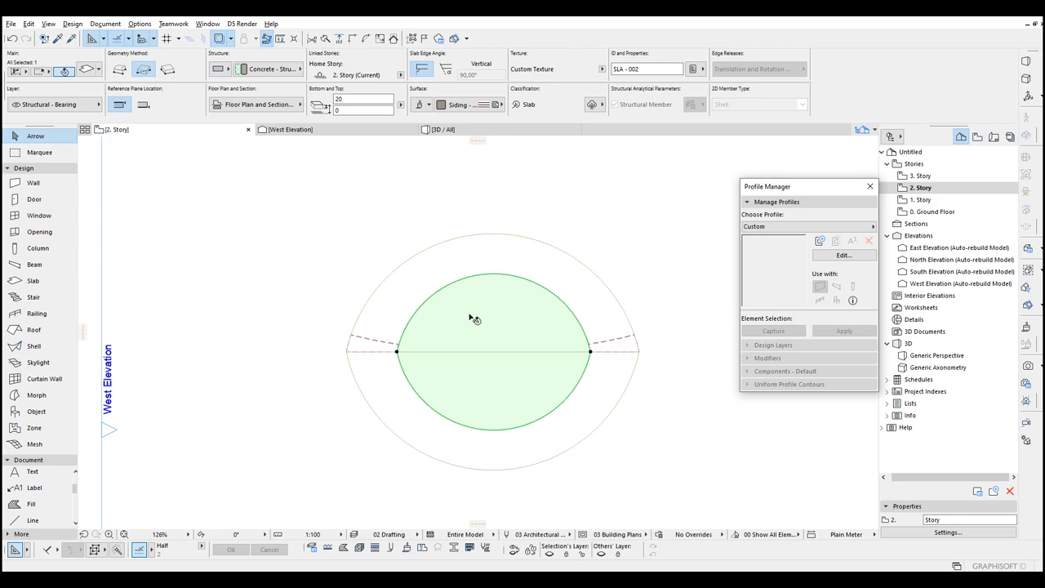
double_click(931, 178)
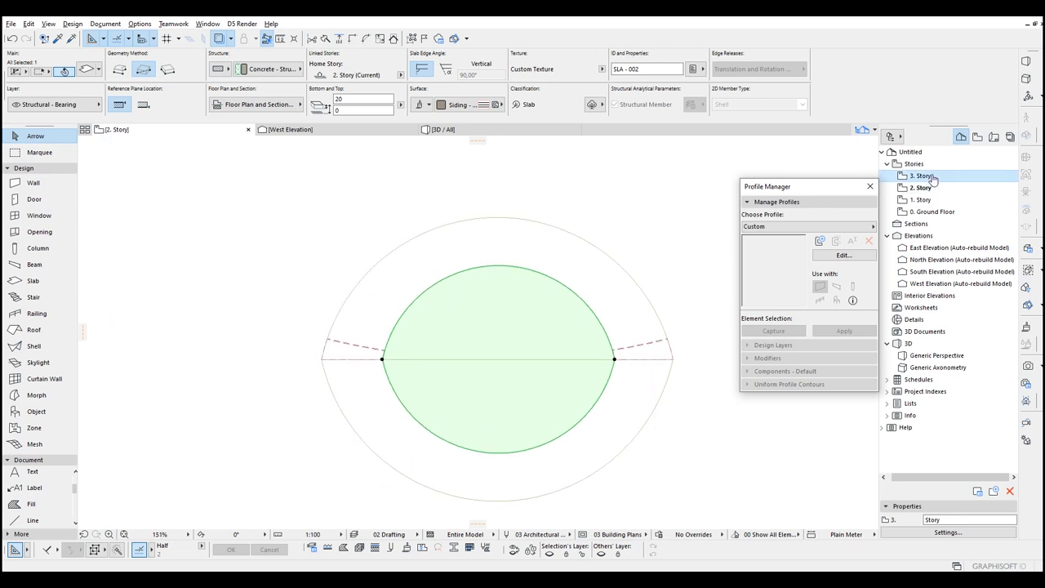
middle_click_drag(586, 250, 537, 227)
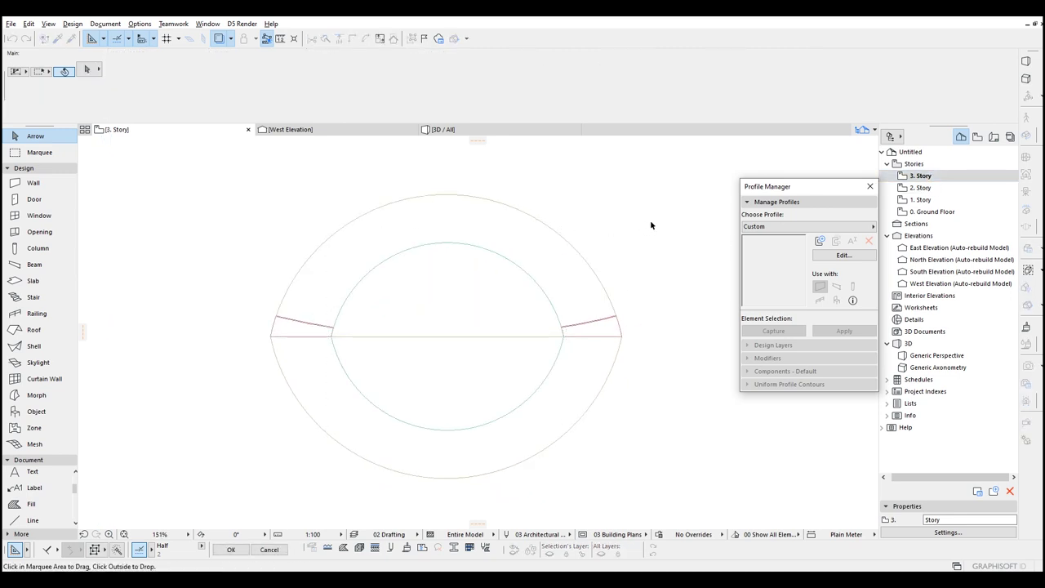
Step: Check the mirrored roof in 3D, and undo the slab paste and the shell mirroring
key("F3")
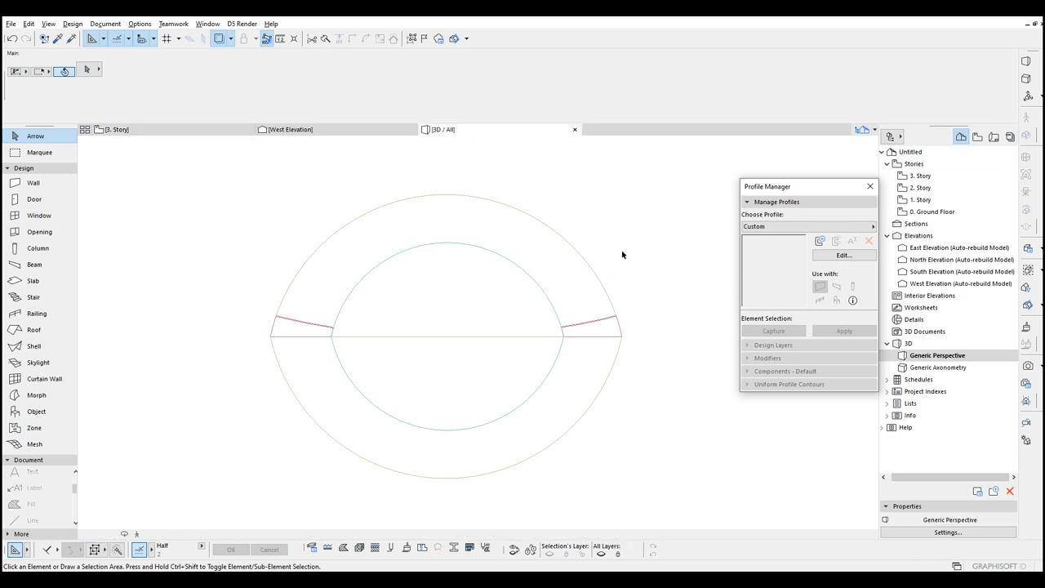
middle_click_drag(499, 293, 629, 294, "shift")
key("F2")
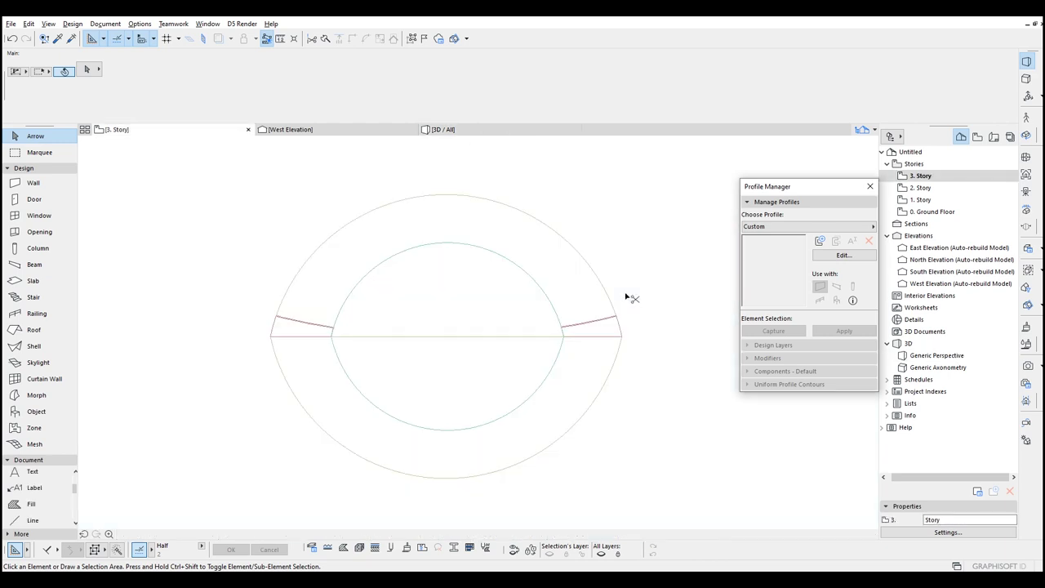
key("ctrl+z")
key("ctrl+z")
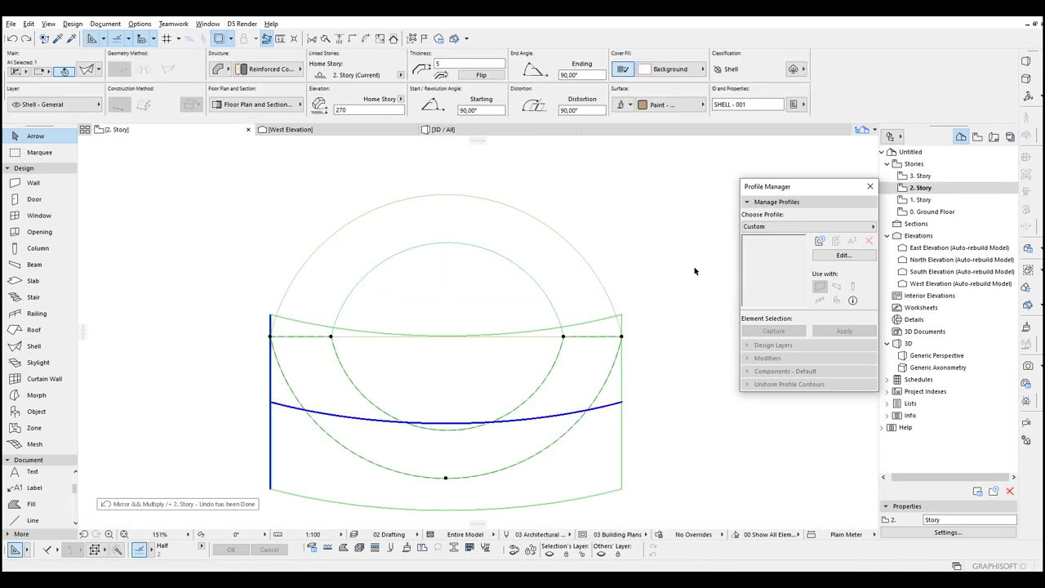
left_click(695, 270)
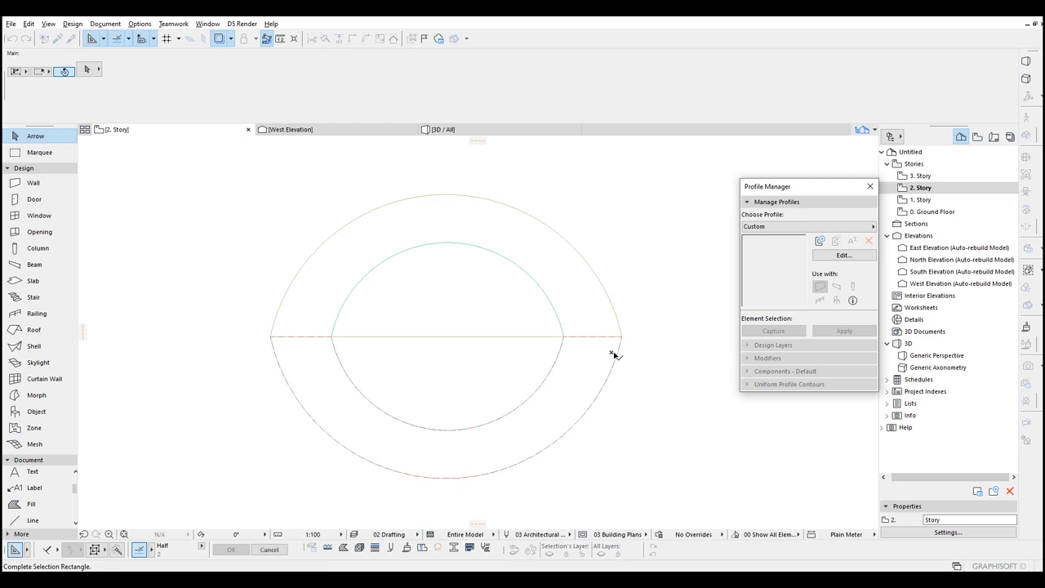
Step: Try again to mirror the roof shell about a horizontal axis starting at the slab's right tip, and undo it
scroll(596, 359, "up", 3)
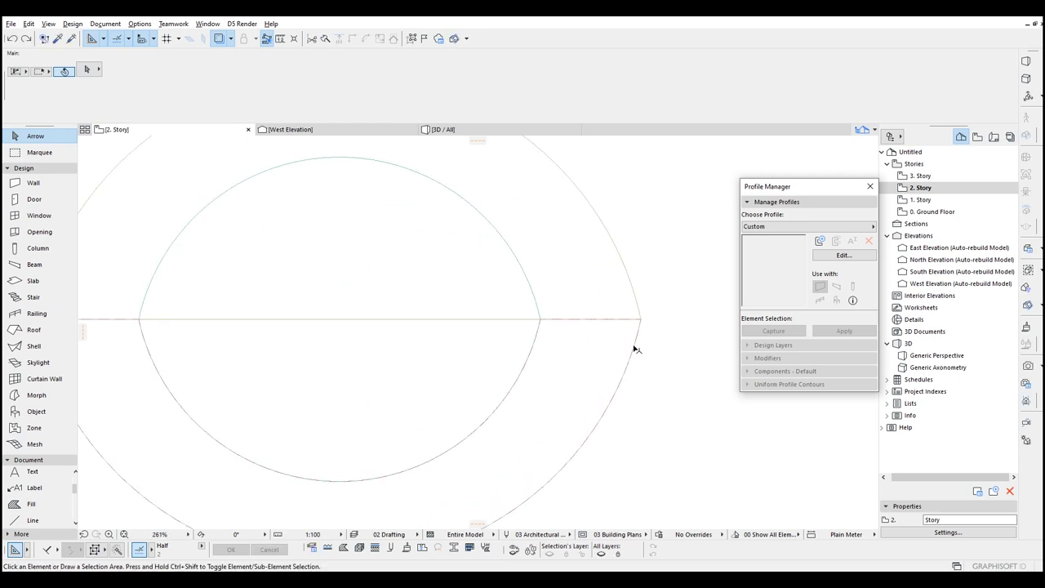
left_click(635, 349)
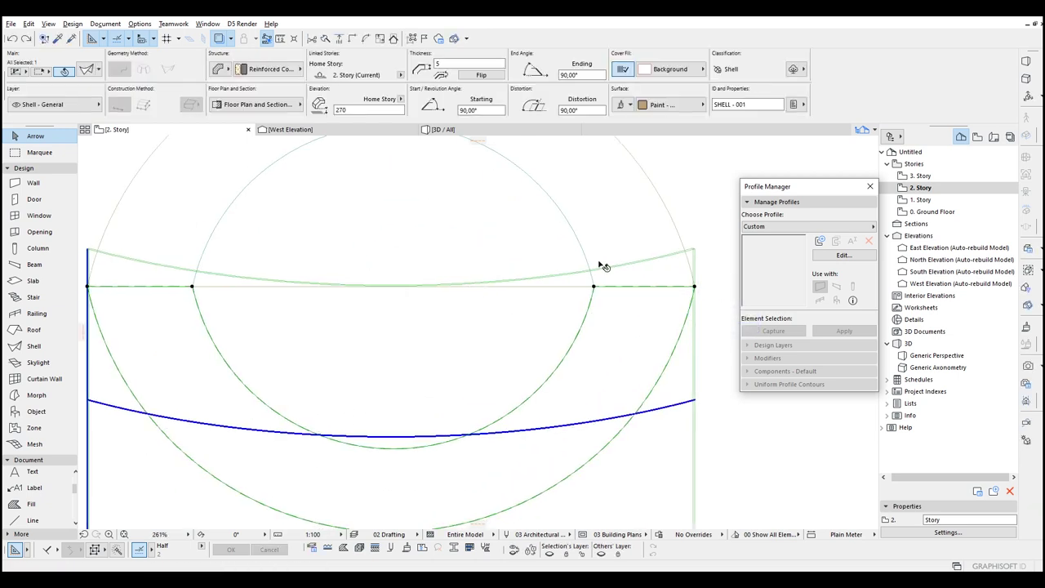
scroll(585, 327, "down", 3)
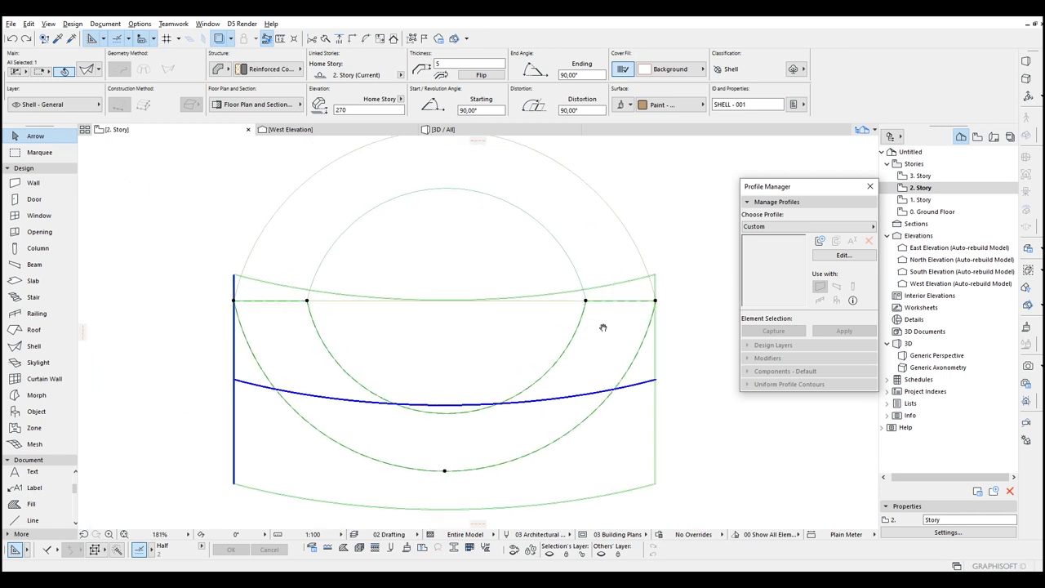
key("ctrl+alt+m")
left_click(592, 300)
left_click(641, 302)
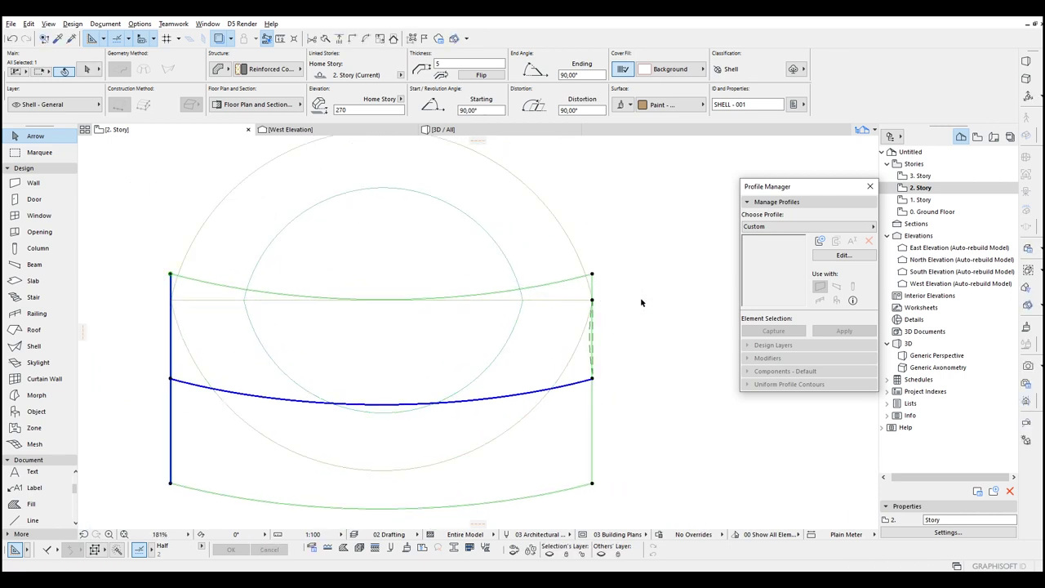
key("ctrl+z")
Step: Mirror a copy of the roof shell about the horizontal axis extending the slab's straight edge from its right tip
key("ctrl+shift+m")
left_click(593, 301)
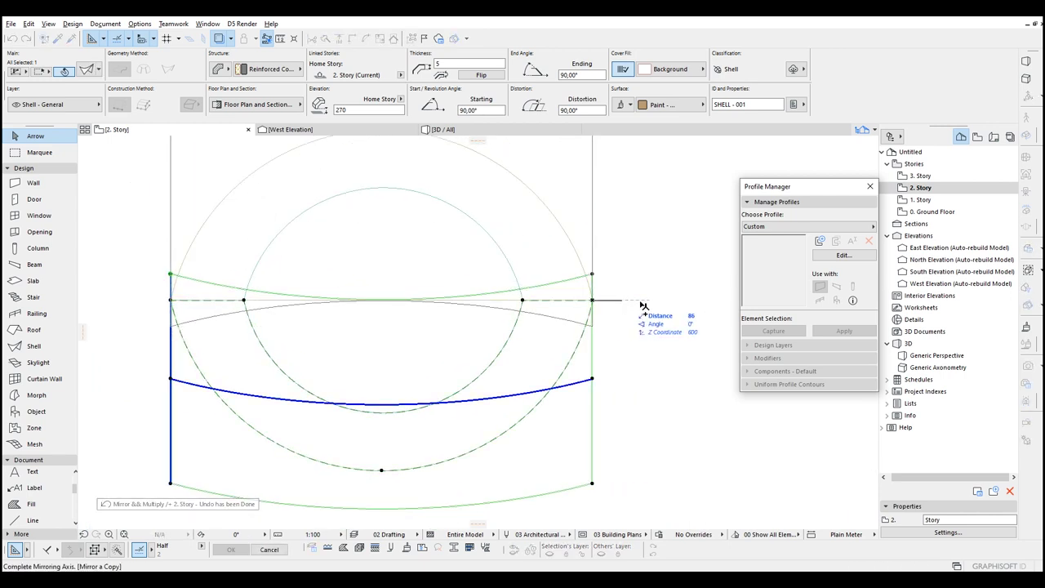
left_click(646, 300)
key("Escape")
Step: Duplicate the inner oval slab of the 2. Story in the same position on the 3. Story
scroll(635, 309, "down", 3)
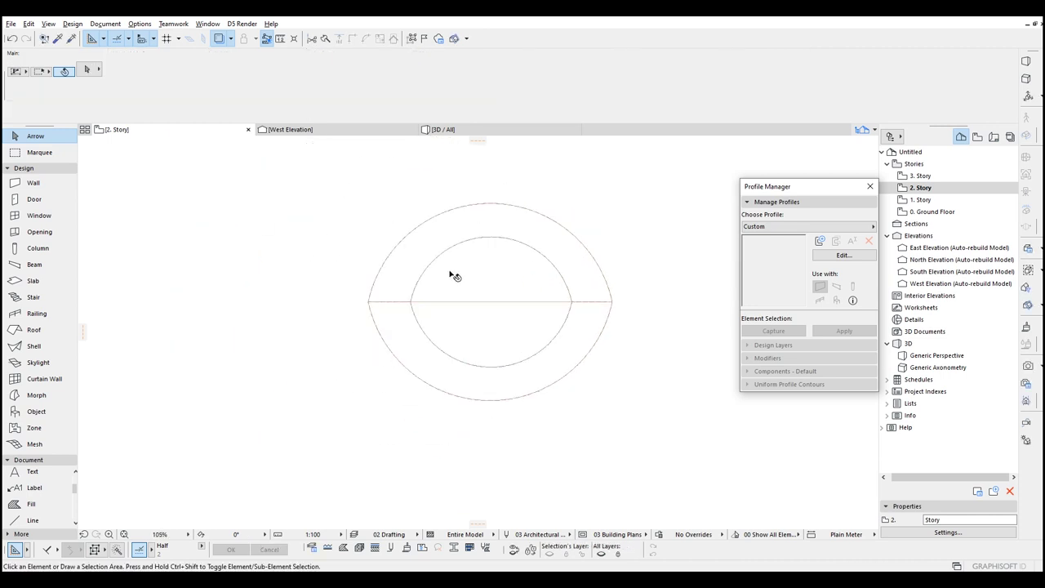
left_click(487, 290)
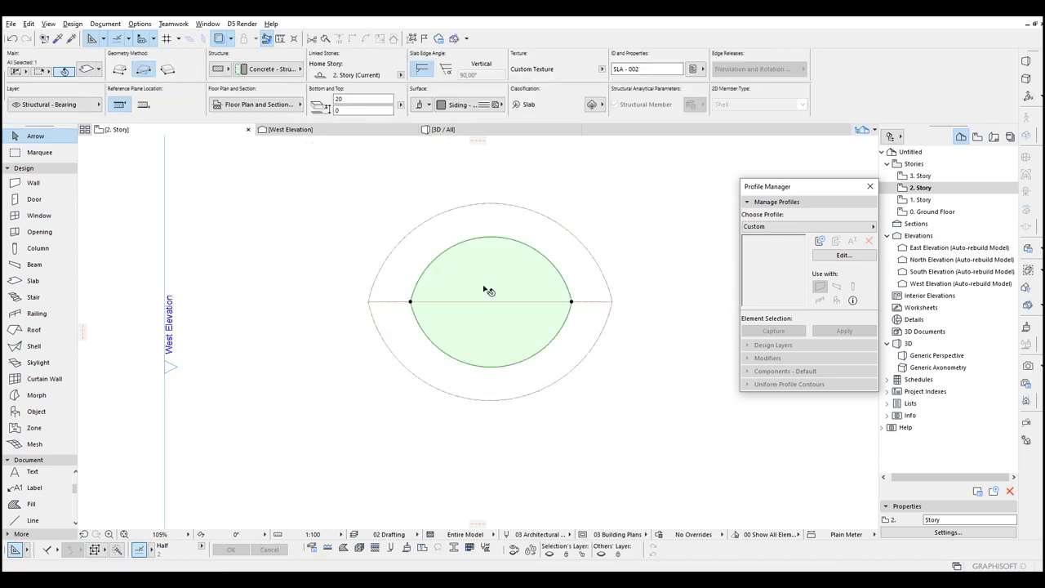
double_click(922, 176)
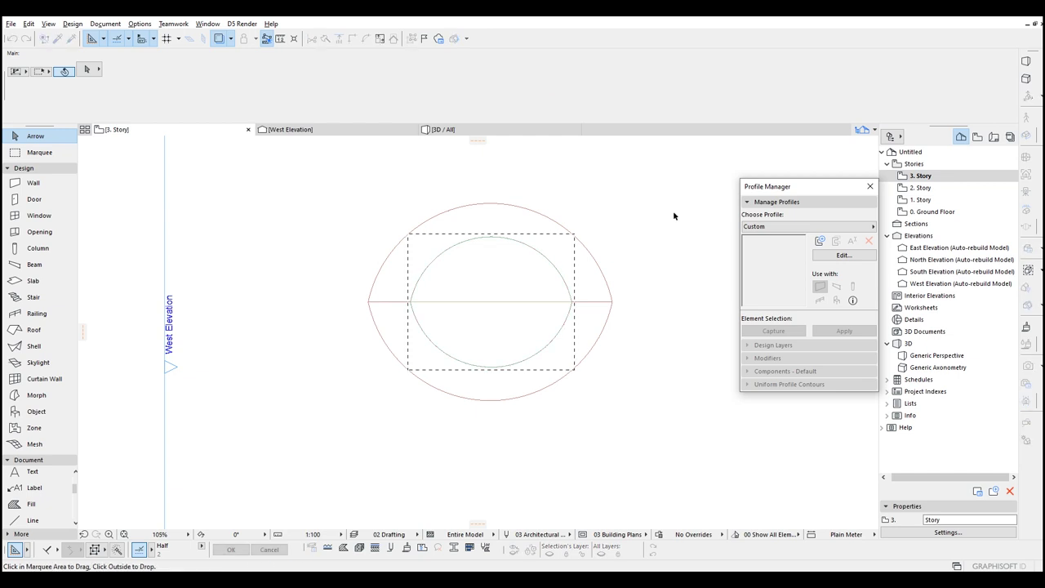
middle_click_drag(594, 204, 650, 180)
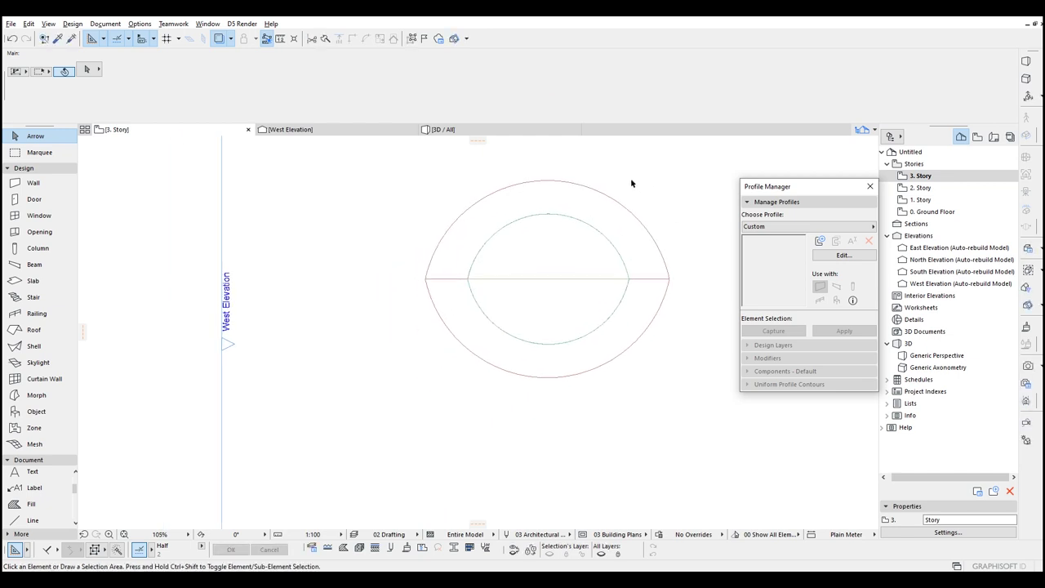
Step: Copy the two mirrored roof shells of the 2. Story to the same position on the 1. Story
key("F3")
middle_click_drag(549, 268, 393, 263, "shift")
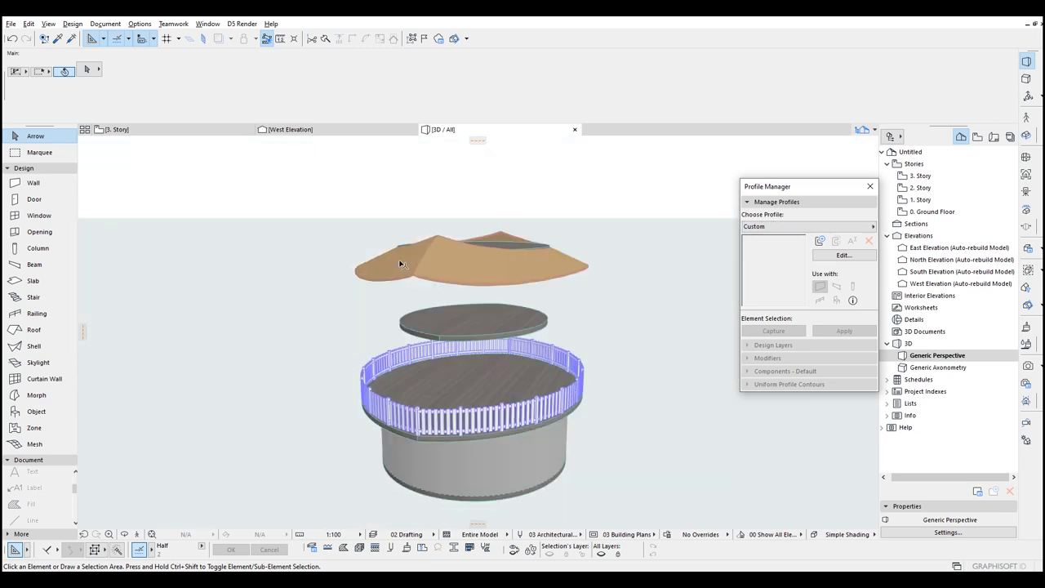
left_click(287, 325)
double_click(922, 189)
mouse_move(562, 193)
left_mouse_down()
mouse_move(648, 251)
mouse_move(637, 215)
left_mouse_up()
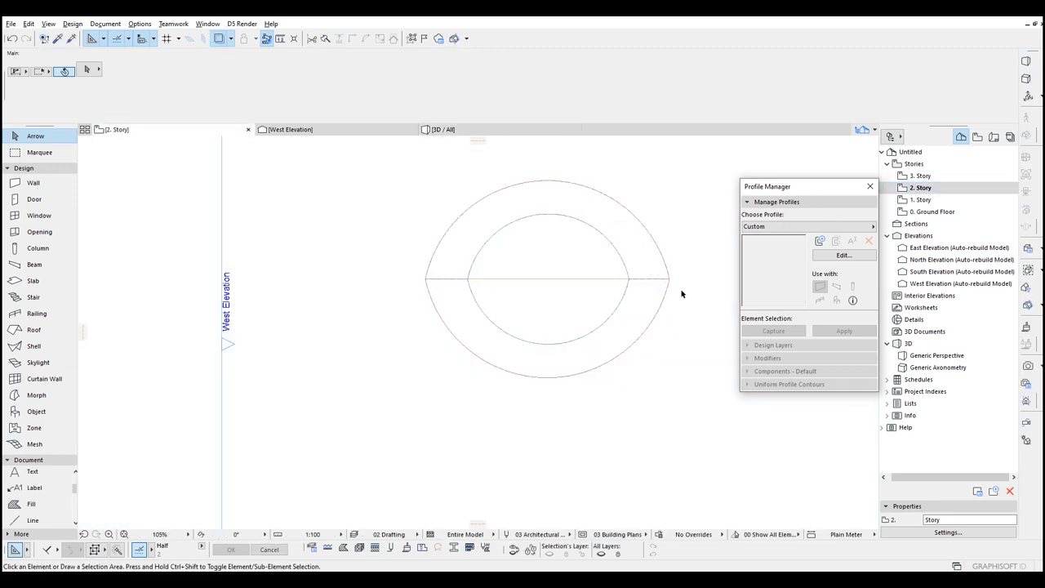
left_click_drag(678, 289, 648, 252)
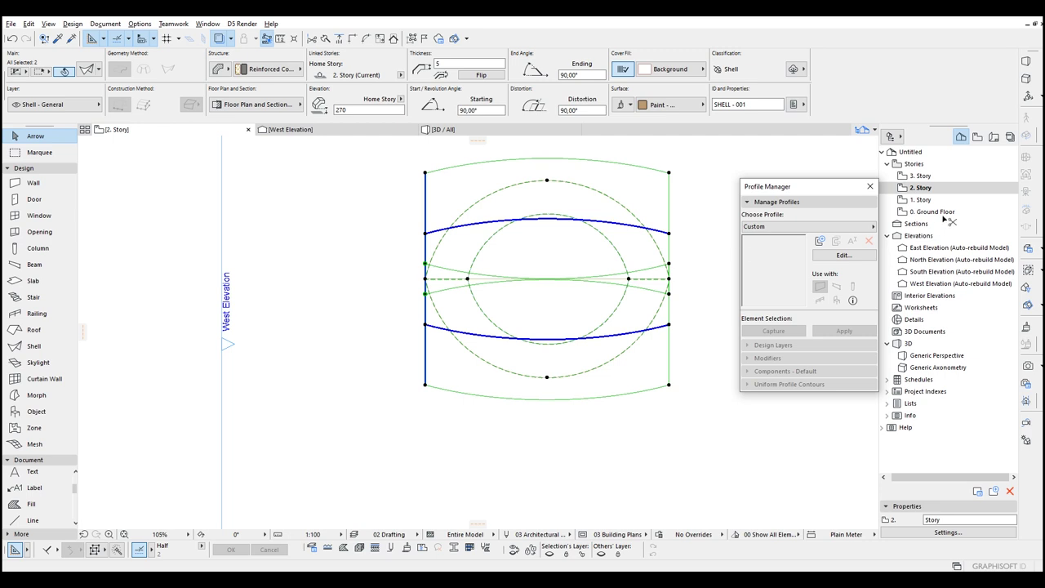
double_click(922, 200)
key("F3")
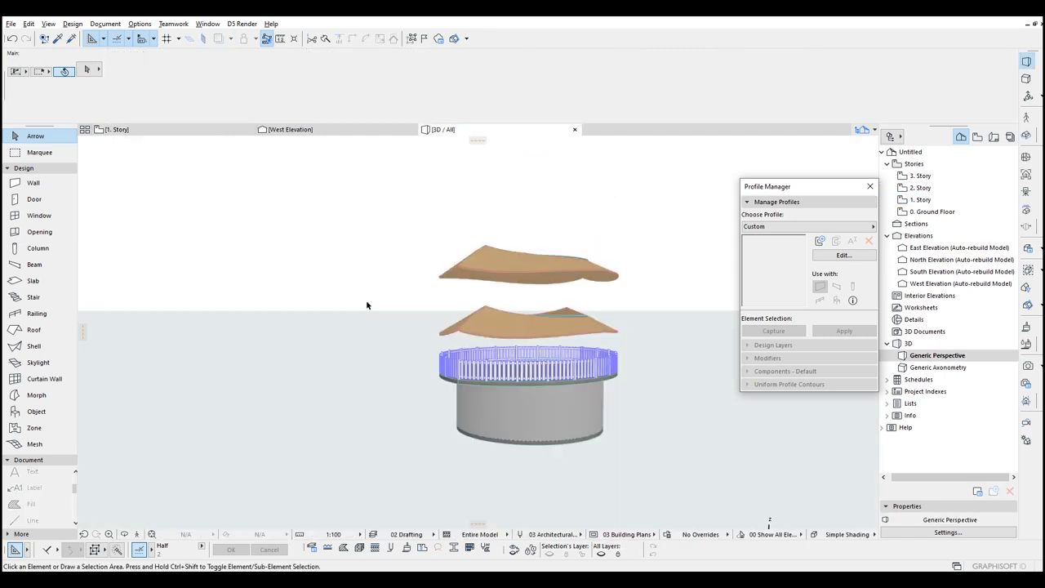
Step: Delete the two upper roof shells that belong to the 2. Story
middle_click_drag(366, 306, 385, 308, "shift")
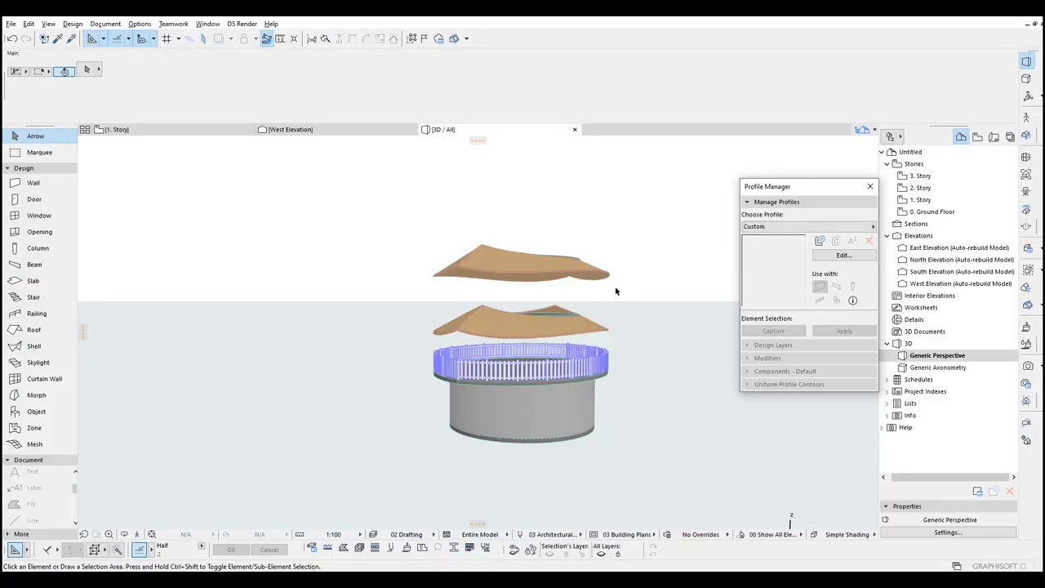
scroll(514, 329, "up", 4)
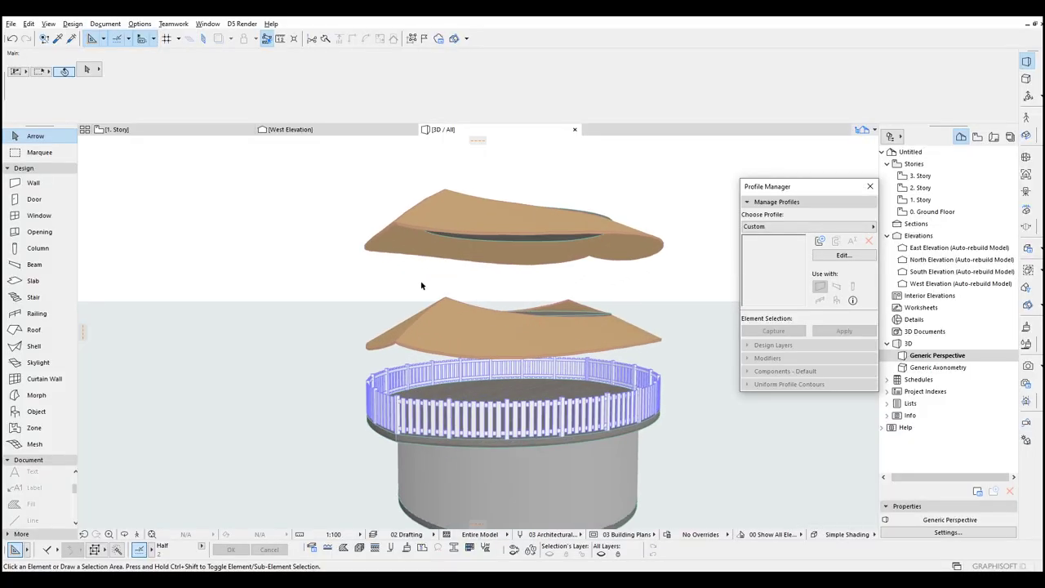
middle_click_drag(413, 294, 533, 278, "shift")
left_click(533, 277)
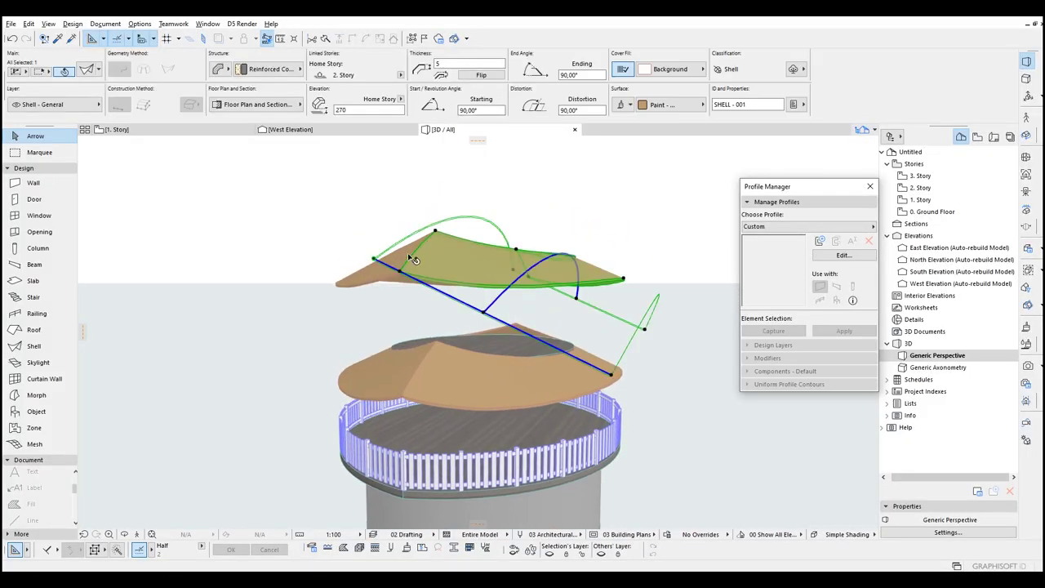
middle_click_drag(414, 259, 454, 292, "shift")
left_click(454, 292)
middle_click_drag(366, 274, 405, 294, "shift")
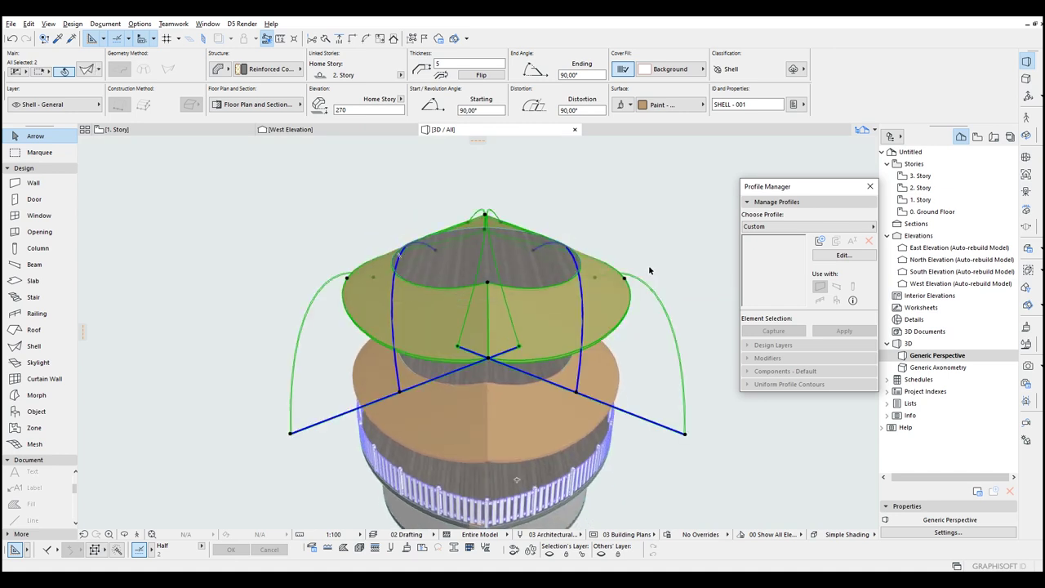
key("Delete")
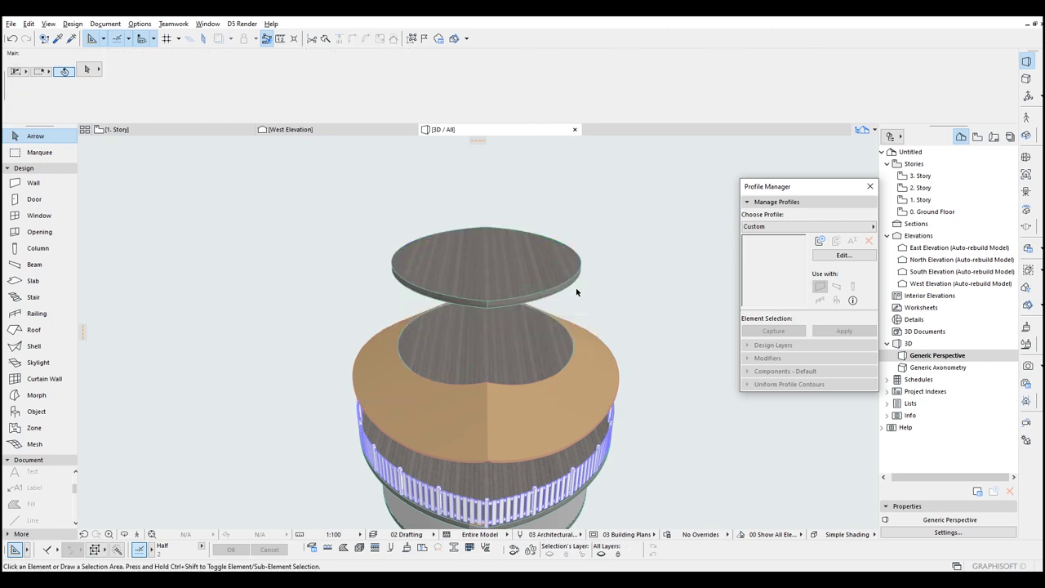
Step: Delete the topmost oval slab floating above the remaining roof
middle_click_drag(578, 308, 441, 253, "shift")
left_click(437, 263)
key("Delete")
middle_click_drag(558, 275, 345, 304, "shift")
middle_click_drag(577, 324, 389, 324, "shift")
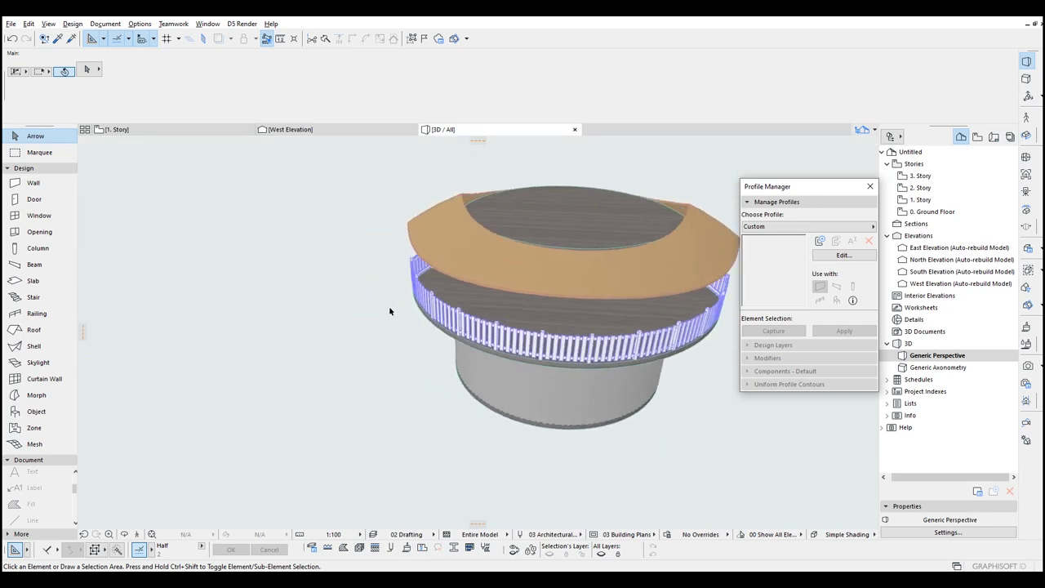
Step: Inspect the remaining roof shell in 3D and the slab and shell outlines on the 1. Story floor plan
middle_click_drag(694, 328, 382, 219, "shift")
middle_click_drag(320, 292, 531, 263, "shift")
left_click(531, 263)
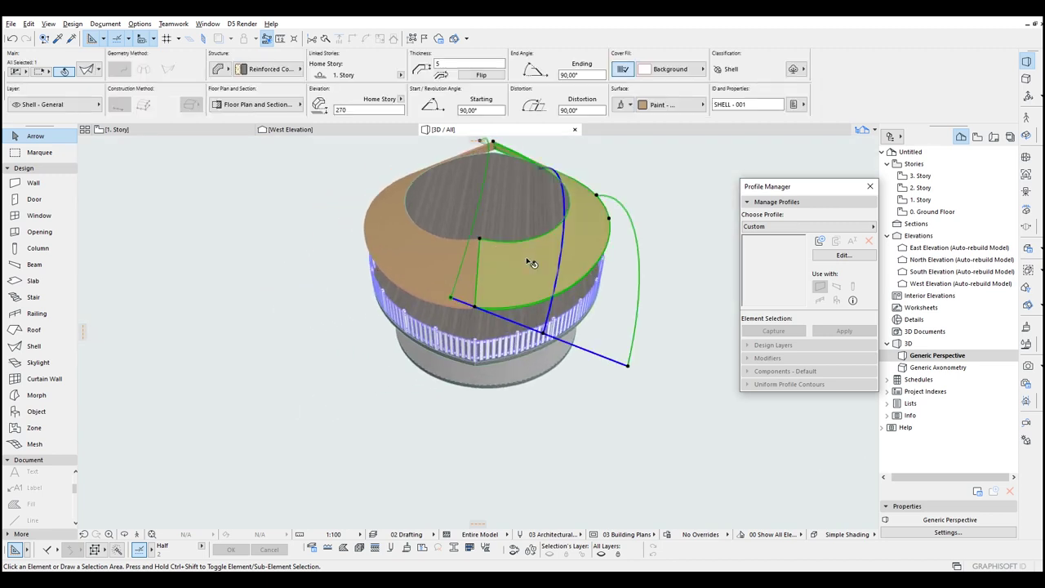
middle_click_drag(598, 259, 552, 230, "shift")
double_click(921, 201)
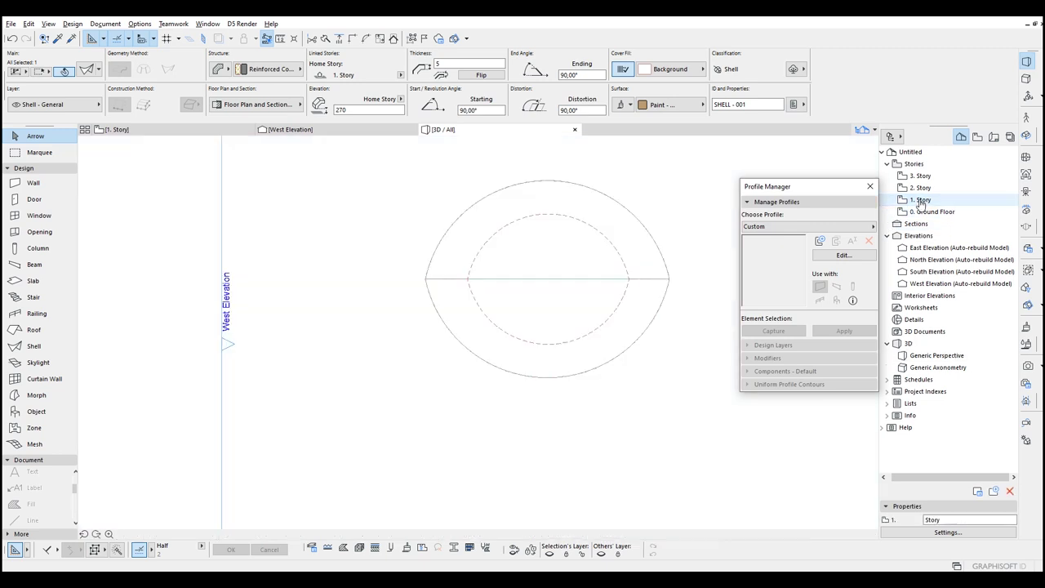
left_click(668, 377)
key("Escape")
scroll(656, 320, "up", 3)
left_click(635, 302)
left_click(625, 214, "shift")
key("Escape")
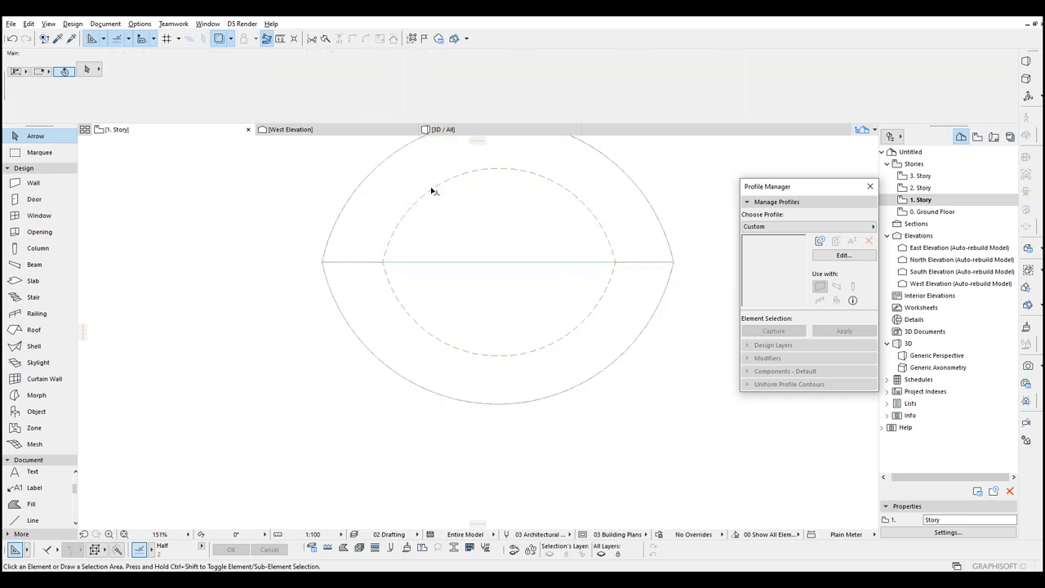
left_click(356, 214)
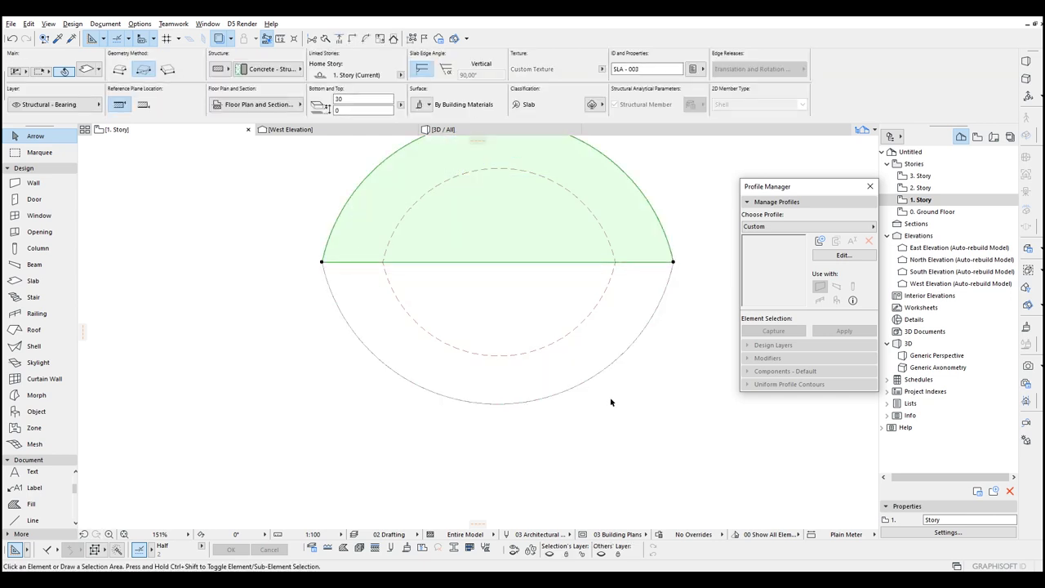
key("Escape")
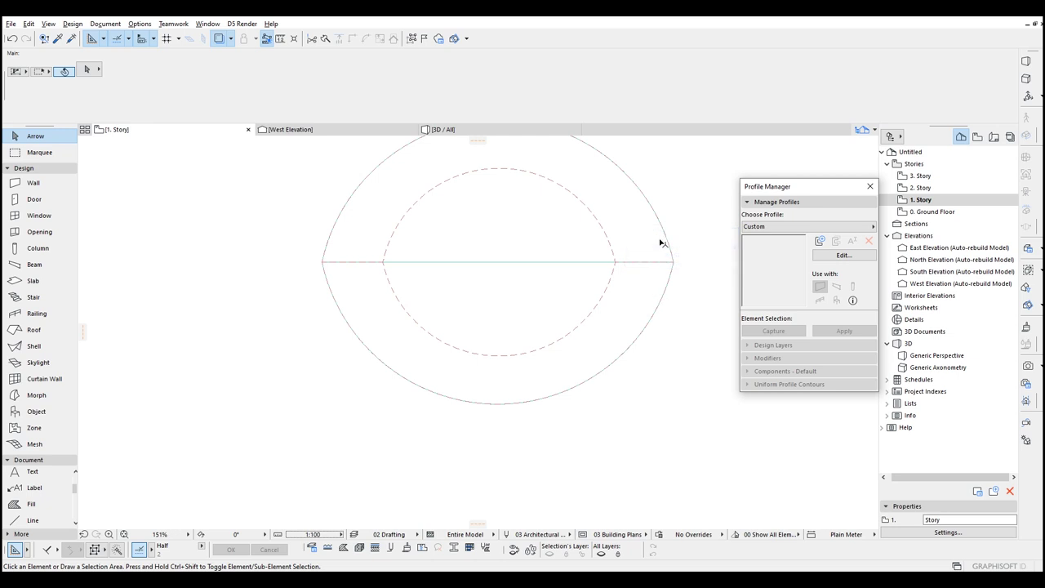
left_click(662, 242)
left_click(634, 299)
key("Escape")
middle_click_drag(305, 268, 318, 299)
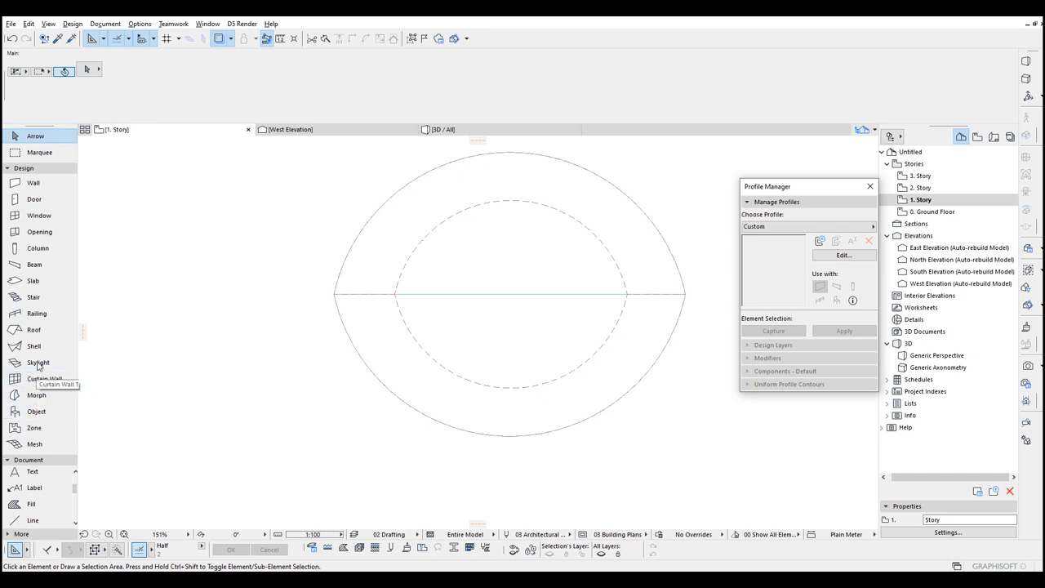
Step: Draw an extruded shell on the 1. Story, with its extrusion running from the oval slab's left tip to its right tip
left_click(34, 346)
scroll(343, 309, "down", 1)
scroll(329, 273, "up", 2)
left_click(331, 274)
mouse_move(358, 302)
middle_mouse_down()
mouse_move(368, 242)
mouse_move(376, 291)
middle_mouse_up()
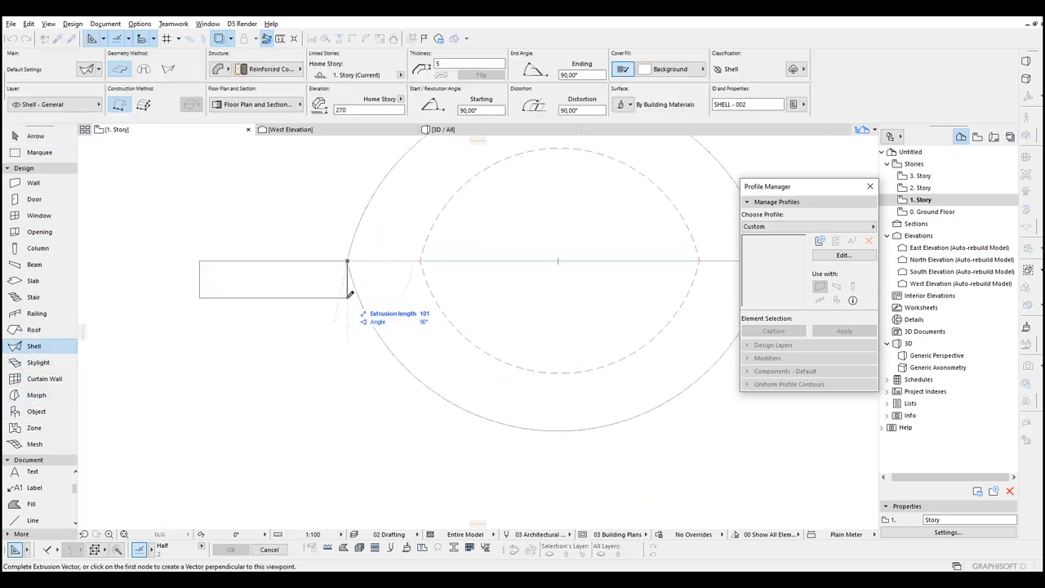
scroll(348, 292, "down", 3)
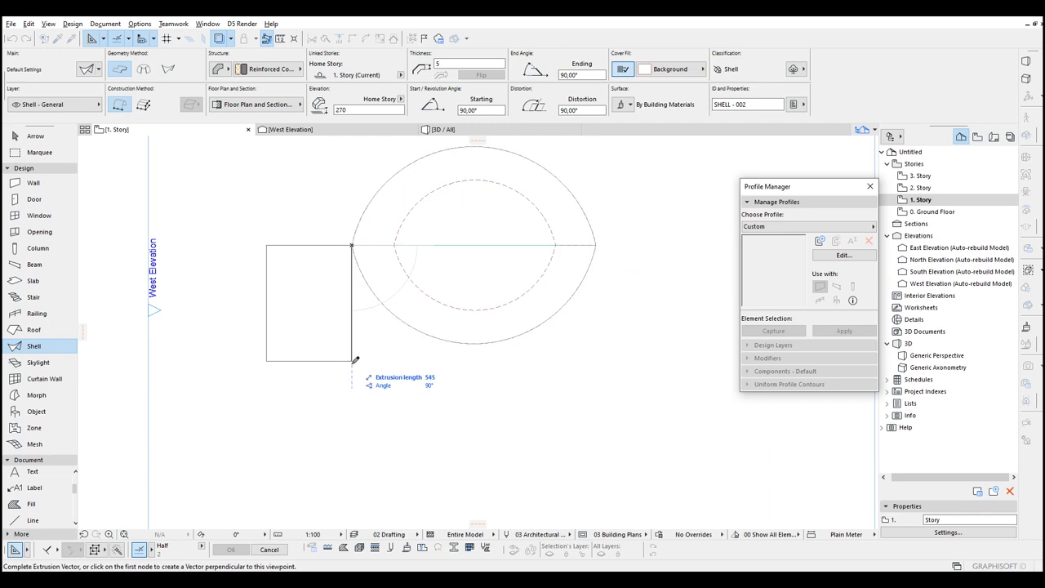
left_click(596, 246)
key("Escape")
Step: Move the new extruded shell down in the West Elevation to an elevation of about -111, below the railing
key("F3")
left_click(630, 269)
middle_click_drag(630, 269, 469, 212, "shift")
left_click(469, 212)
left_click(469, 212)
middle_click_drag(396, 242, 438, 323, "shift")
left_click(458, 336)
left_click(303, 129)
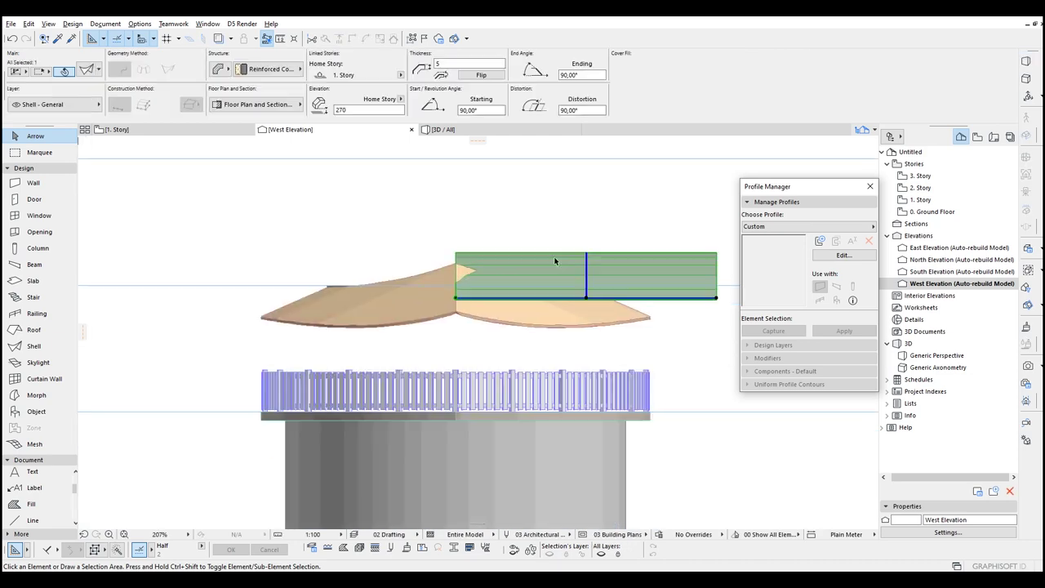
left_click(565, 255)
key("ctrl+d")
left_click(456, 299)
middle_click_drag(456, 414, 443, 300)
left_click(444, 350)
Step: Rotate the extruded shell downward about its inner end so that it slopes away from the building
key("ctrl+e")
left_click(317, 356)
left_click(611, 357)
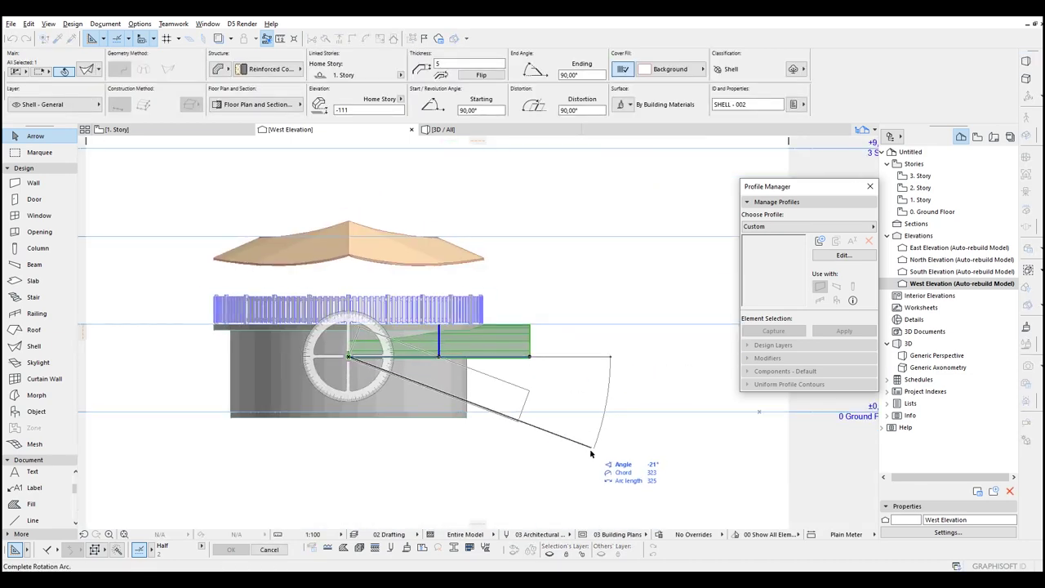
left_click(595, 445)
scroll(360, 393, "up", 3)
scroll(467, 325, "down", 2)
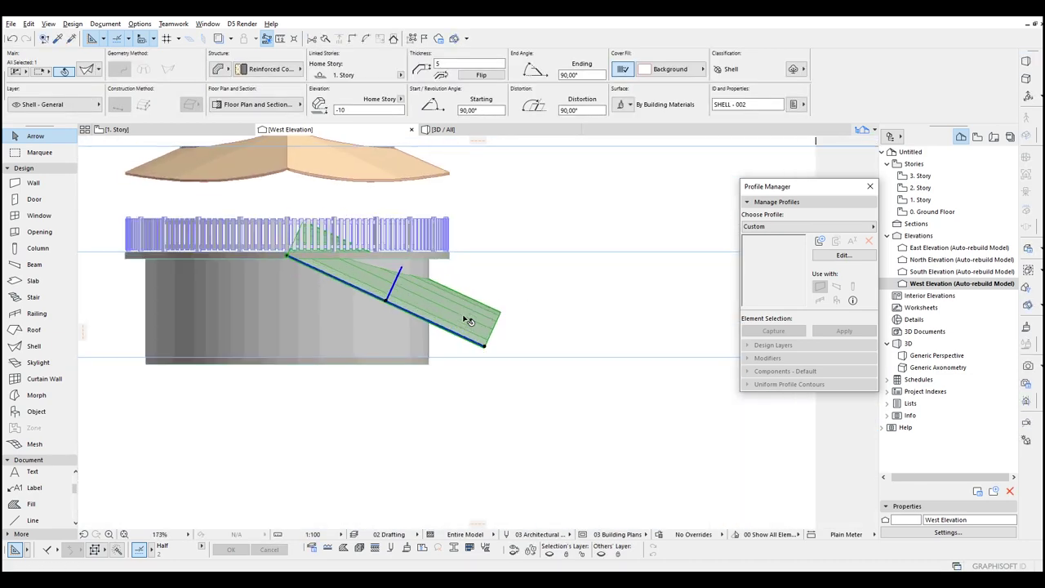
Step: Raise the sloping shell toward the railing slab and rotate it slightly upward about its inner end
key("ctrl+d")
left_click(485, 346)
left_click(485, 320)
key("ctrl+e")
left_click(288, 228)
left_click(485, 320)
left_click(492, 300)
scroll(321, 246, "up", 2)
middle_click_drag(313, 241, 464, 284)
scroll(496, 265, "down", 3)
Step: Try to start a cutting polygon on the sloping shell in the 1. Story floor plan
key("F2")
scroll(527, 260, "down", 1)
left_click(535, 311)
scroll(414, 329, "up", 3)
middle_click_drag(414, 328, 475, 391)
right_click(474, 390)
left_click(510, 260)
middle_click_drag(635, 359, 565, 377)
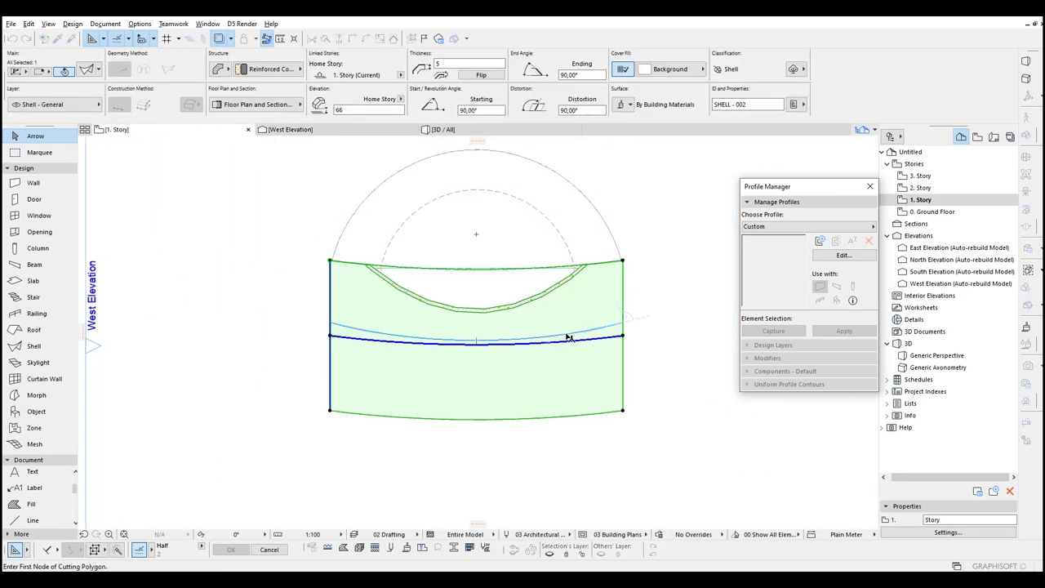
Step: Change the Cover Fill Background Pen in the sloping shell's selection settings
scroll(384, 270, "up", 4)
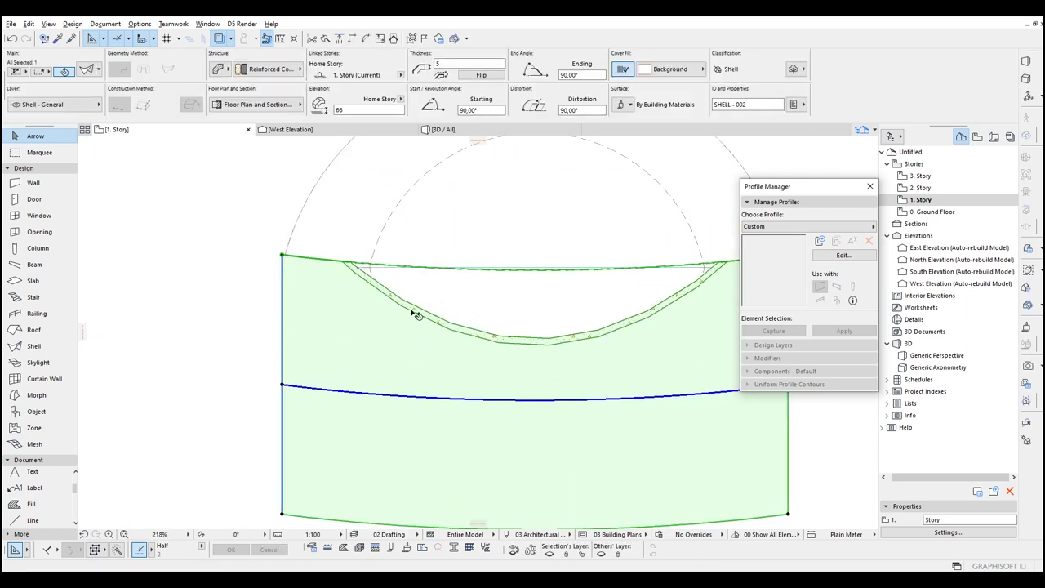
double_click(430, 338)
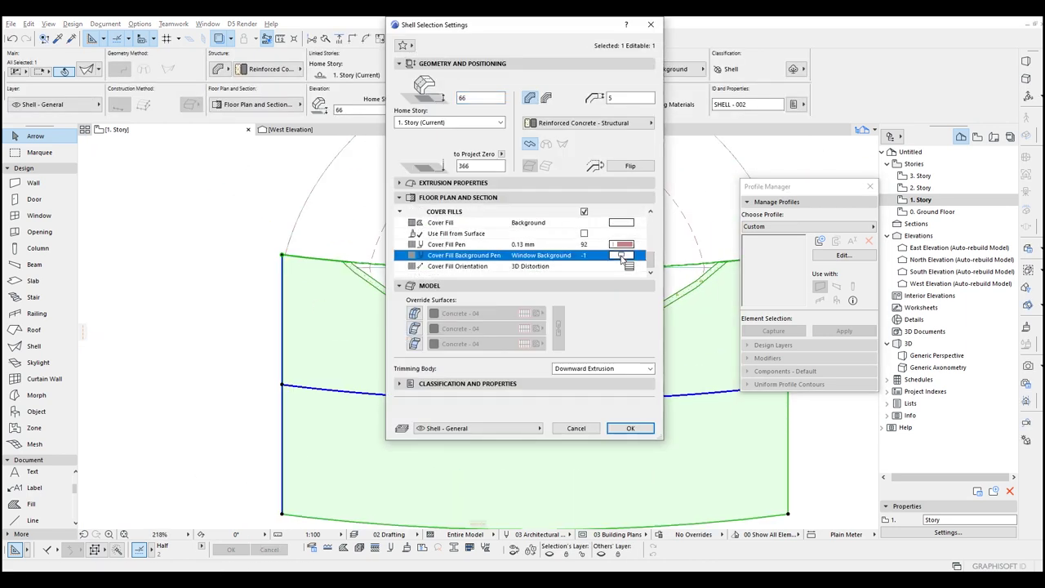
left_click(622, 258)
left_click(798, 372)
key("Return")
Step: Cut the sloping shell with a closed polygon from the slab's left tip via its lower outline to the right tip and back
left_click(254, 306)
scroll(254, 306, "down", 4)
middle_click_drag(254, 305, 361, 318)
left_click(379, 342)
scroll(410, 389, "up", 2)
middle_click_drag(410, 389, 302, 412)
right_click(302, 412)
left_click(360, 284)
middle_click_drag(352, 484, 307, 331)
scroll(296, 179, "up", 3)
left_click(293, 284)
scroll(292, 290, "down", 4)
scroll(379, 396, "up", 1)
left_click(362, 364)
middle_click_drag(565, 284, 422, 288)
scroll(472, 207, "up", 4)
left_click(487, 193)
scroll(487, 194, "down", 6)
middle_click_drag(478, 239, 471, 219)
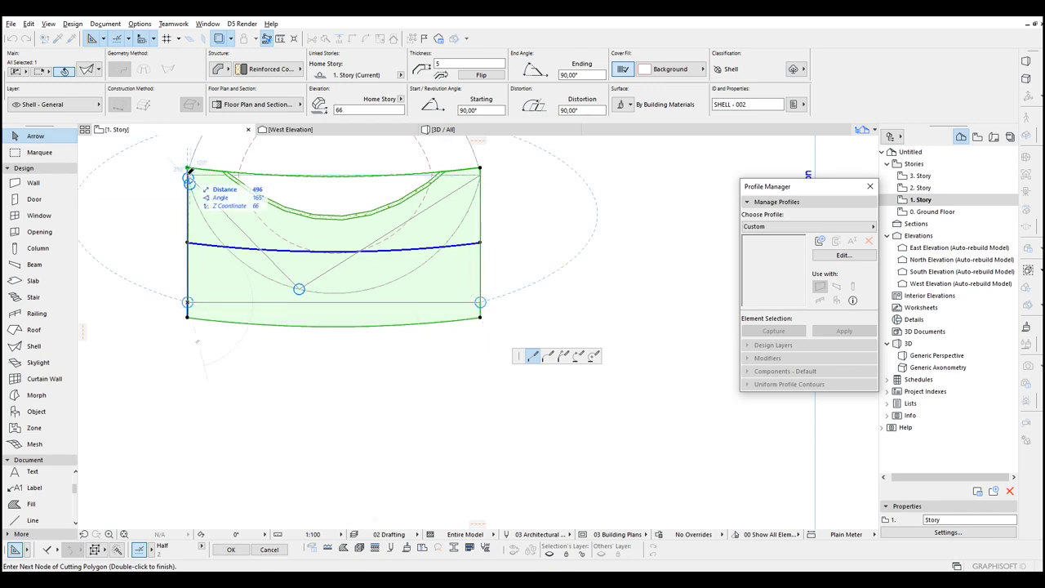
double_click(189, 180)
scroll(188, 180, "up", 5)
left_click(188, 196)
middle_click_drag(188, 192, 301, 274)
left_click(296, 223)
Step: Curve the shell contour's inner edge to follow the lower outline of the oval slab
scroll(296, 223, "down", 4)
middle_click_drag(364, 294, 317, 266)
left_click(317, 266)
left_click(302, 298)
left_click(600, 240)
left_click(650, 254)
middle_click_drag(646, 263, 639, 200)
left_click(403, 297)
middle_click_drag(731, 175, 813, 186)
left_click(473, 213)
left_click(332, 268)
left_click(377, 351)
Step: Shape the shell contour's outer edge as an arc below the slab, spanning the full shell width
scroll(548, 268, "up", 1)
left_click(280, 339)
middle_click_drag(374, 458, 279, 393)
left_click(280, 394)
left_click(585, 325)
left_click(594, 357)
left_click(632, 174)
middle_click_drag(632, 174, 586, 289)
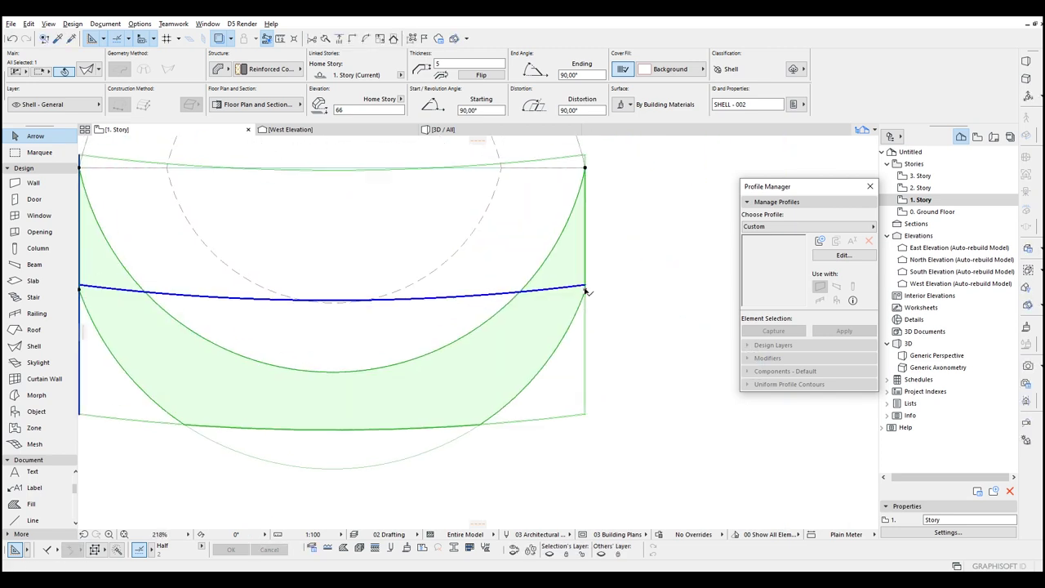
left_click(585, 289)
Step: Pull the shell contour's outer arc closer to the slab outline to form a narrow crescent
scroll(553, 247, "up", 3)
middle_click_drag(502, 242, 338, 340)
left_click(396, 275)
scroll(397, 275, "down", 5)
middle_click_drag(397, 275, 618, 269)
left_click(267, 325)
Step: Try to adjust the crescent's outer arc at its lowest point, and undo the change
scroll(265, 327, "up", 5)
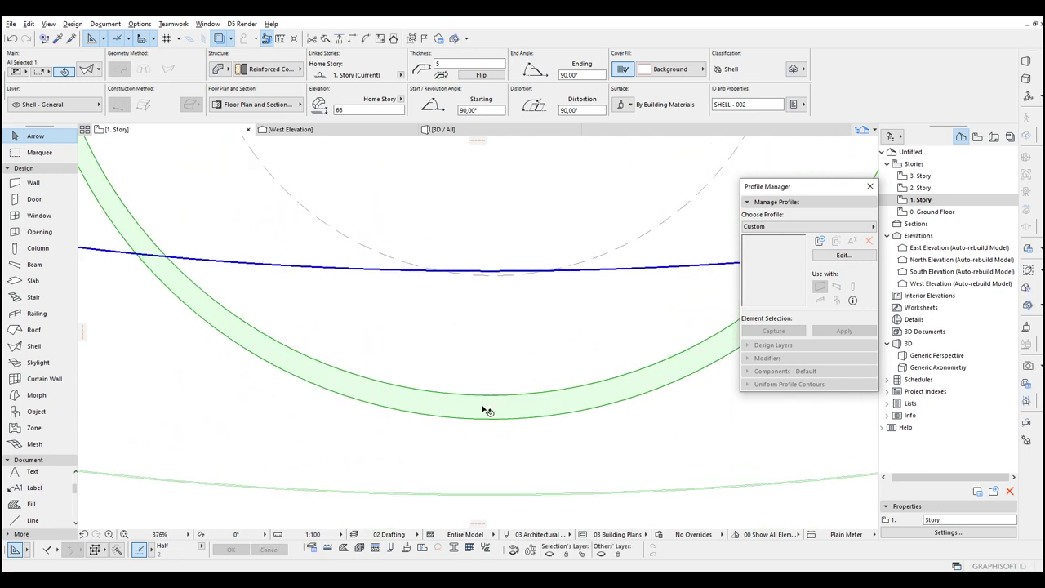
scroll(455, 399, "up", 2)
left_click(483, 428)
left_click(480, 390)
scroll(480, 392, "down", 4)
key("ctrl+z")
Step: Offset the shell contour's outer edge outward to widen the crescent below the oval slab
middle_click_drag(479, 393, 376, 352)
scroll(399, 468, "up", 1)
left_click(483, 360)
left_click(579, 358)
middle_click_drag(388, 409, 350, 429)
left_click(351, 429)
scroll(351, 429, "down", 4)
left_click(179, 294)
left_click(342, 409)
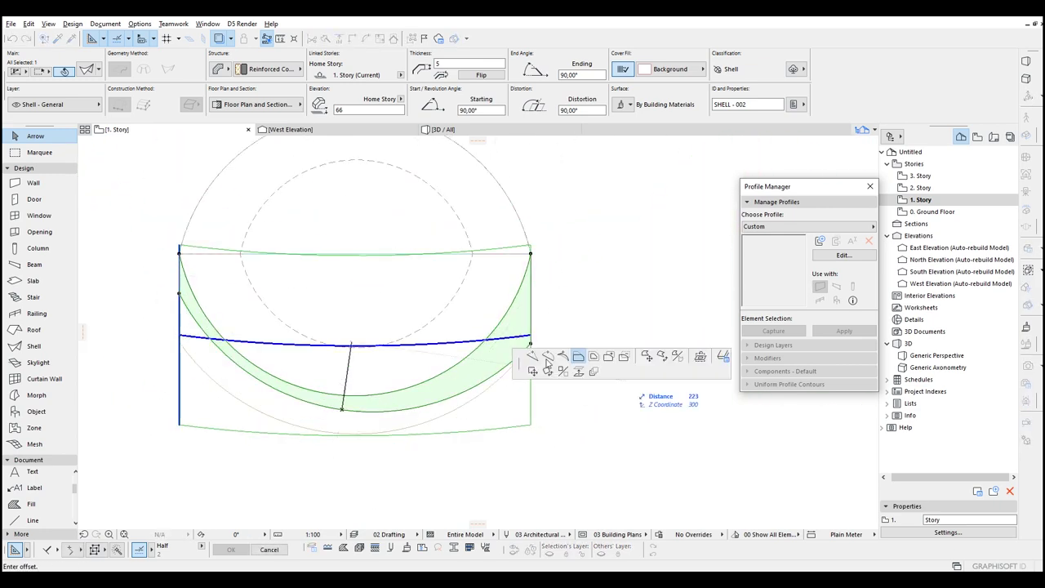
left_click(338, 428)
Step: Level the outer arc's east end with its west end and bulge the arc farther from the slab
left_click(530, 343)
left_click(531, 294)
left_click(344, 402)
left_click(344, 430)
key("Escape")
scroll(454, 432, "down", 3)
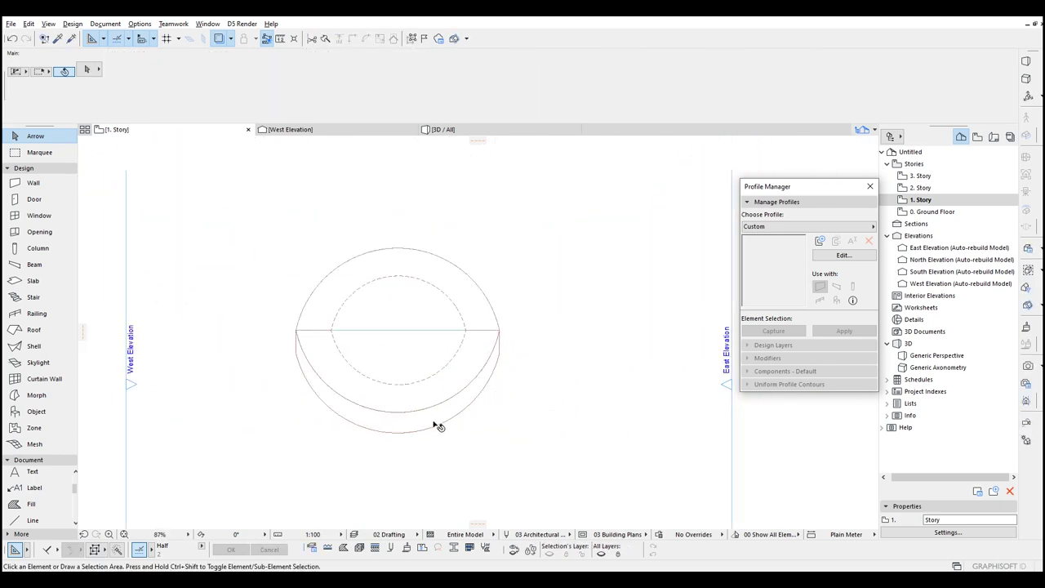
Step: Move the shell down in the West Elevation from the railing to the floor slab, to elevation -27
left_click(478, 130)
middle_click_drag(528, 381, 537, 355, "shift")
scroll(549, 418, "up", 3)
middle_click_drag(555, 420, 588, 401, "shift")
left_click(588, 347)
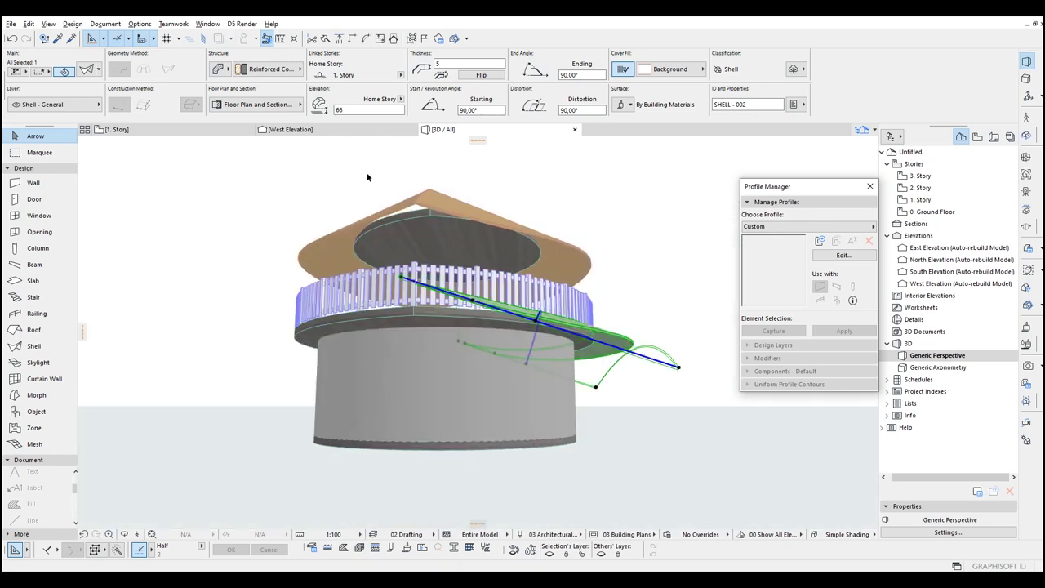
left_click(291, 129)
key("ctrl+d")
left_click(232, 274)
left_click(232, 312)
Step: Examine from below in 3D how the lowered shell meets the floor slab and the cylindrical wall
left_click(477, 130)
middle_click_drag(523, 351, 563, 425, "shift")
scroll(560, 433, "up", 3)
left_click(552, 448)
middle_click_drag(433, 369, 334, 286, "shift")
left_click(519, 423)
middle_click_drag(392, 351, 349, 437, "shift")
left_click(418, 342)
left_click(291, 130)
left_click(446, 129)
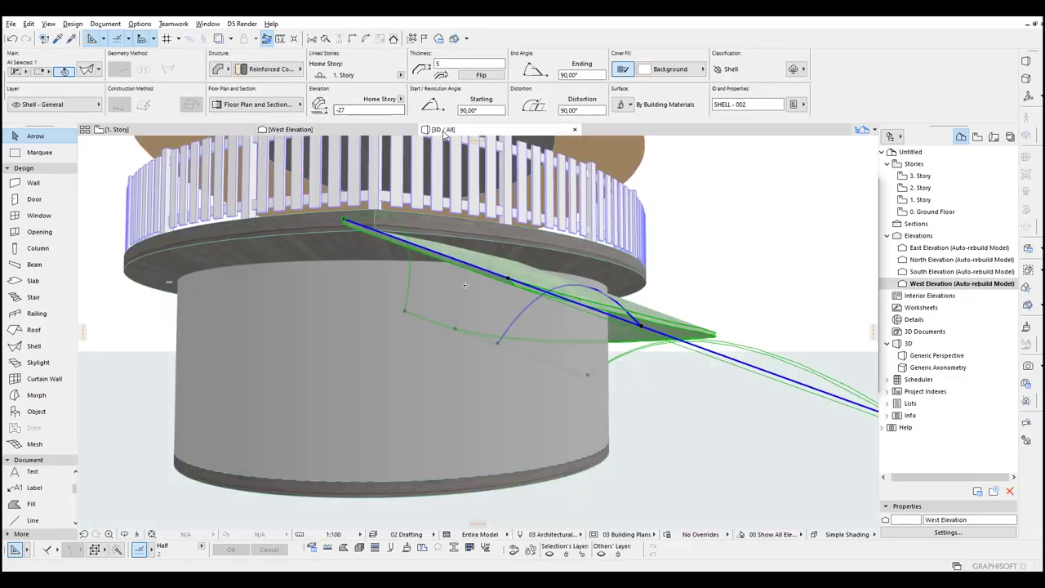
middle_click_drag(425, 311, 430, 184, "shift")
left_click(618, 277)
key("Escape")
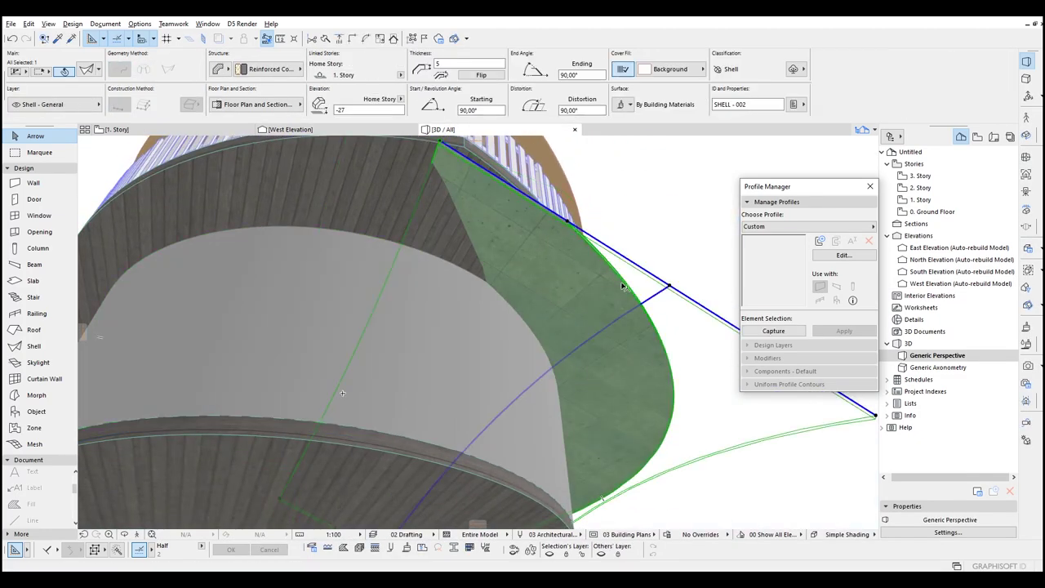
Step: Try to reshape the shell's contour in the 3D view, and undo the change
left_click(622, 278)
middle_click_drag(535, 362, 309, 312, "shift")
left_click(532, 357)
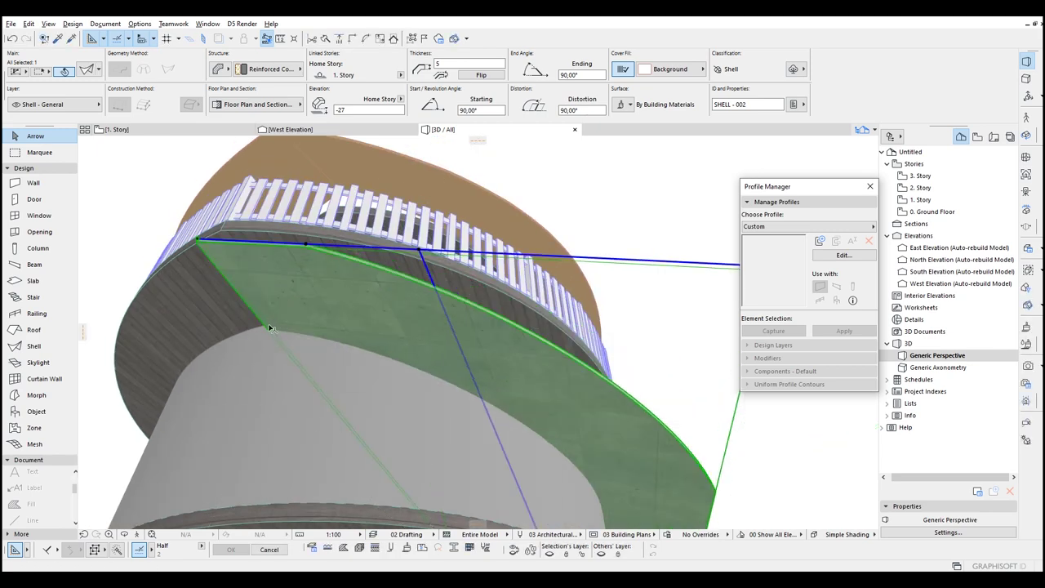
middle_click_drag(532, 357, 522, 466, "shift")
key("ctrl+z")
Step: On the Ground Floor plan, bring the west end of the shell's inner contour to the circular wall's outer face on the centre line
key("F2")
middle_click_drag(530, 359, 663, 288)
scroll(629, 292, "up", 5)
left_click_drag(624, 299, 645, 276)
middle_click_drag(133, 215, 245, 285)
left_click(248, 301)
key("Escape")
key("Escape")
left_click(250, 319)
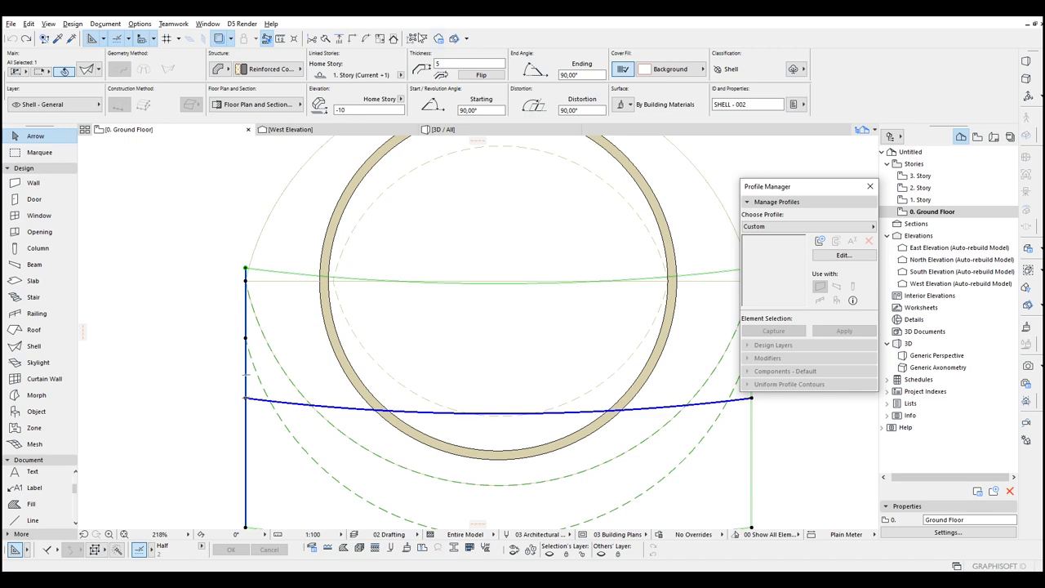
scroll(240, 291, "up", 2)
left_click(239, 291)
left_click(533, 358)
scroll(303, 238, "down", 4)
scroll(282, 238, "up", 3)
left_click(282, 236)
left_click(377, 234)
Step: Bring the inner contour's east end to the wall's outer face and curve the inner edge along the circular wall
scroll(392, 235, "down", 1)
middle_click_drag(669, 236, 402, 213)
left_click(651, 210)
left_click(624, 210)
left_click(578, 210)
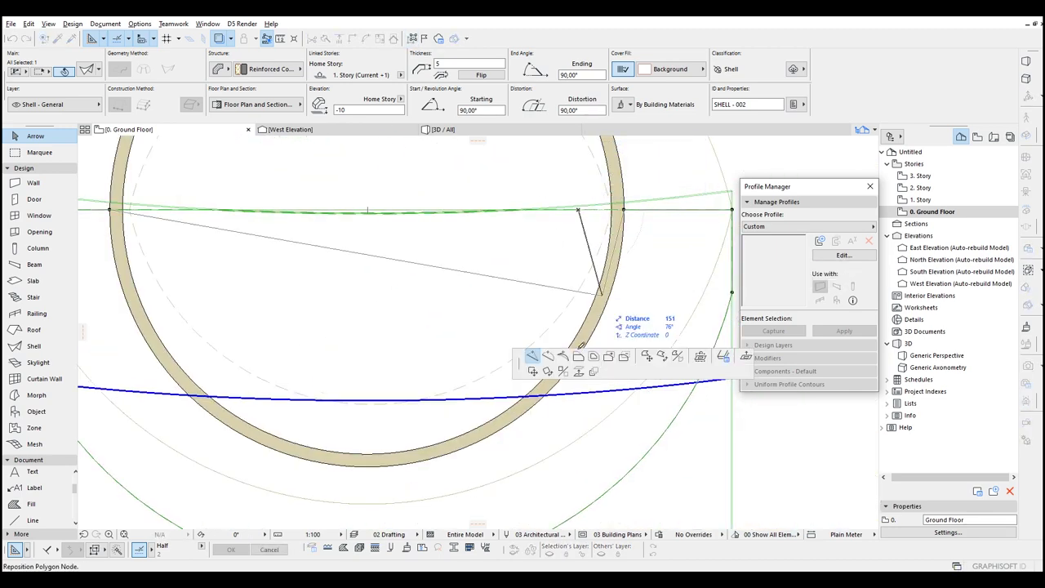
key("f")
middle_click_drag(429, 447, 411, 381)
left_click(408, 392)
scroll(395, 299, "down", 3)
scroll(467, 327, "up", 2)
scroll(234, 245, "up", 2)
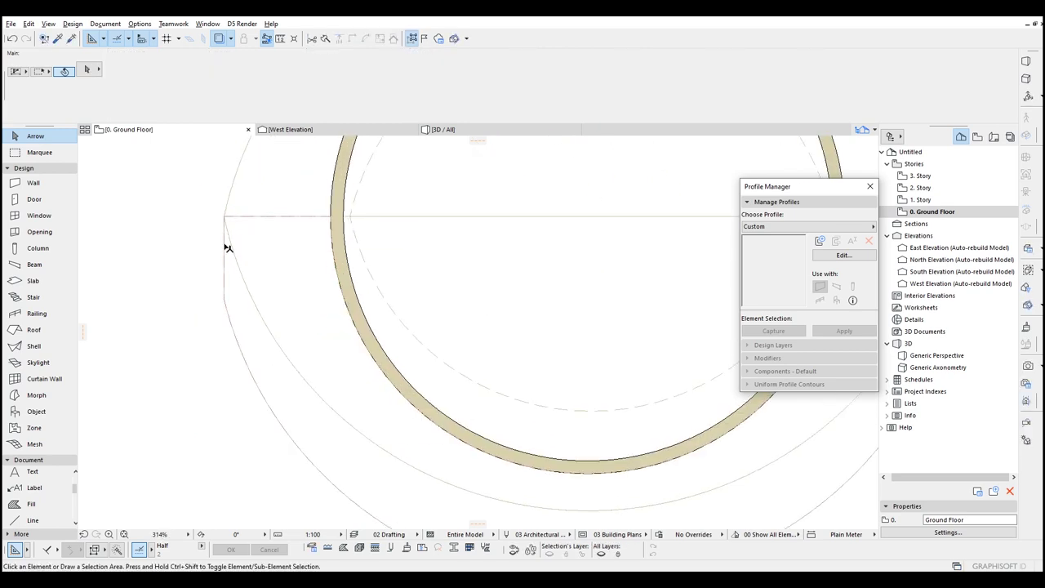
Step: Merge both ends of the shell's outer arc into the corners on the centre line, removing the short vertical edges
scroll(233, 203, "up", 2)
left_click(235, 203)
left_click(235, 206)
scroll(235, 209, "down", 4)
key("Escape")
left_click(581, 257)
left_click(581, 258)
scroll(589, 238, "up", 4)
left_click(559, 182)
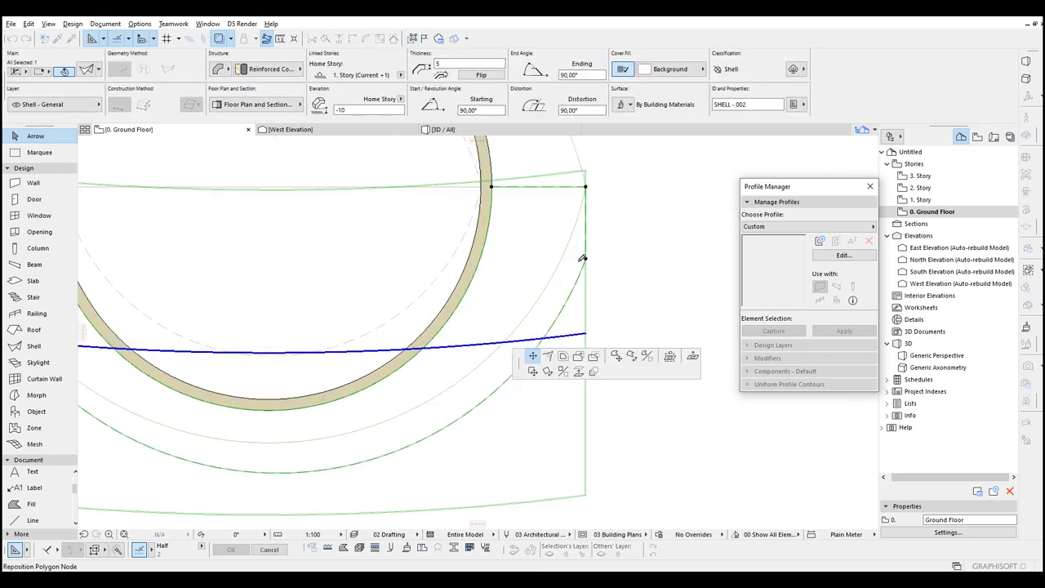
scroll(543, 227, "down", 4)
left_click(510, 228)
key("Escape")
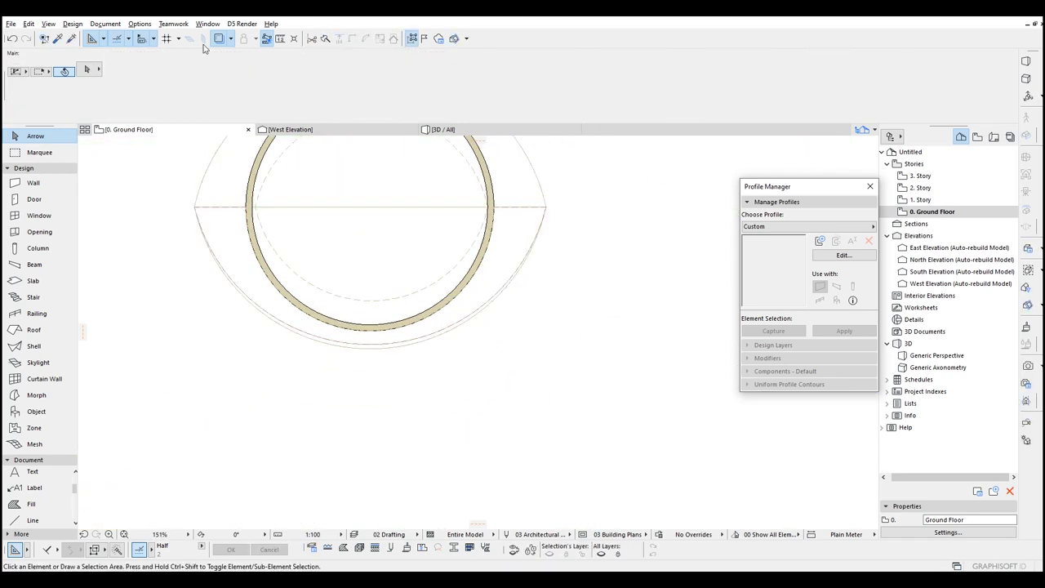
Step: Hide the trace reference and bulge the shell's outer arc outward to a radius of about 571
left_click(542, 210)
middle_click_drag(180, 218, 368, 318)
scroll(368, 317, "up", 5)
key("Delete")
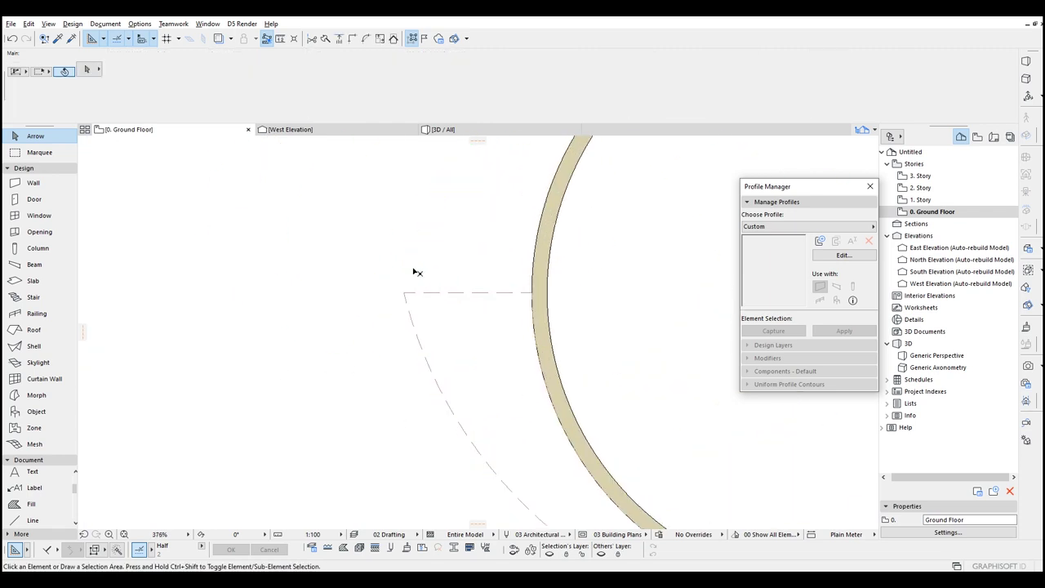
left_click(408, 313)
scroll(345, 211, "down", 6)
left_click(471, 347)
middle_click_drag(473, 373, 389, 364)
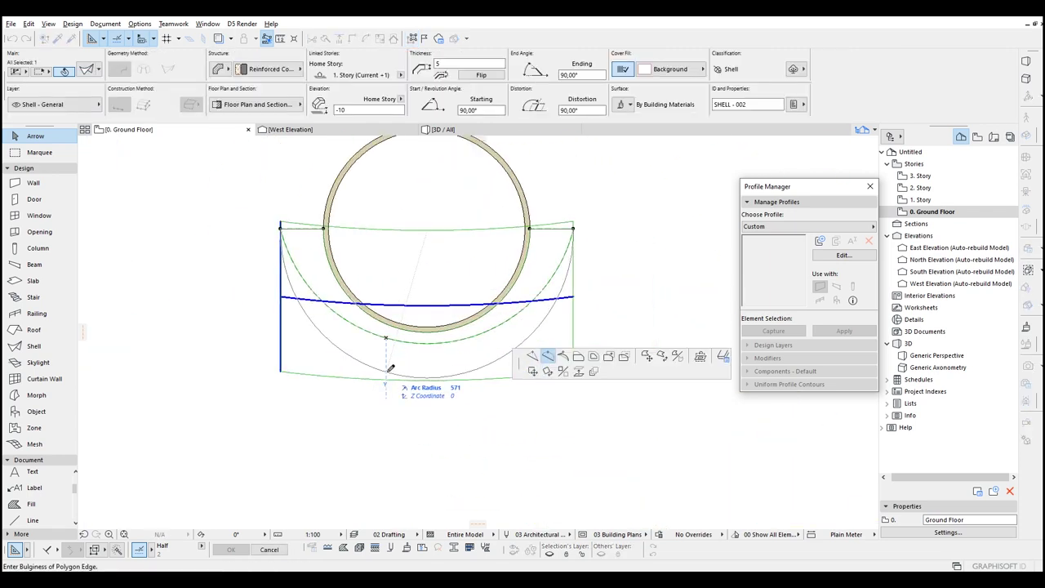
left_click(388, 371)
key("Escape")
Step: Mirror a copy of the crescent shell across the horizontal centre line to complete the ring around the wall
left_click(574, 241)
key("ctrl+shift+m")
left_click(324, 229)
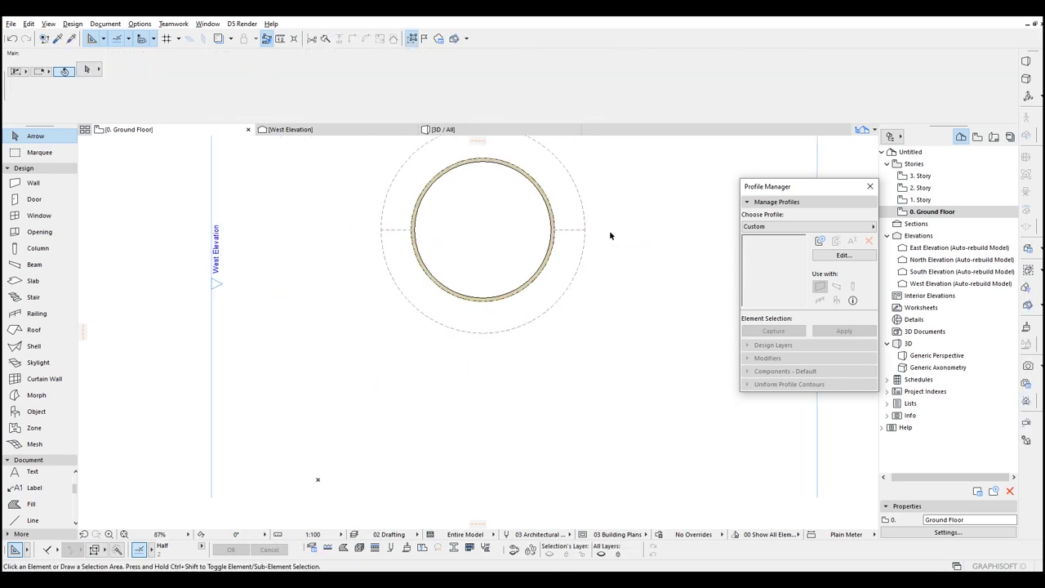
Step: Give both lower shells the same tan surface as the upper roof in the 3D view
left_click(466, 129)
scroll(380, 270, "up", 4)
middle_click_drag(171, 303, 490, 351, "shift")
left_click(519, 354)
left_click(298, 314, "shift")
left_click(626, 105)
left_click(623, 131)
left_click(622, 147)
left_click(623, 163)
left_click(678, 147)
left_click(449, 330)
left_click(257, 283)
scroll(377, 245, "down", 3)
middle_click_drag(392, 242, 372, 249, "shift")
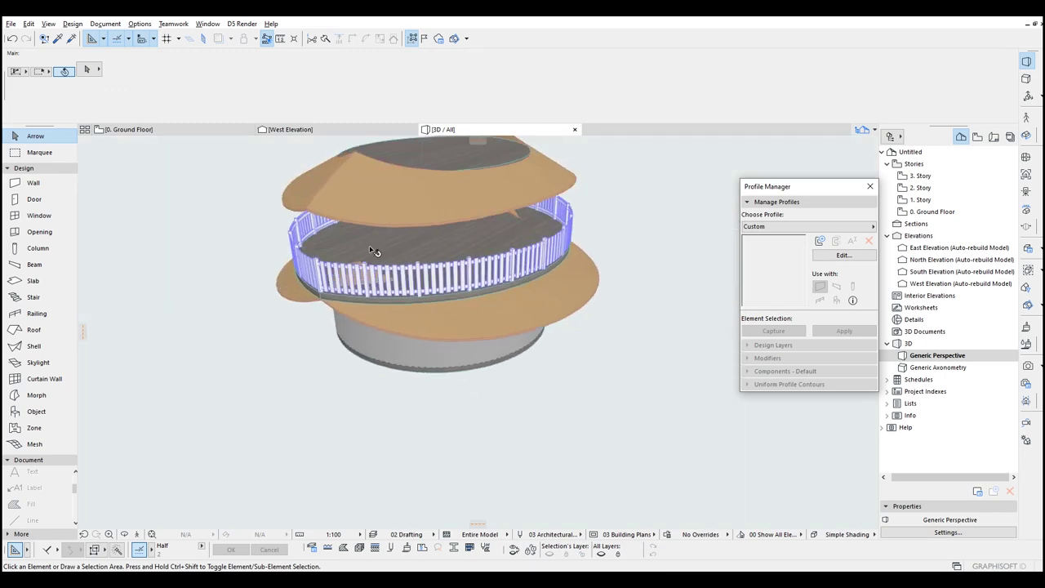
Step: Copy the half-oval floor slab from 1. Story to the Ground Floor and mirror a copy across the centre line
left_click(371, 249)
double_click(931, 211)
double_click(922, 200)
left_click(395, 232)
double_click(932, 213)
left_click(580, 217)
key("ctrl+shift+m")
left_click(585, 229)
Step: Resize both Ground Floor slab halves proportionally from the circle's centre until they extend beyond the shell ring
left_click(517, 229)
left_click(516, 161, "shift")
key("ctrl+k")
left_click(483, 229)
left_click(585, 229)
middle_click_drag(585, 229, 526, 267)
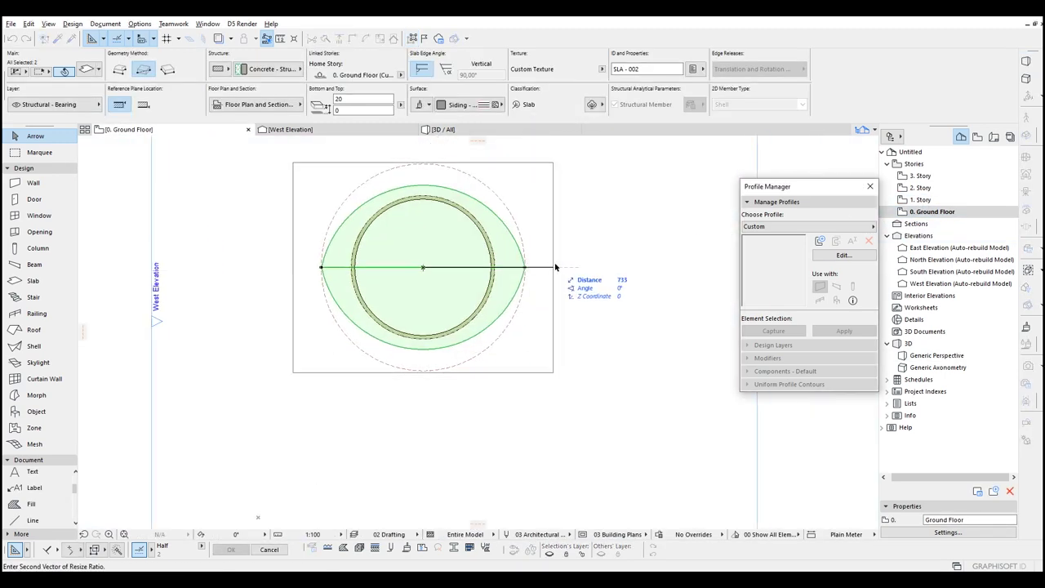
left_click(556, 267)
key("Escape")
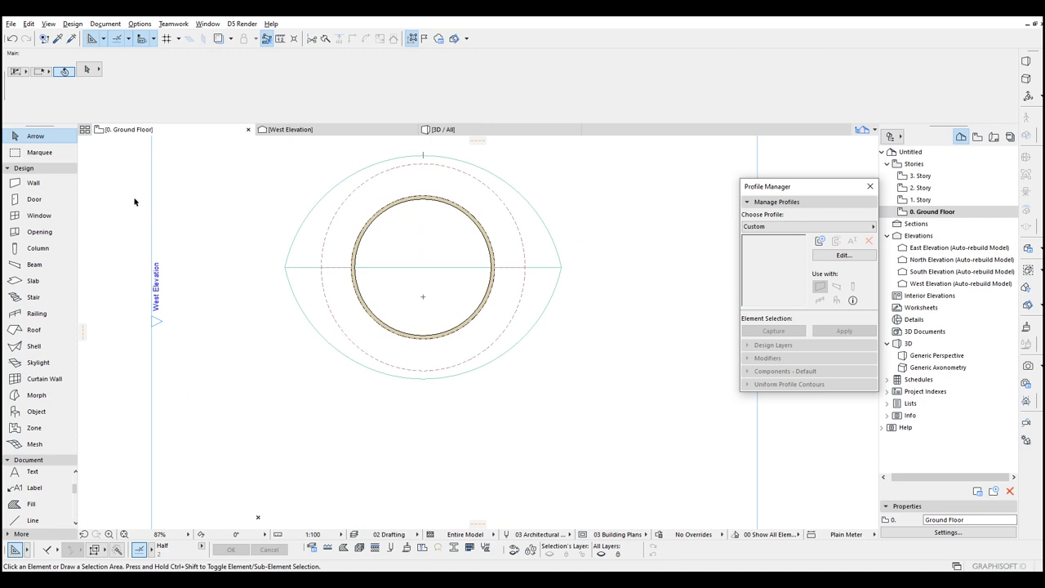
Step: Place a column just inside the shell ring's west edge with a circular section of diameter 10
left_click(38, 249)
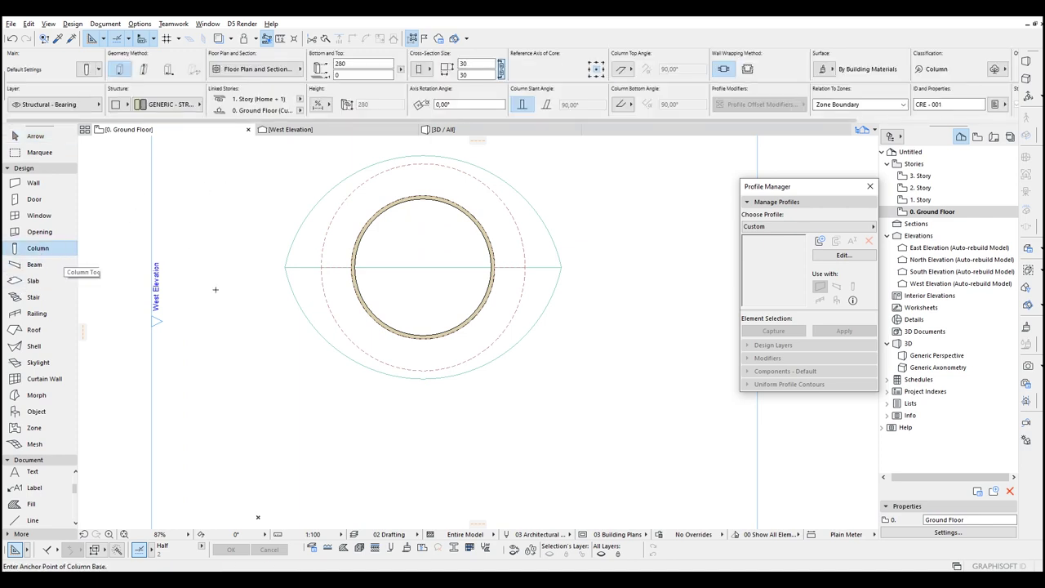
scroll(339, 286, "up", 4)
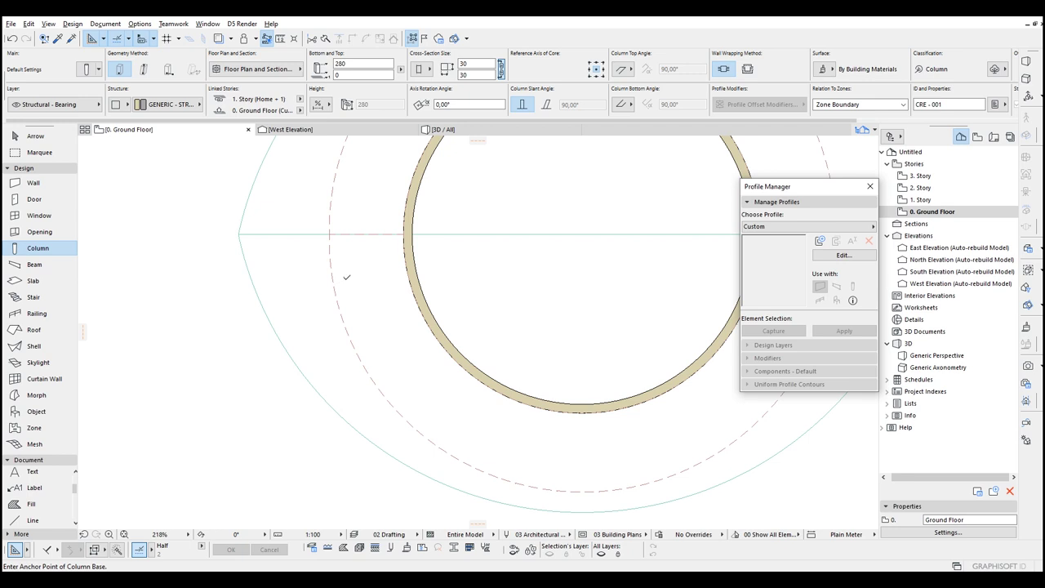
left_click(344, 279)
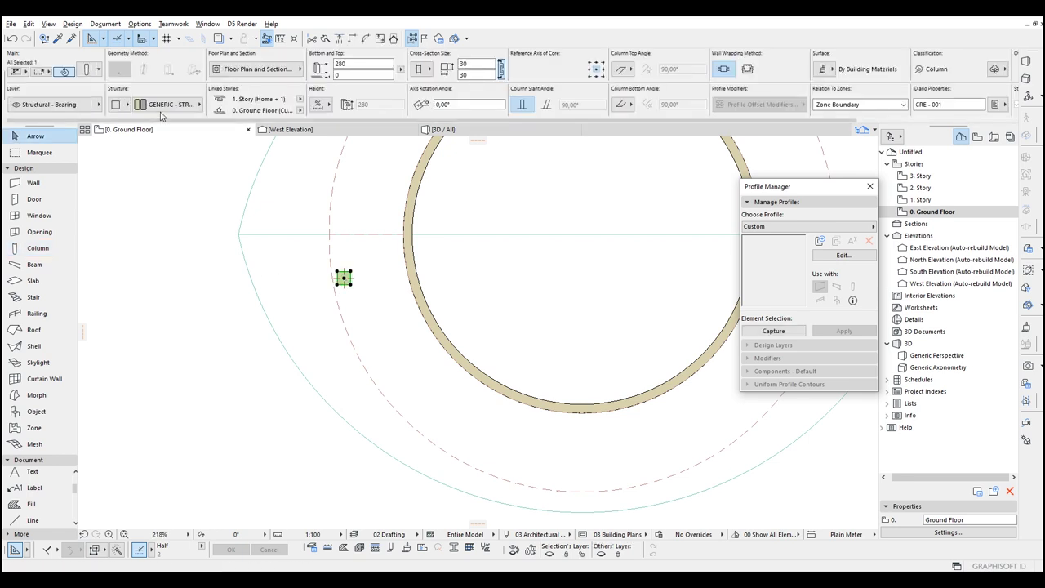
left_click(120, 106)
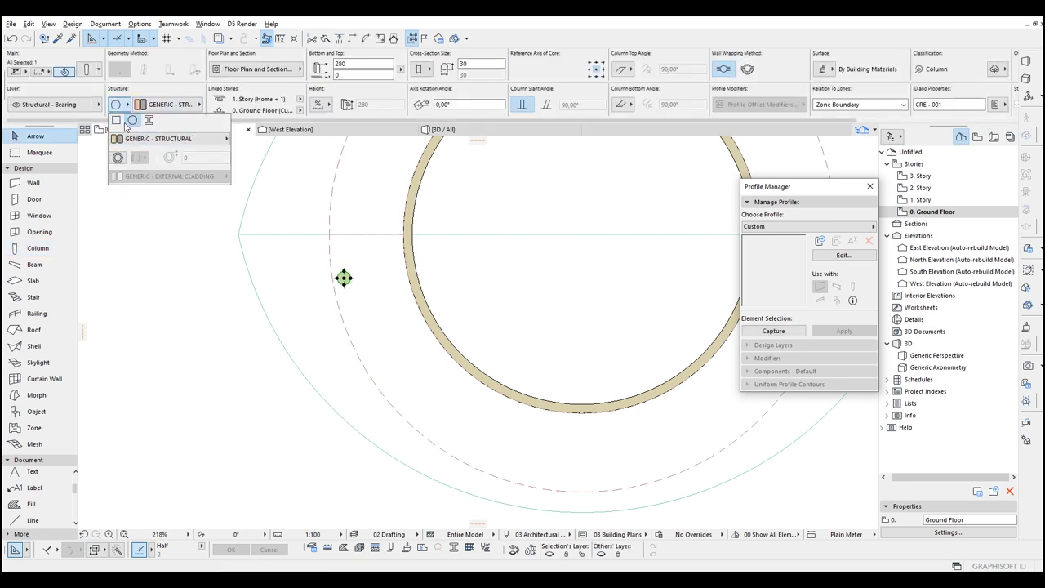
left_click(477, 63)
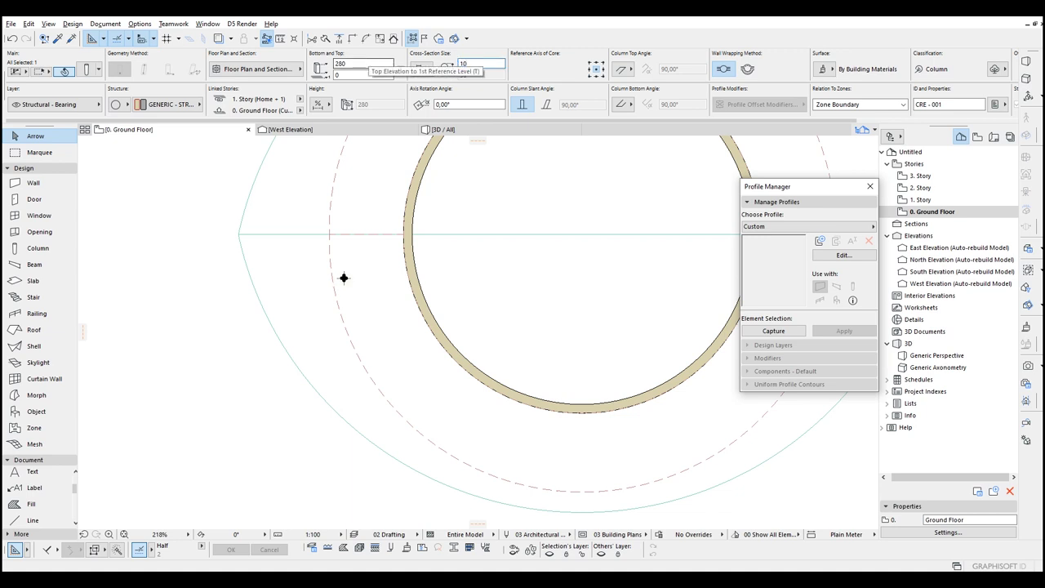
Step: Override the column's surfaces with Paint - Golden Ochre and slant the column at 70°
scroll(351, 237, "up", 2)
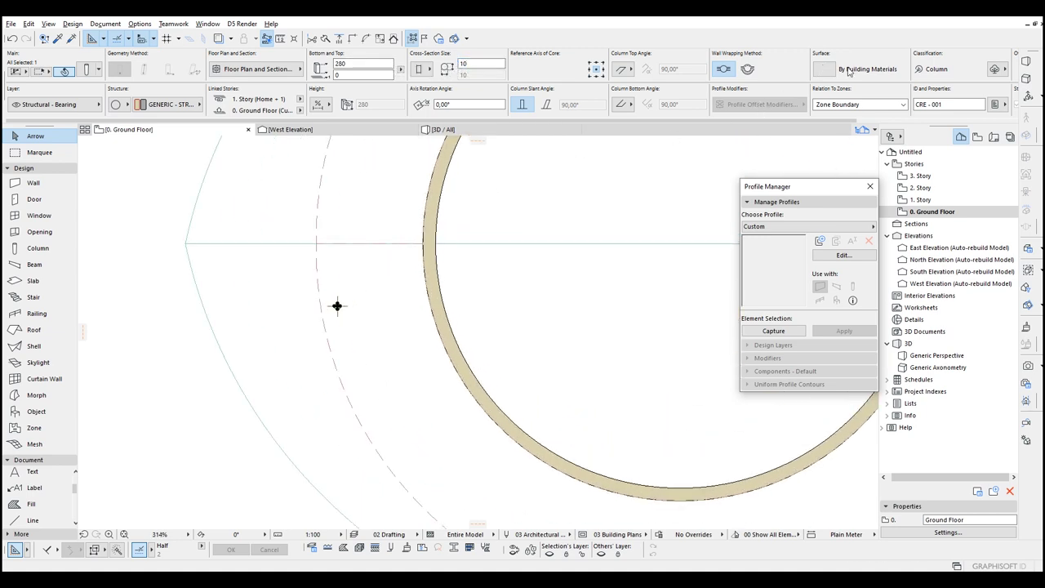
left_click(822, 69)
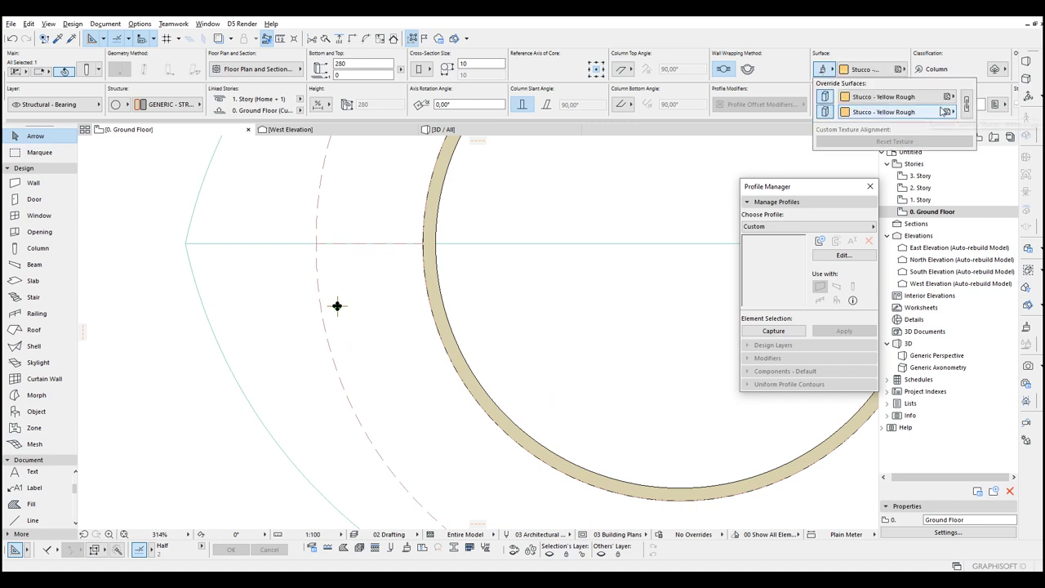
left_click(894, 98)
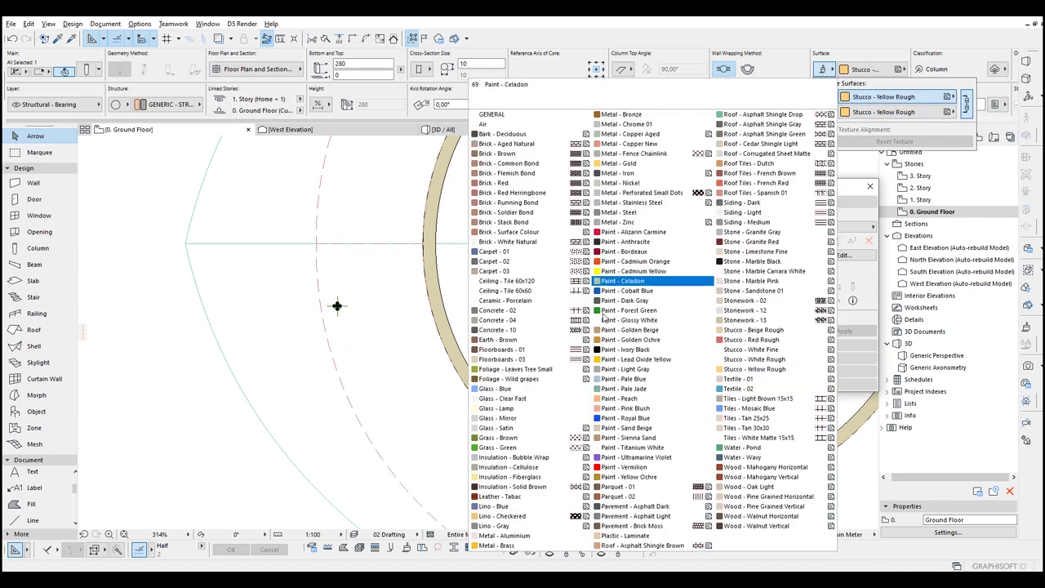
left_click(634, 343)
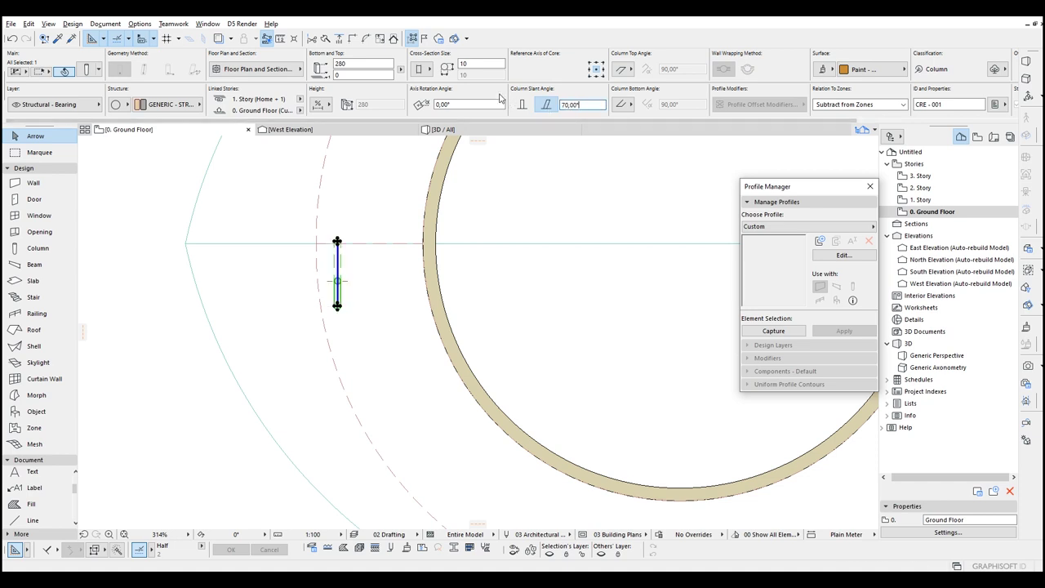
Step: Make a rotated copy of the slanted column and shift its base beside the first column's base
scroll(413, 297, "up", 5)
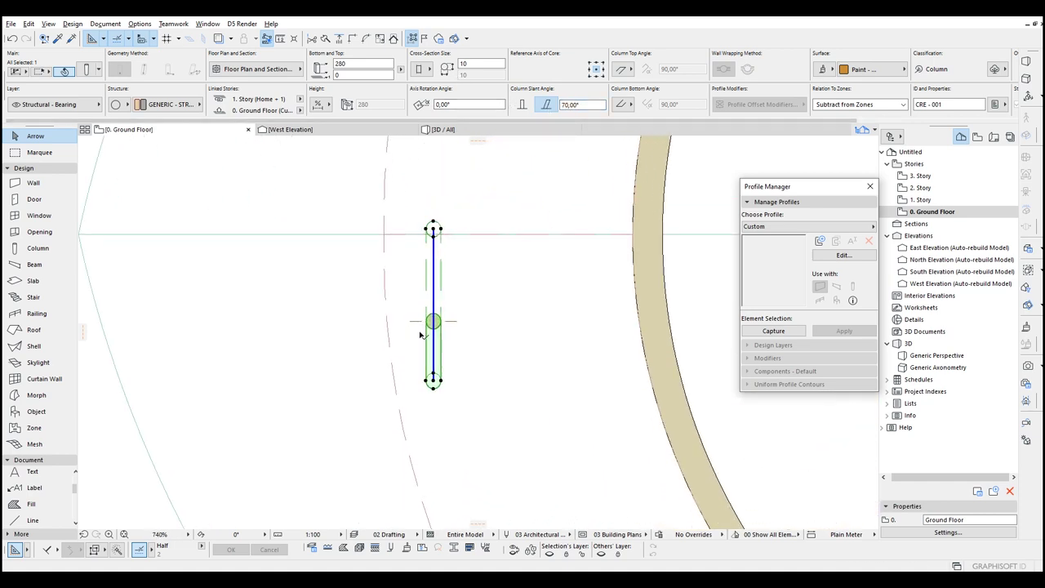
key("ctrl+alt+e")
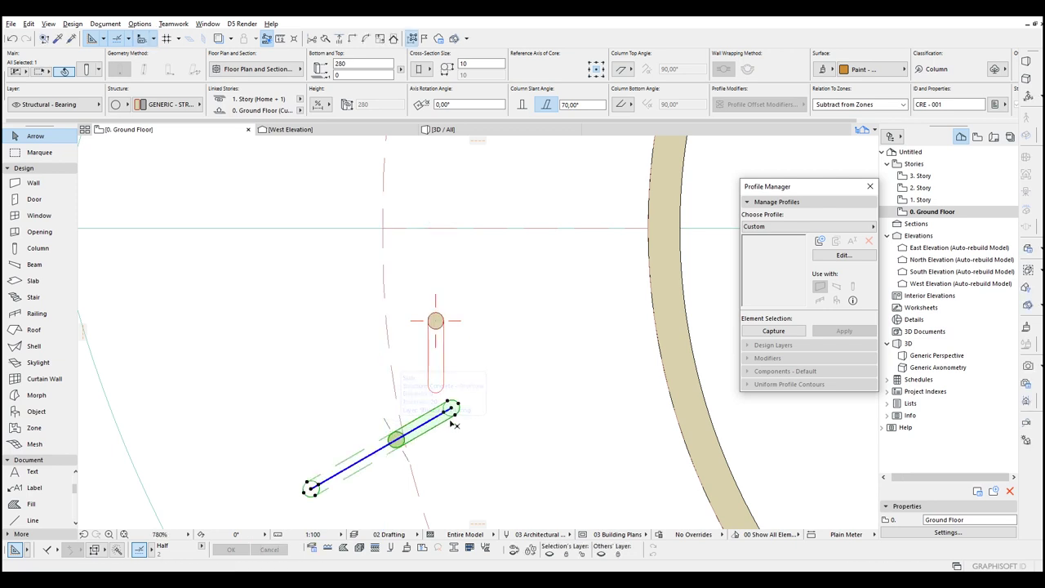
left_click(410, 407)
middle_click_drag(432, 415, 448, 359)
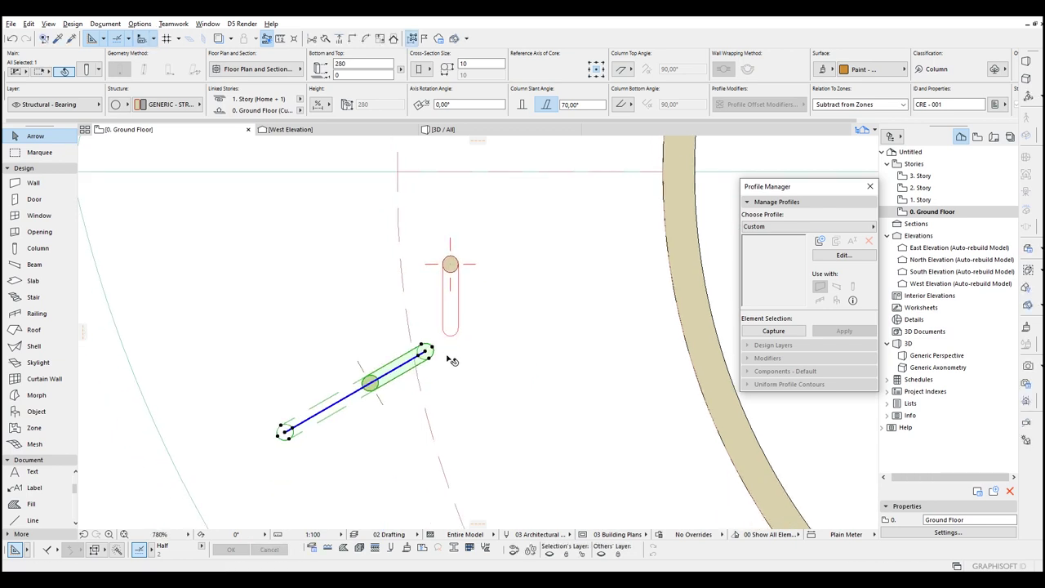
Step: Rotate a copy of the second column by 120° about the shared base point to form a three-column tripod
key("ctrl+e")
left_click(446, 343)
left_click(358, 381)
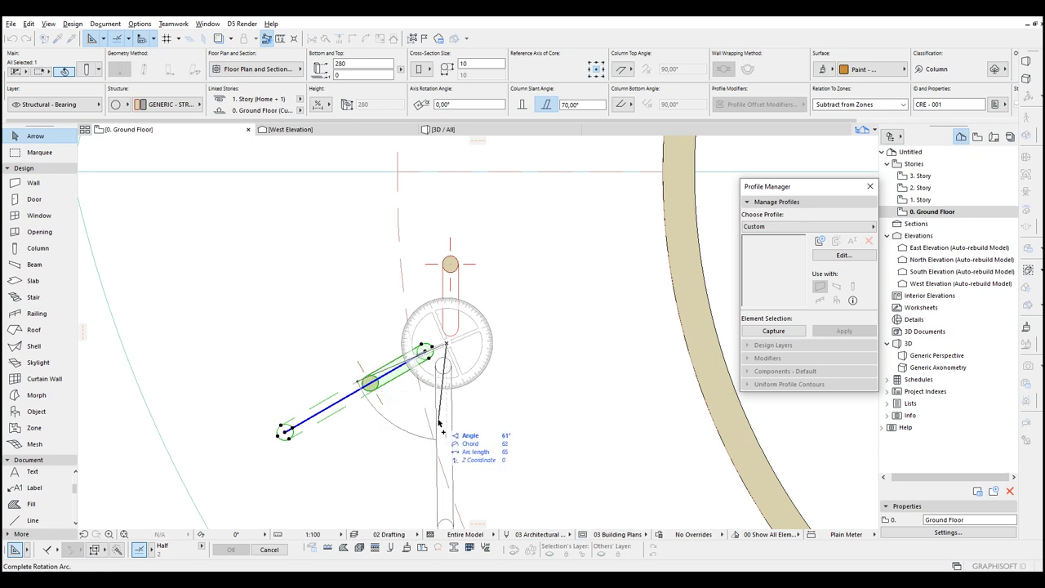
type("120")
key("Return")
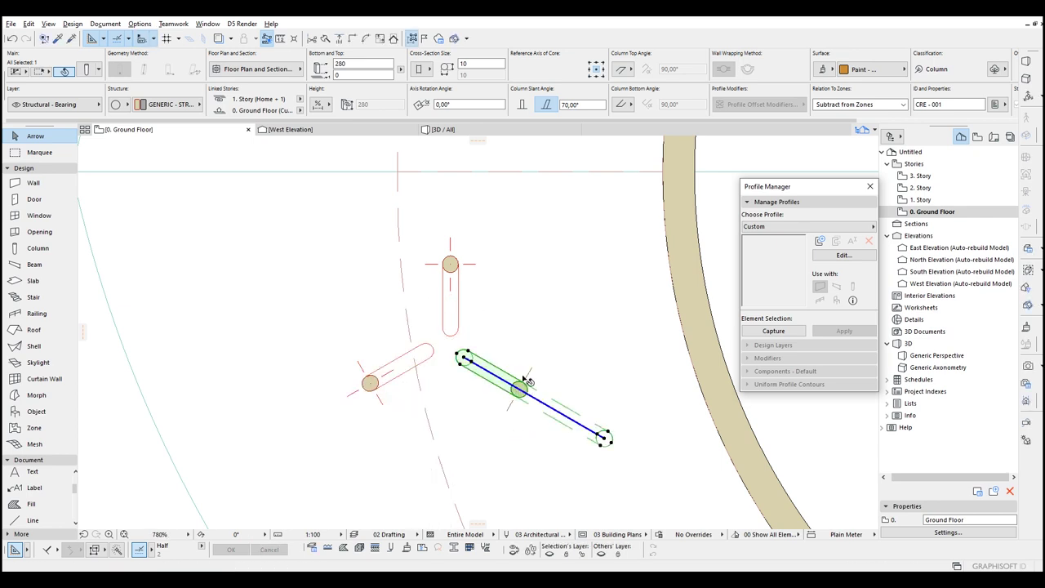
left_click(442, 357)
left_click(458, 357)
left_click(428, 364)
Step: Check how the three-column tripod meets the lower shell in the 3D view and the West Elevation
left_click(449, 131)
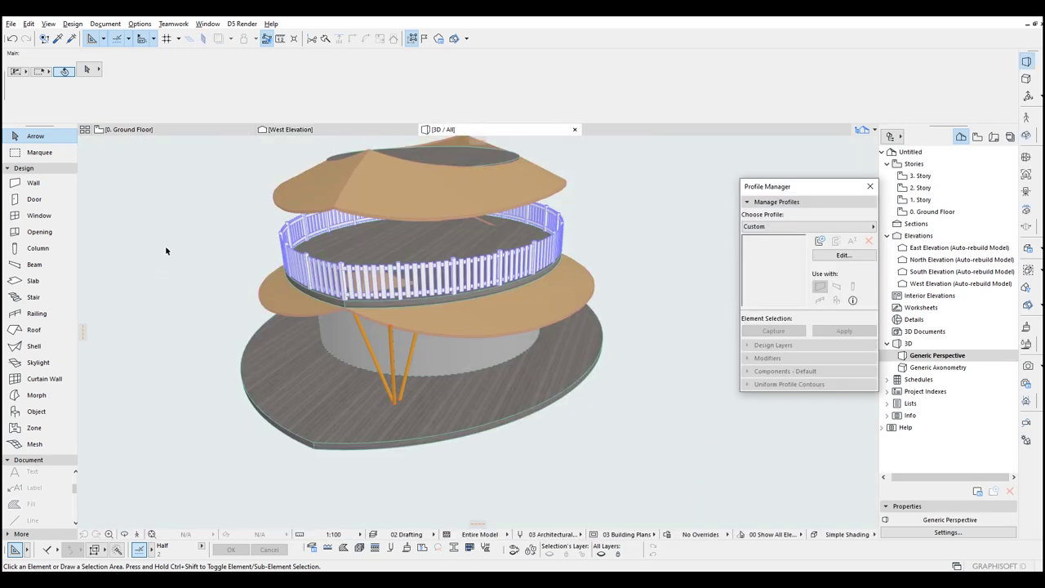
middle_click_drag(168, 249, 430, 350, "shift")
left_click(364, 132)
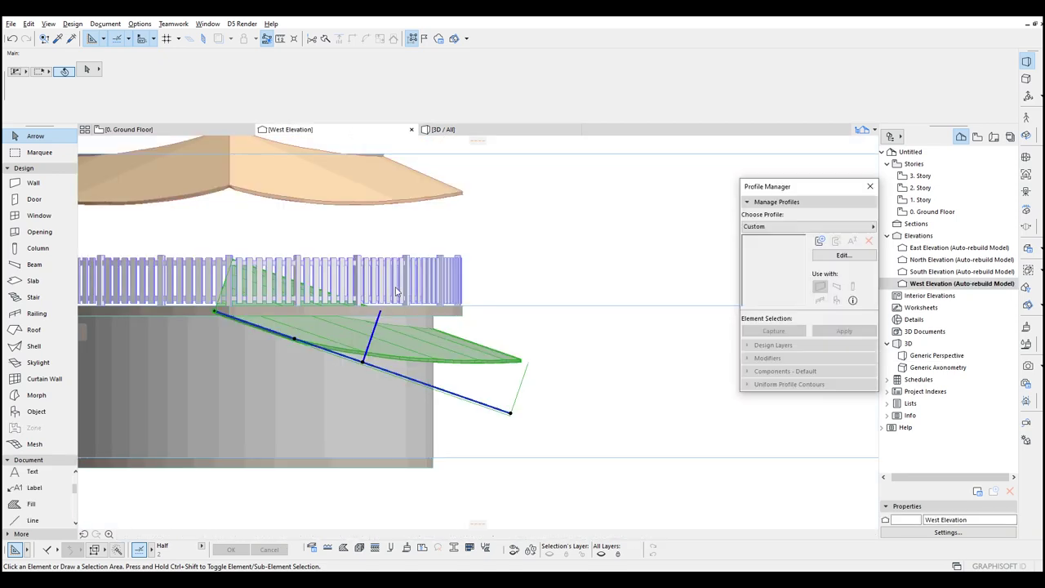
left_click(186, 131)
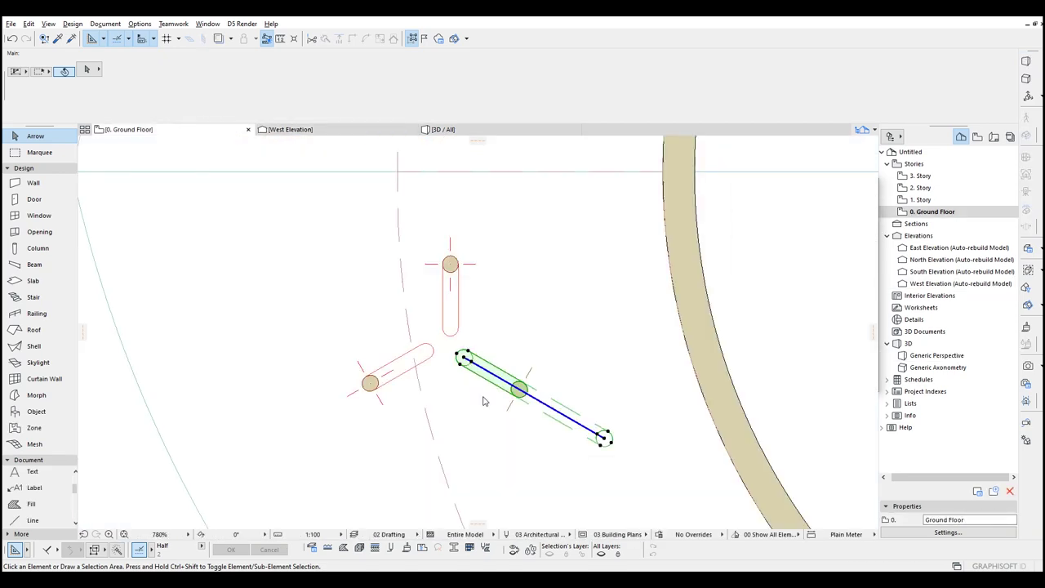
Step: Set the floor plan projection of the tripod's three columns to Entire Element
key("Escape")
scroll(453, 341, "down", 3)
left_click_drag(372, 280, 504, 394)
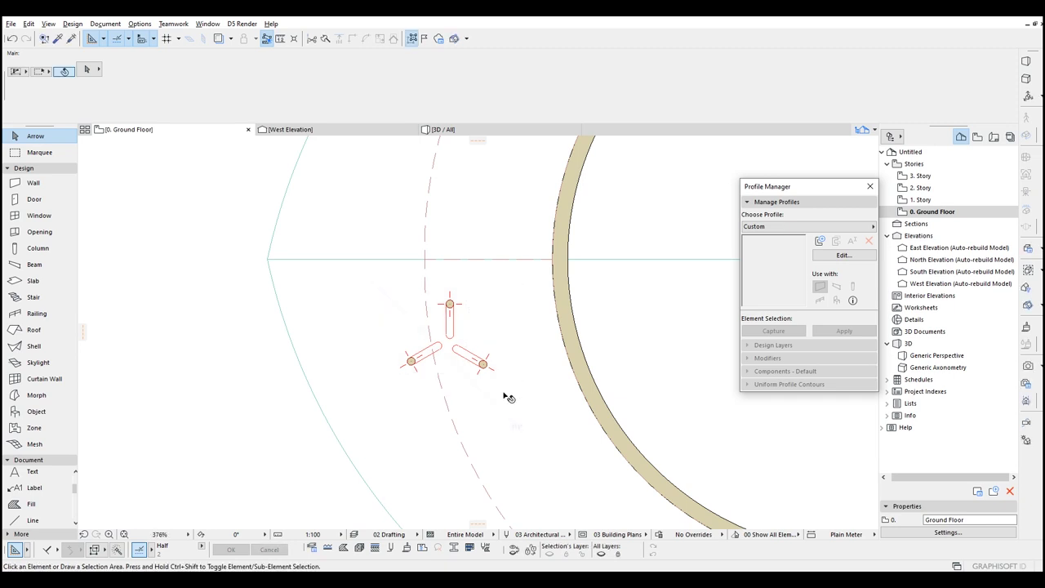
scroll(403, 359, "up", 3)
middle_click_drag(458, 364, 446, 250)
scroll(444, 255, "down", 5)
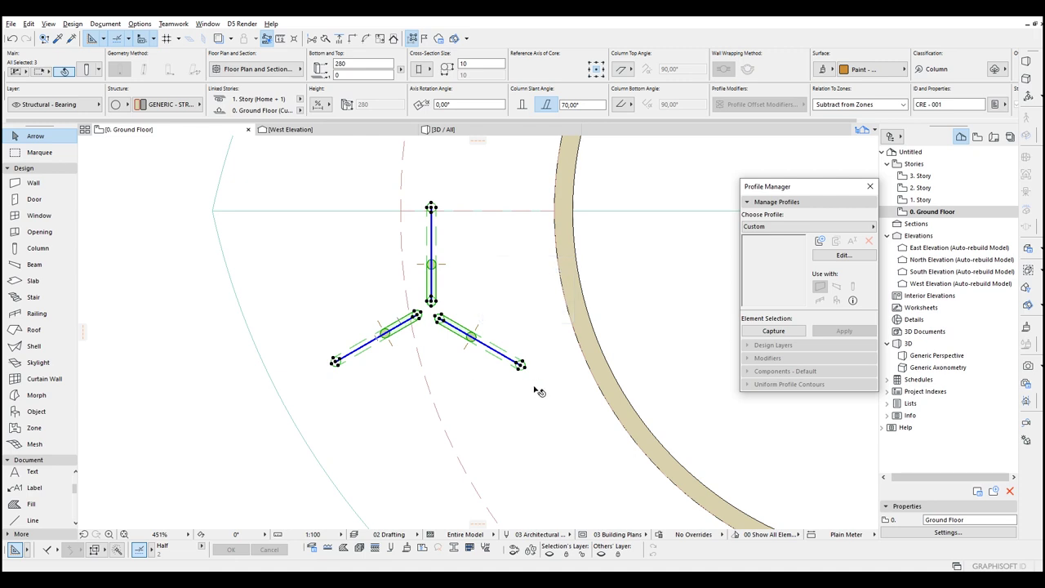
scroll(530, 388, "up", 2)
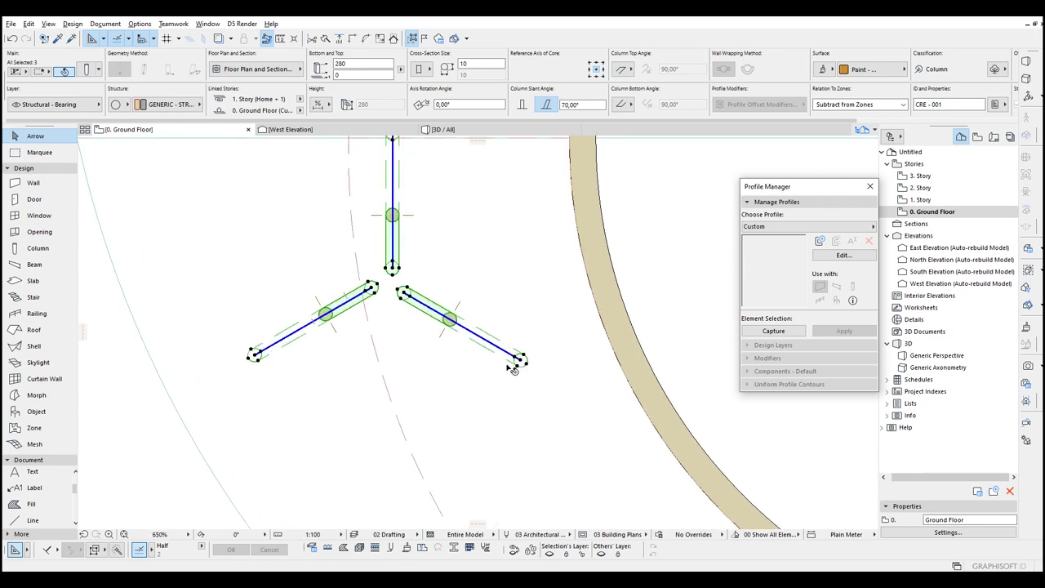
middle_click_drag(349, 344, 386, 353)
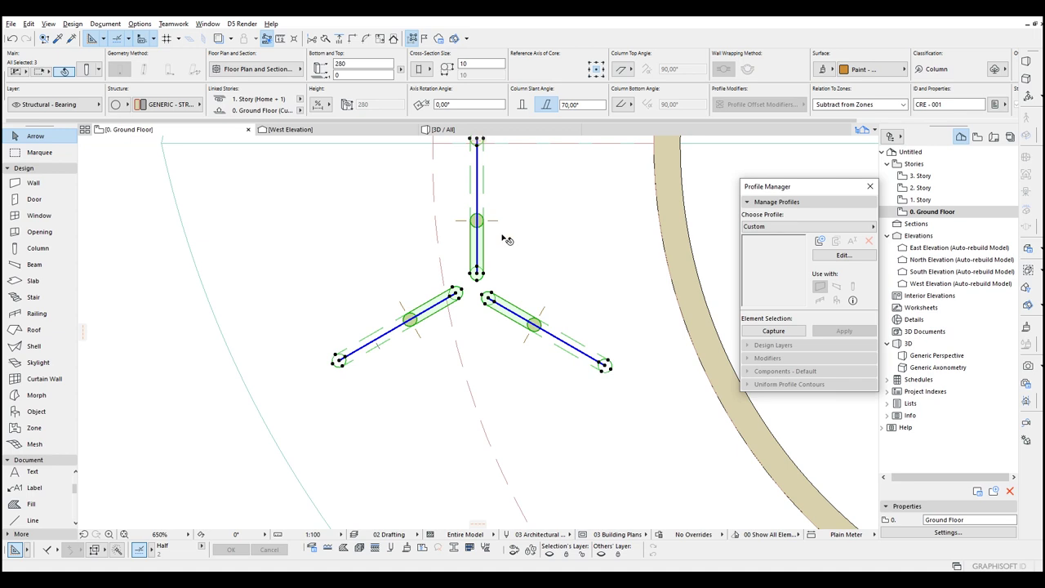
middle_click_drag(504, 238, 540, 289)
key("ctrl+t")
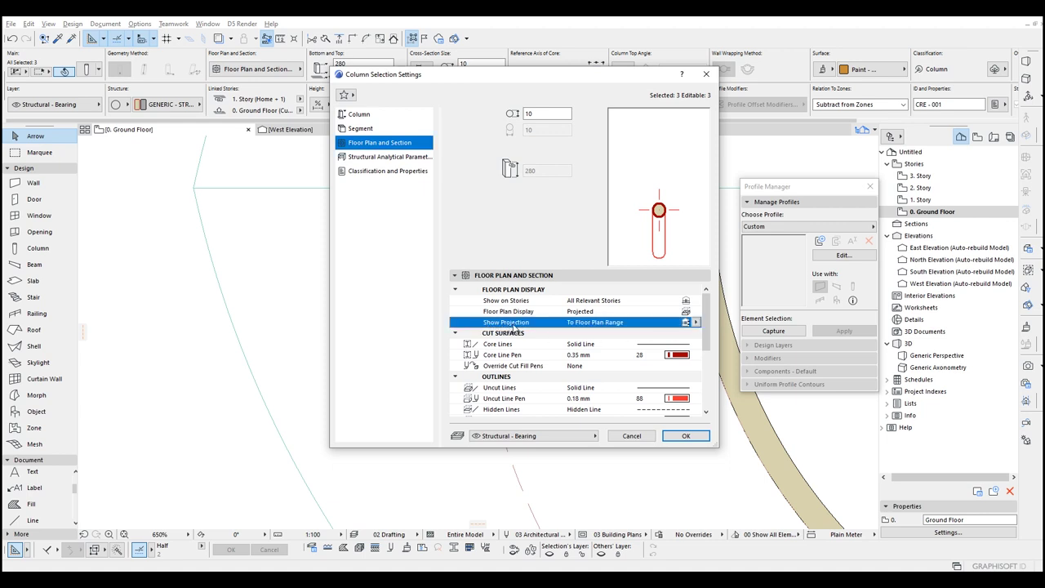
left_click(697, 322)
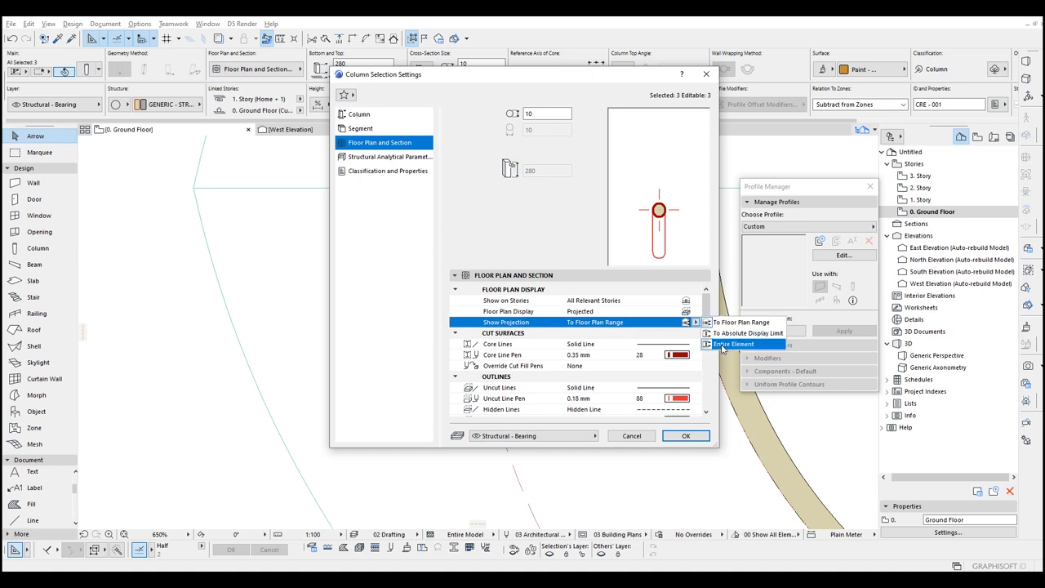
left_click(687, 436)
Step: Set the floor plan display of the three tripod columns to Projected with Overhead
left_click(353, 384)
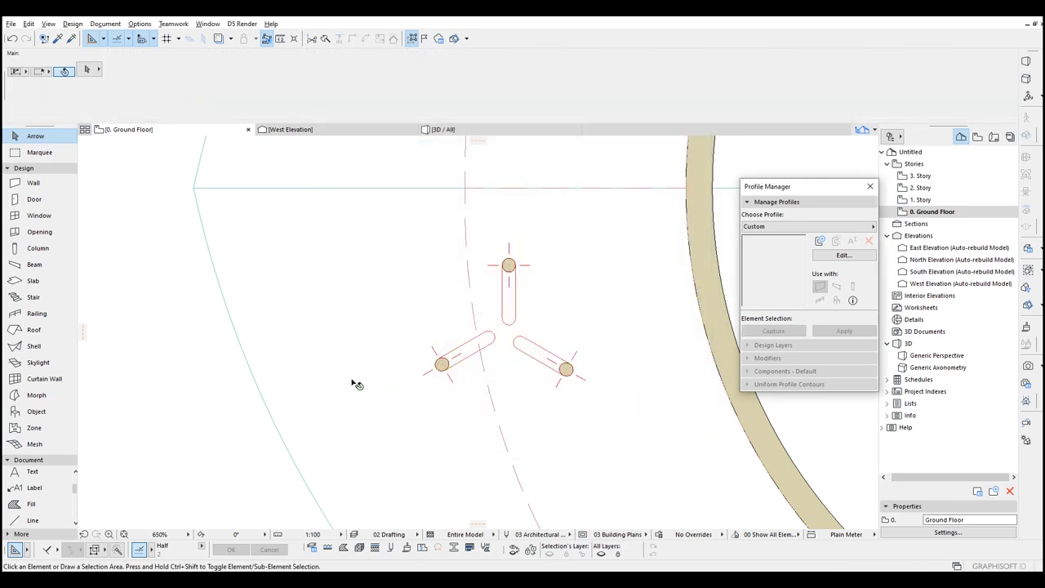
left_click(456, 359)
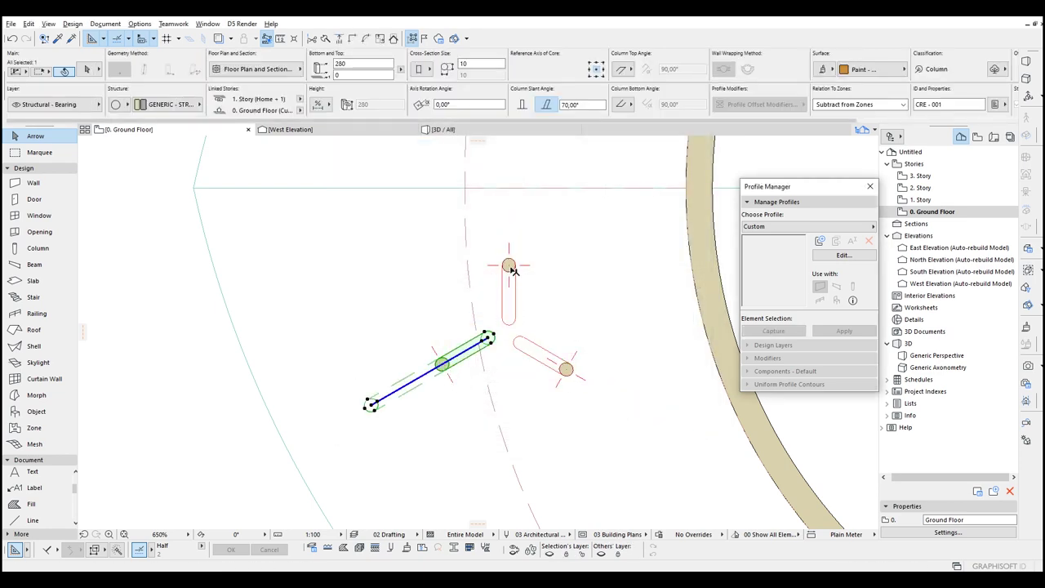
double_click(574, 375)
left_click(686, 311)
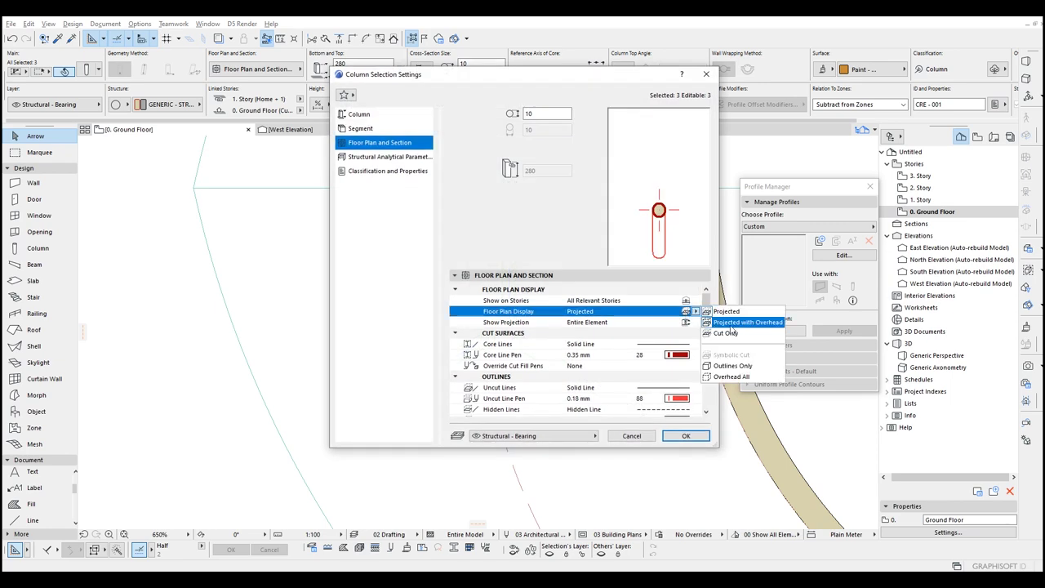
left_click(722, 325)
left_click(683, 439)
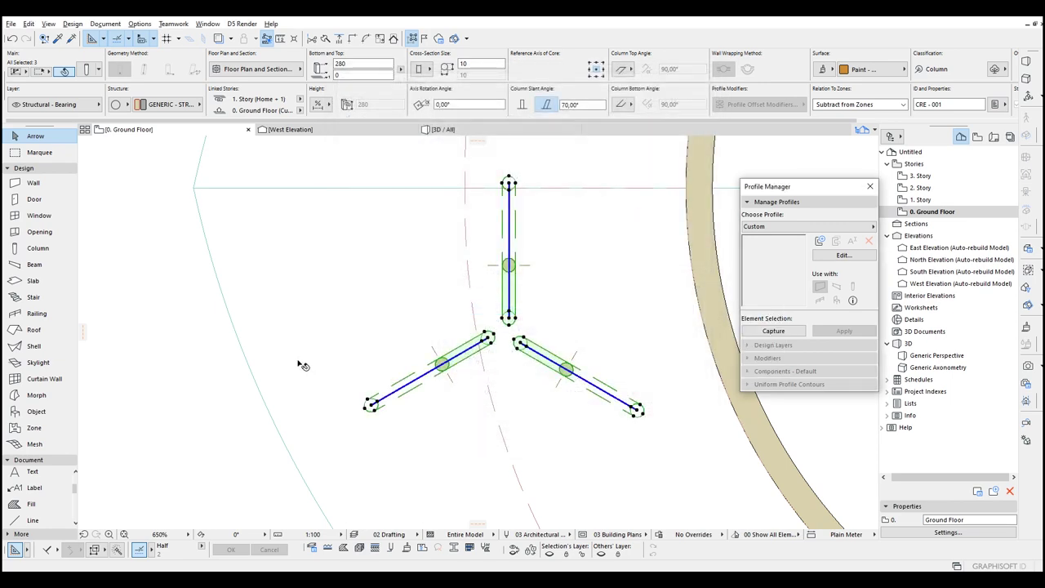
Step: Move the column tripod closer to the round wall and set its columns' slant angle to 75°
key("Escape")
scroll(397, 331, "down", 3)
scroll(365, 274, "up", 4)
left_click_drag(337, 256, 491, 392)
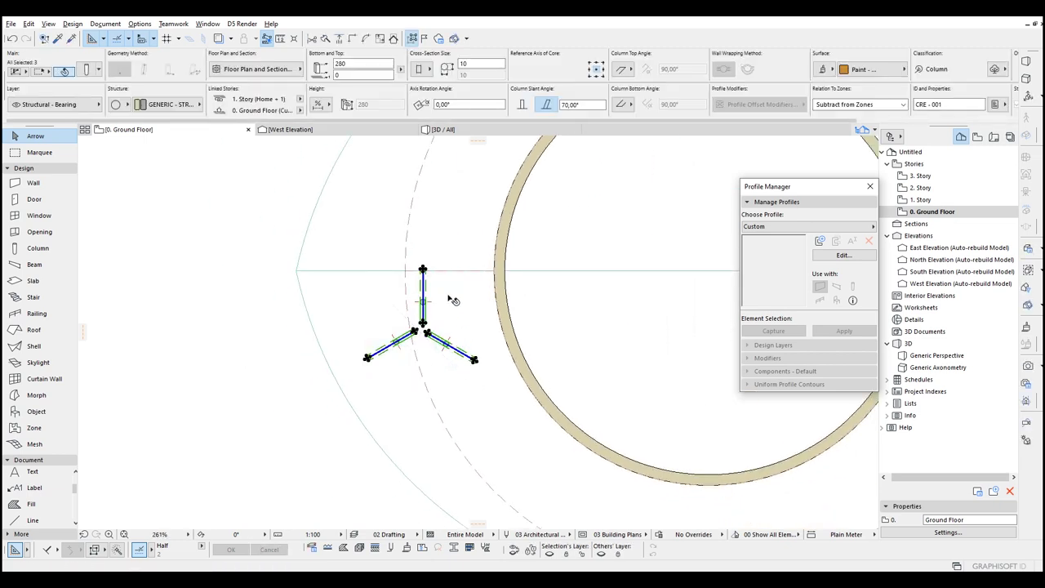
key("ctrl+d")
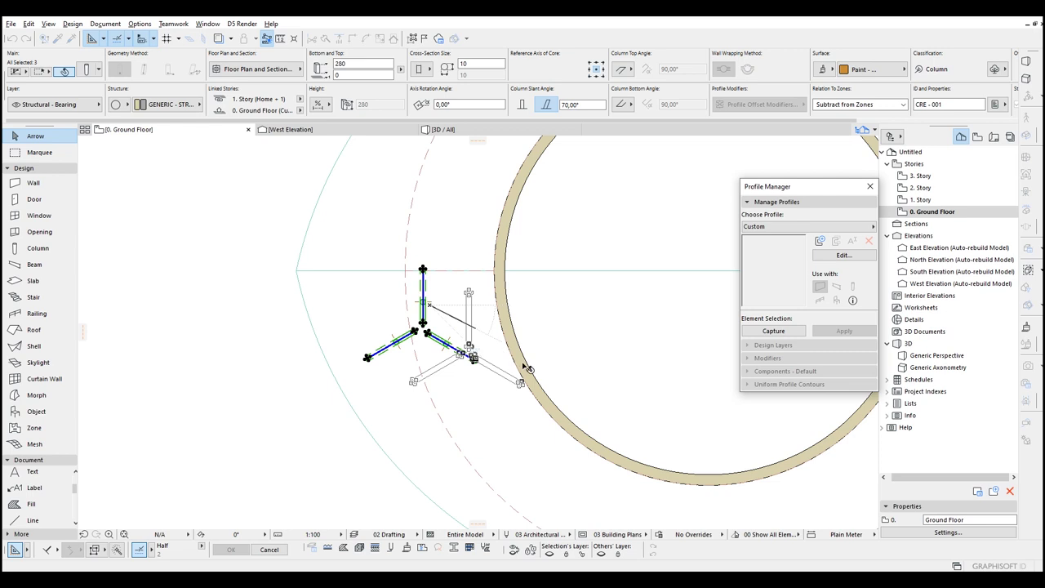
left_click(530, 369)
scroll(522, 382, "up", 2)
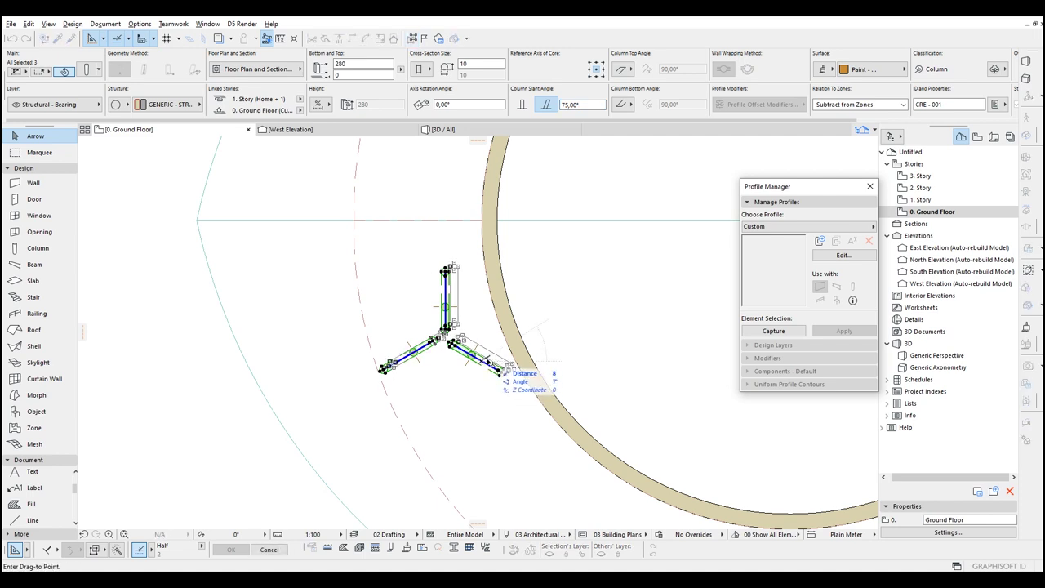
scroll(517, 369, "down", 5)
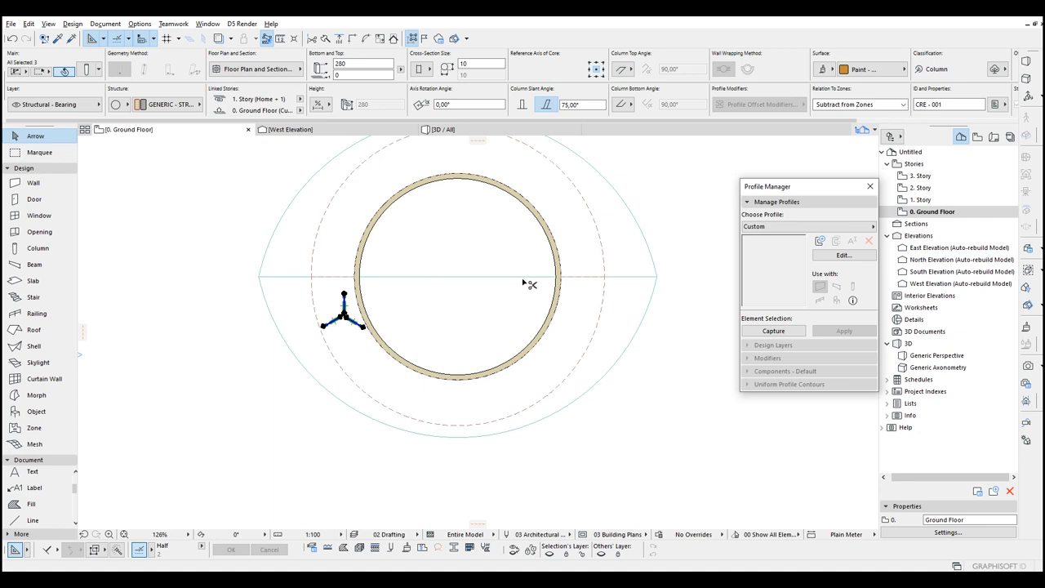
Step: Multiply the tripod by rotation about the round wall's centre, making six copies around the lower half of the plan
key("ctrl+u")
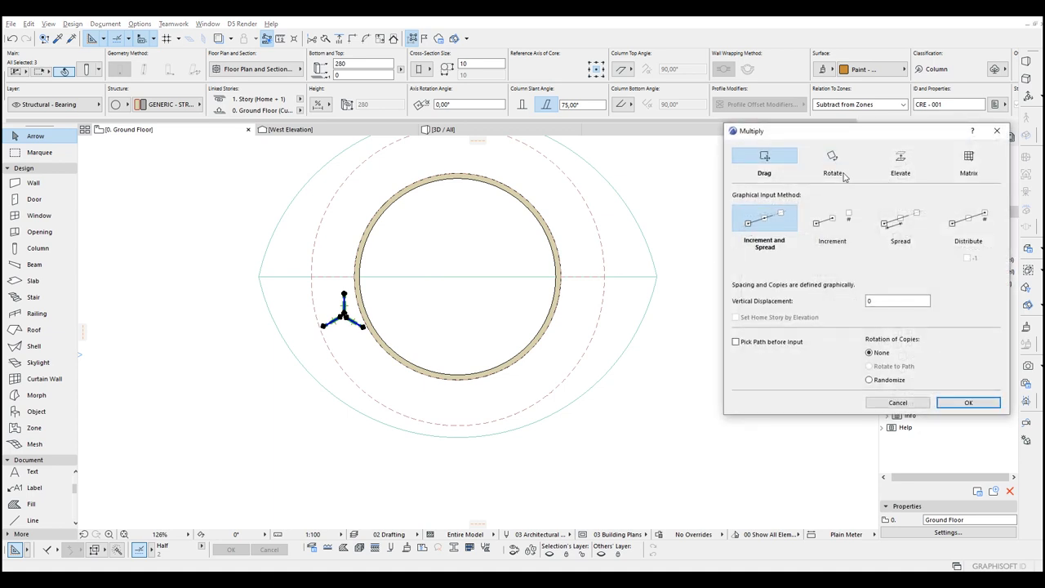
left_click(829, 163)
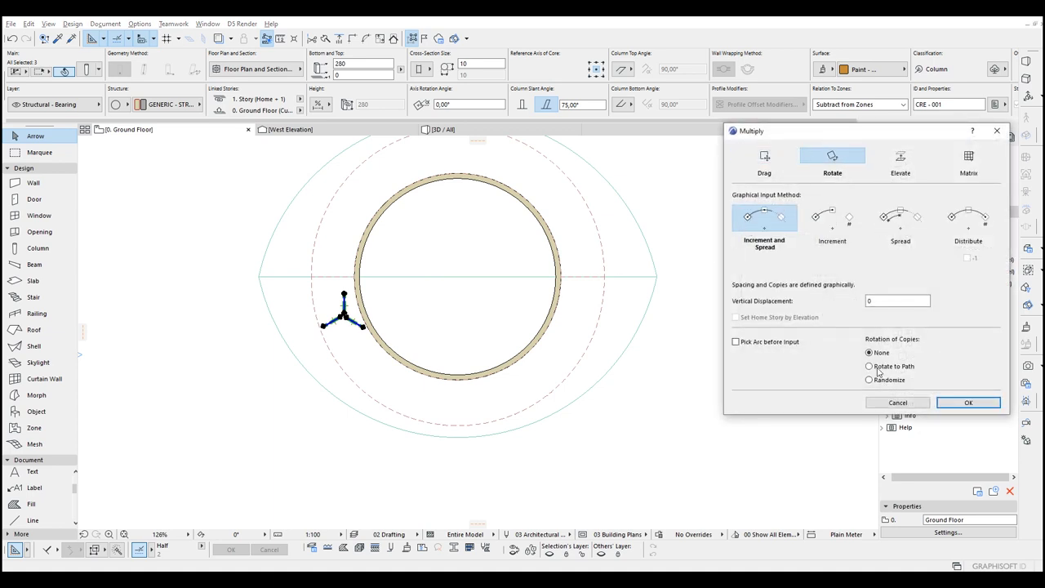
left_click(970, 403)
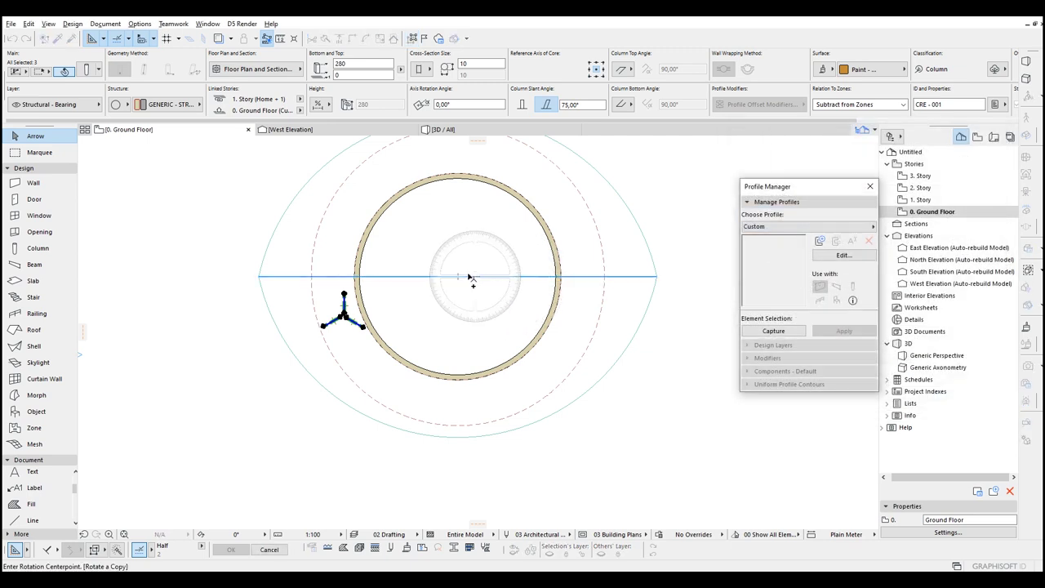
left_click(459, 278)
scroll(321, 329, "up", 2)
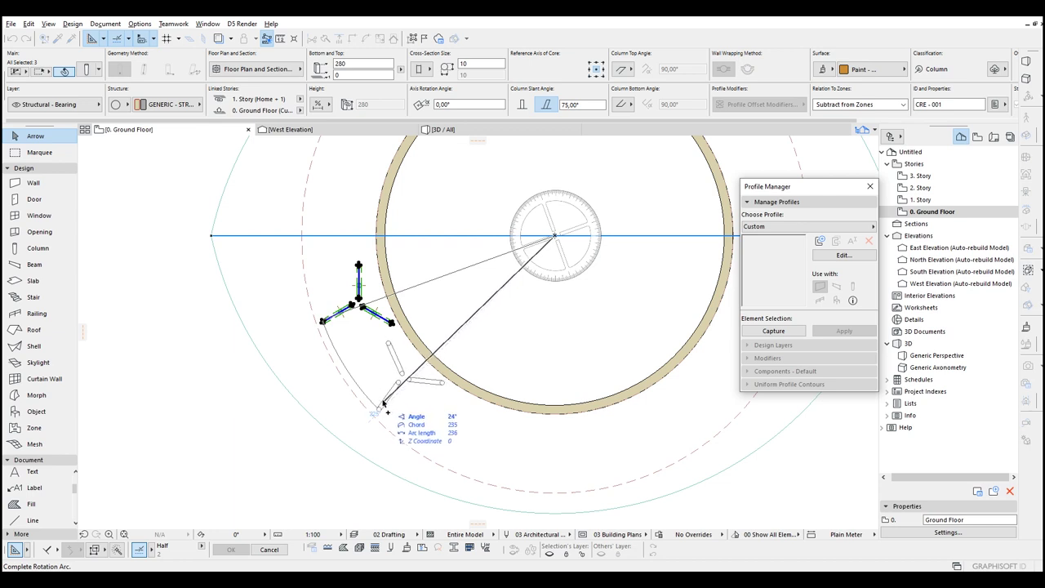
middle_click_drag(620, 449, 352, 394)
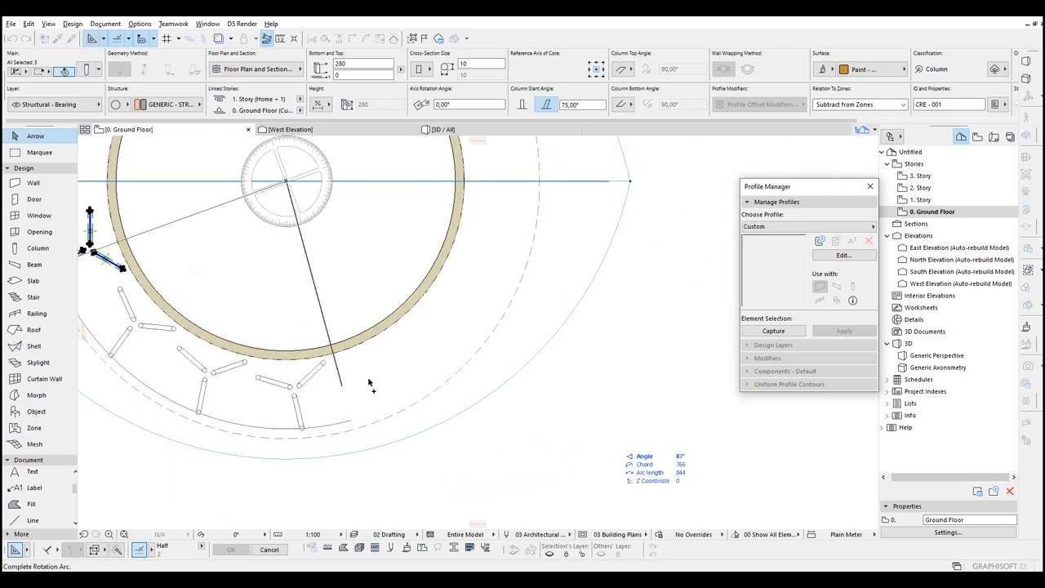
left_click(533, 234)
scroll(388, 245, "down", 4)
middle_click_drag(384, 273, 539, 329)
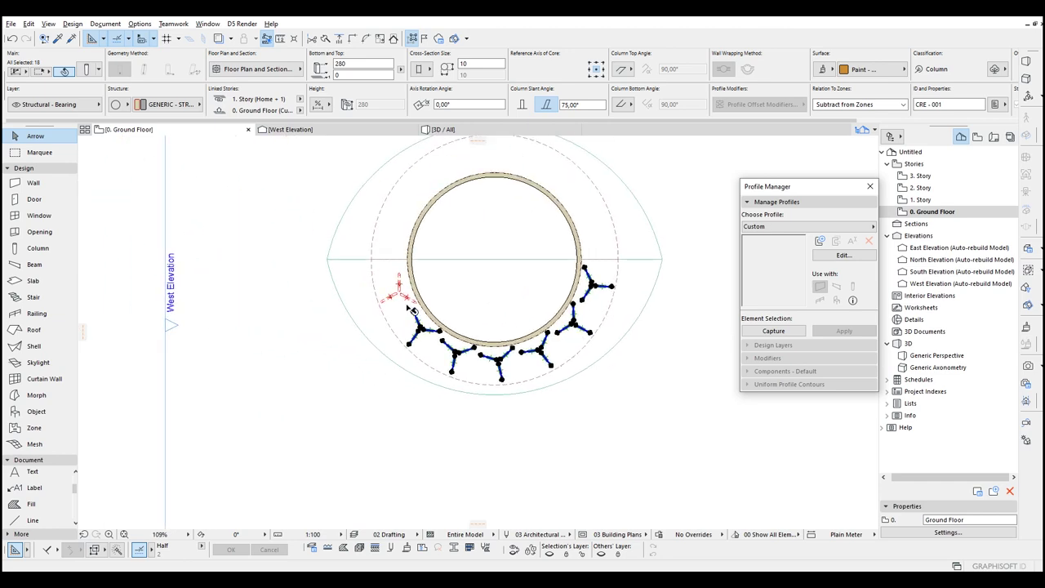
scroll(401, 305, "up", 5)
left_click(397, 298)
left_click(363, 233)
middle_click_drag(419, 223, 367, 281)
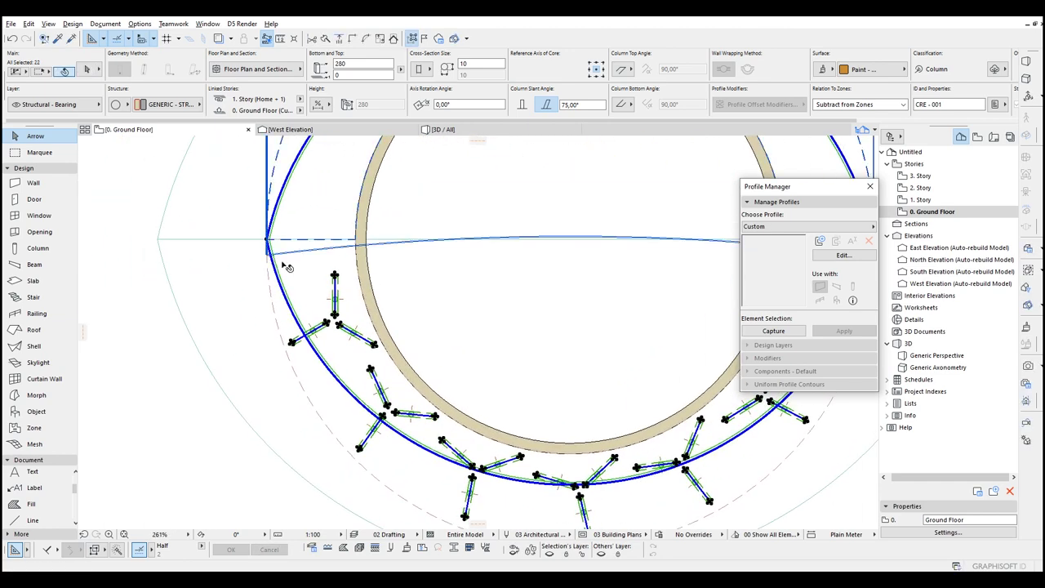
left_click(249, 239, "shift")
key("Escape")
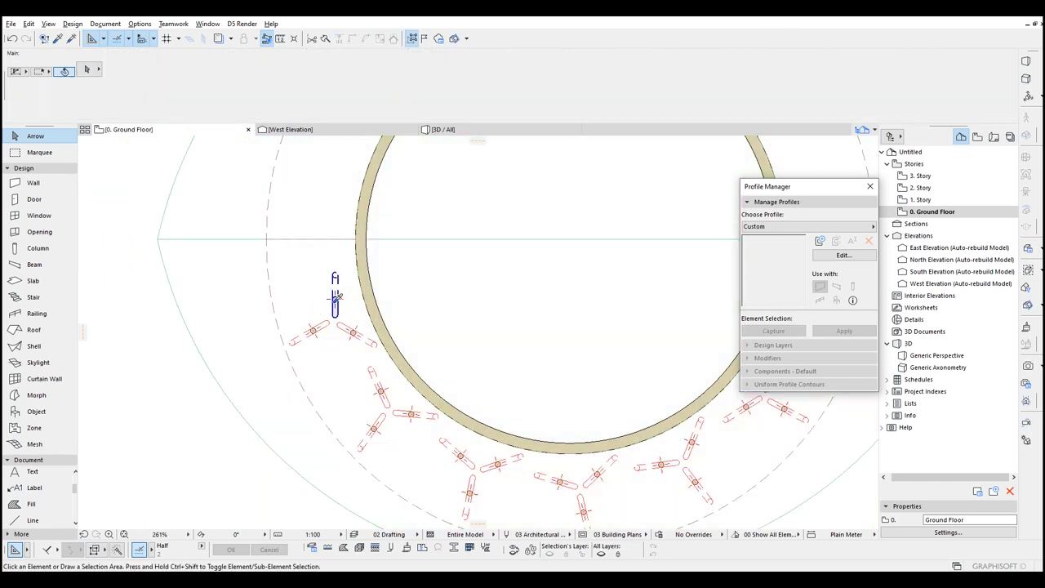
Step: Mirror a copy of all seven column tripods across the plan's horizontal centre line
left_click(334, 299, "alt")
key("ctrl+a")
scroll(335, 300, "down", 4)
key("ctrl+shift+m")
left_click(420, 272)
left_click(579, 273)
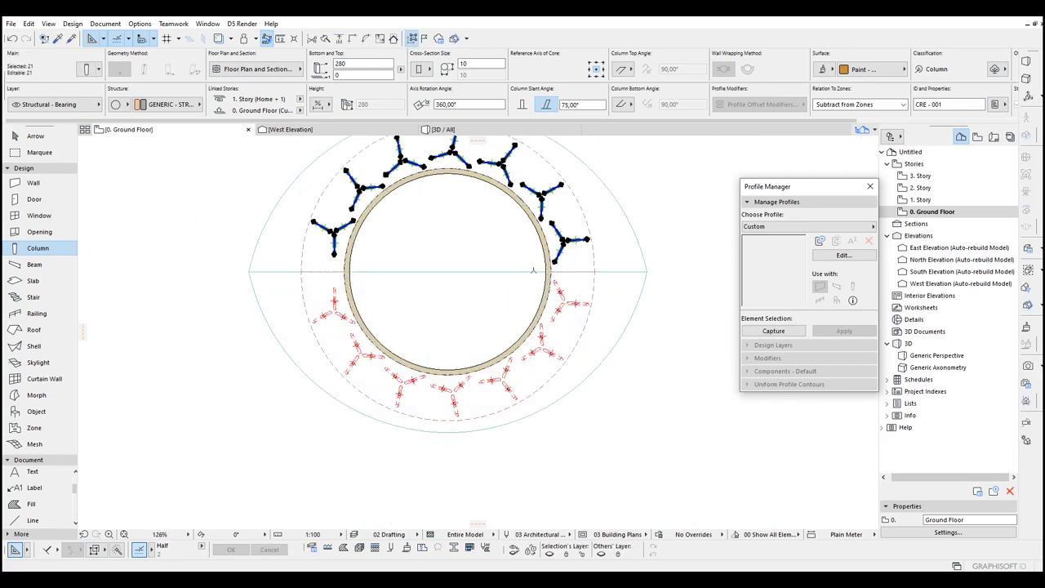
left_click(535, 270)
Step: Inspect in the 3D view how the ring of column tripods meets the lower shell
key("F3")
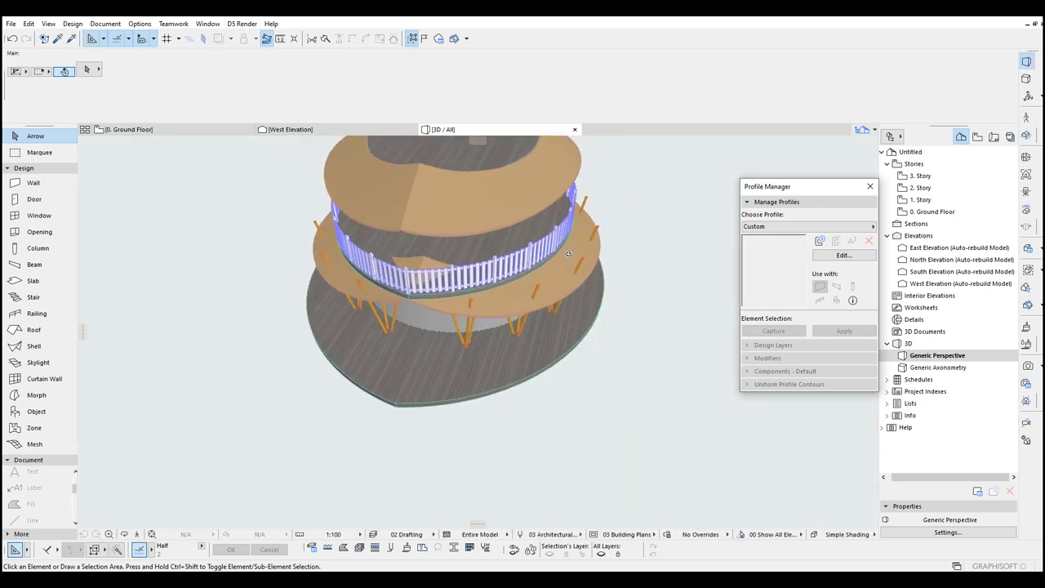
middle_click_drag(568, 254, 497, 247, "shift")
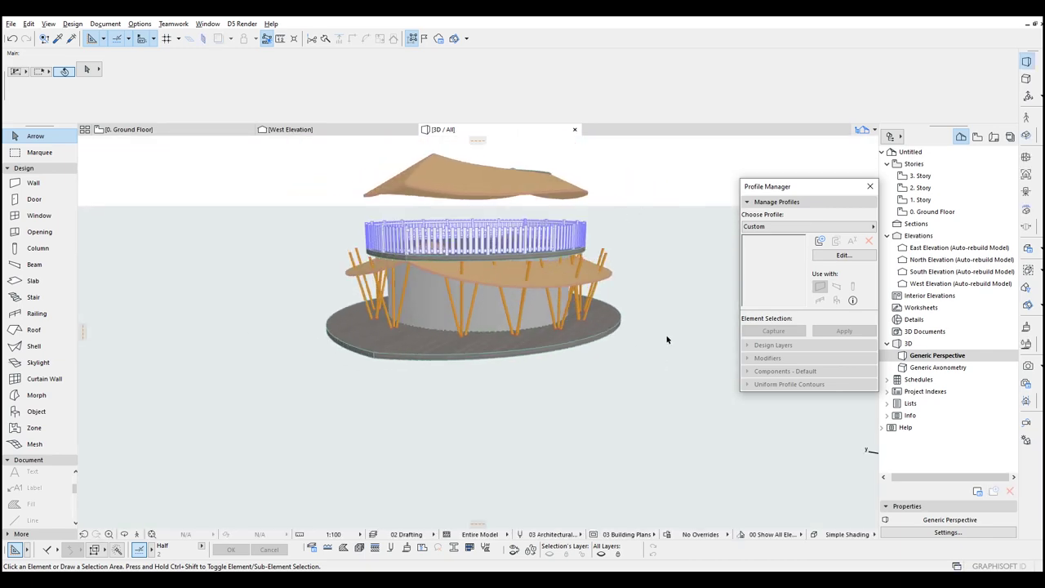
scroll(654, 301, "up", 2)
middle_click_drag(654, 302, 560, 344, "shift")
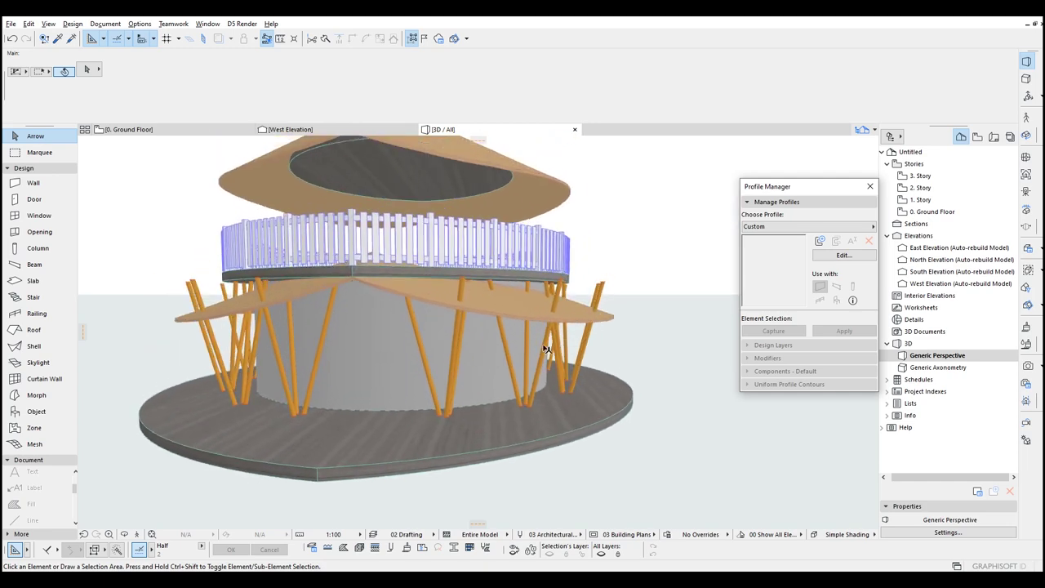
middle_click_drag(403, 301, 554, 349, "shift")
scroll(549, 348, "down", 2)
Step: Enclose one half of the column ring in a marquee, select its columns and trim them to the lower shell
left_click(63, 152)
scroll(294, 212, "down", 1)
left_click(410, 227)
left_click(659, 439)
left_click(540, 292, "alt")
key("ctrl+a")
right_click(615, 178)
mouse_move(640, 325)
left_click(787, 328)
scroll(530, 310, "up", 2)
left_click(523, 307)
left_click(443, 370)
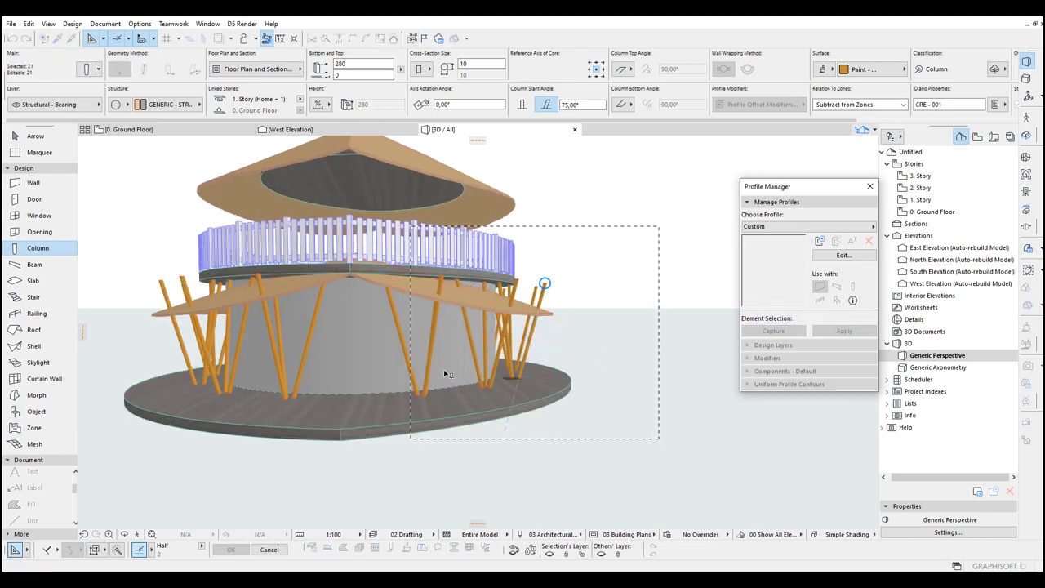
key("Escape")
key("Escape")
Step: Select the columns in the other half of the ring and trim them to the lower shell as well
scroll(608, 304, "down", 3)
key("m")
left_click(192, 226)
left_click(500, 480)
key("ctrl+a")
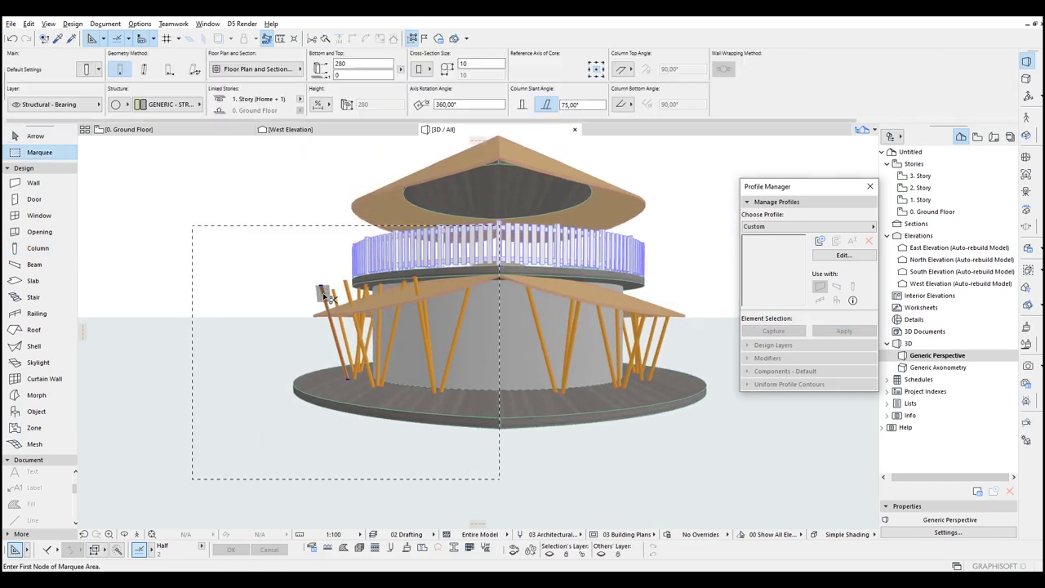
right_click(325, 293)
mouse_move(424, 160)
left_click(521, 153)
left_click(343, 370)
key("Escape")
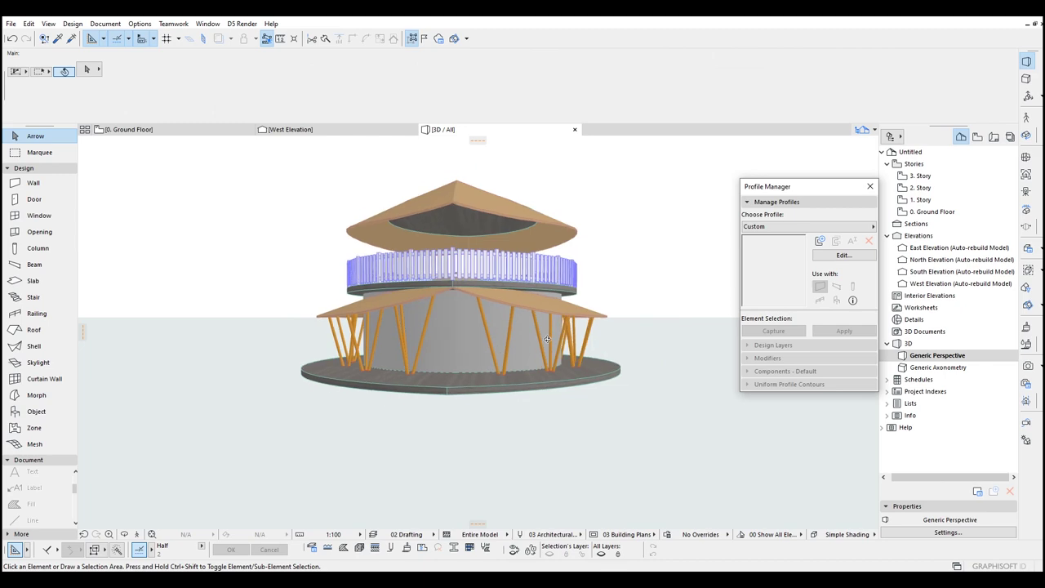
Step: Select the three columns of the original tripod on the ground floor plan and copy them
scroll(444, 385, "up", 3)
key("F2")
scroll(329, 323, "up", 3)
left_click(320, 288)
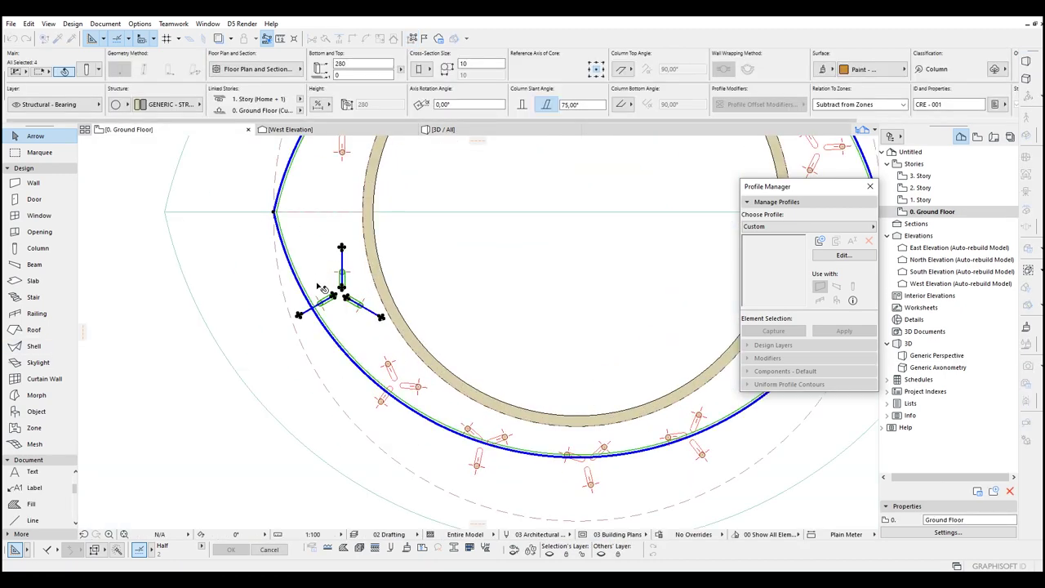
key("Escape")
scroll(347, 318, "up", 3)
left_click(324, 285)
scroll(325, 282, "down", 3)
middle_click_drag(325, 269, 397, 329)
Step: Paste the copied column tripod onto 1. Story and move it from its pasted position
double_click(923, 202)
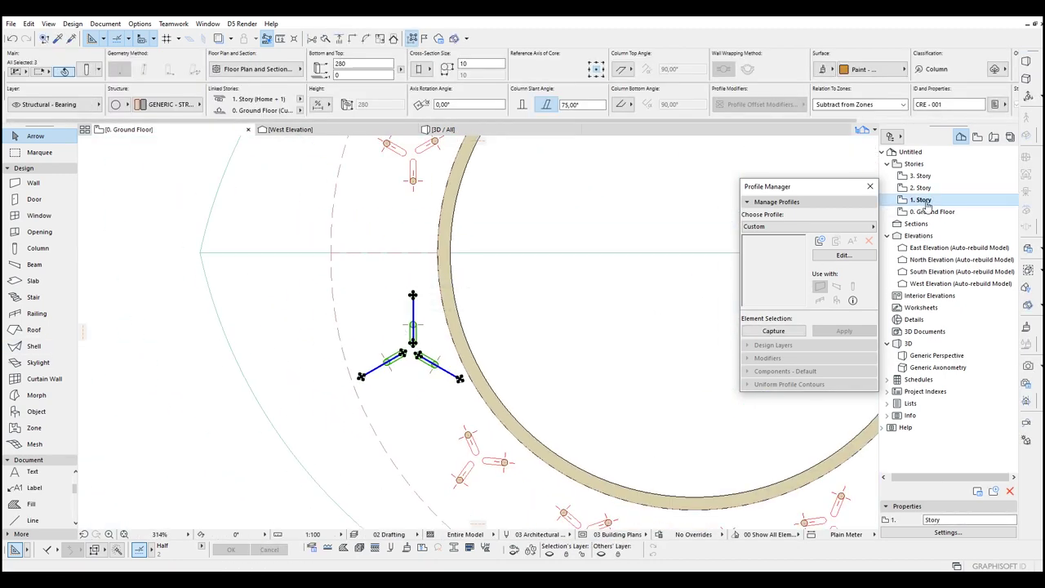
scroll(560, 280, "down", 2)
middle_click_drag(560, 280, 447, 274)
key("space")
key("ctrl+v")
left_click(348, 327)
scroll(352, 329, "down", 4)
scroll(352, 318, "up", 3)
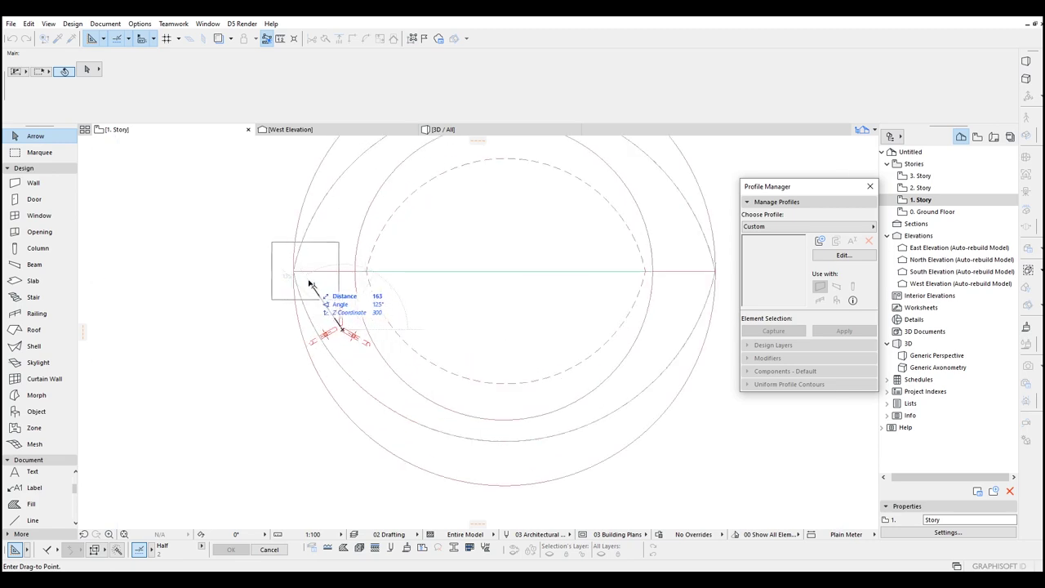
left_click(312, 163)
Step: Inspect the pasted tripod's position relative to the upper shell in the 3D view
left_click(444, 131)
middle_click_drag(530, 275, 647, 350, "shift")
left_click_drag(647, 349, 255, 242, "shift")
middle_click_drag(255, 242, 282, 182, "shift")
Step: Reposition the pasted tripod's columns on the 1. Story plan, near the pointed corner of the roof outline
left_click(202, 131)
scroll(349, 295, "up", 3)
left_click(327, 294)
key("ctrl+d")
left_click(351, 286)
scroll(400, 228, "up", 4)
left_click(282, 385)
left_click(236, 375)
key("ctrl+d")
left_click(270, 373)
left_click(263, 349)
key("ctrl+d")
left_click(263, 352)
Step: Multiply the 1. Story tripod by rotation about the plan's centre, making five copies around the lower half
scroll(281, 395, "down", 1)
scroll(280, 394, "down", 3)
left_click(255, 394, "shift")
left_click(302, 402, "shift")
scroll(350, 302, "down", 4)
middle_click_drag(399, 348, 362, 366)
key("ctrl+u")
left_click(965, 405)
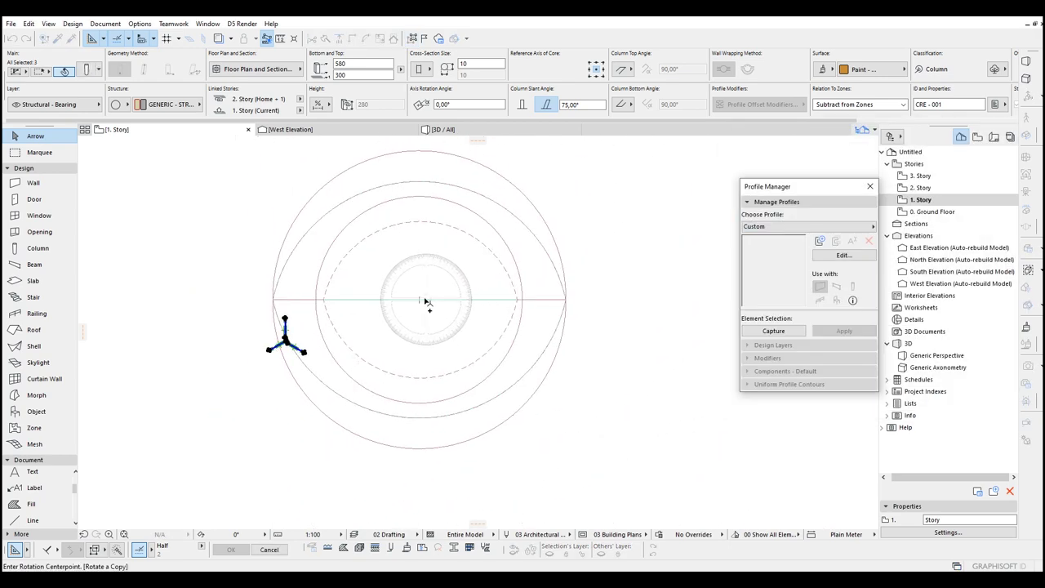
left_click(277, 343)
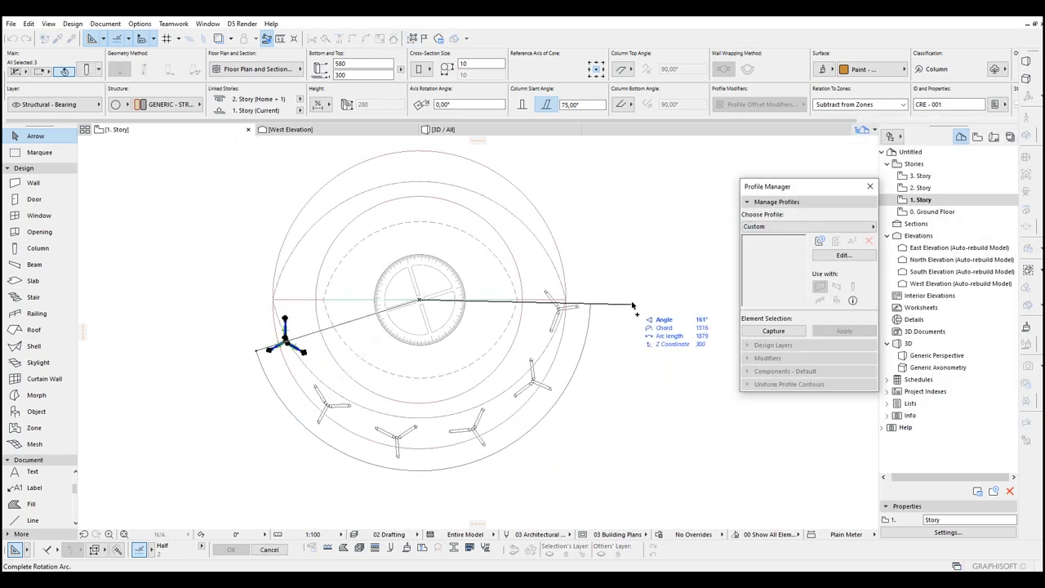
left_click(621, 307)
Step: Move the second tripod inward by about 46 toward the middle roof arc on the 1. Story plan
scroll(275, 355, "up", 5)
left_click(334, 390)
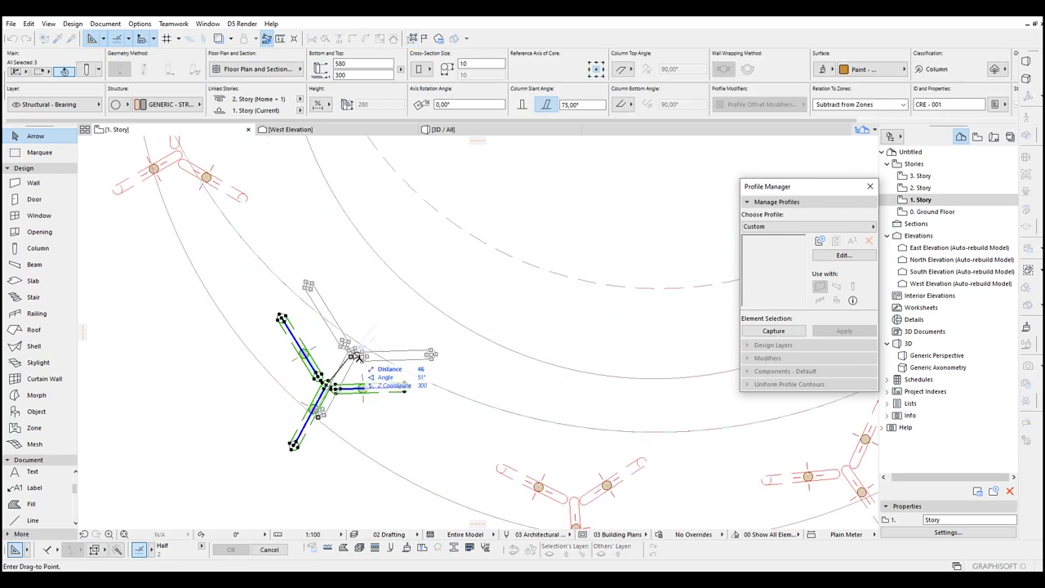
left_click(360, 357)
Step: Move the third tripod, at the lower end of the ring, inward onto the middle roof arc
middle_click_drag(493, 443, 433, 366)
left_click_drag(432, 366, 600, 500)
key("ctrl+d")
left_click(516, 418)
left_click(531, 365)
scroll(527, 369, "up", 2)
scroll(584, 369, "down", 2)
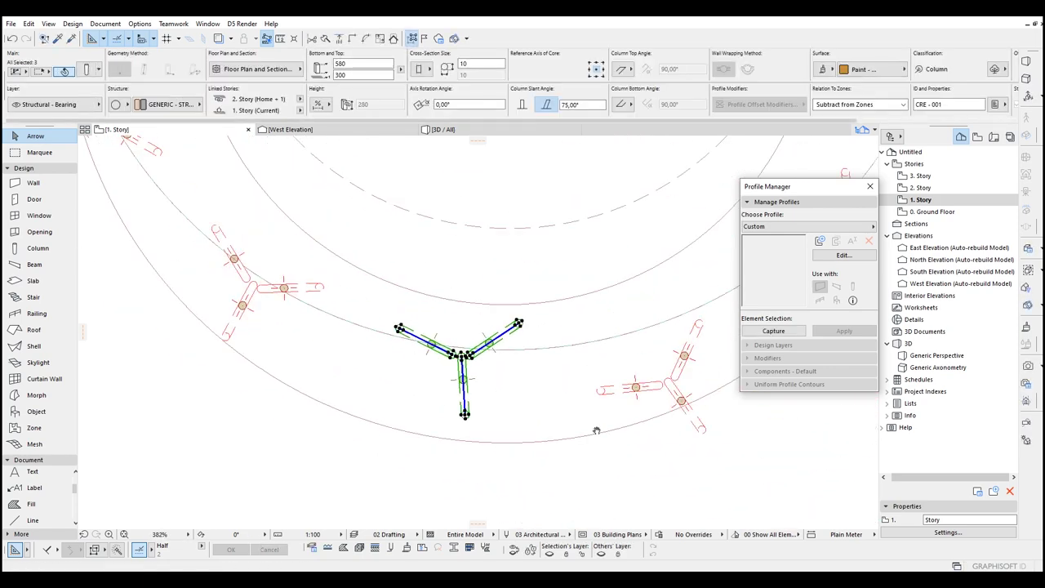
Step: Move the fourth tripod of the ring inward onto the middle roof arc
middle_click_drag(758, 450, 586, 423)
left_click_drag(500, 290, 651, 476)
scroll(594, 400, "up", 4)
key("ctrl+d")
left_click(578, 308)
middle_click_drag(593, 208, 568, 285)
left_click(566, 258)
scroll(566, 258, "down", 4)
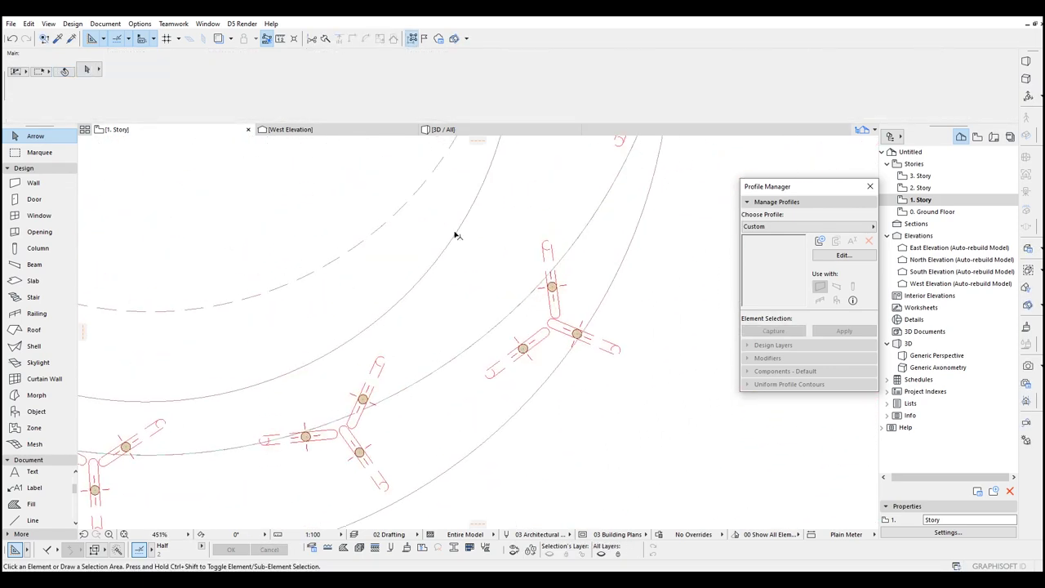
Step: Move the fifth tripod inward so its centre sits on the middle roof arc
left_click_drag(426, 205, 641, 391)
scroll(563, 328, "up", 4)
key("ctrl+d")
left_click(556, 328)
left_click(540, 281)
scroll(542, 280, "down", 4)
Step: Move the last tripod of the ring slightly, next to the roof outline's opposite pointed corner
left_click_drag(479, 232, 665, 429)
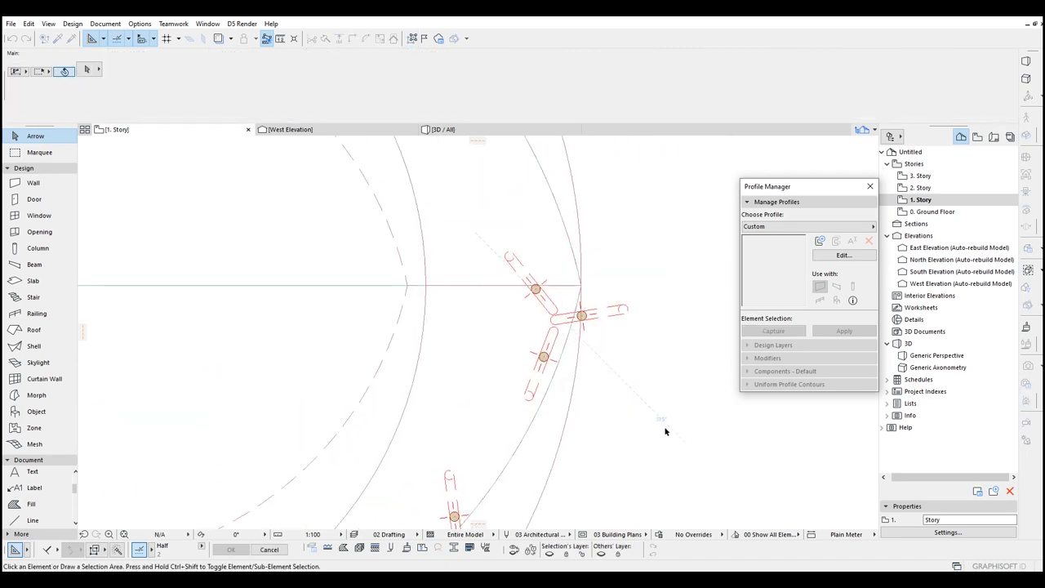
key("ctrl+d")
left_click(555, 319)
left_click(573, 286)
Step: Rotate the last tripod by about -10° around its centre so one column points straight outward
scroll(572, 288, "down", 4)
scroll(569, 275, "up", 5)
key("ctrl+e")
left_click(574, 325)
left_click(673, 309)
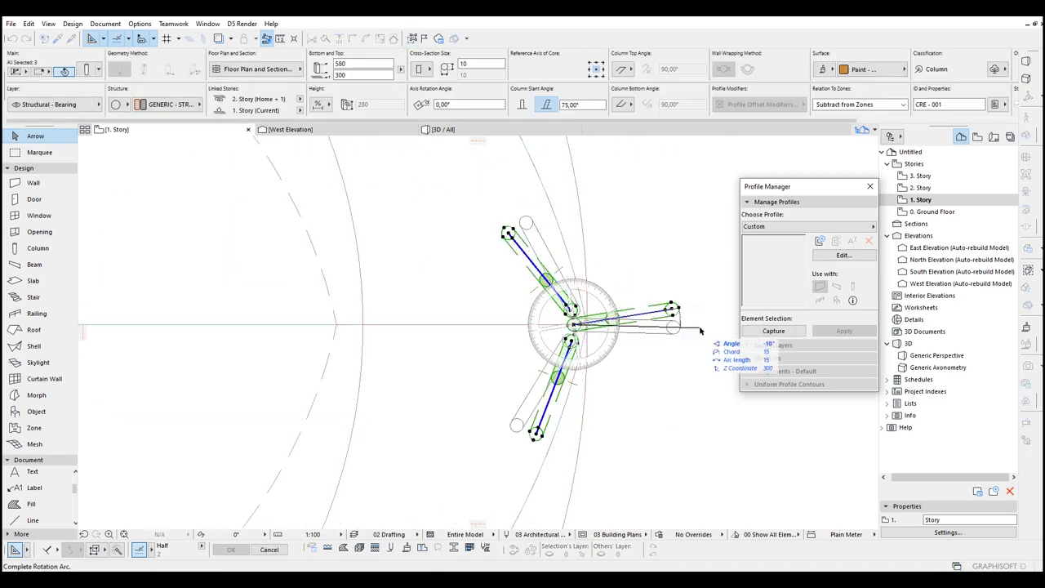
left_click(700, 328)
scroll(670, 359, "down", 5)
left_click(691, 418)
Step: Remove the outward-leaning columns from the 1. Story tripods
middle_click_drag(341, 416, 581, 328)
scroll(348, 369, "down", 1)
key("F3")
middle_click_drag(380, 338, 523, 287, "shift")
scroll(524, 288, "up", 2)
left_click(530, 299)
middle_click_drag(521, 232, 423, 257, "shift")
left_click(550, 274)
left_click(524, 252)
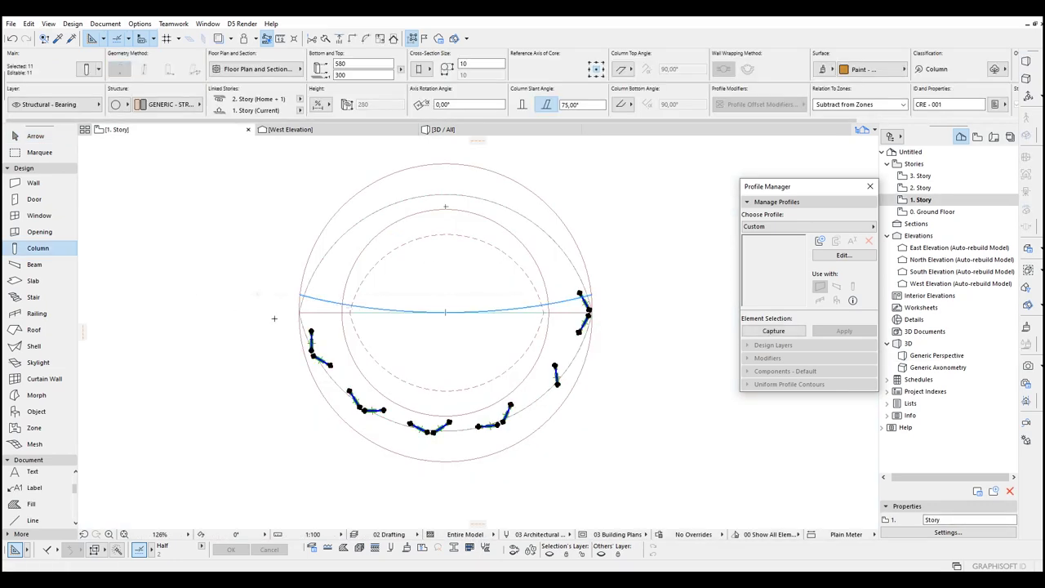
Step: Mirror a copy of the remaining 1. Story columns across the horizontal centreline of the roof circles
key("ctrl+shift+m")
left_click(300, 313)
left_click(617, 312)
key("Escape")
key("F3")
middle_click_drag(533, 329, 504, 321, "shift")
left_click(505, 318)
key("Escape")
Step: Enclose one side of the upper storey with a marquee and trim its columns to the upper roof shell
key("m")
left_click(443, 264)
left_click(603, 348)
key("ctrl+a")
right_click(630, 278)
right_click(589, 320)
mouse_move(659, 183)
left_click(787, 178)
left_click(498, 319)
left_click(490, 367)
key("Escape")
Step: Try trimming the columns on the other side of the upper storey to the roof shell, and undo the connection
middle_click_drag(409, 286, 375, 262, "shift")
left_click(39, 153)
left_click(173, 214)
left_click(408, 337)
left_click(396, 302, "alt")
key("ctrl+a")
right_click(447, 236)
mouse_move(491, 381)
left_click(644, 380)
key("ctrl+z")
scroll(485, 387, "up", 4)
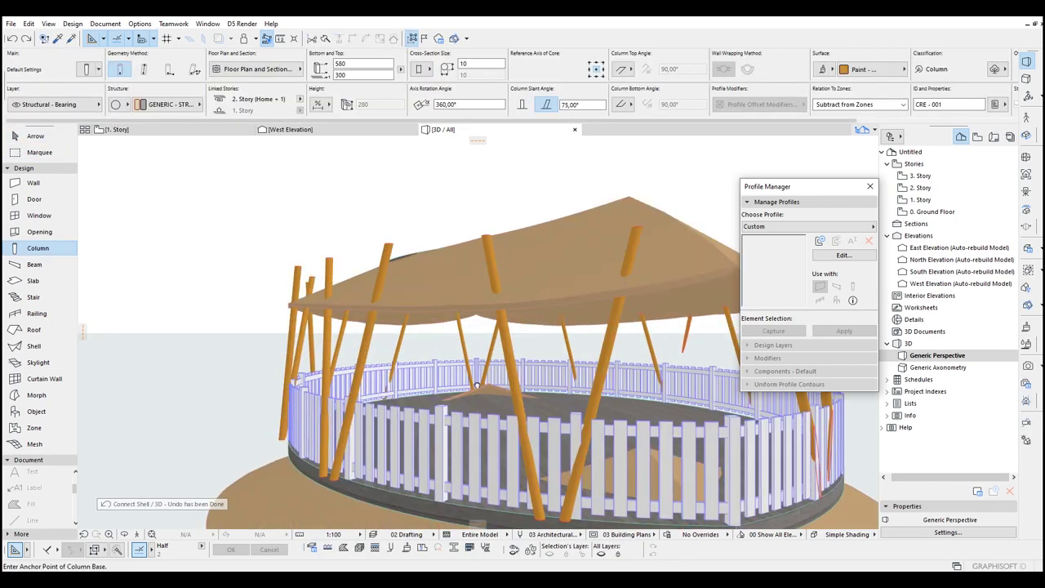
key("Escape")
scroll(484, 386, "down", 4)
Step: Enclose the untrimmed side of the upper storey with a new marquee and trim its columns to the upper shell
middle_click_drag(457, 376, 494, 371, "shift")
left_click(39, 153)
left_click(237, 191)
left_click(506, 358)
left_click(493, 283, "alt")
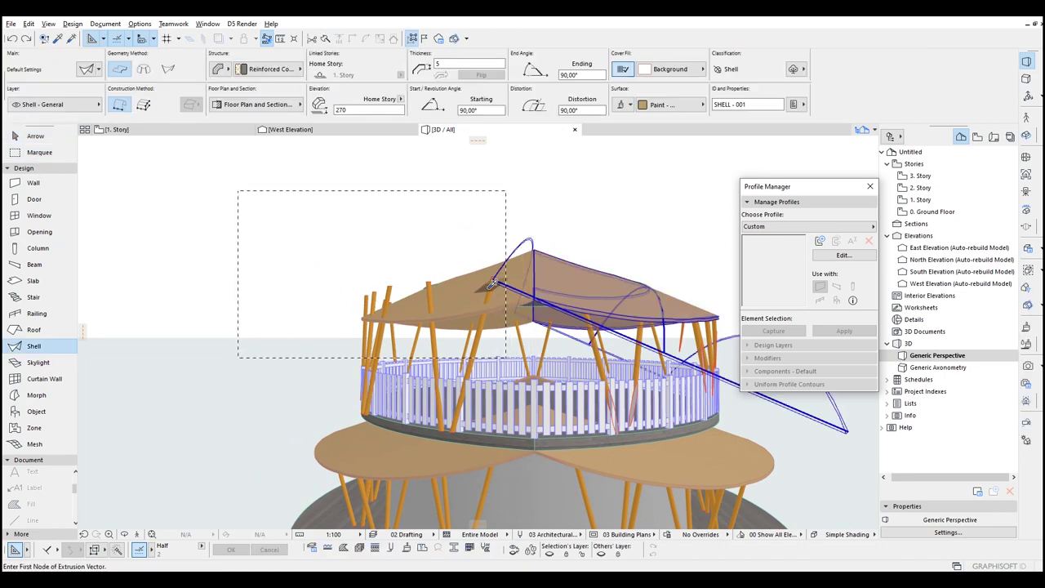
left_click(491, 288, "alt")
key("ctrl+a")
right_click(331, 245)
mouse_move(387, 388)
left_click(531, 388)
left_click(475, 320)
left_click(475, 349)
key("Escape")
Step: Examine the trimmed columns around the upper storey where they meet the shell roof and the railing
key("Escape")
middle_click_drag(392, 302, 545, 232, "shift")
left_click(596, 332)
scroll(594, 328, "up", 5)
left_click(593, 325)
left_click(532, 357)
middle_click_drag(620, 367, 694, 371, "shift")
left_click(643, 371)
left_click(670, 201)
left_click(496, 364)
key("Escape")
scroll(572, 367, "down", 5)
middle_click_drag(588, 376, 563, 388, "shift")
scroll(490, 343, "up", 4)
middle_click_drag(441, 237, 537, 292, "shift")
Step: Select the two lower roof shells and set them as targets in Solid Element Operations
left_click(399, 299)
scroll(543, 281, "up", 4)
key("Escape")
left_click(618, 261)
left_click(535, 270, "shift")
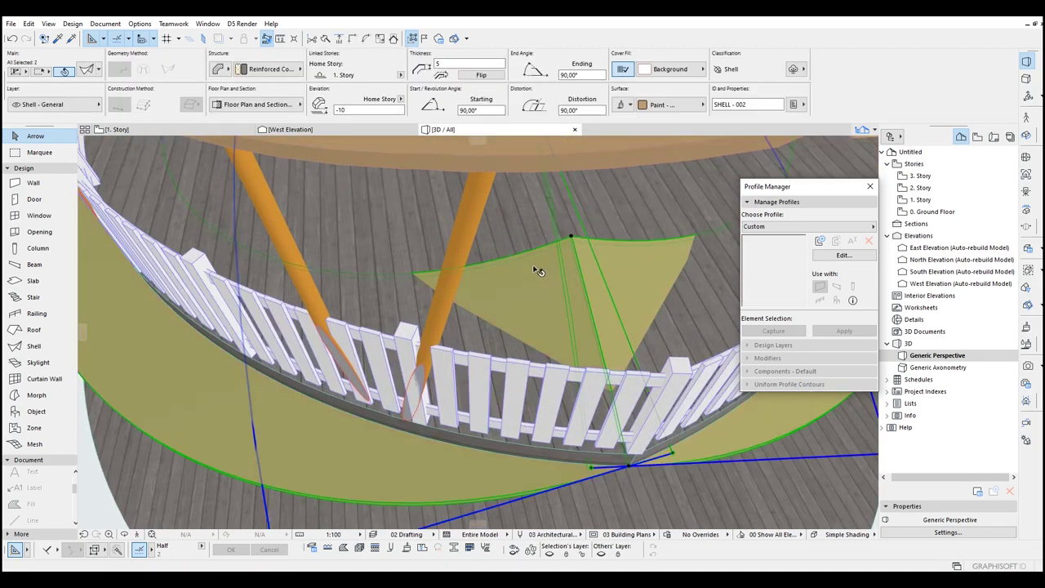
scroll(535, 270, "down", 5)
middle_click_drag(504, 356, 494, 324, "shift")
left_click(544, 179)
middle_click_drag(545, 179, 523, 245, "shift")
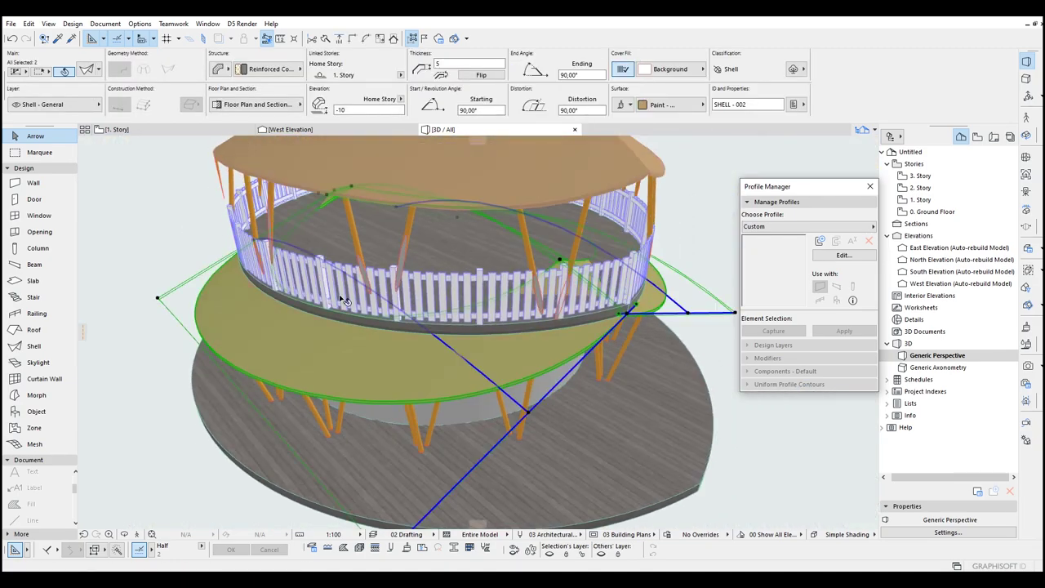
middle_click_drag(653, 282, 539, 282, "shift")
right_click(566, 247)
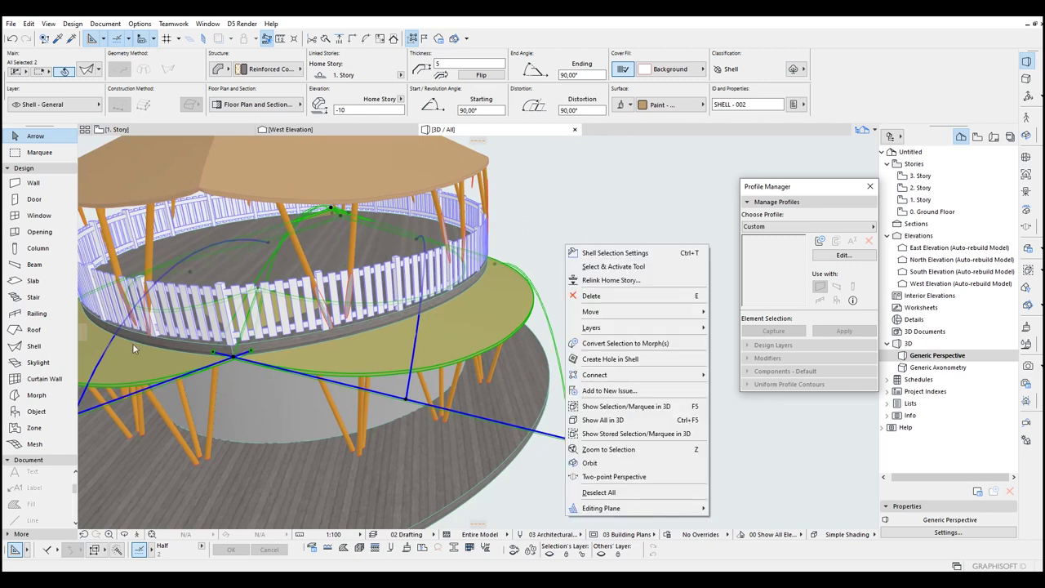
mouse_move(610, 376)
left_click(740, 405)
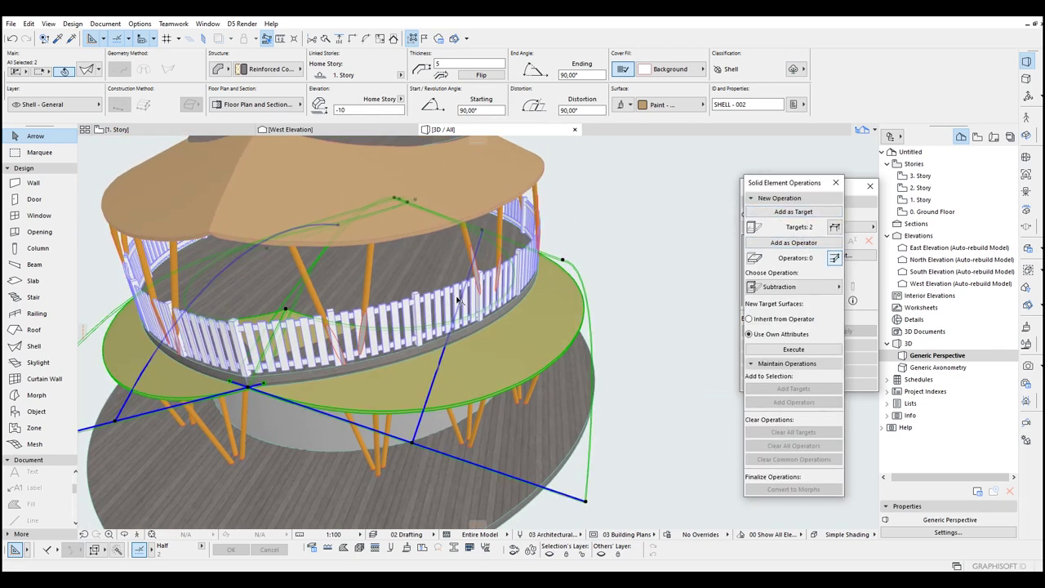
Step: Add the 1. Story slab elements as operators and execute Subtraction with upward extrusion on the lower shells
left_click(271, 274)
left_click(780, 244)
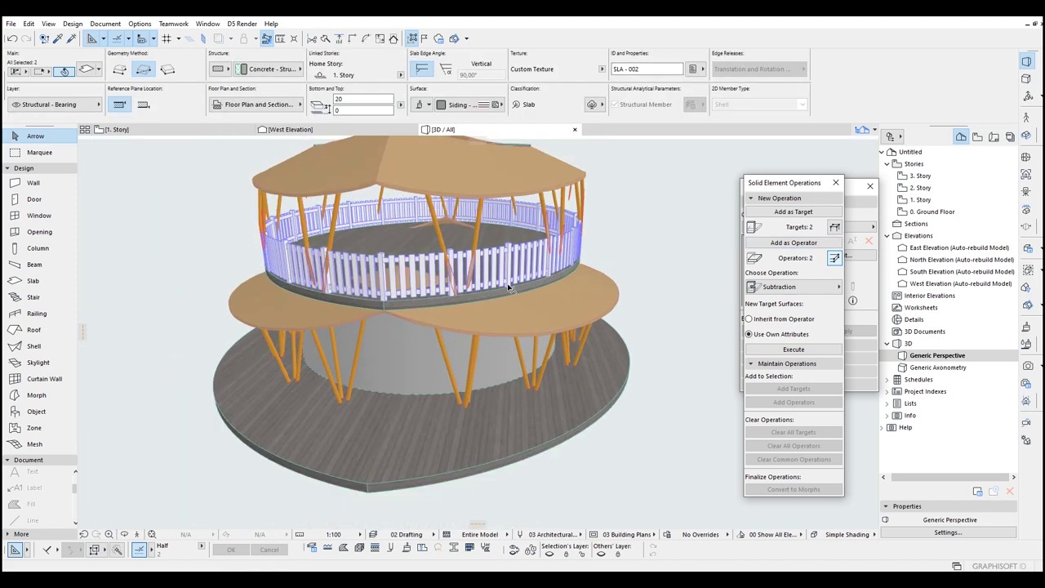
left_click(781, 289)
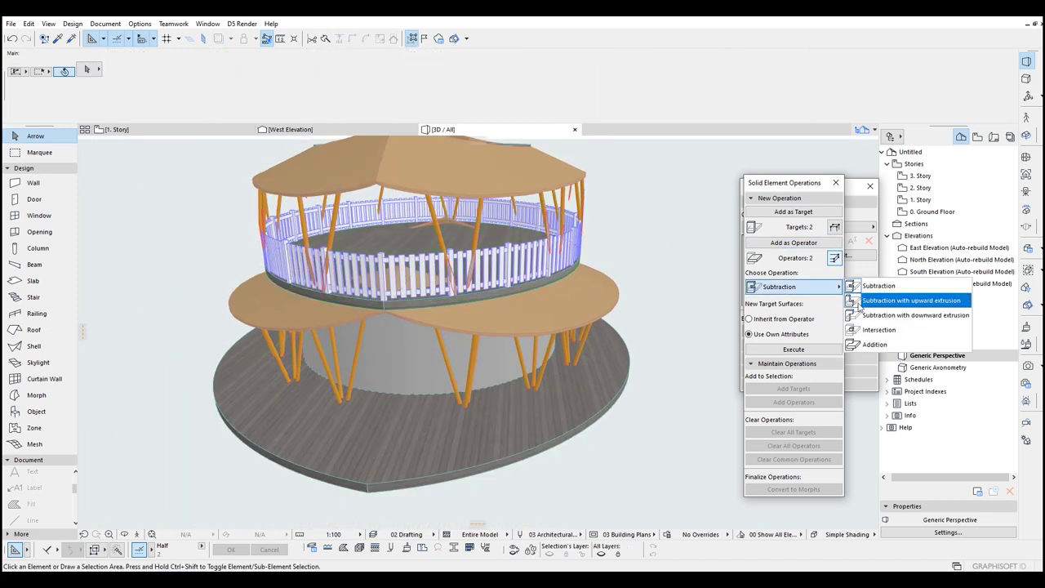
left_click(916, 303)
left_click(805, 351)
Step: Examine the whole building from several sides in the 3D view
scroll(660, 268, "down", 3)
middle_click_drag(629, 314, 548, 261, "shift")
left_click(533, 252)
middle_click_drag(675, 213, 651, 230)
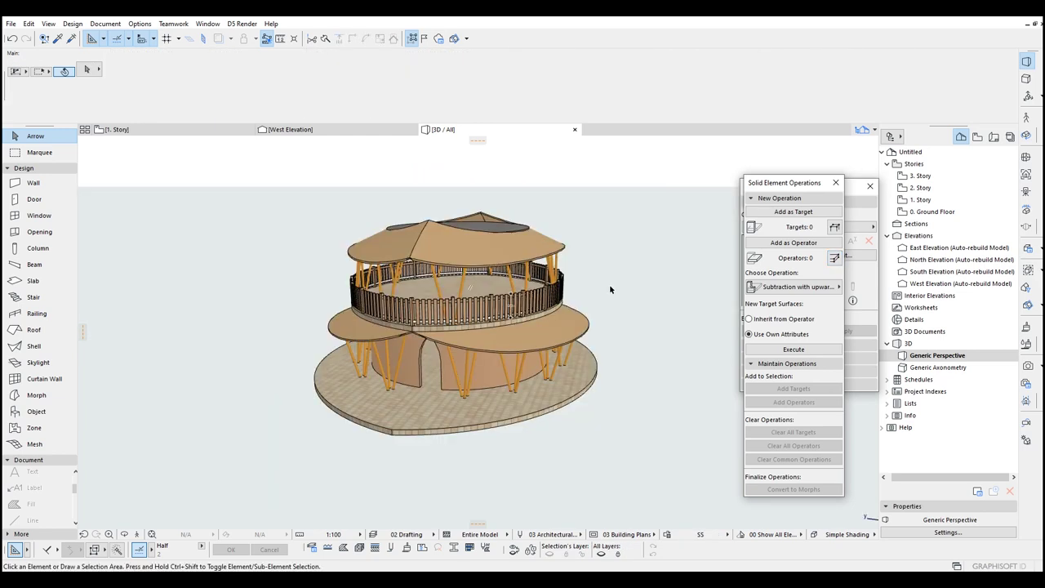
middle_click_drag(627, 303, 660, 360, "shift")
middle_click_drag(447, 398, 336, 372, "shift")
scroll(434, 389, "up", 4)
scroll(458, 374, "down", 4)
middle_click_drag(463, 377, 204, 392, "shift")
middle_click_drag(620, 330, 708, 309, "shift")
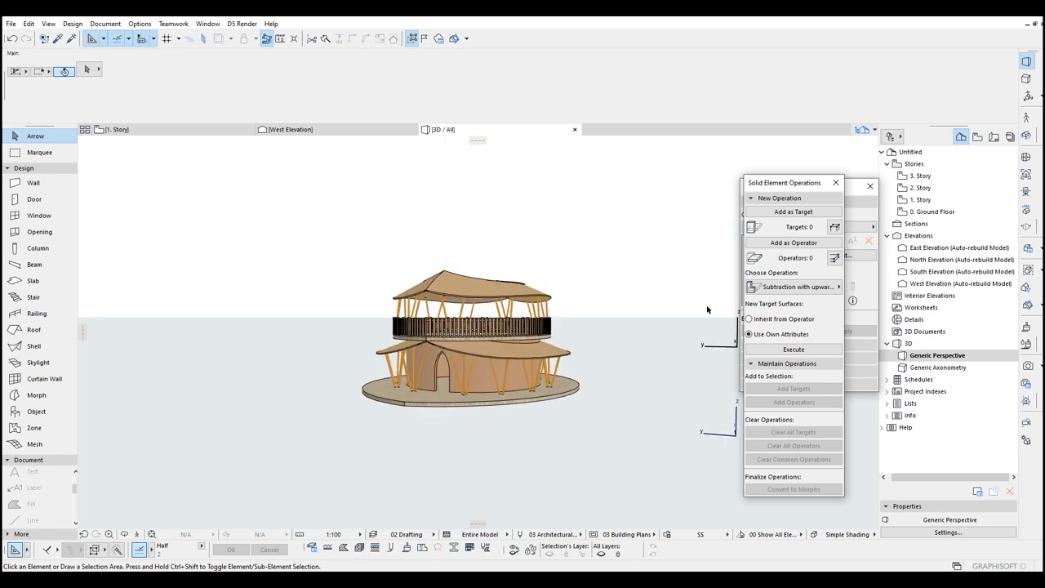
Step: Delete the dark slab covering the central opening of the upper roof
middle_click_drag(354, 282, 358, 305, "shift")
scroll(404, 282, "up", 5)
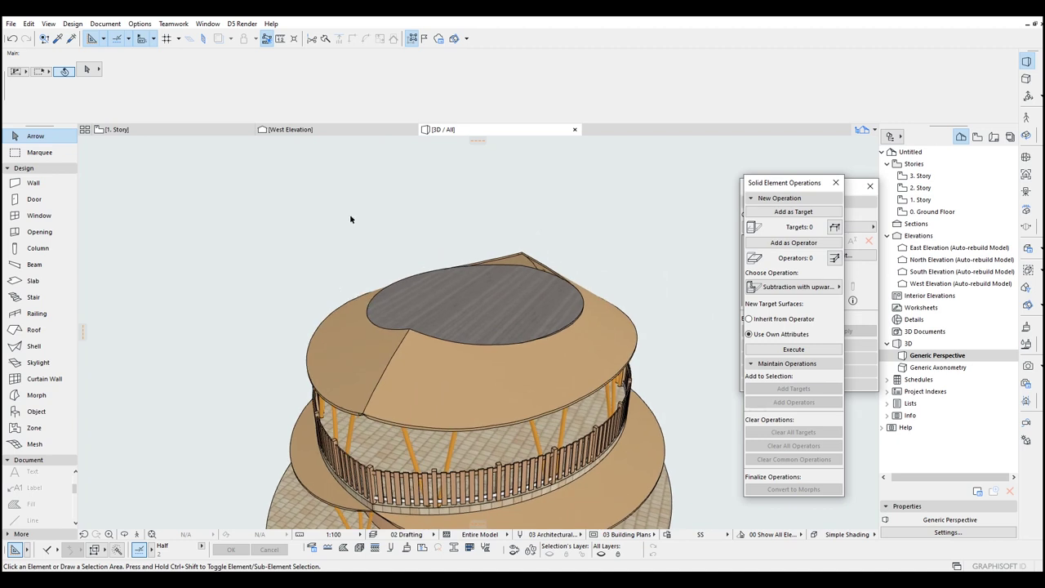
middle_click_drag(534, 234, 502, 235, "shift")
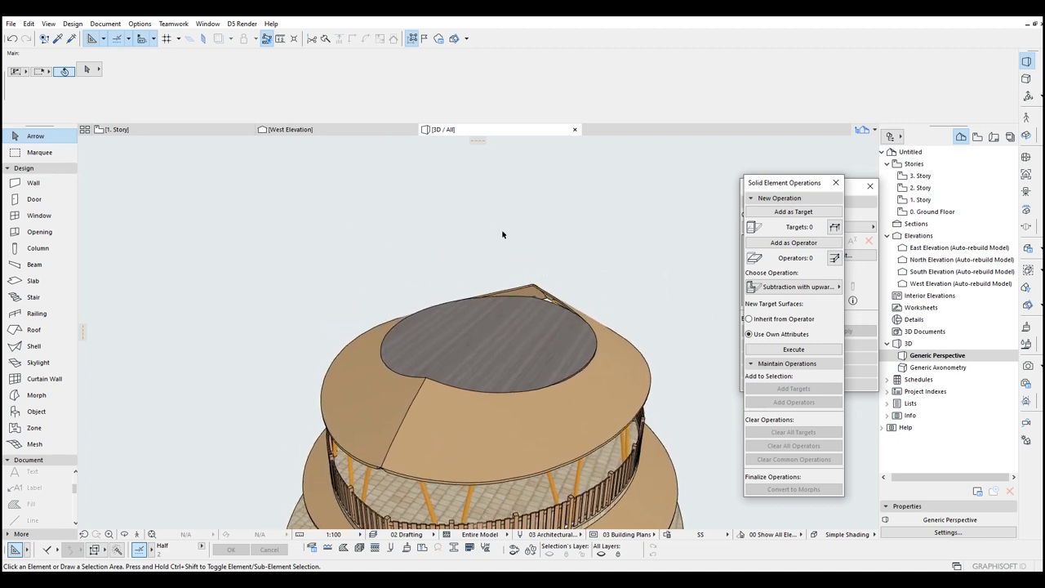
left_click(575, 346)
key("Delete")
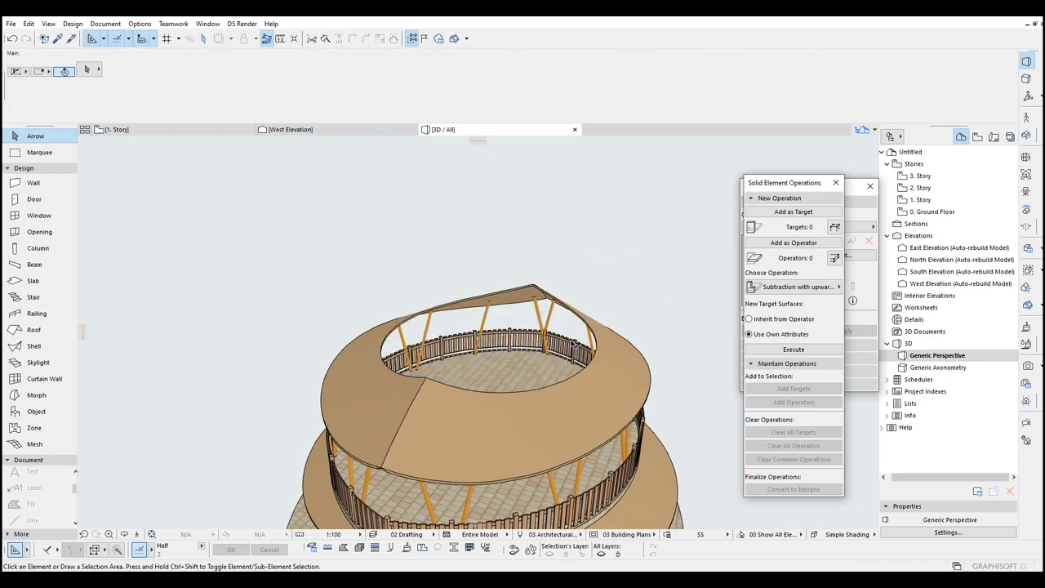
Step: Try to edit the inner edge of one upper roof shell around the central opening
left_click(541, 392)
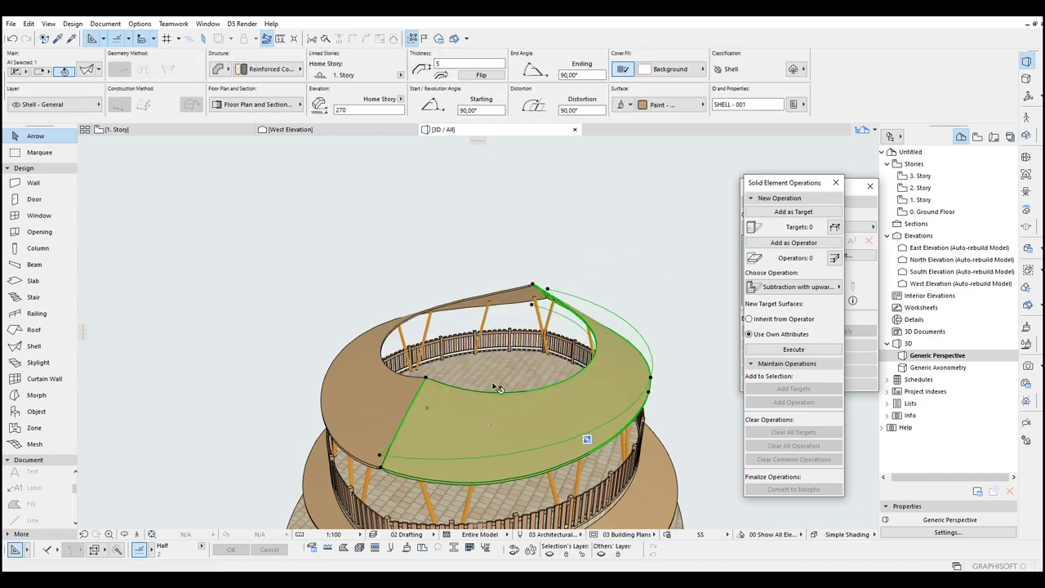
scroll(527, 348, "down", 3)
middle_click_drag(570, 297, 486, 298, "shift")
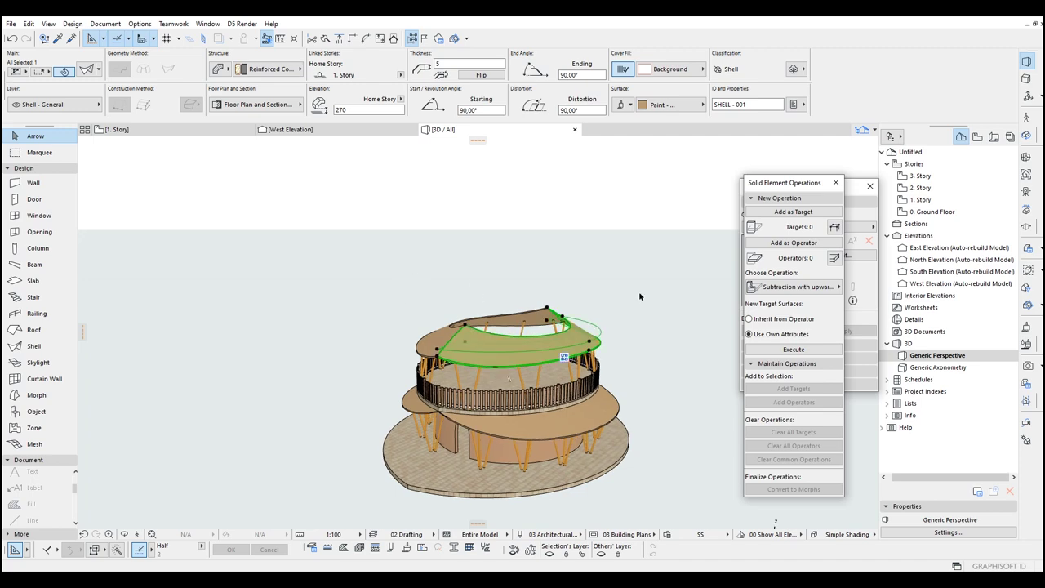
left_click(625, 278)
scroll(514, 349, "up", 3)
left_click(504, 332)
left_click(506, 325)
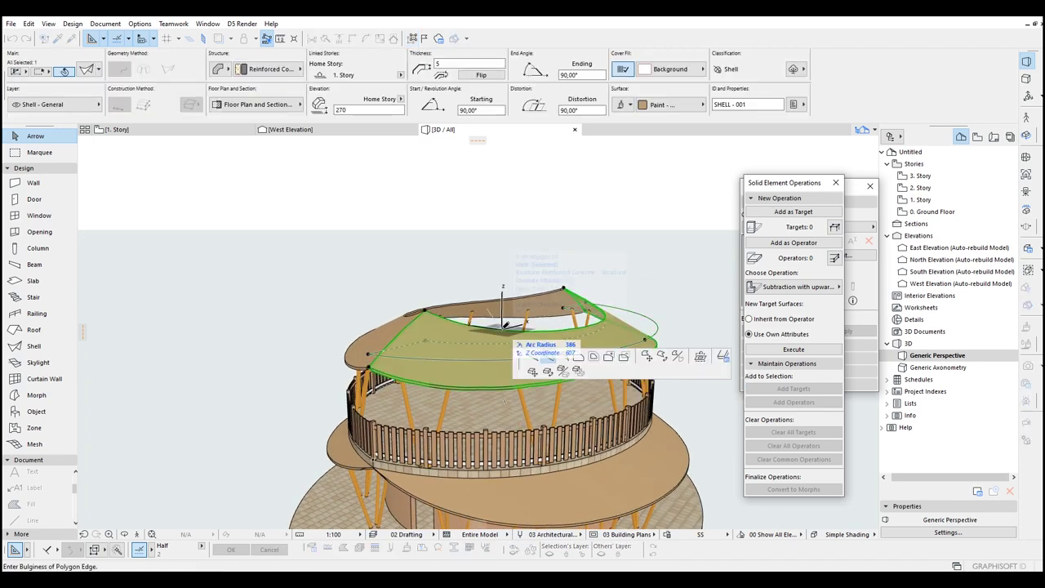
scroll(516, 347, "up", 6)
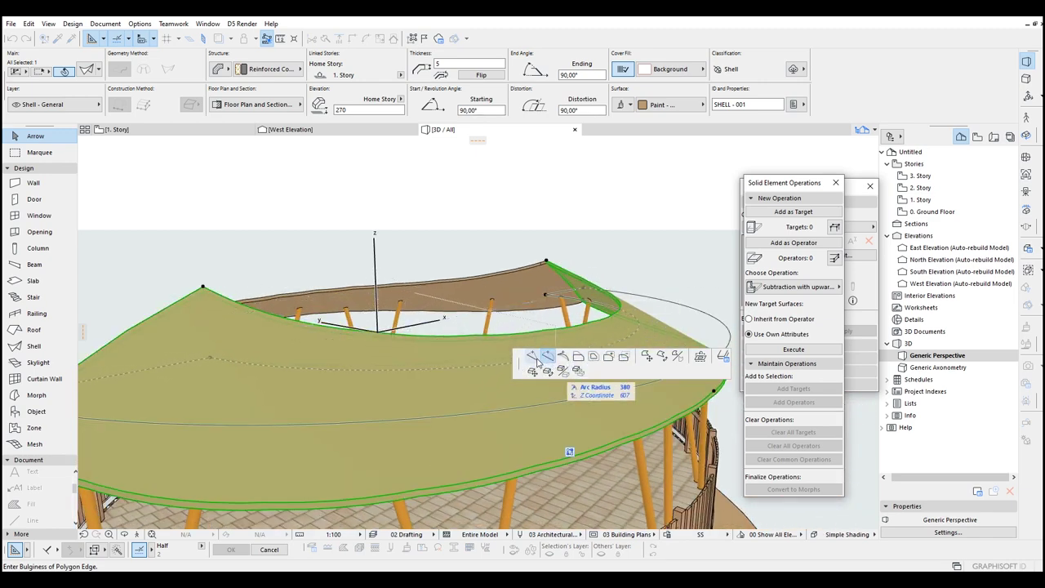
left_click(514, 360)
mouse_move(390, 318)
middle_mouse_down("shift")
mouse_move(272, 291)
mouse_move(392, 327)
middle_mouse_up("shift")
key("Escape")
Step: Reshape the inner edges of the upper roof shells, closing the central opening into a peak
left_click(401, 341)
left_click(401, 340)
left_click(464, 269)
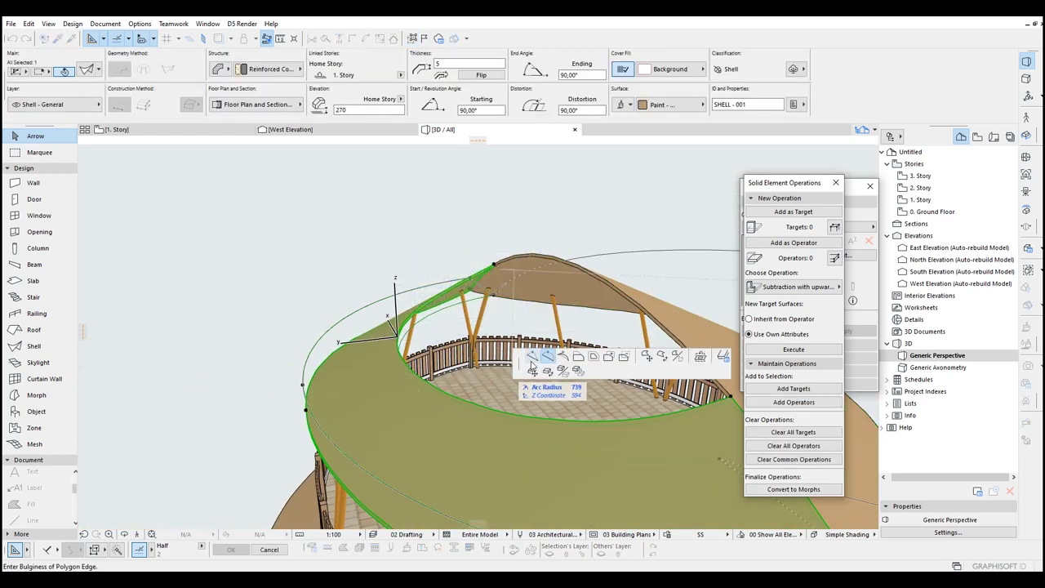
left_click(387, 279)
key("Escape")
scroll(357, 262, "down", 4)
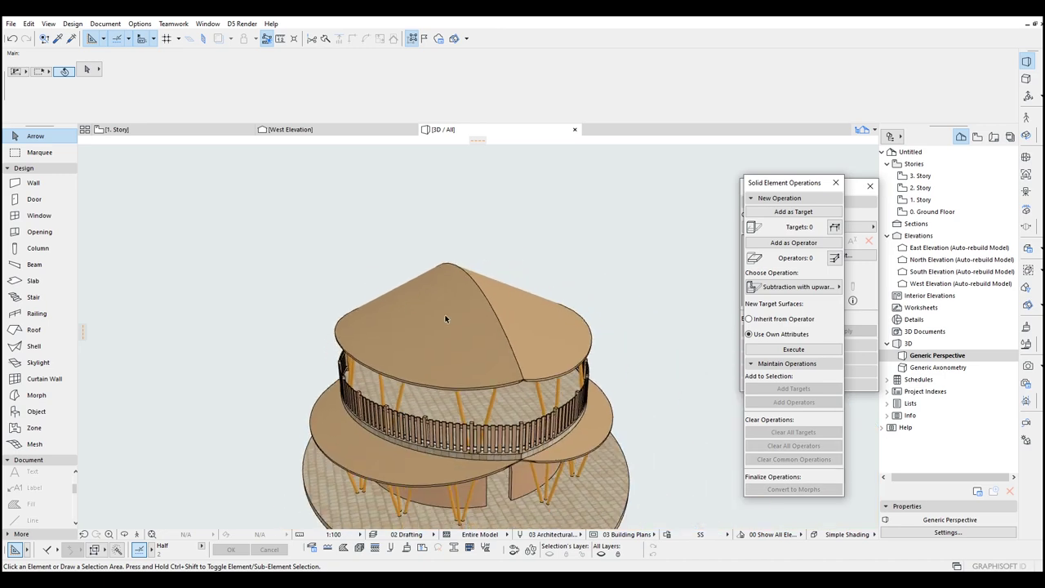
scroll(446, 318, "down", 3)
middle_click_drag(588, 393, 605, 366, "shift")
scroll(606, 366, "down", 2)
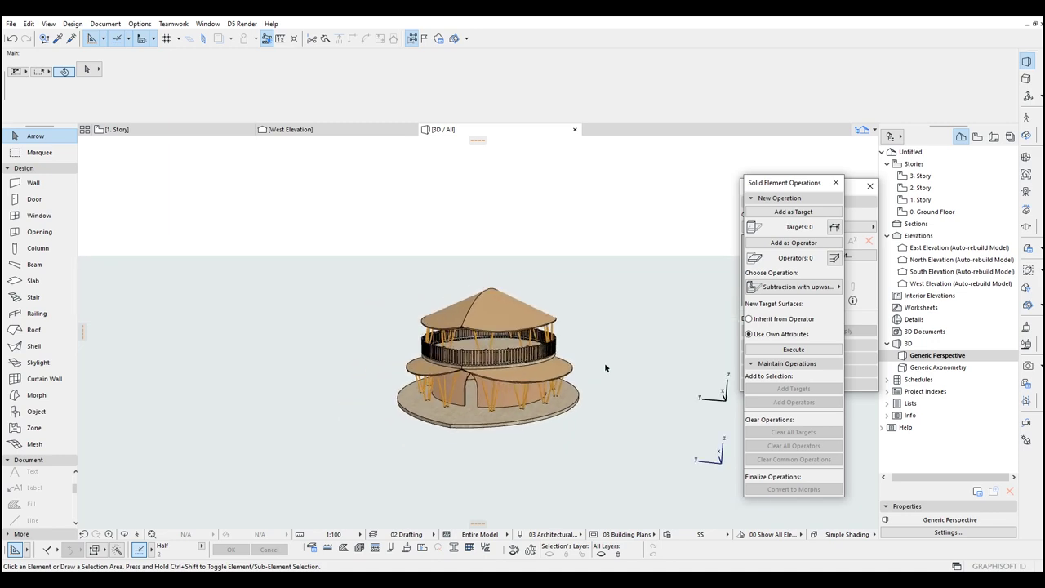